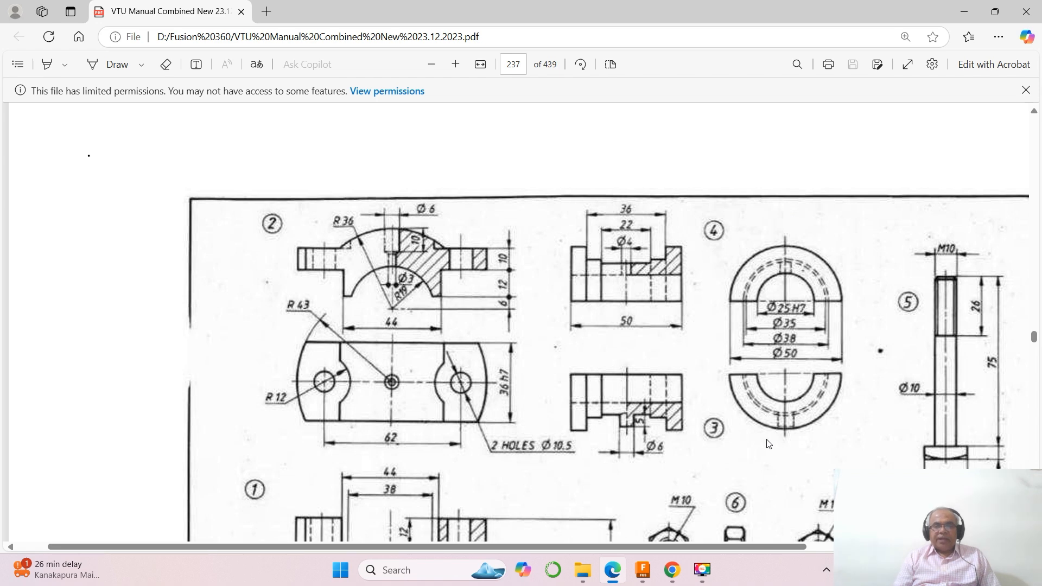
Switch to Autodesk Fusion and start a new sketch on the horizontal origin plane.
click(643, 570)
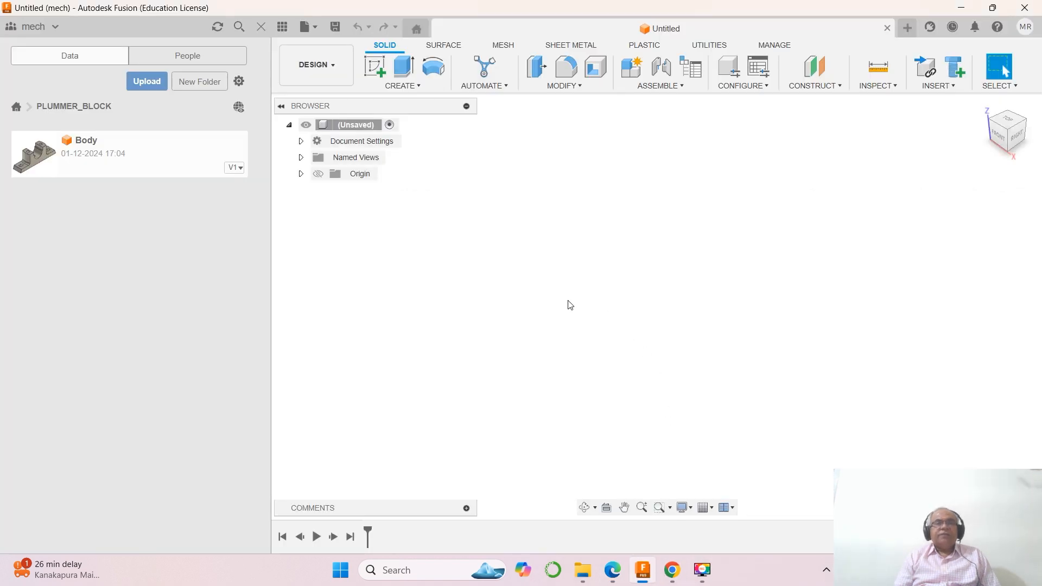
click(401, 85)
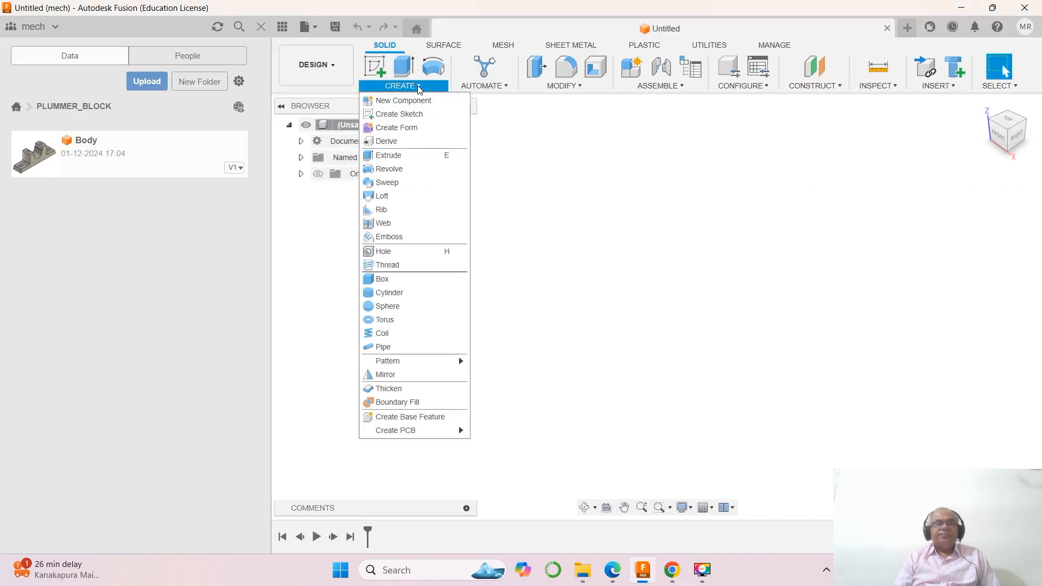
click(398, 115)
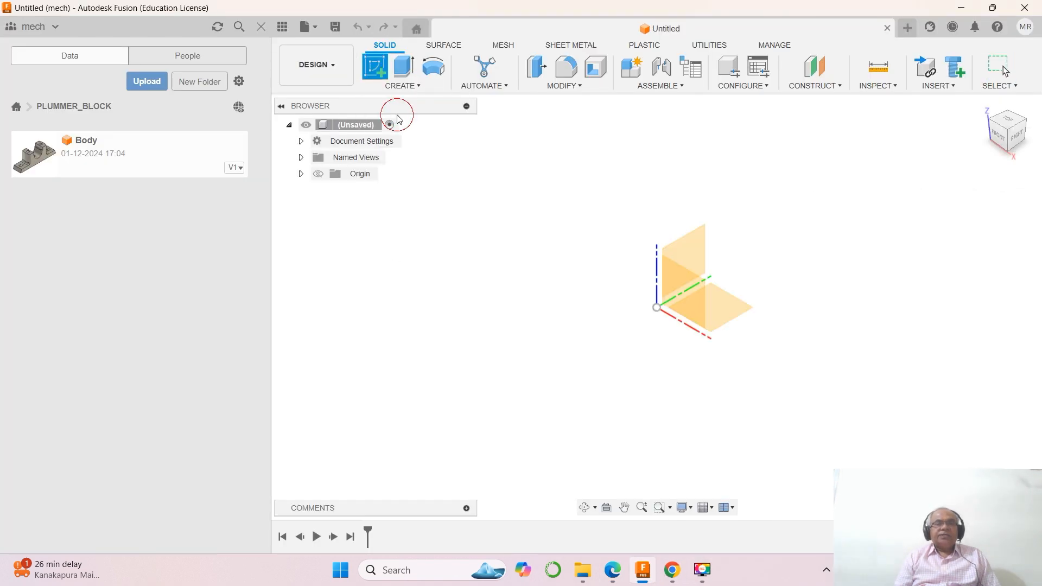
click(731, 300)
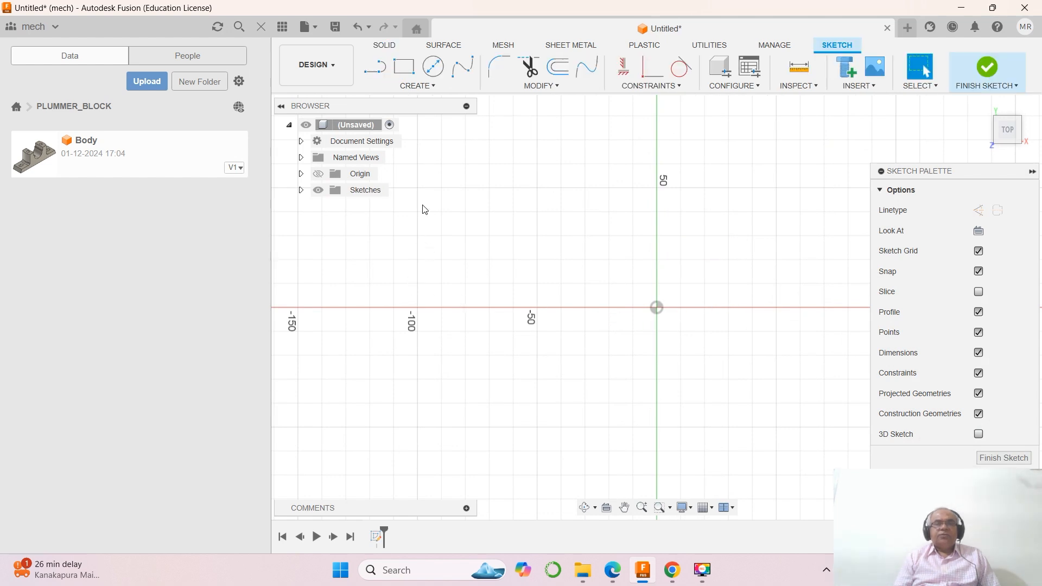
Sketch a line along the horizontal axis, running through the origin and extending well past it on both sides.
click(374, 66)
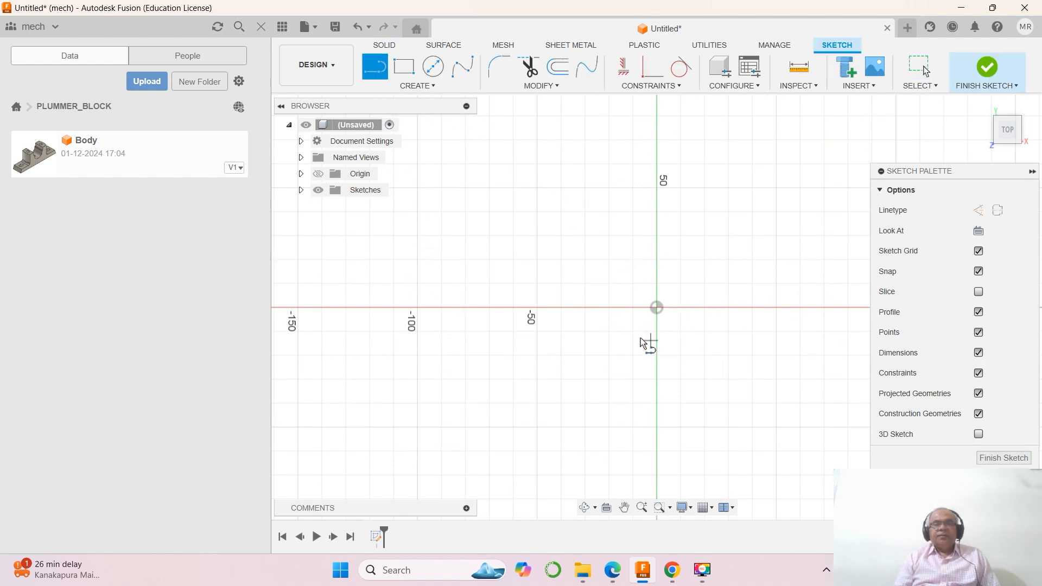
click(531, 308)
click(813, 308)
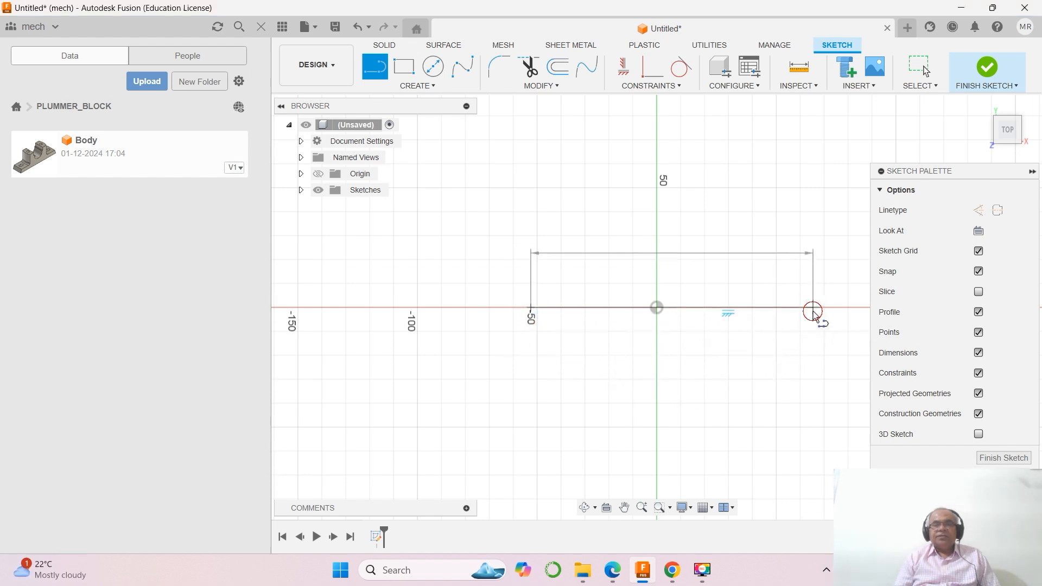
right_click(755, 421)
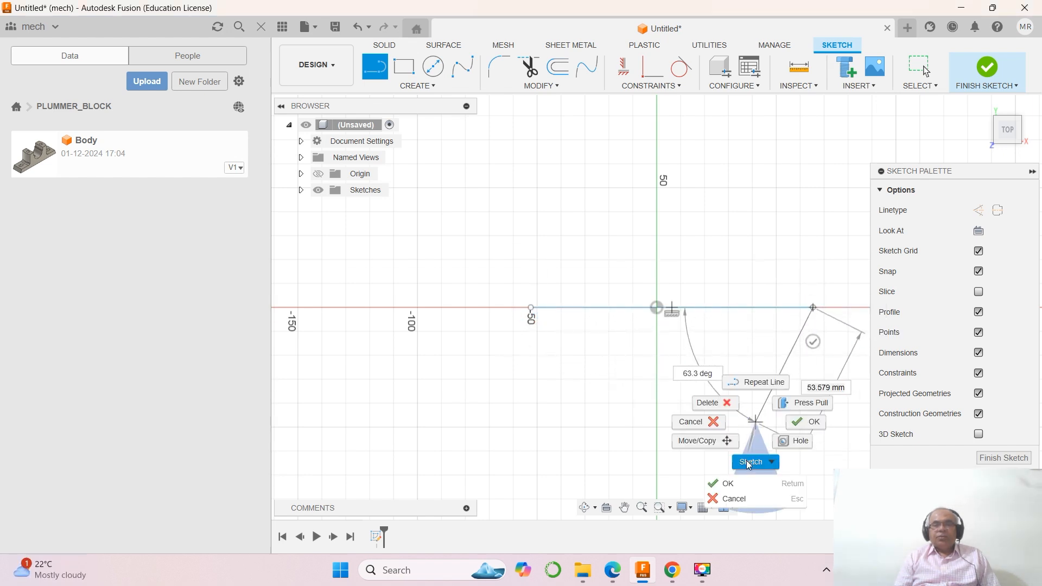
click(747, 485)
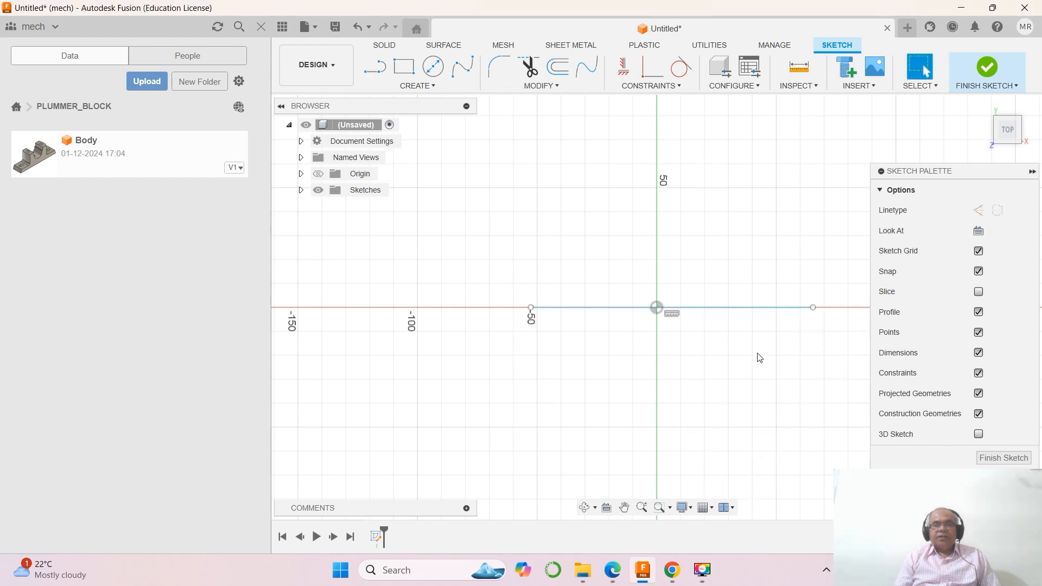
Examine the plummer block details in the PDF drawing in Edge for the cap's plan-view dimensions, and return to Fusion.
click(619, 574)
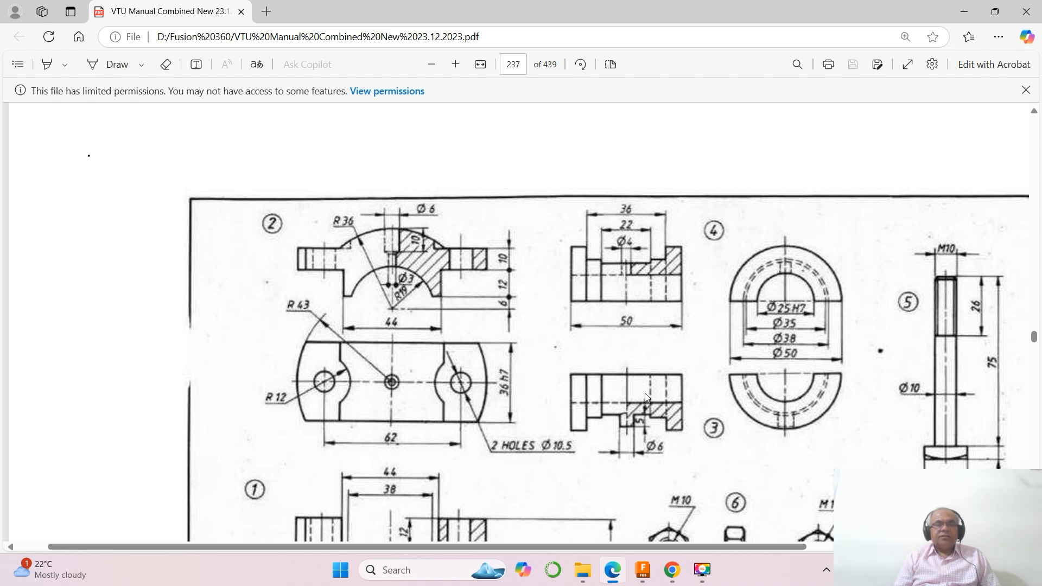
scroll(645, 392, down, 3)
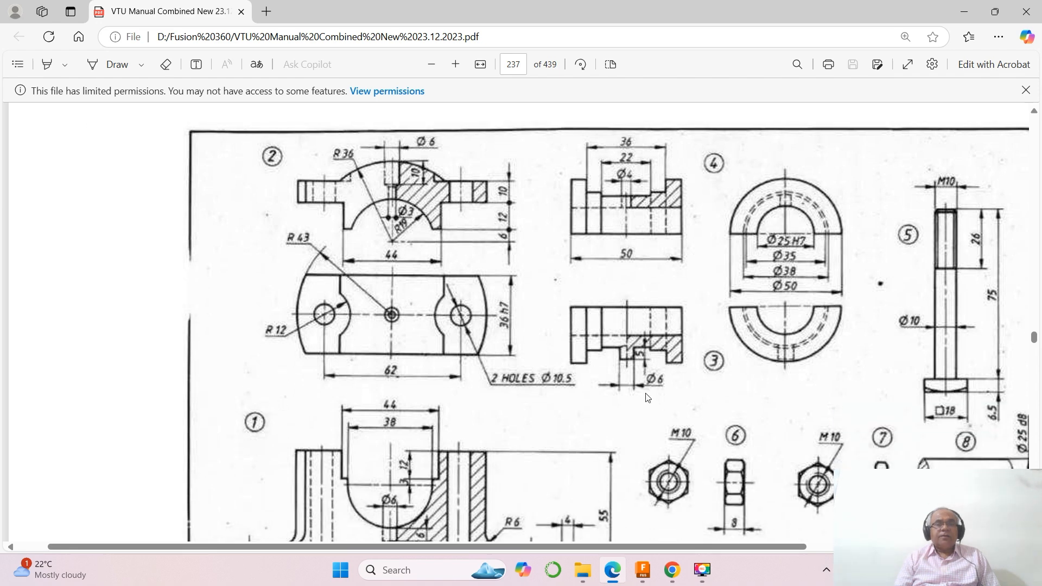
scroll(646, 393, down, 4)
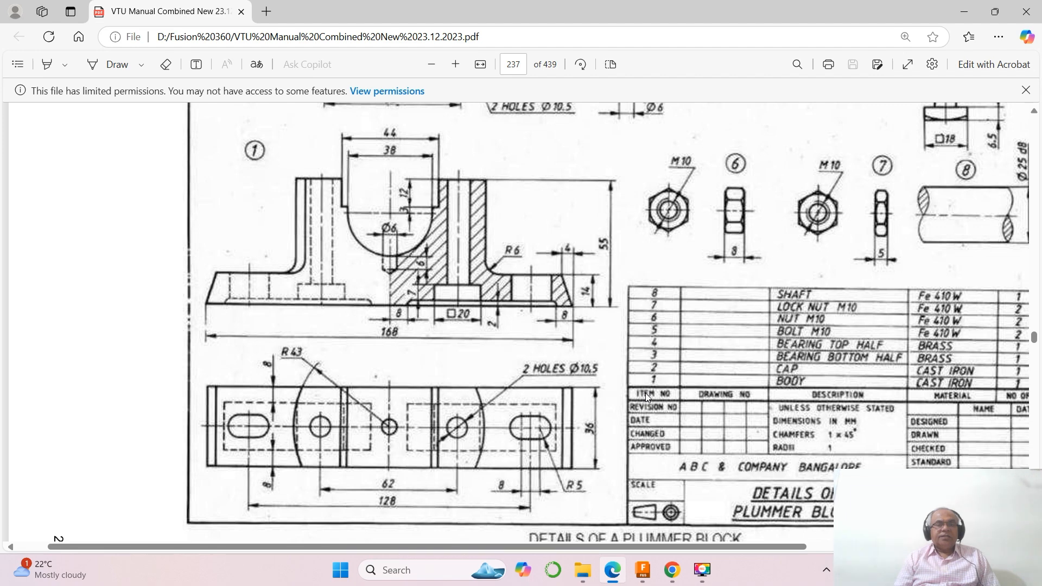
scroll(646, 396, up, 3)
scroll(646, 395, up, 2)
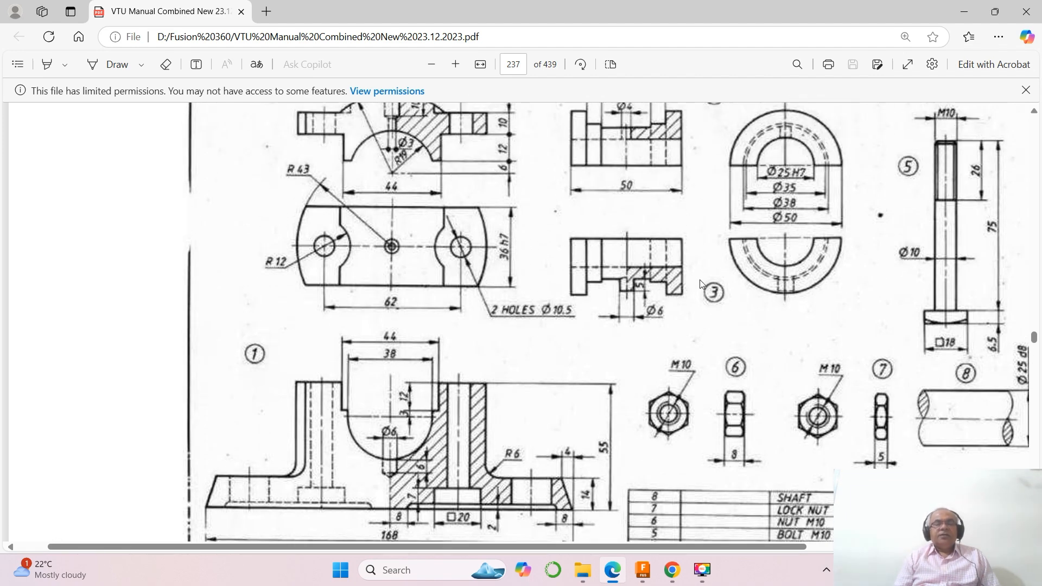
mouse_move(645, 574)
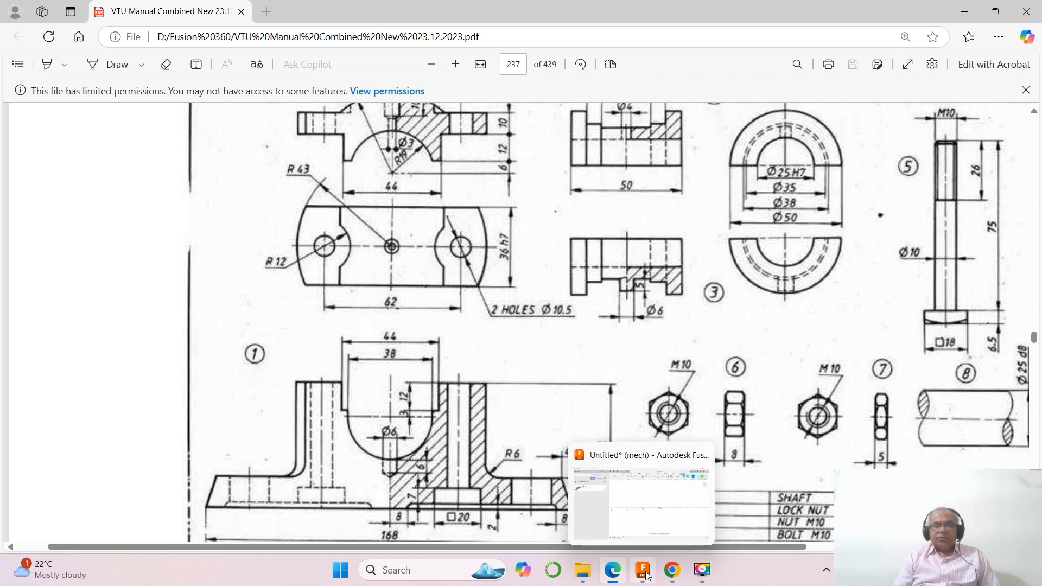
click(646, 574)
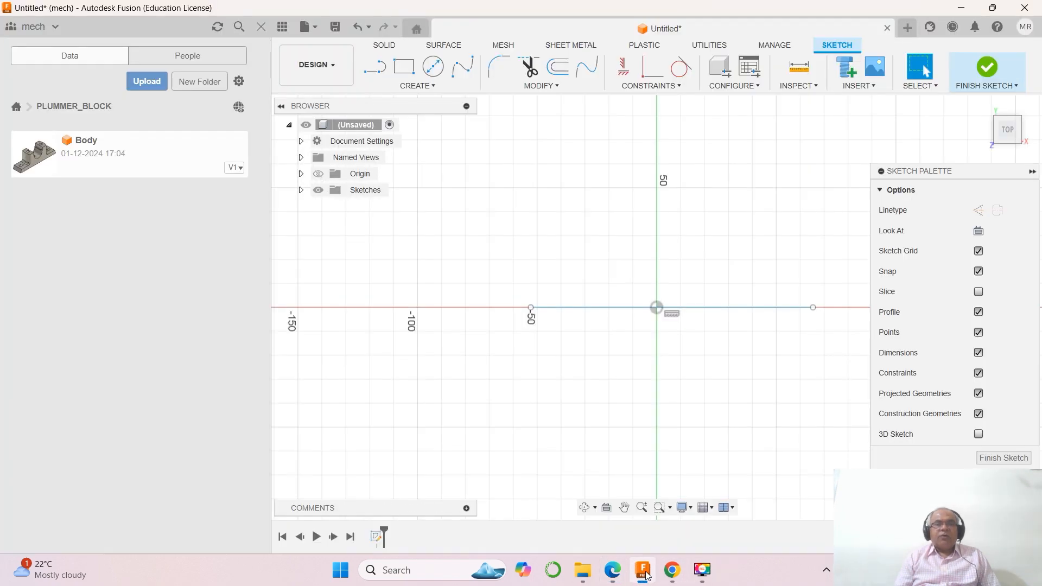
Offset the horizontal line 18 mm to both sides with the Two Sides option.
click(556, 70)
click(774, 231)
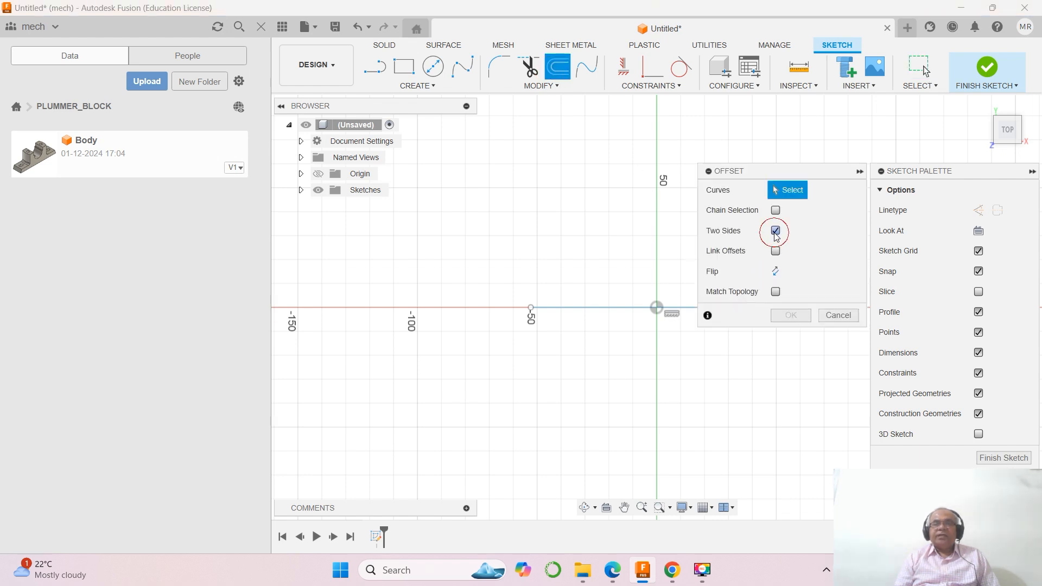
click(621, 308)
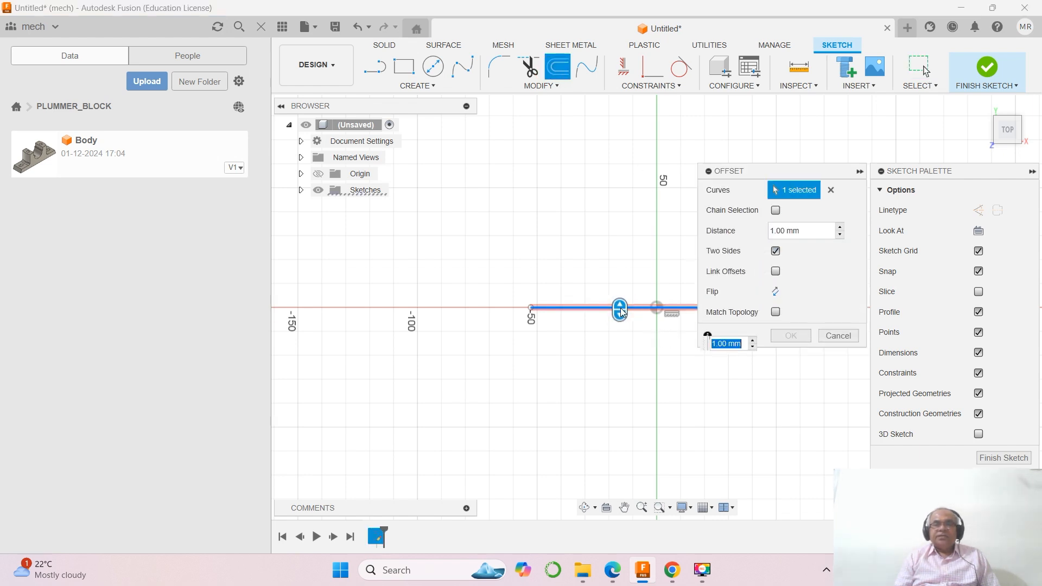
click(811, 230)
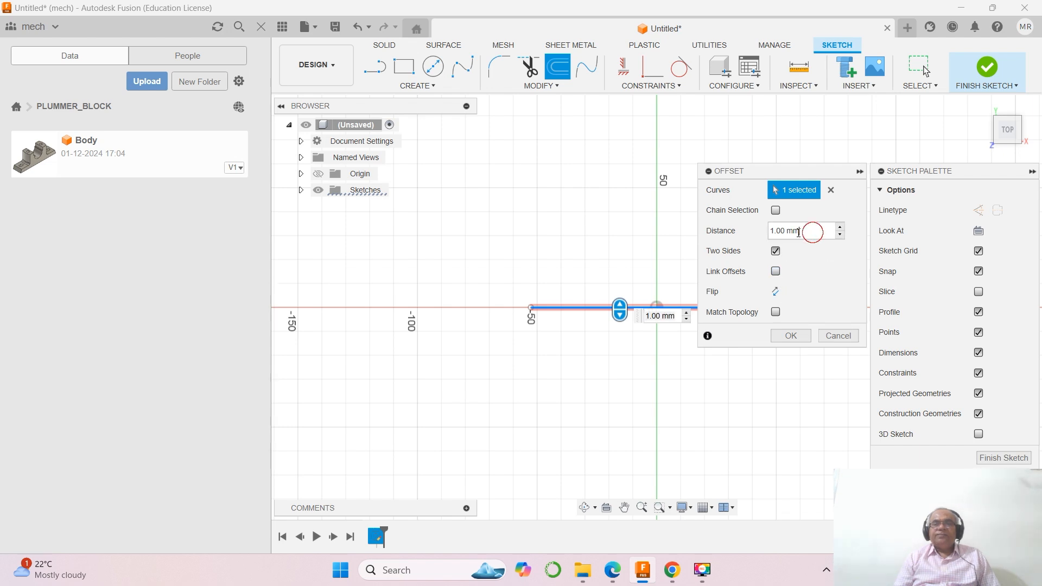
text(18)
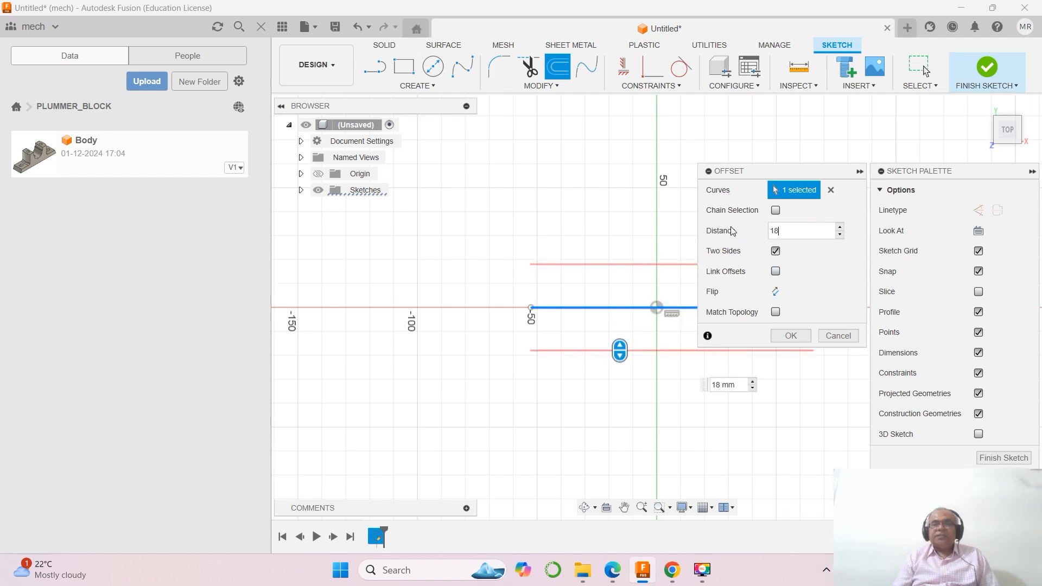
click(805, 333)
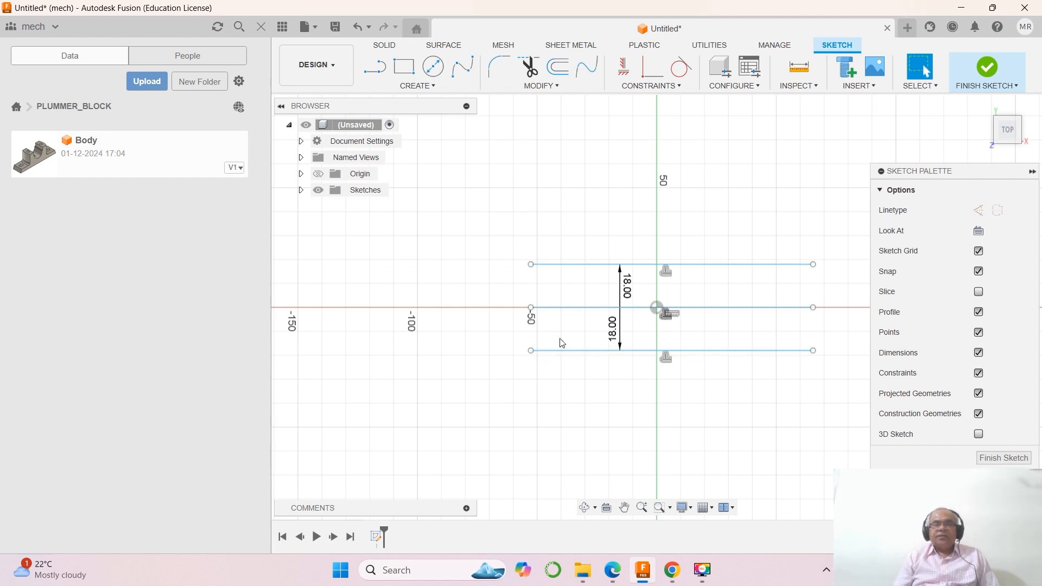
Draw a circle of 86 mm diameter centred on the origin.
click(432, 67)
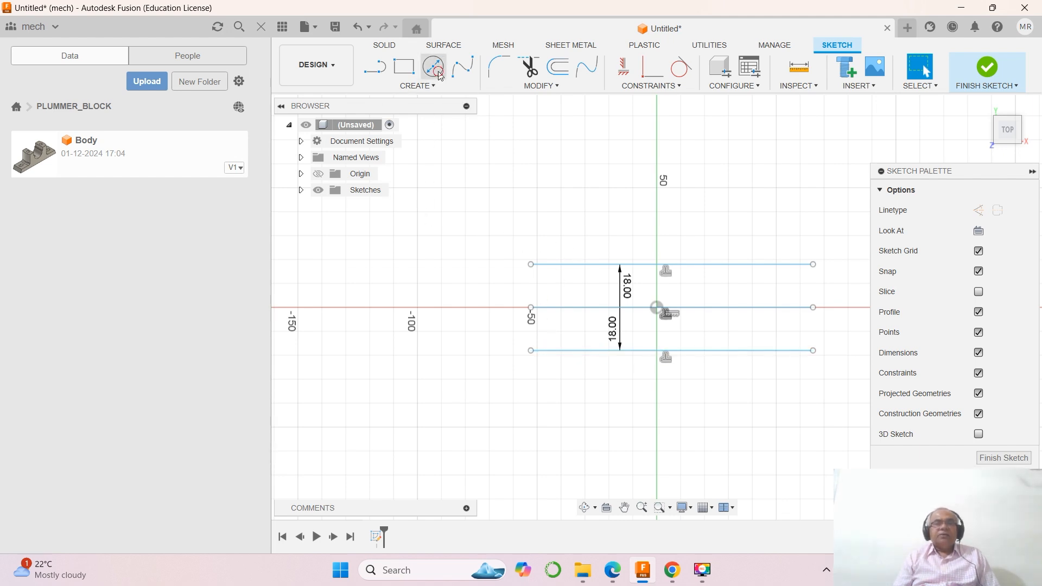
click(657, 309)
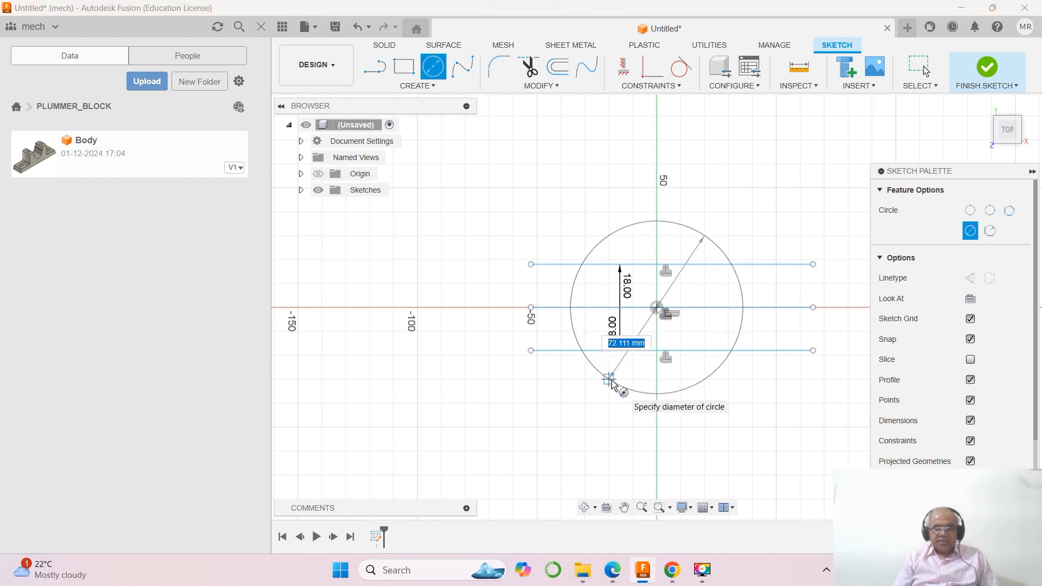
text(86)
key(Return)
key(Escape)
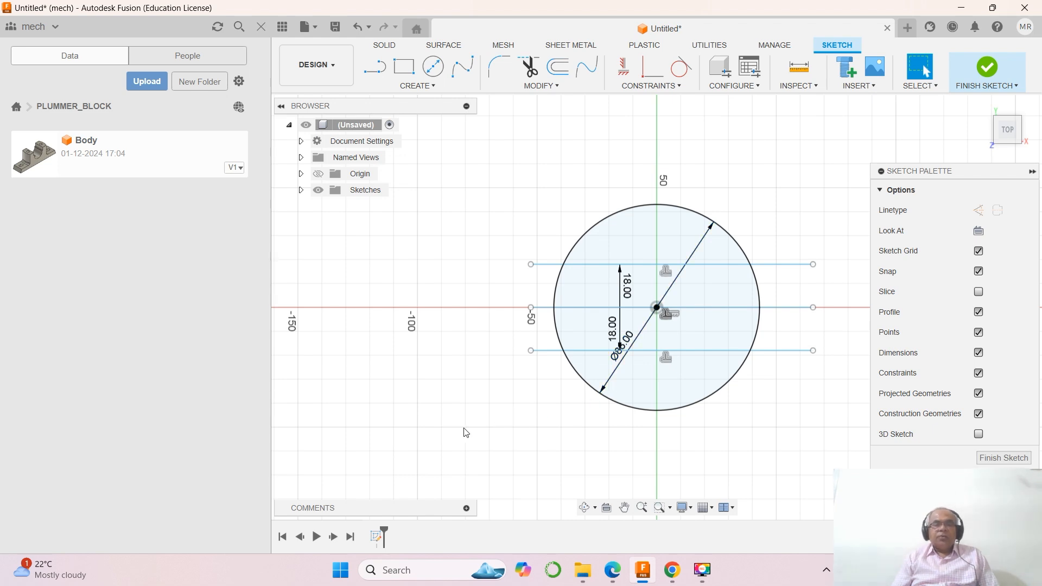
Trim the offset lines outside the circle and the arcs beyond them, leaving a closed outline with two curved ends.
click(528, 67)
click(542, 265)
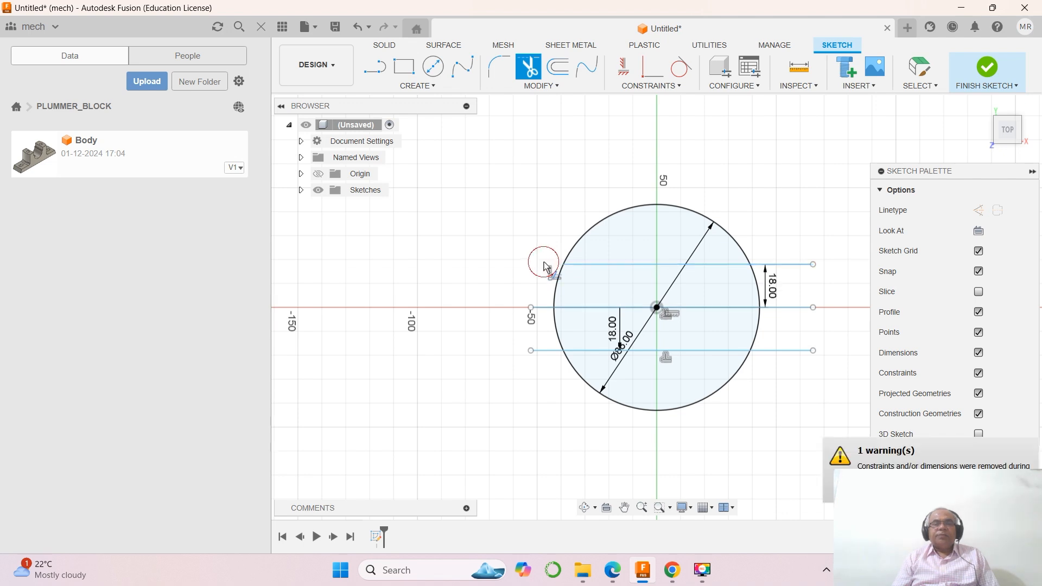
click(569, 249)
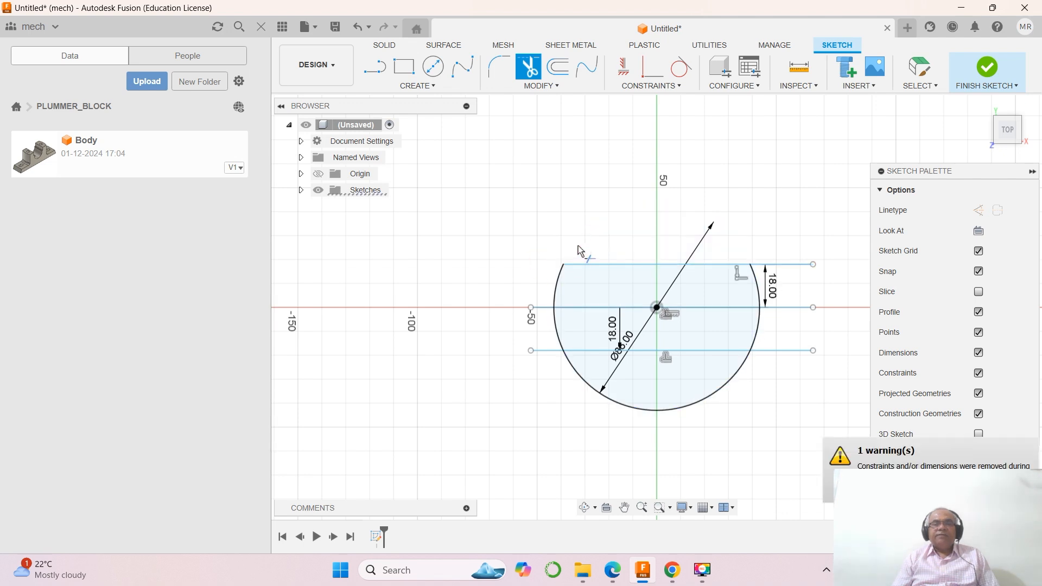
click(796, 265)
click(787, 350)
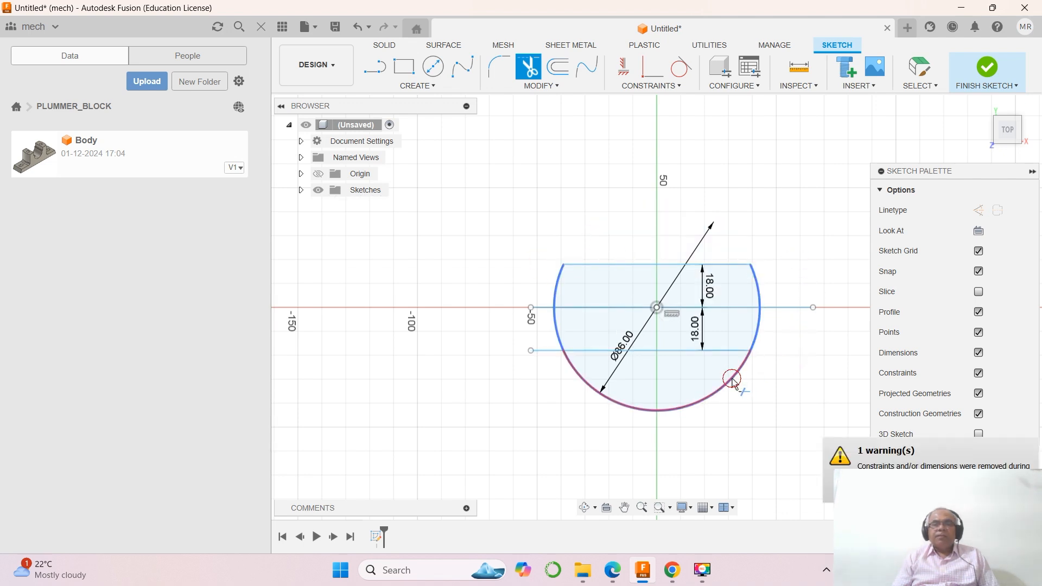
click(733, 376)
click(542, 351)
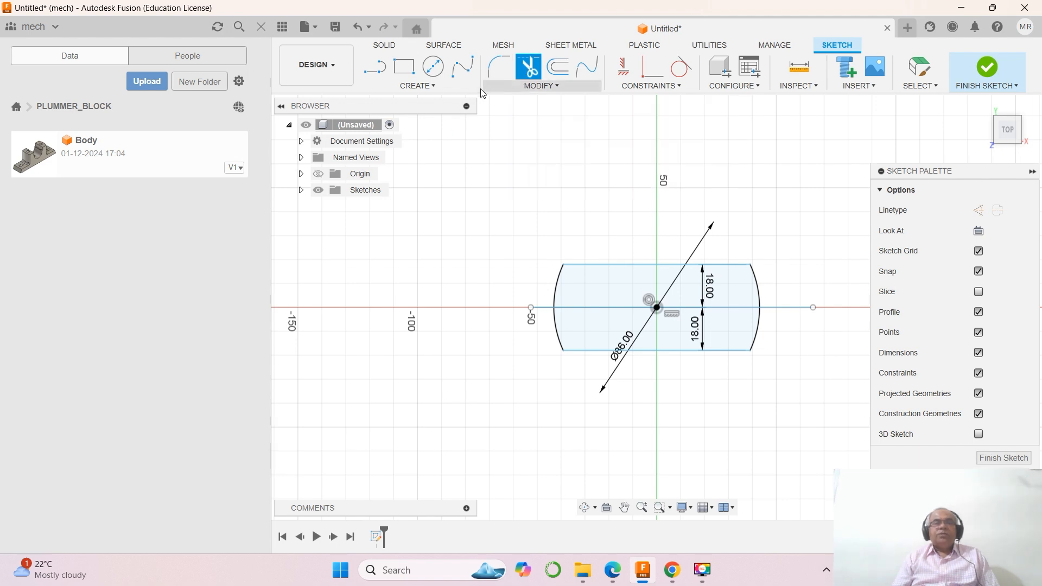
Select the horizontal centre line through the origin and delete it.
click(921, 87)
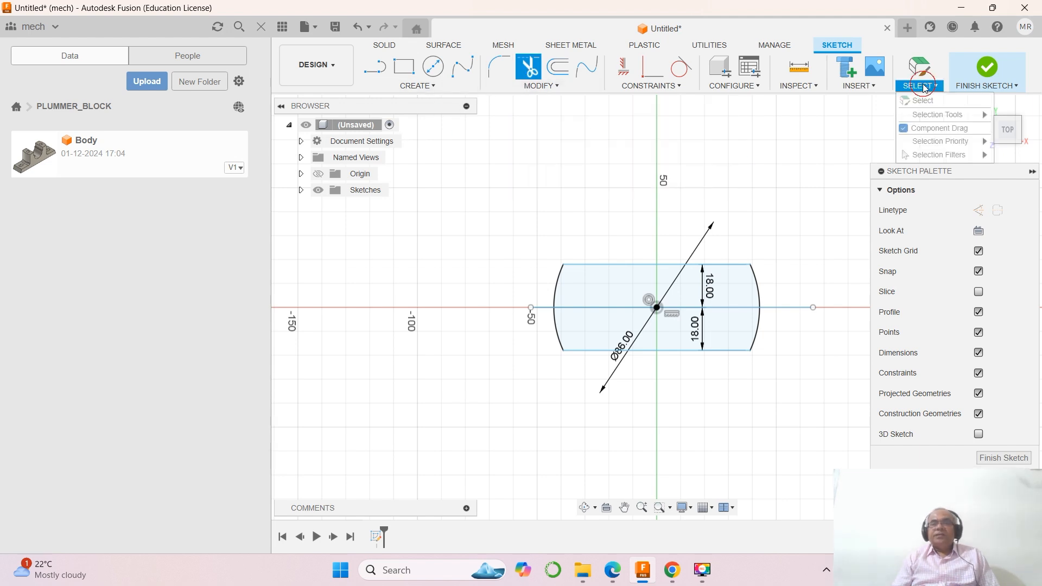
click(924, 103)
click(810, 308)
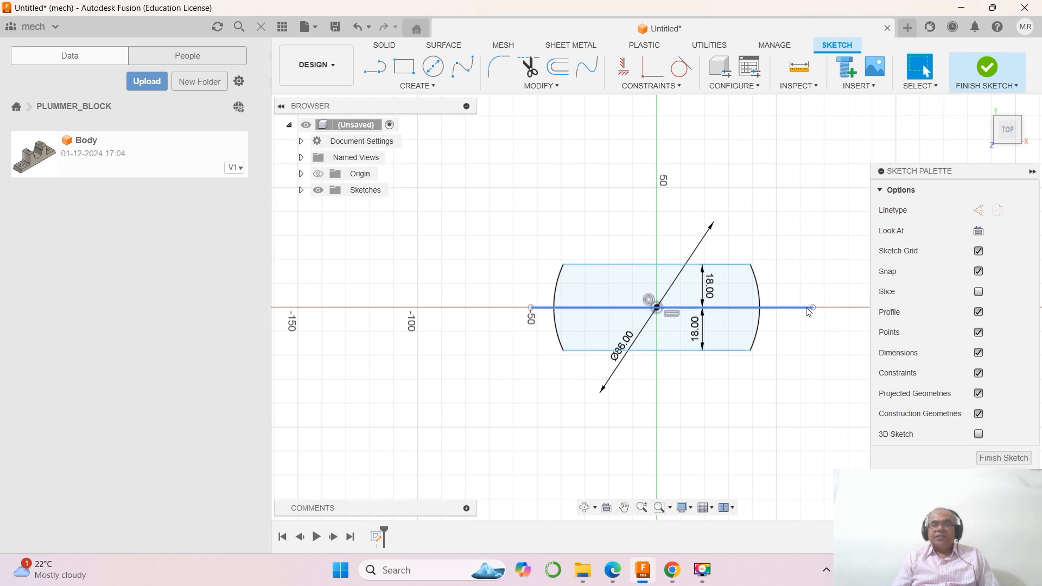
key(Delete)
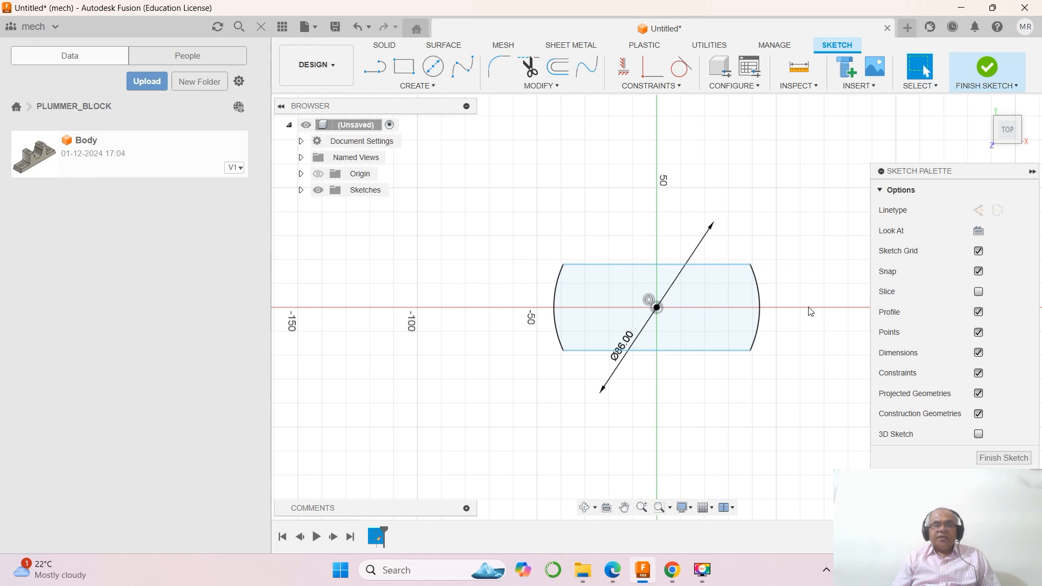
After checking the PDF drawing, finish the sketch and extrude the closed outline 10 mm as a new body.
mouse_move(613, 571)
click(599, 451)
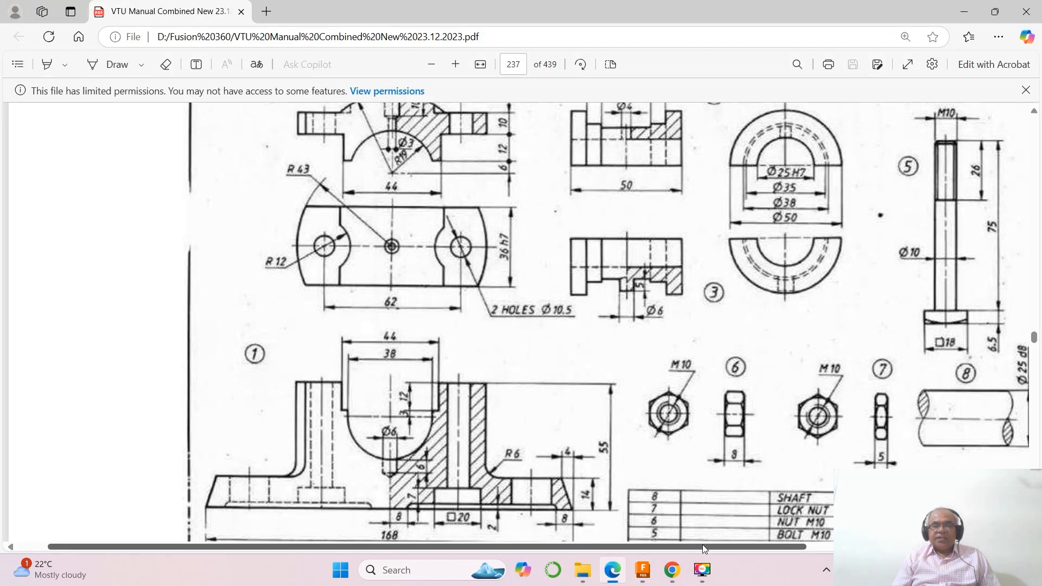
click(642, 570)
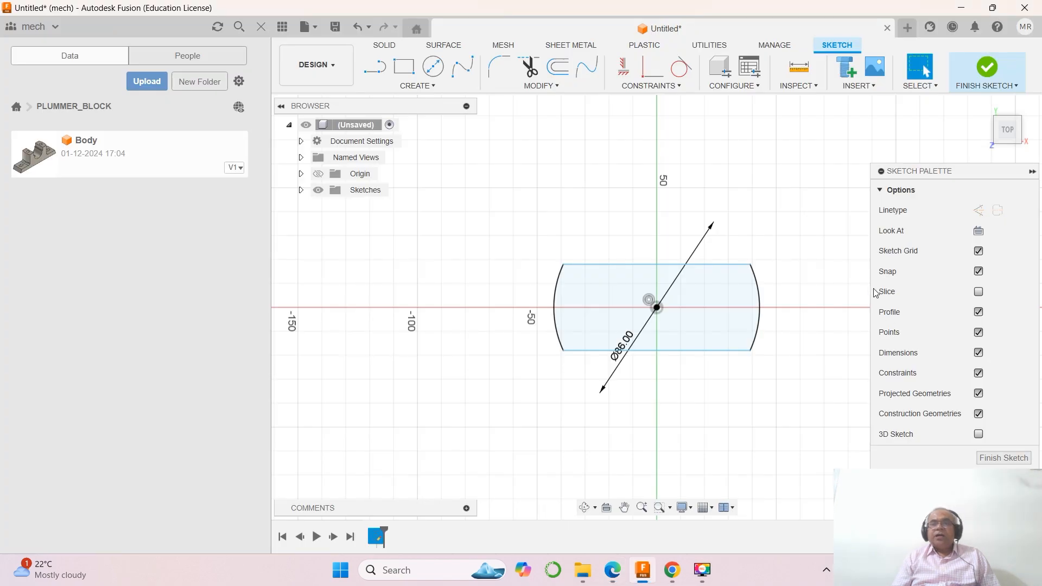
click(973, 106)
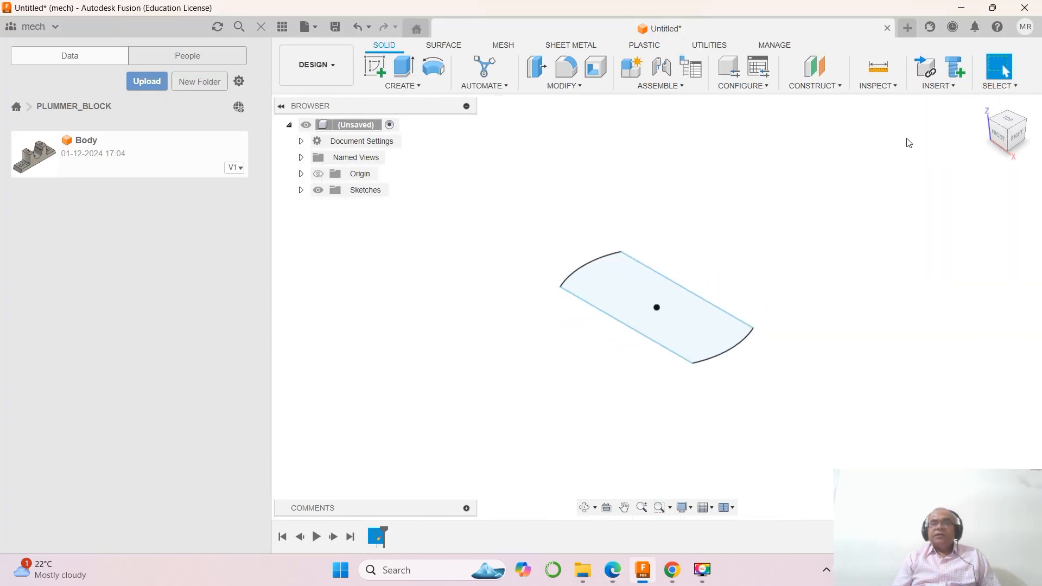
click(404, 66)
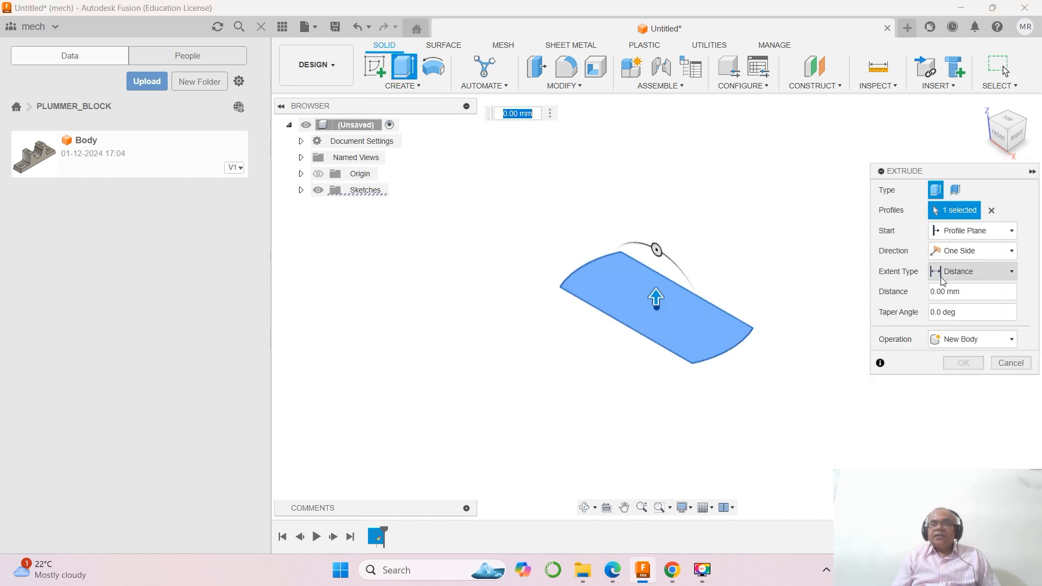
click(915, 293)
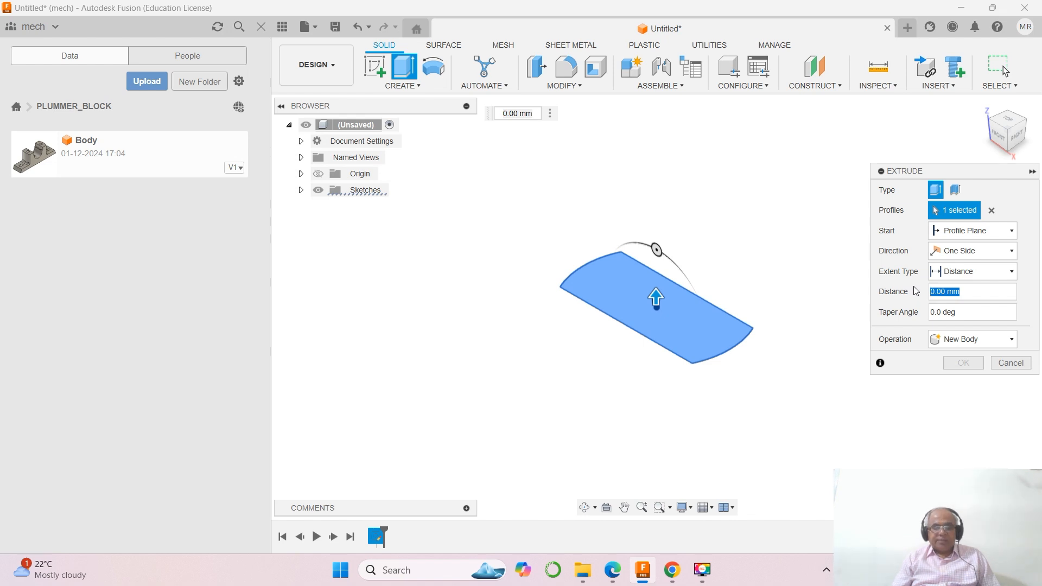
text(10)
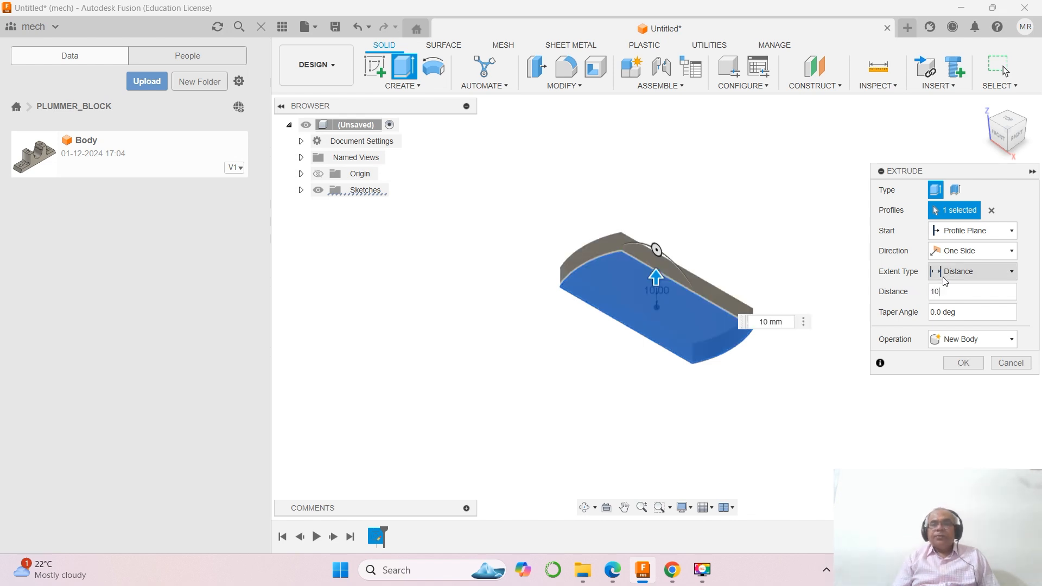
click(969, 363)
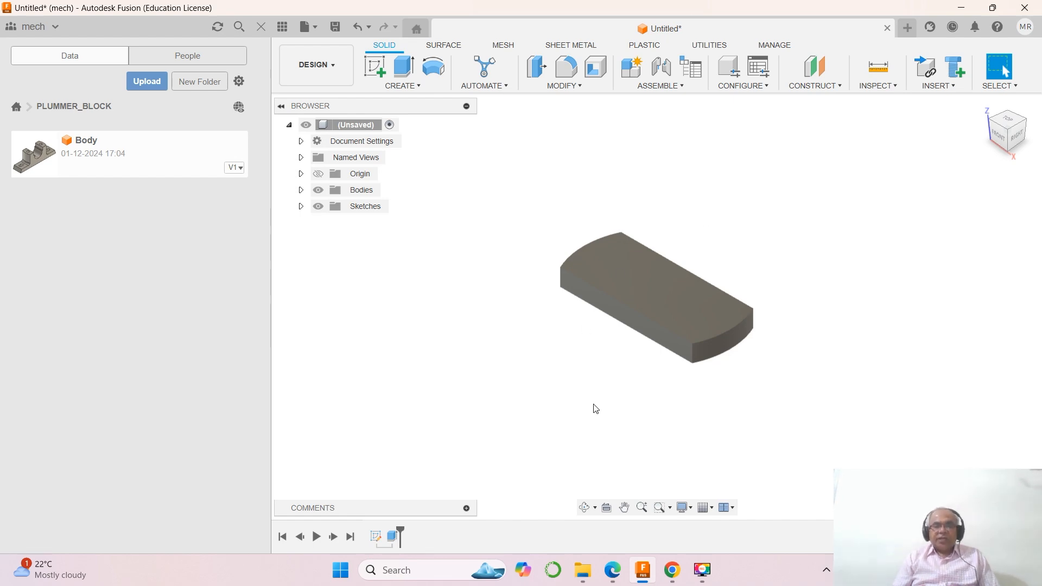
Create a sketch on the plate's front long face and draw a horizontal line about 53 mm long on its bottom edge, spanning the origin.
click(607, 568)
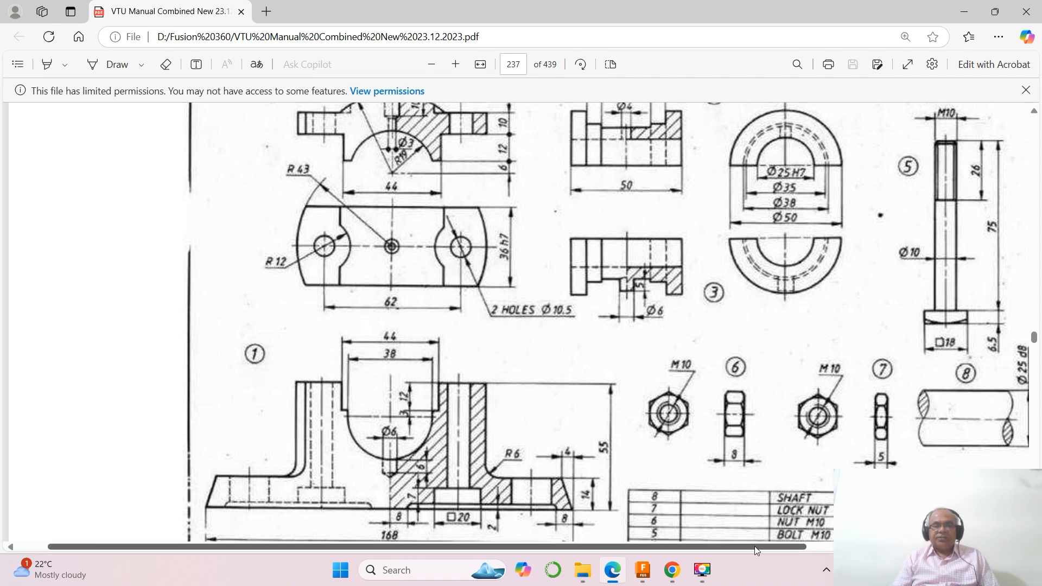
click(645, 572)
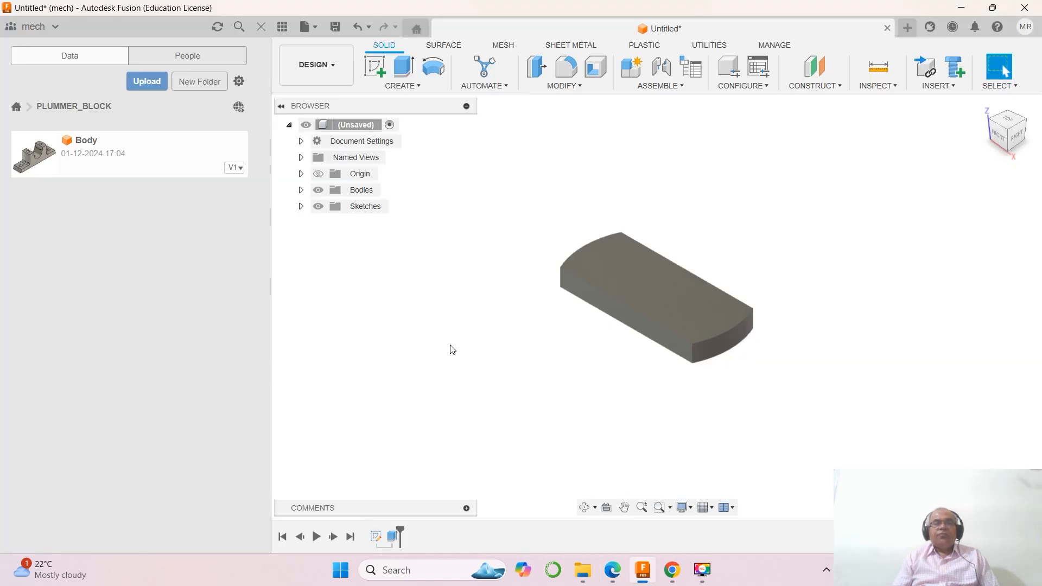
click(402, 86)
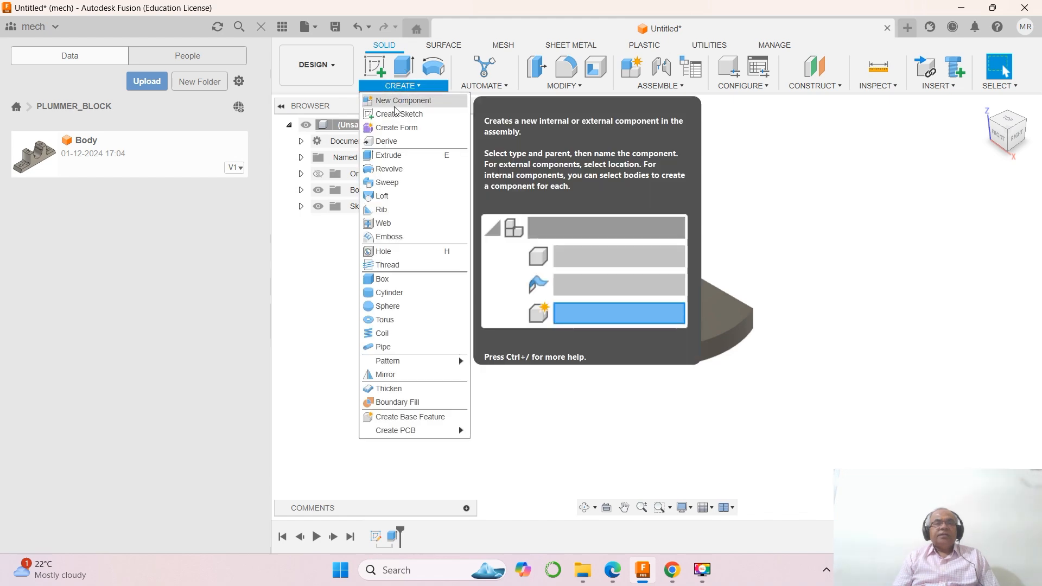
click(398, 114)
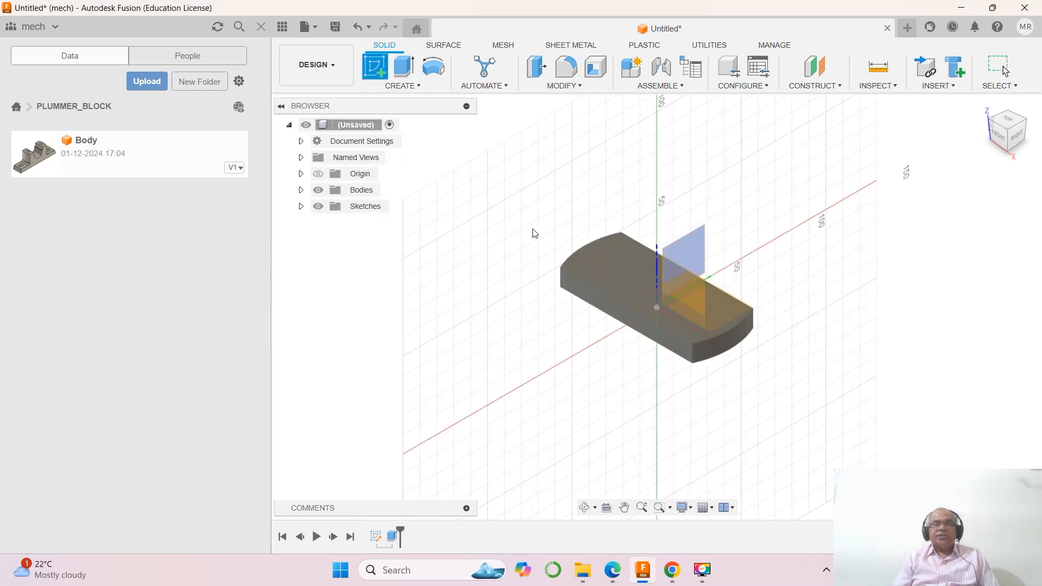
click(592, 296)
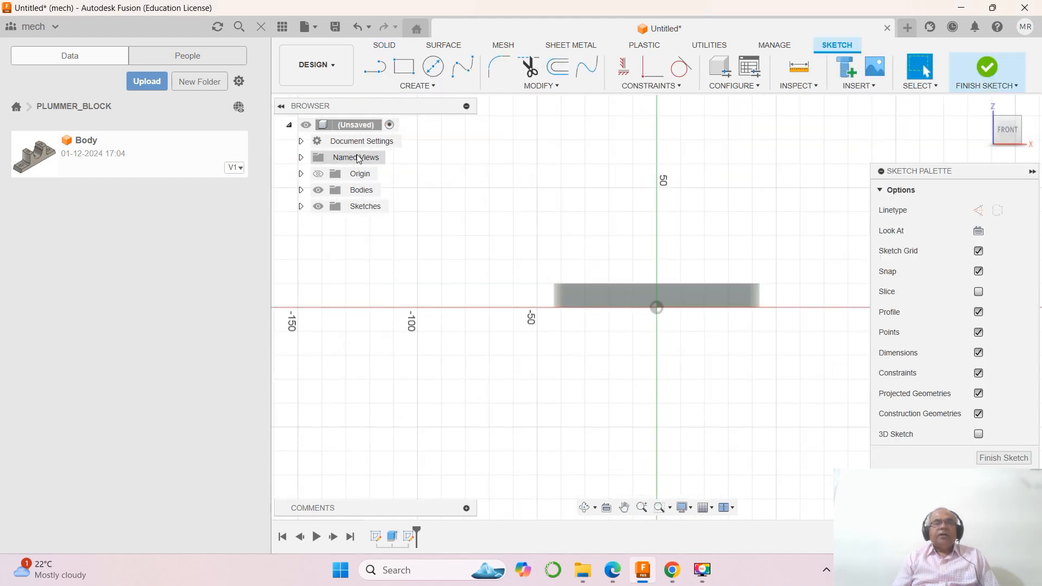
click(374, 66)
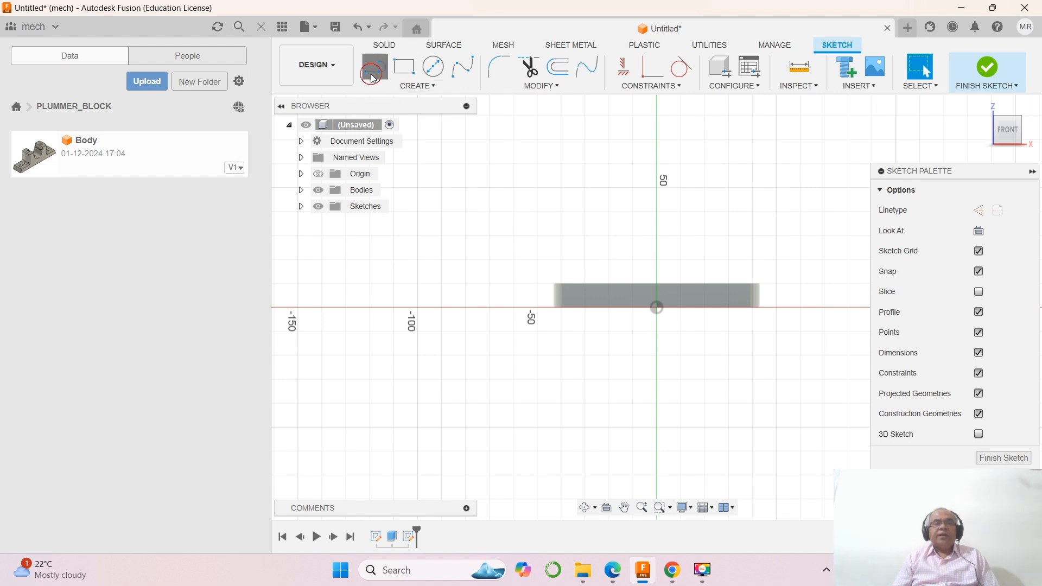
click(595, 307)
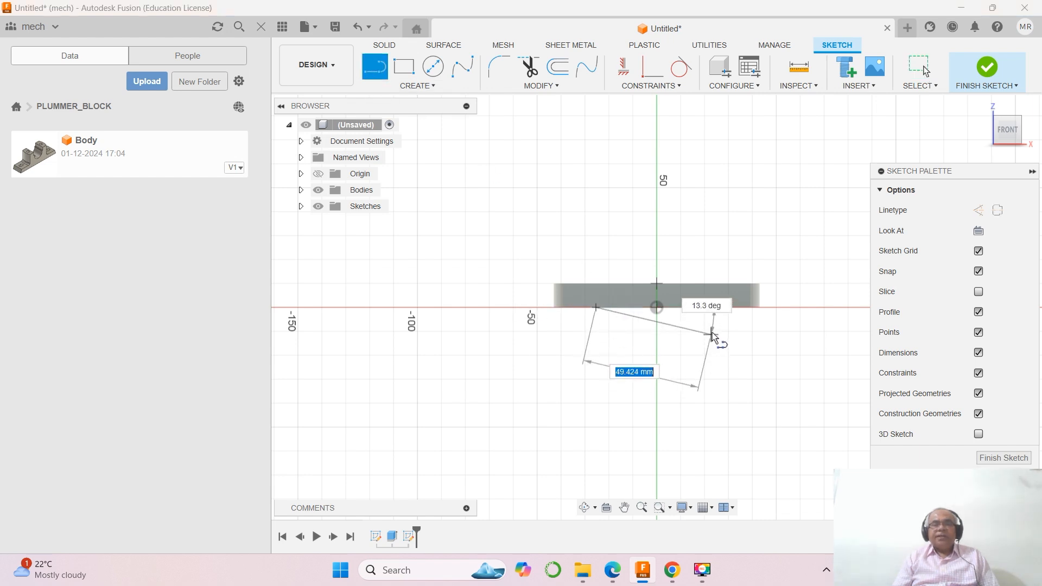
double_click(724, 307)
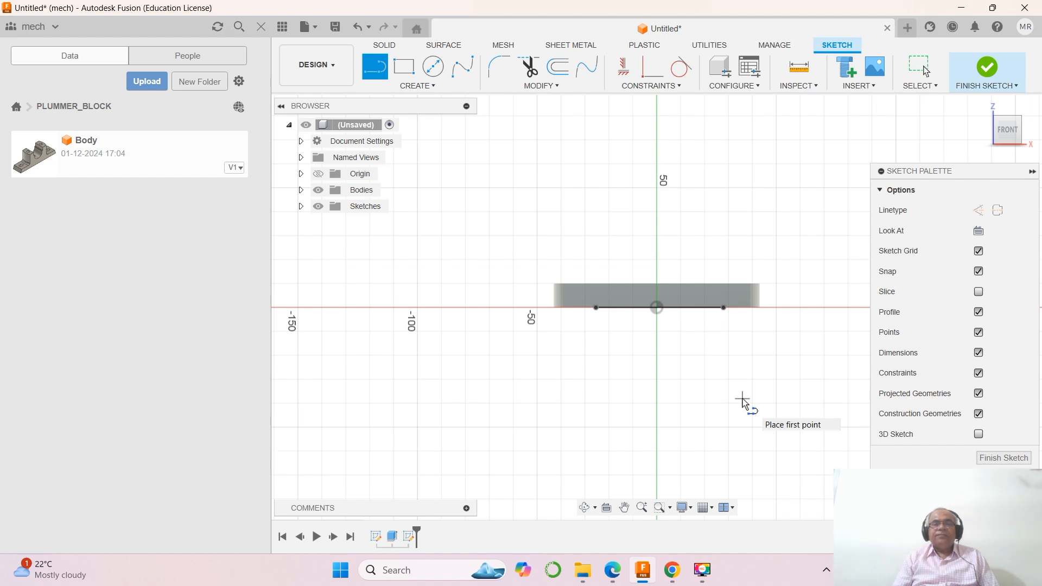
Draw a vertical line from the origin straight down below the plate.
click(656, 308)
click(657, 379)
right_click(674, 419)
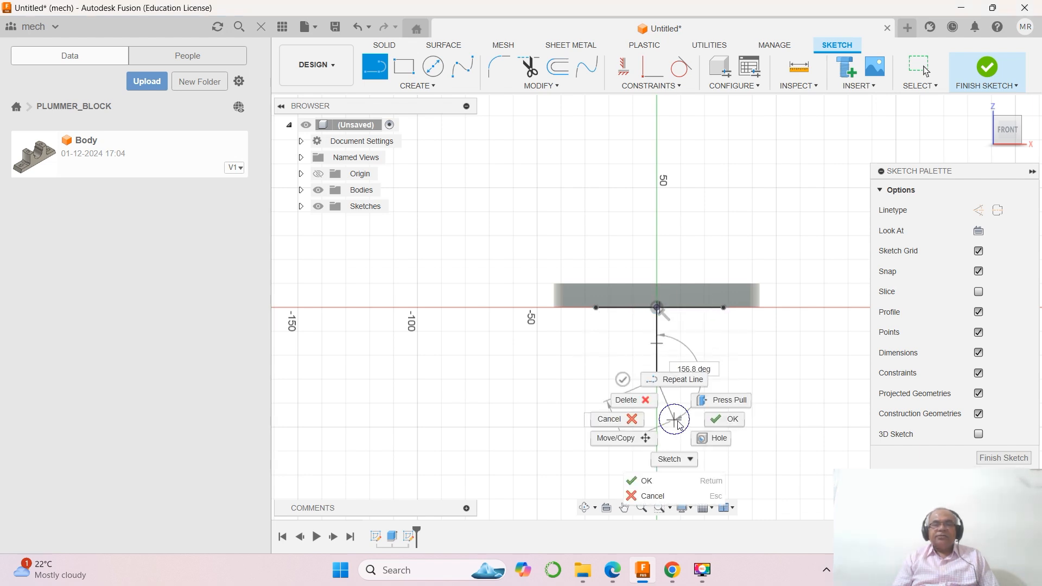
click(656, 481)
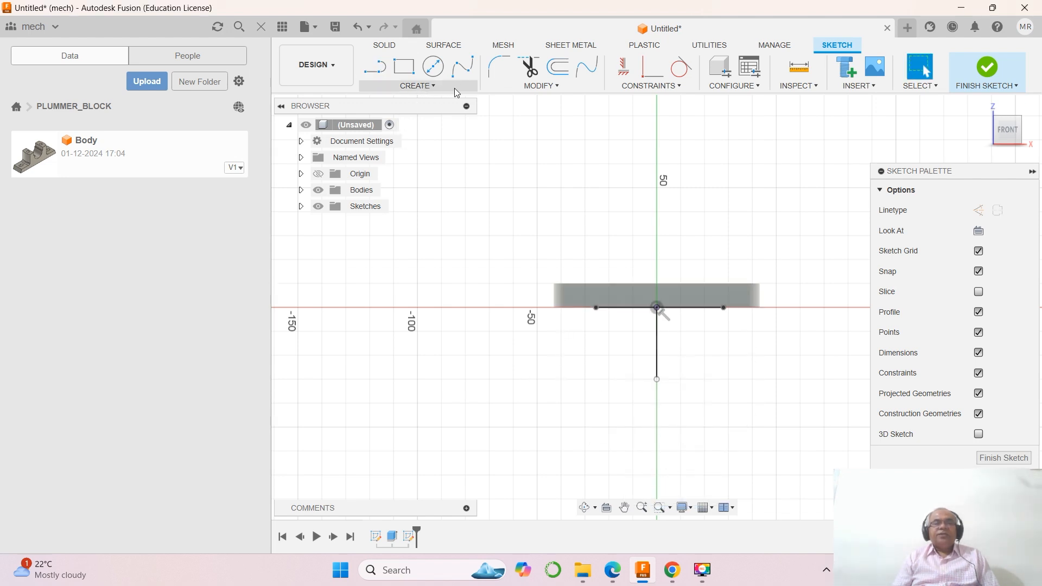
Dimension the horizontal line's left endpoint 22 mm from the vertical centre line, checking the width in the PDF drawing.
click(436, 86)
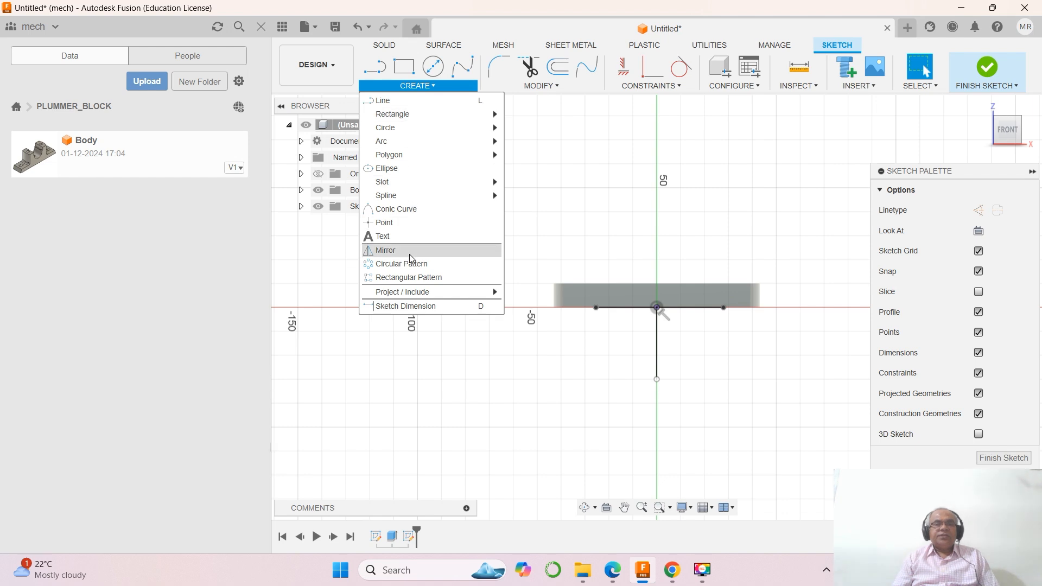
click(409, 307)
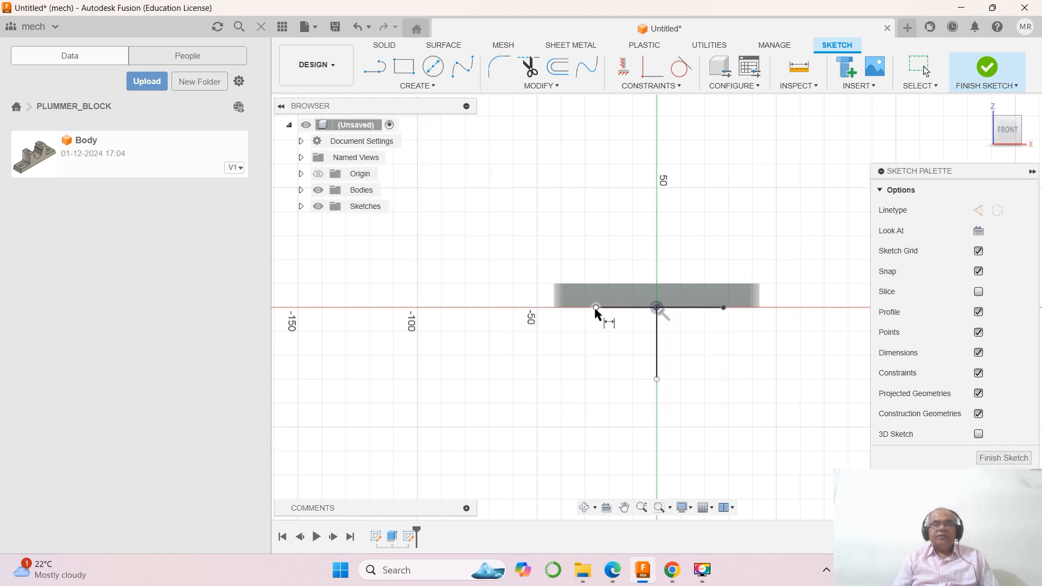
click(657, 335)
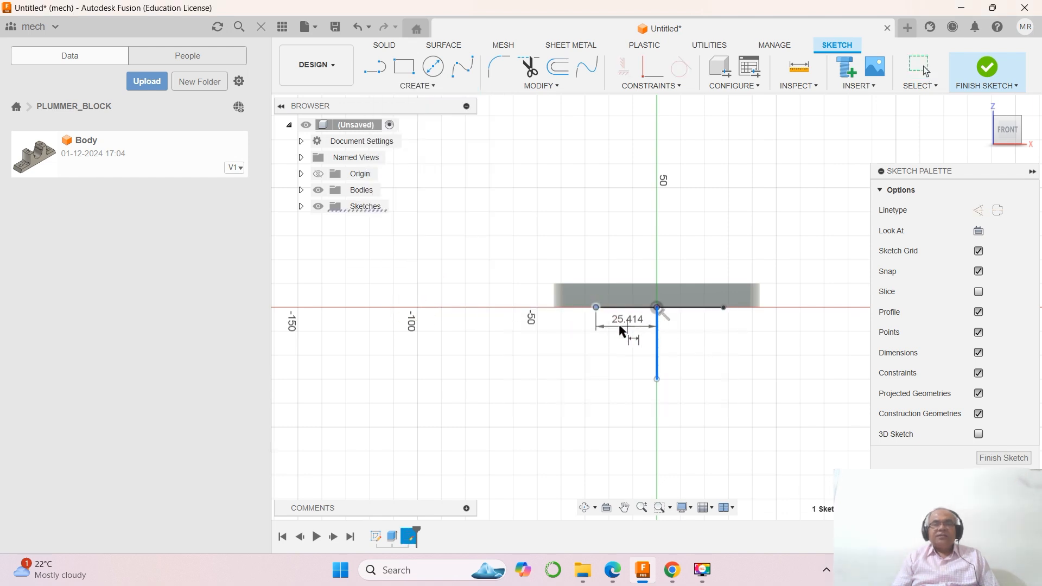
click(613, 330)
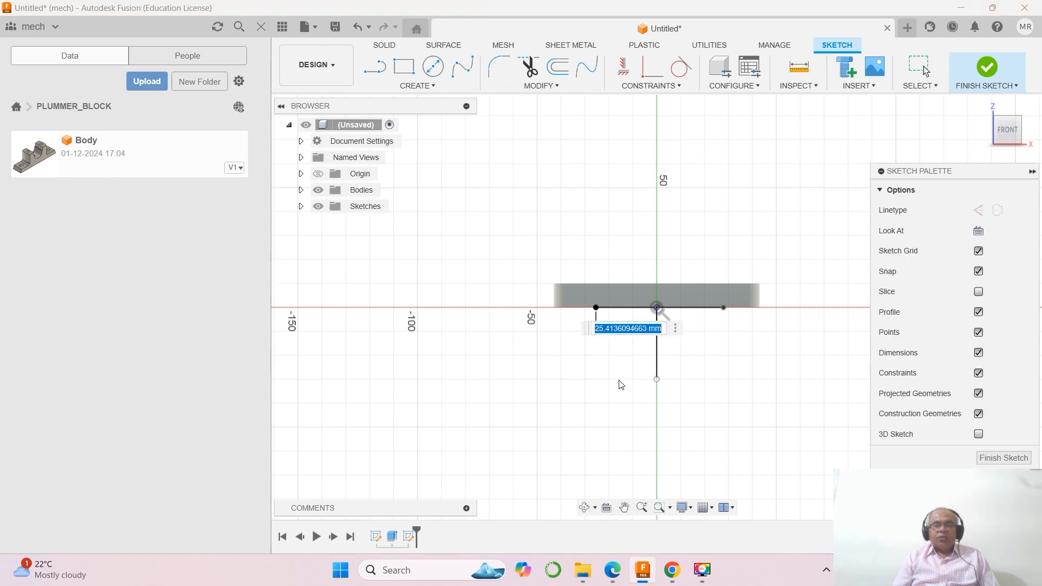
click(615, 569)
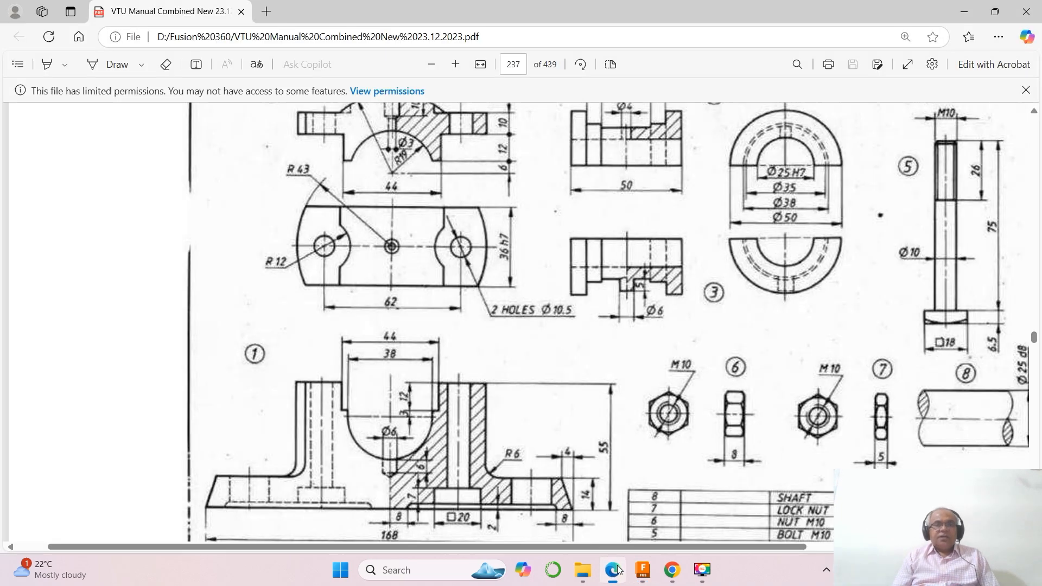
click(619, 570)
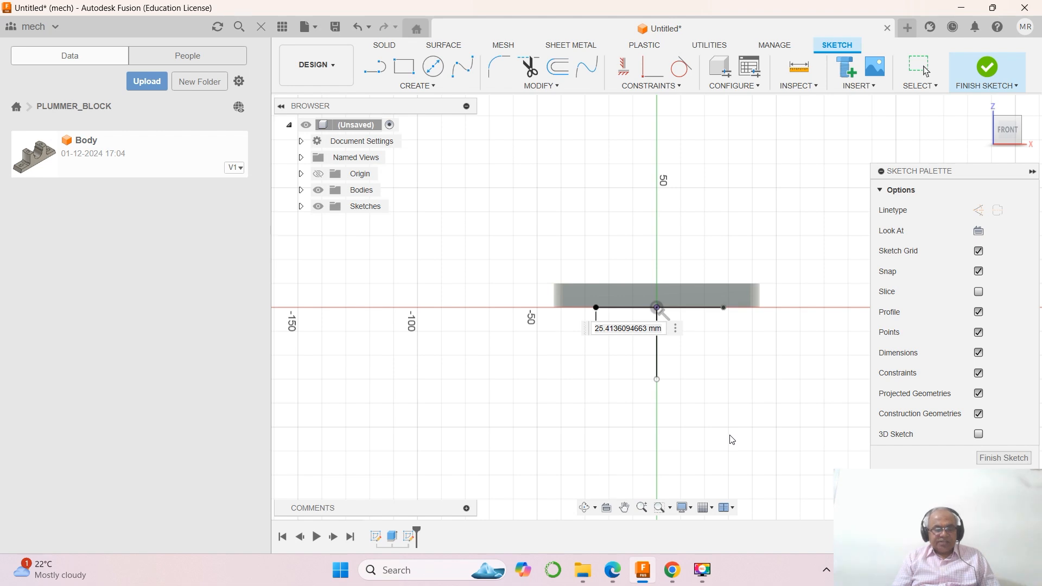
click(650, 328)
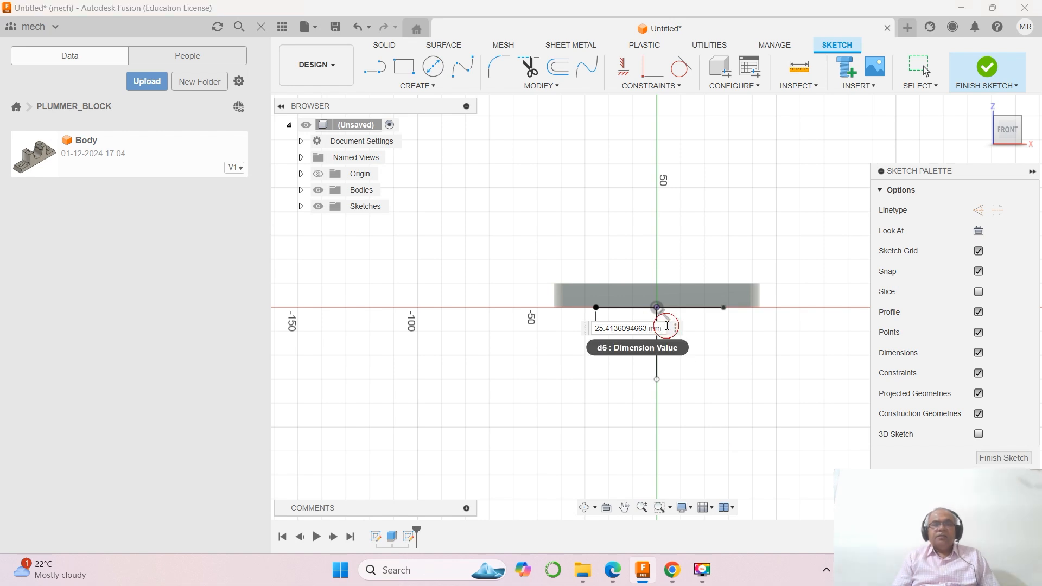
drag(663, 330, 589, 325)
text(22)
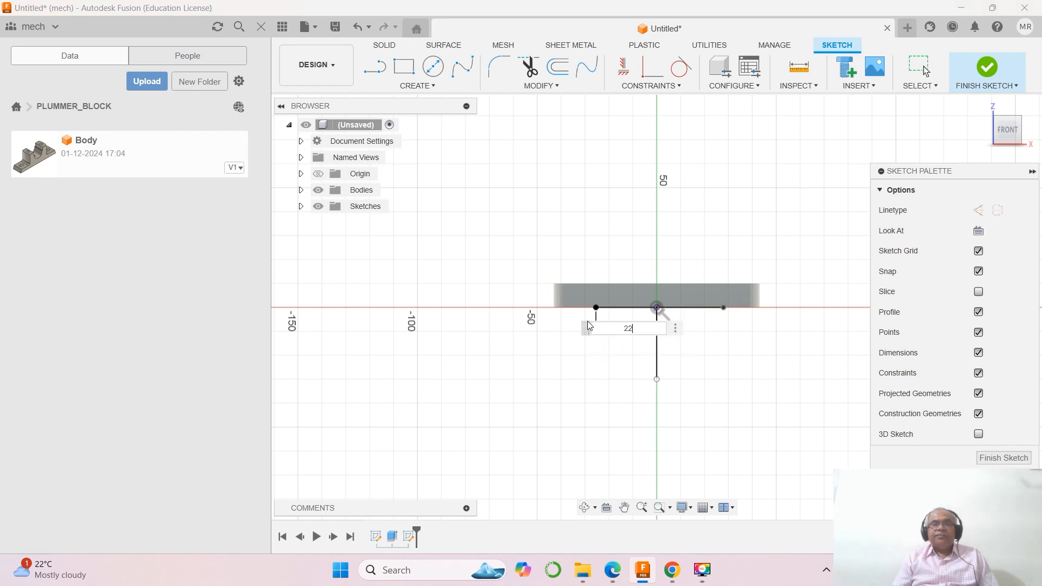
key(Return)
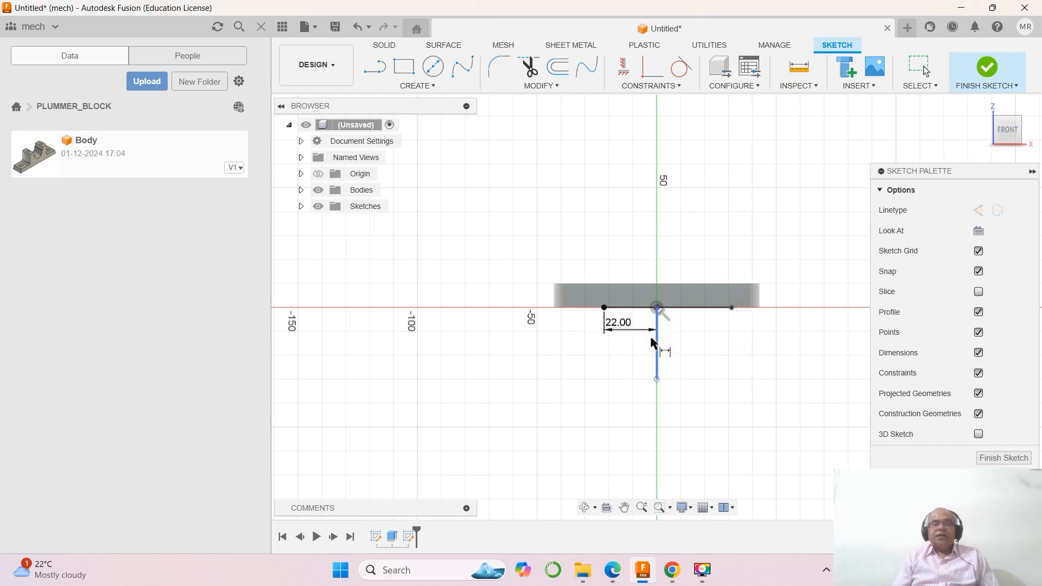
Dimension the overall length of the horizontal line on the plate's bottom edge to 44 mm.
click(731, 307)
click(712, 346)
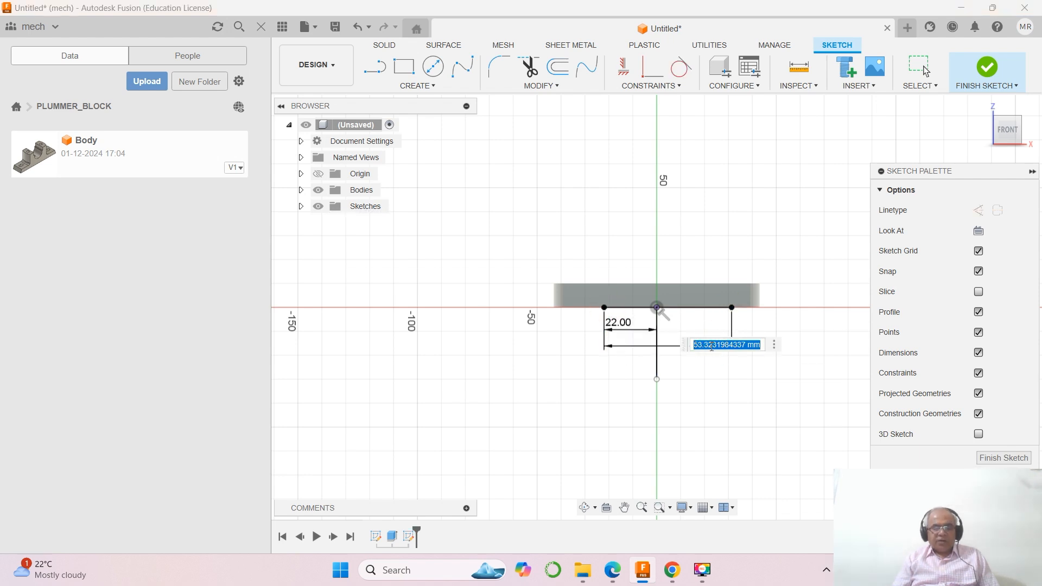
text(44)
key(Return)
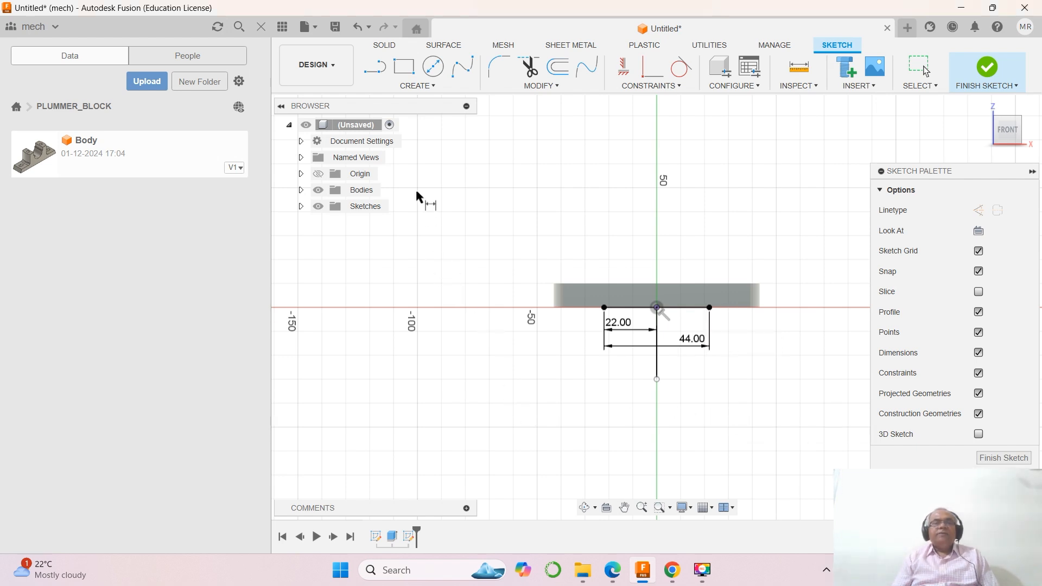
Draw a longer horizontal line below the plate, crossing the vertical centre line and extending past both ends of the 44 mm line.
click(377, 76)
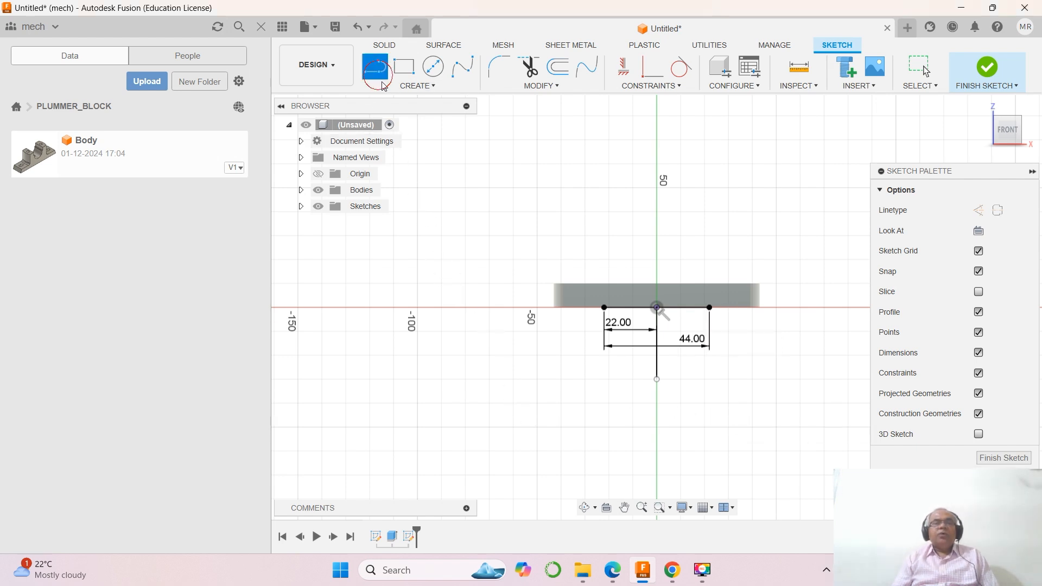
click(584, 355)
click(759, 356)
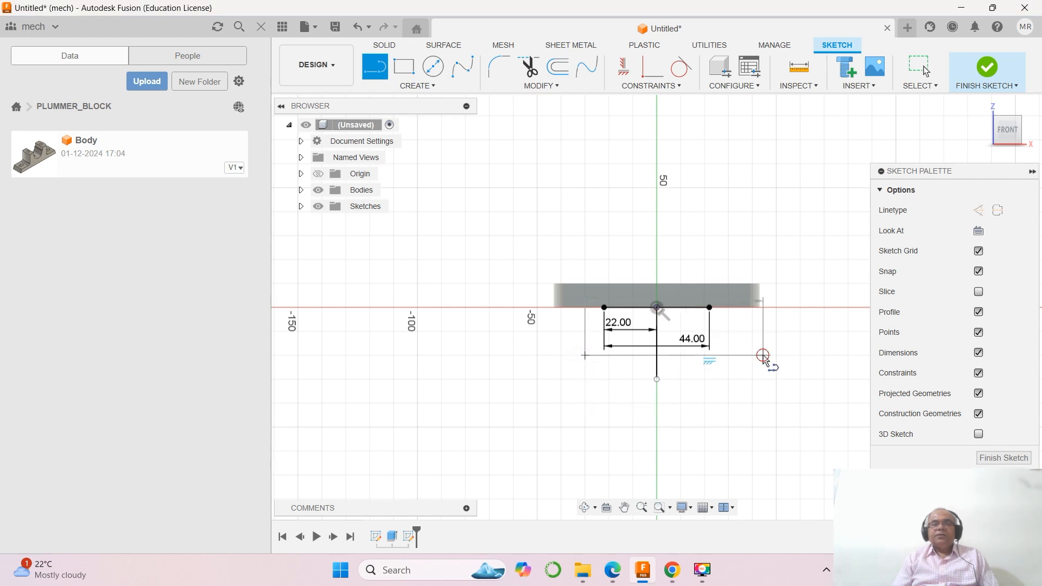
right_click(774, 425)
click(825, 428)
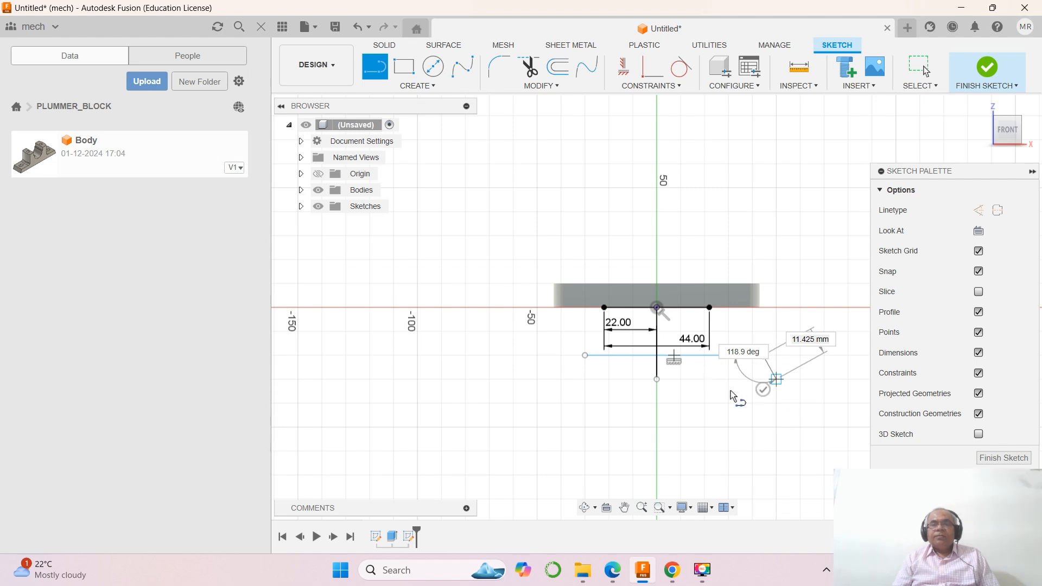
key(Escape)
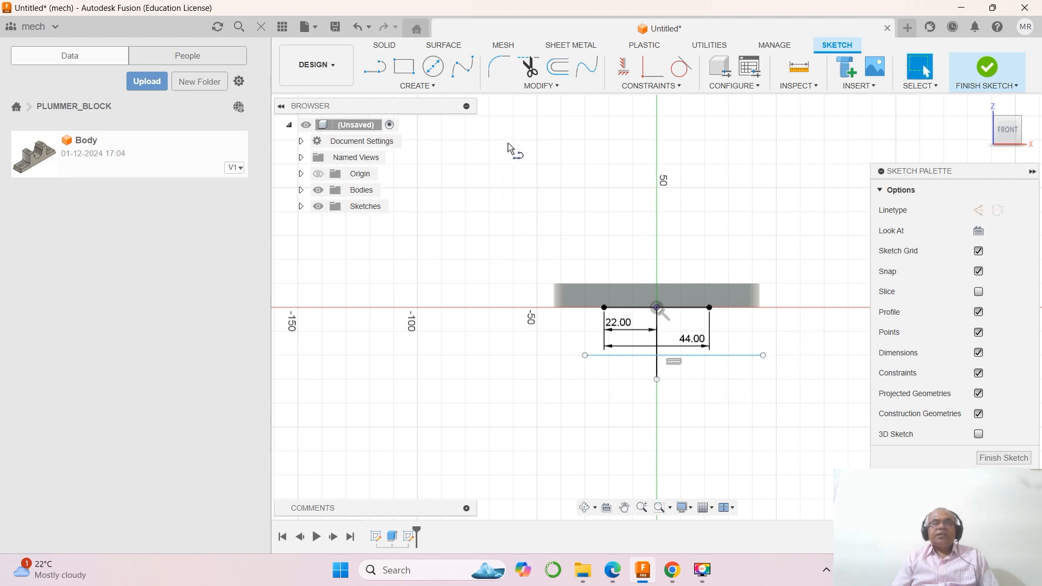
Dimension the vertical distance between the 44 mm line and the lower horizontal line to 12 mm, checking the height in the PDF drawing.
click(434, 86)
click(419, 84)
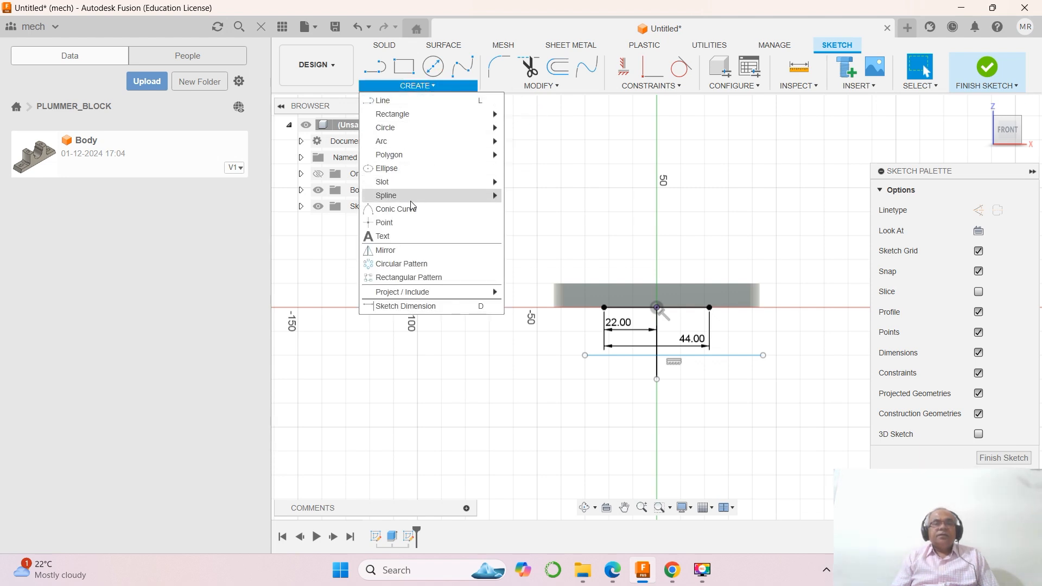
click(407, 306)
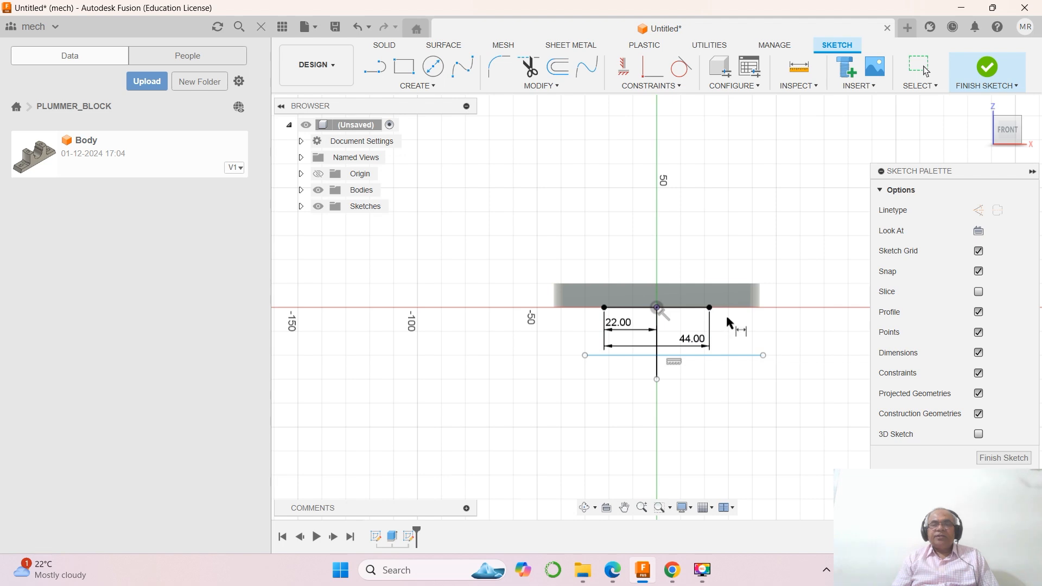
click(679, 308)
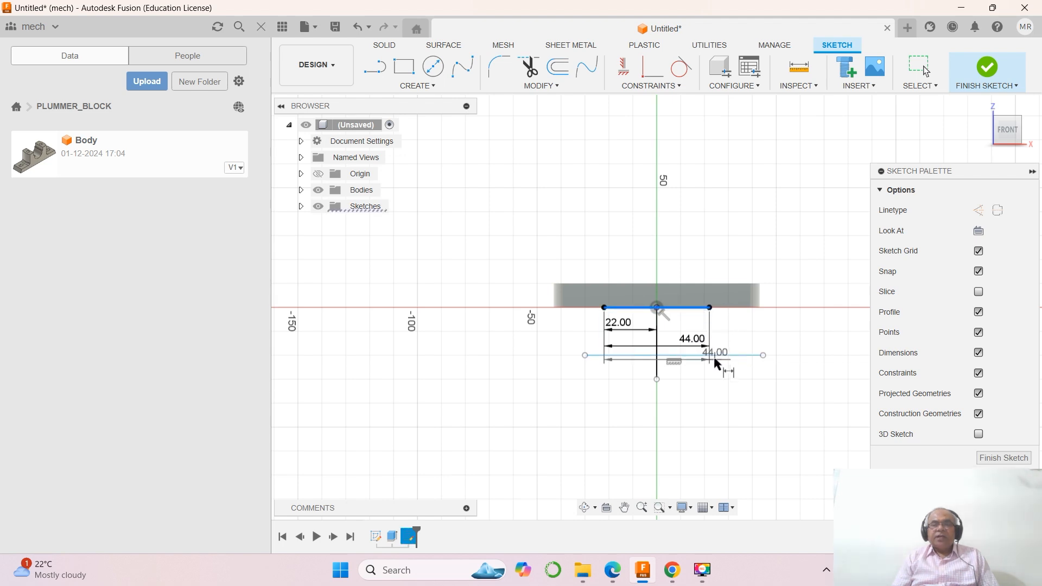
click(718, 356)
click(736, 333)
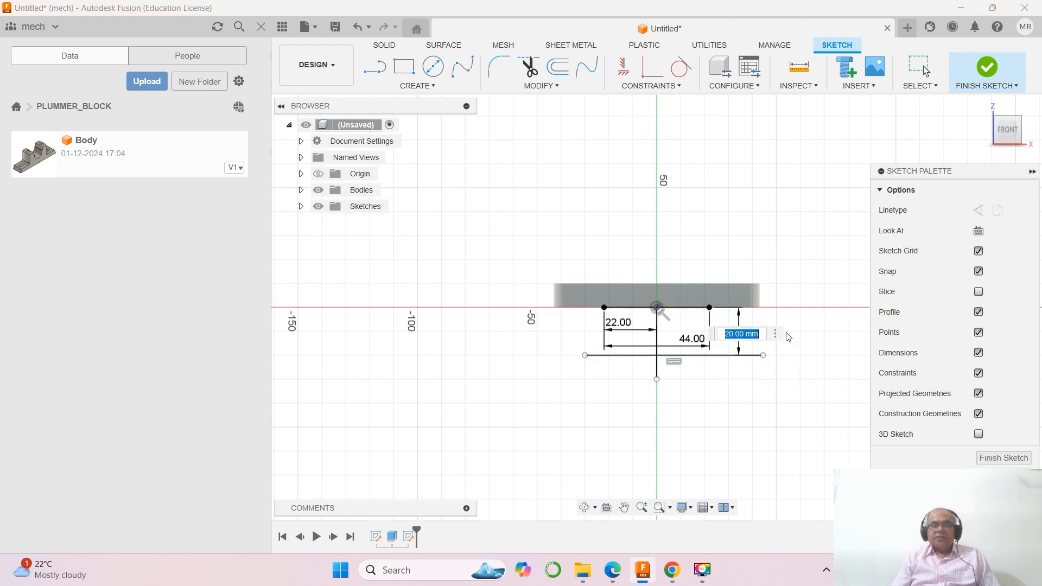
text(1)
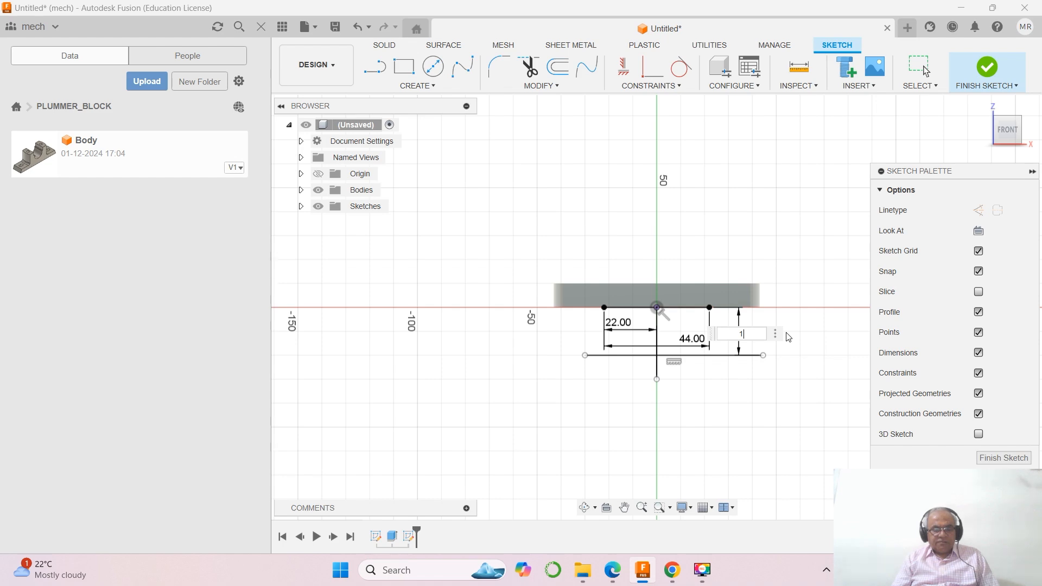
click(612, 569)
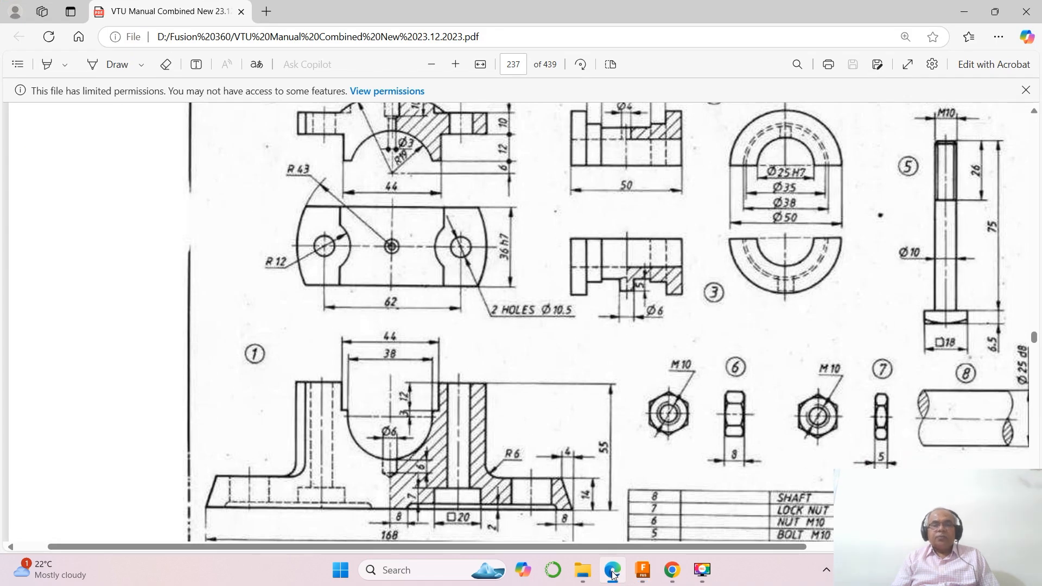
click(643, 570)
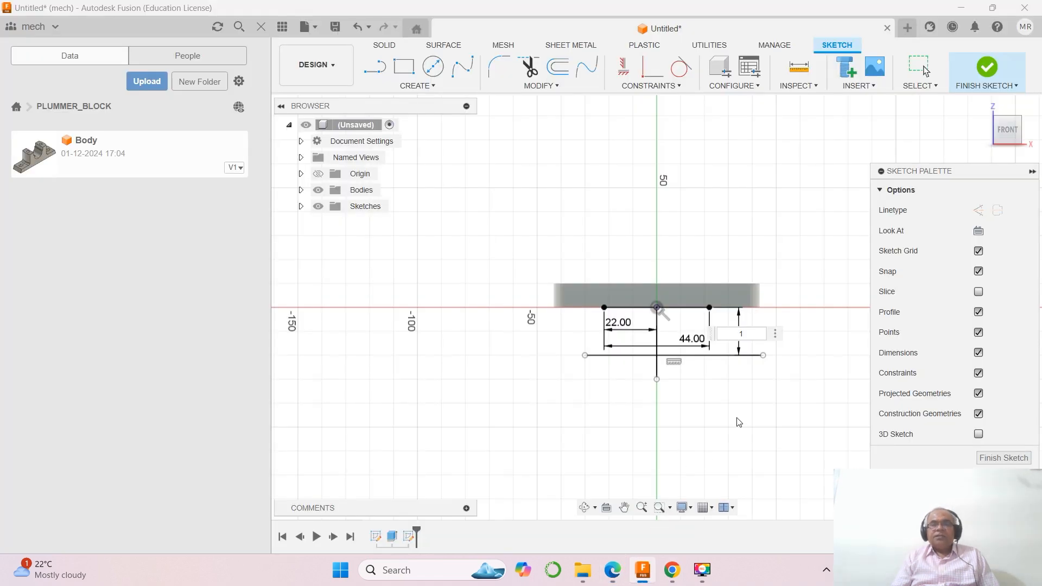
text(2)
key(Return)
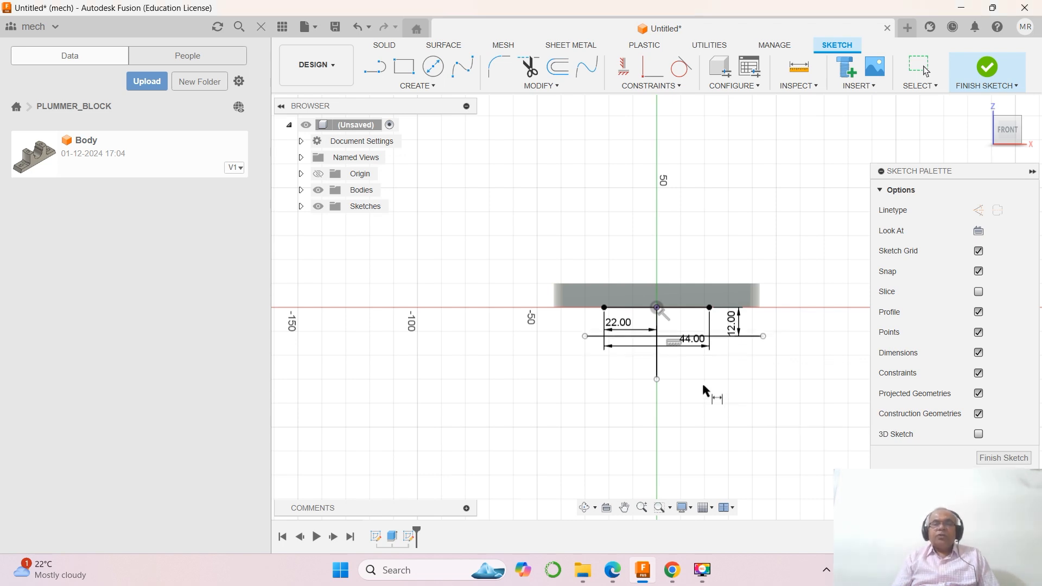
click(528, 66)
click(597, 339)
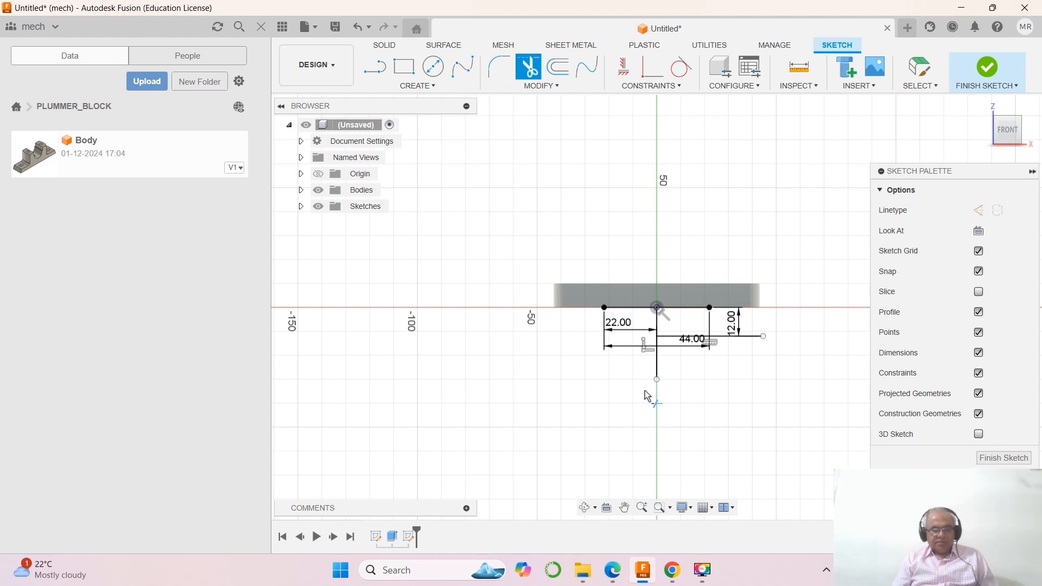
key(Escape)
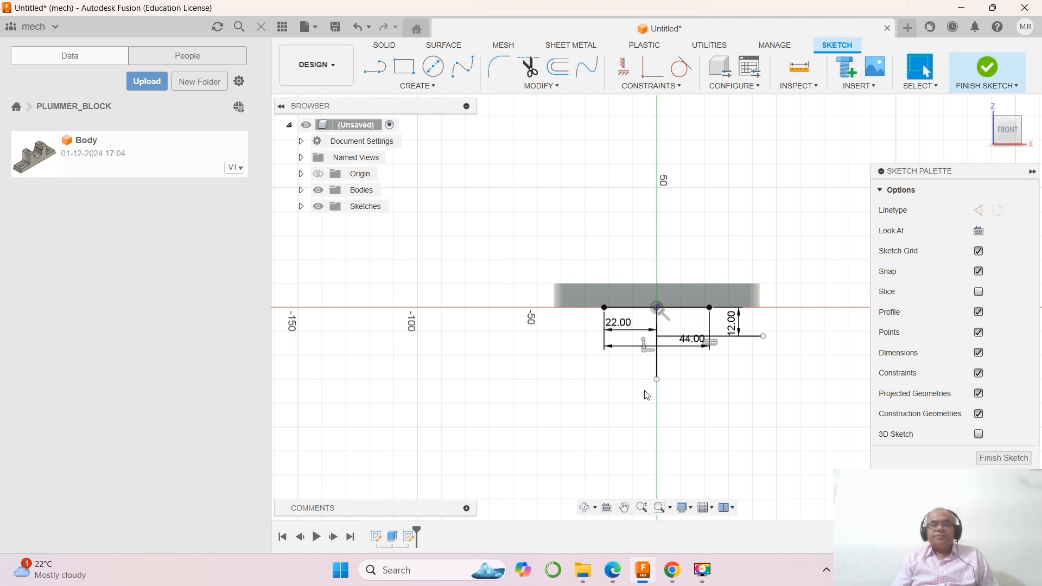
key(ctrl+z)
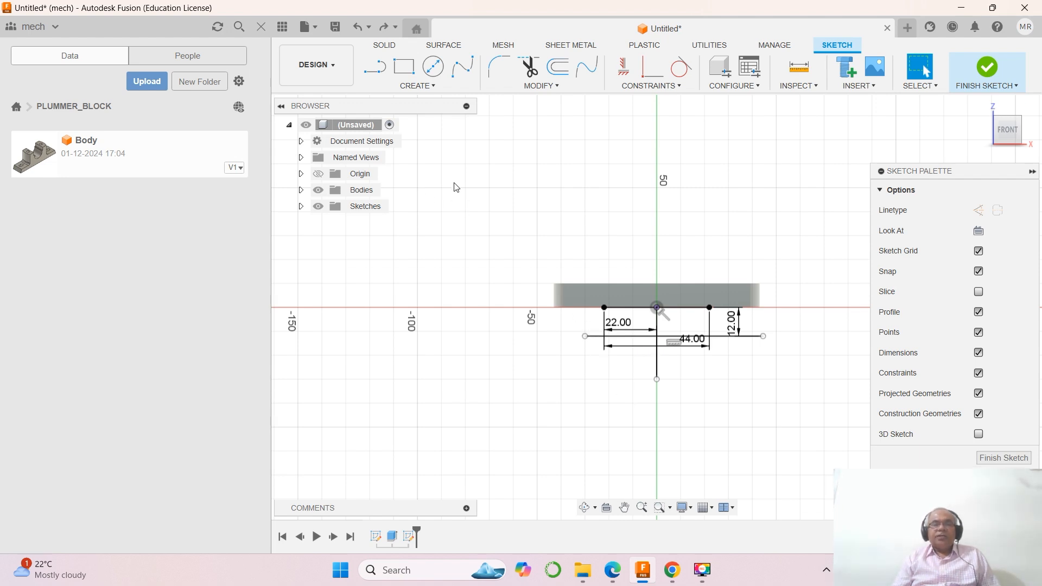
Draw a vertical line from the left endpoint of the 44 mm line down past the lower horizontal line.
click(374, 68)
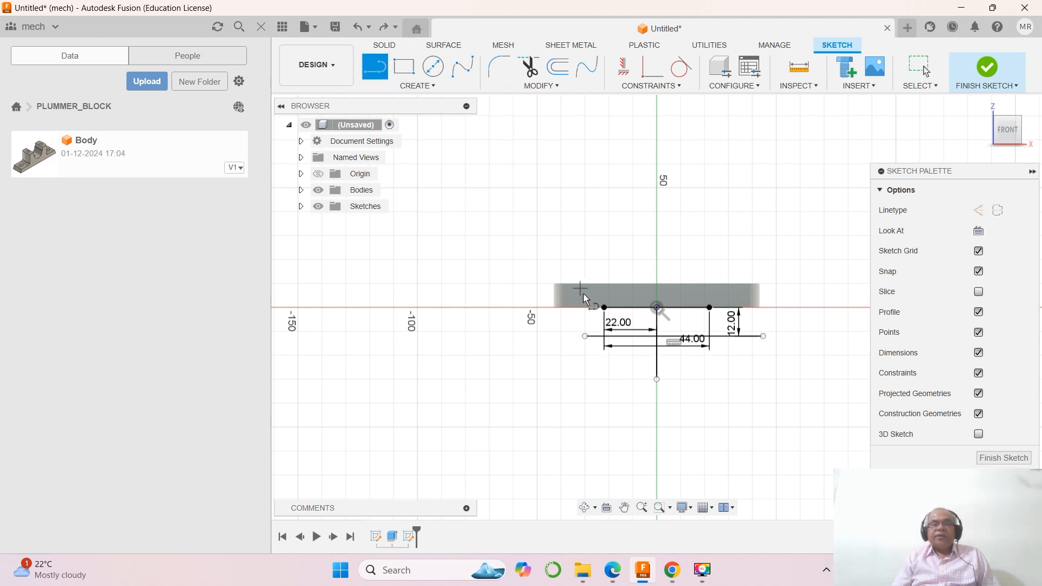
click(604, 308)
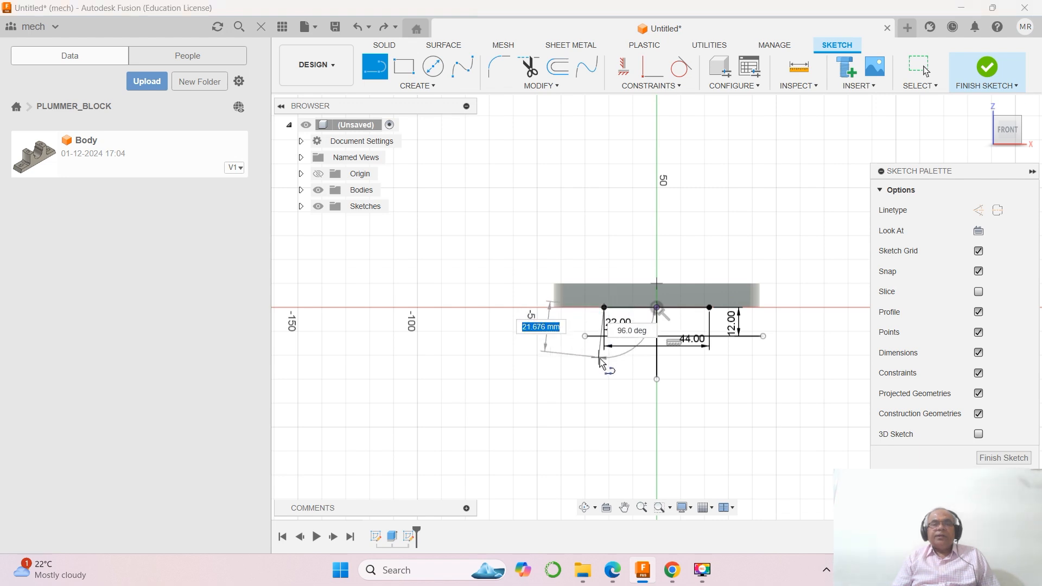
click(604, 362)
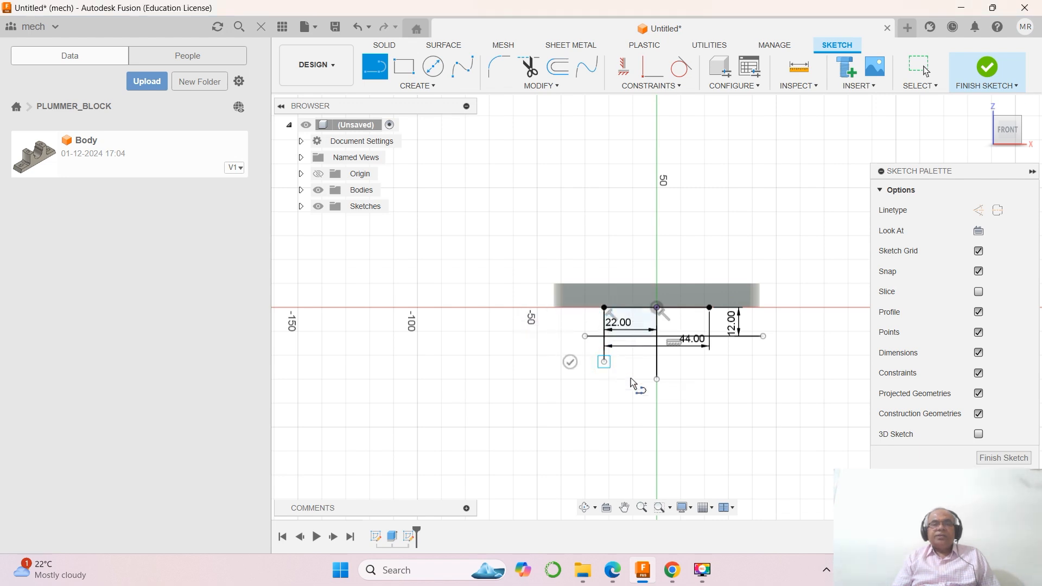
right_click(674, 429)
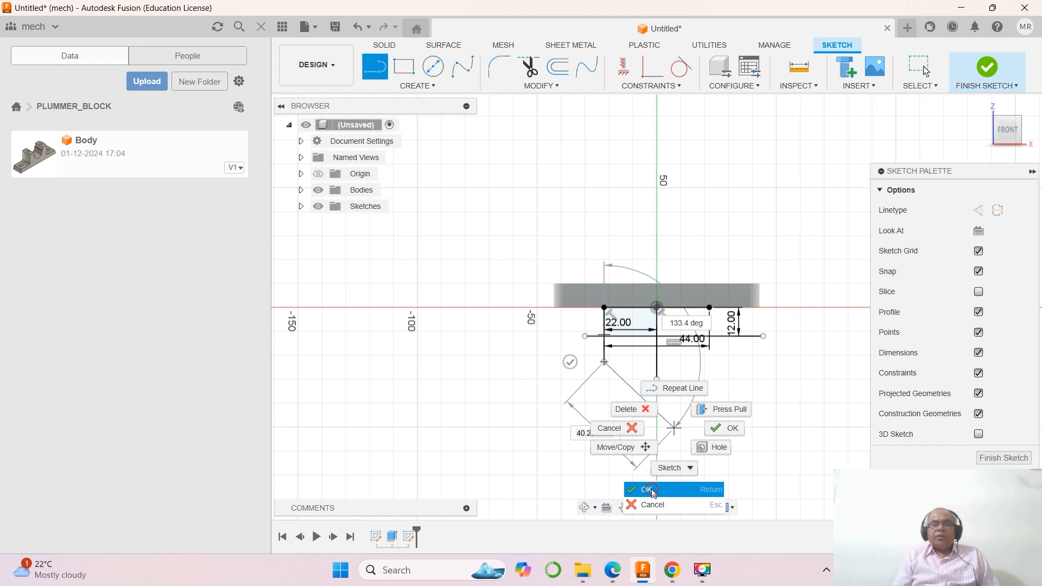
click(674, 488)
Draw a vertical line from the right endpoint of the 44 mm line down past the lower horizontal line.
click(709, 307)
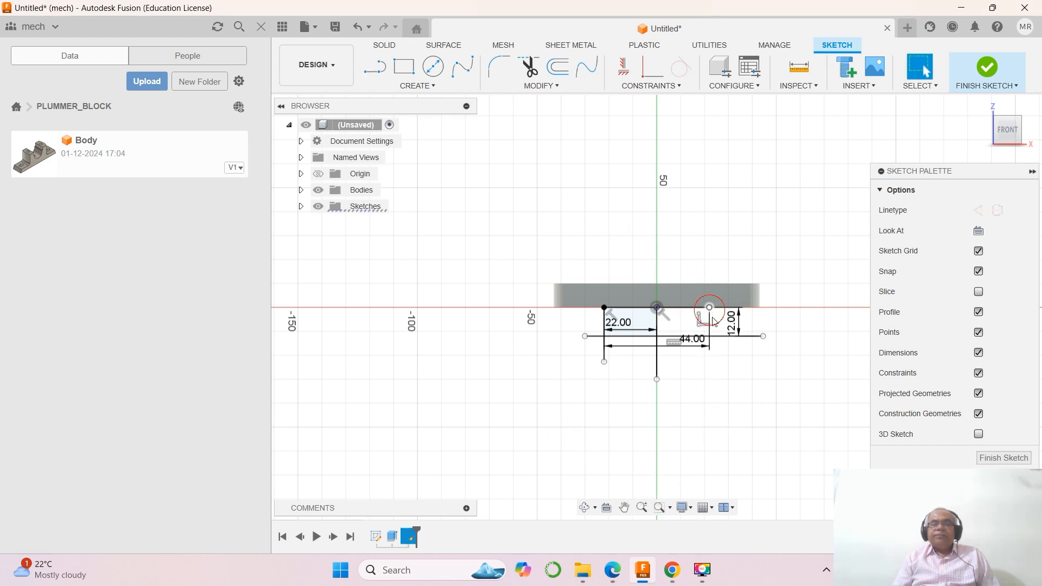
click(374, 66)
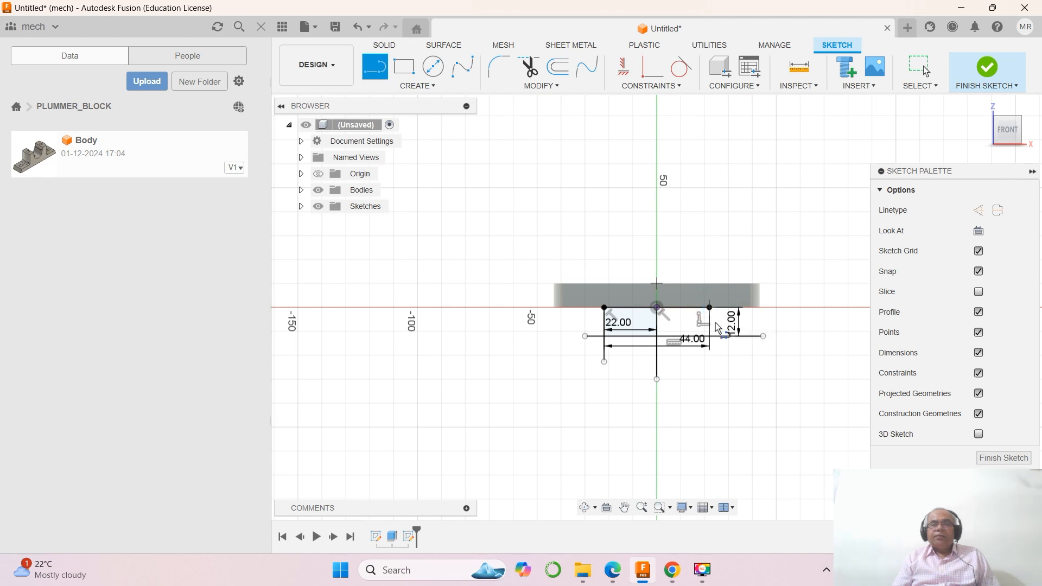
click(709, 308)
click(708, 368)
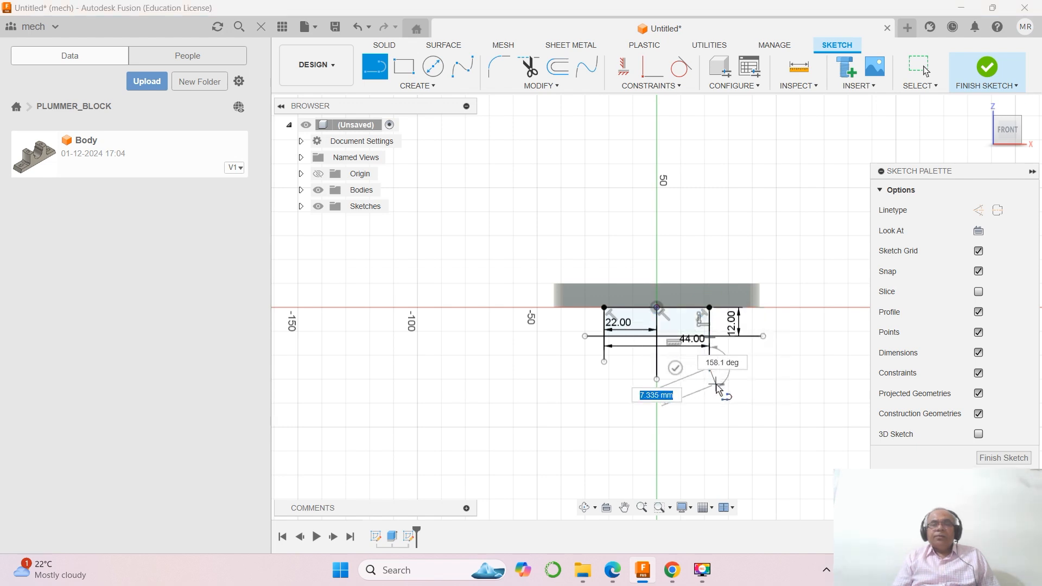
right_click(715, 387)
click(719, 441)
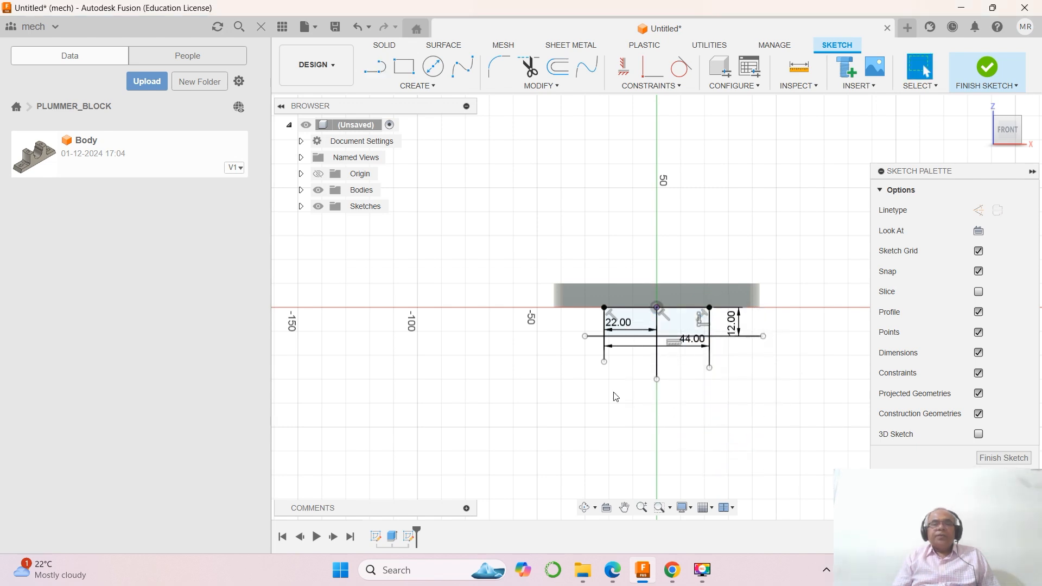
Trim the overhanging ends of the lower horizontal line and both side lines to leave a closed rectangle under the plate.
click(529, 67)
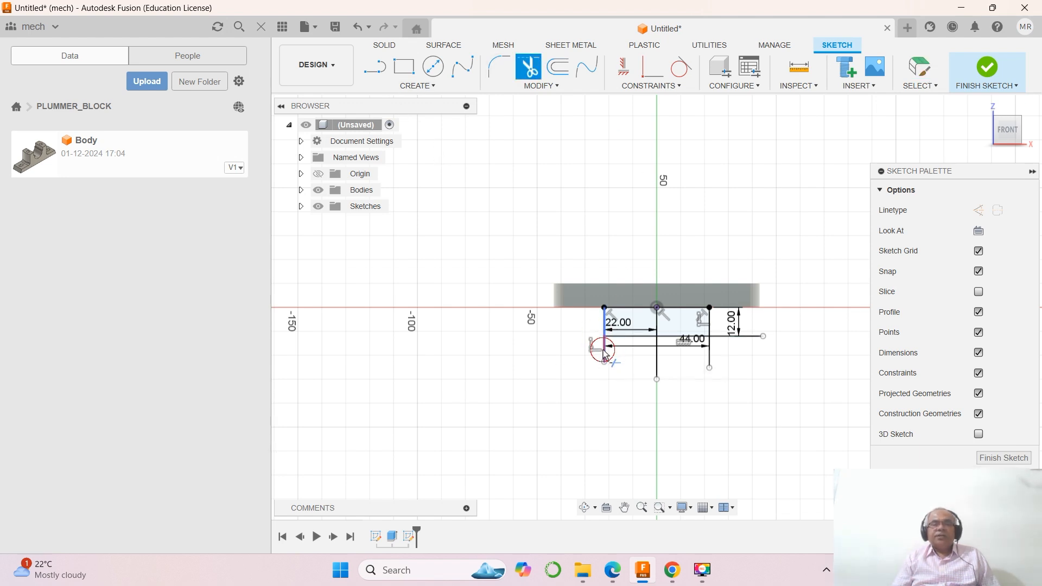
click(604, 352)
click(709, 359)
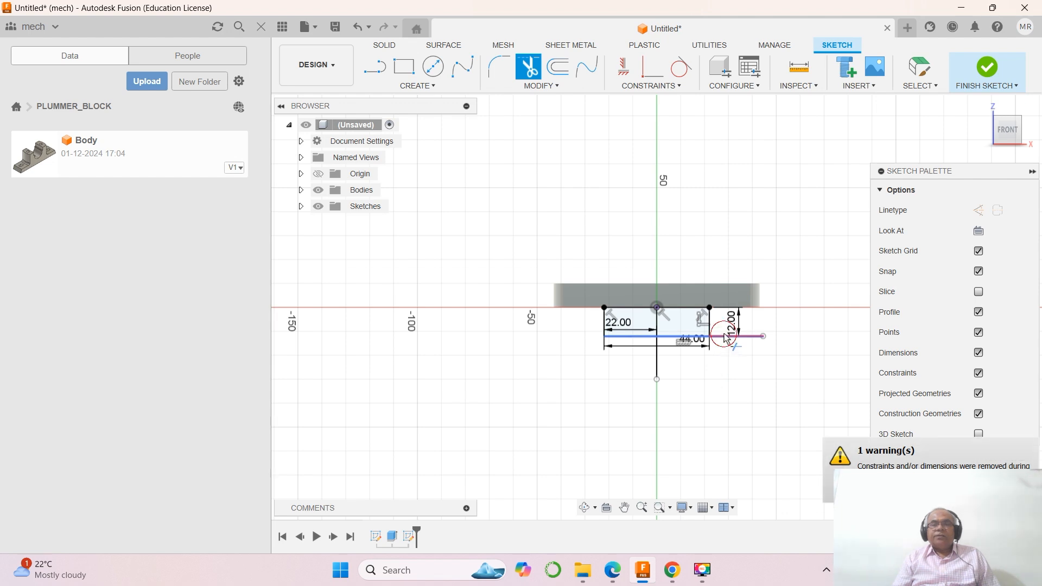
click(726, 338)
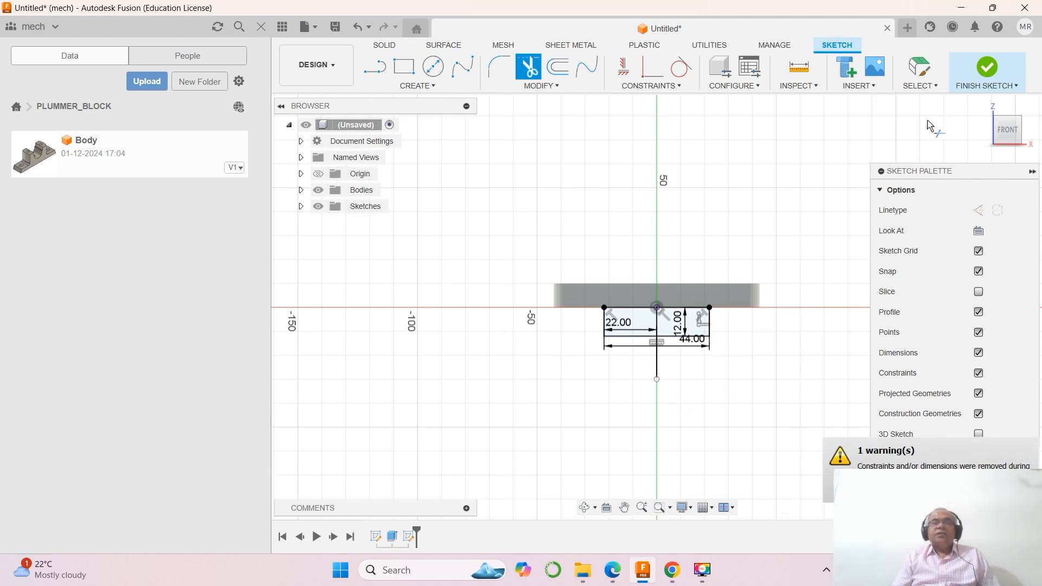
Delete the vertical centre line from the sketch and finish the sketch.
click(920, 68)
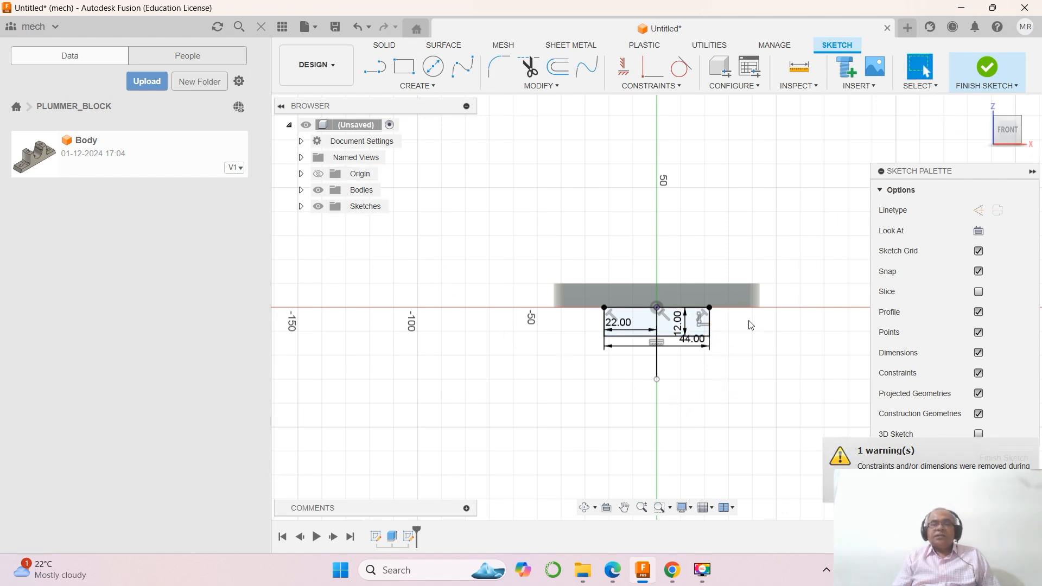
click(657, 365)
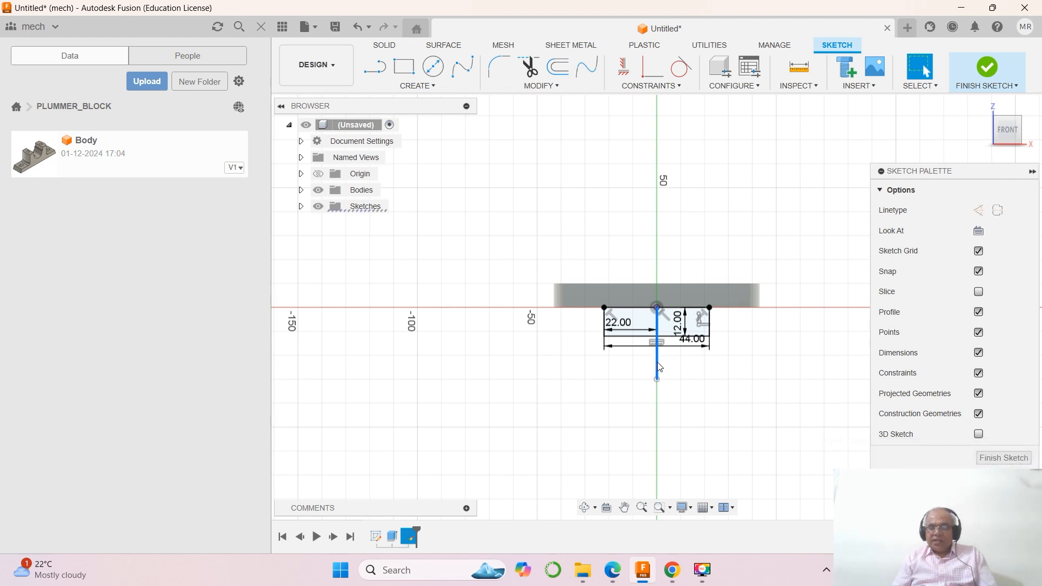
key(Delete)
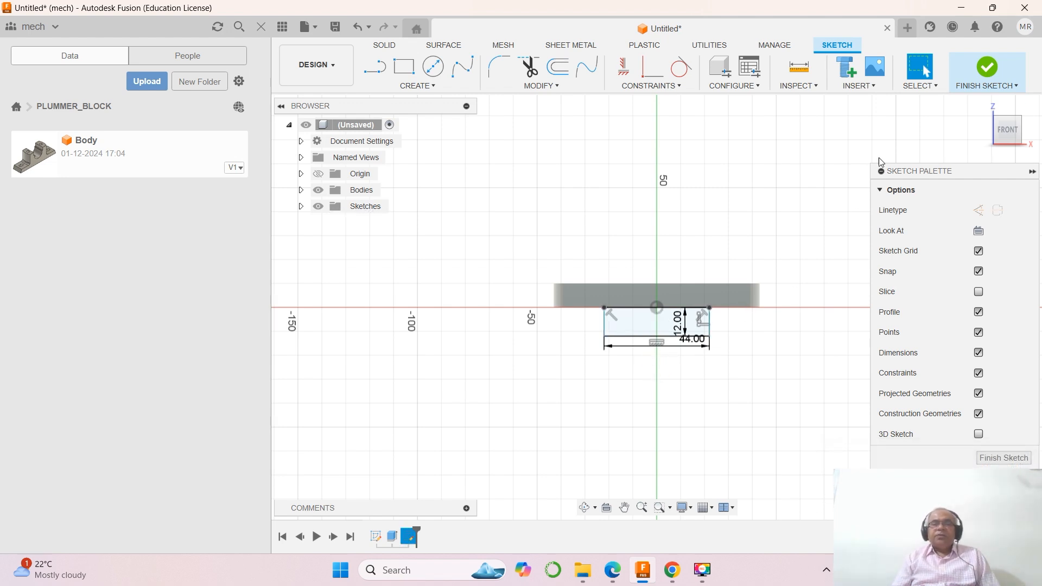
click(986, 71)
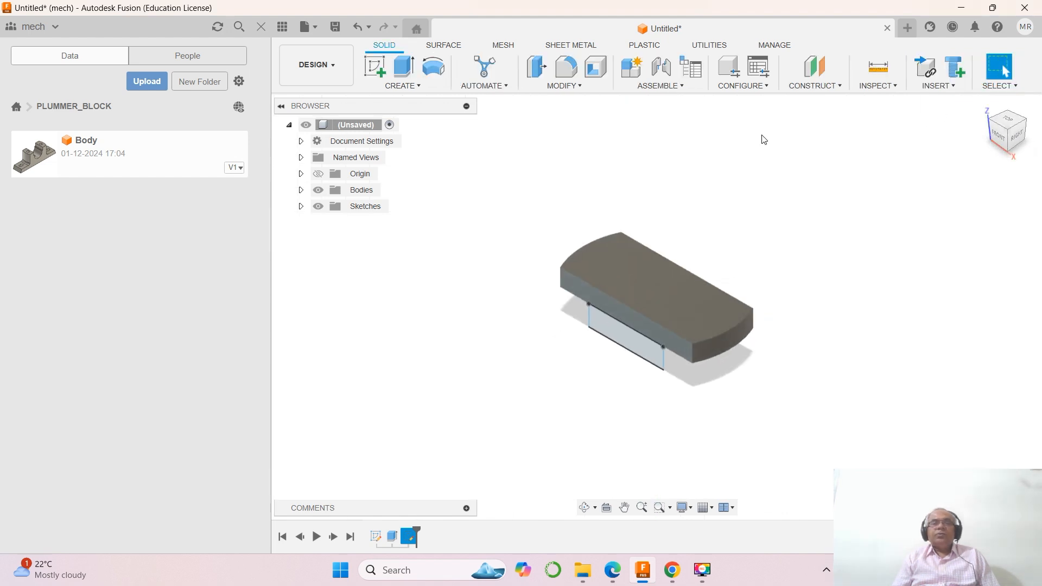
Extrude the rectangular profile under the plate by -36 mm as a join, checking the depth in the PDF drawing.
click(403, 66)
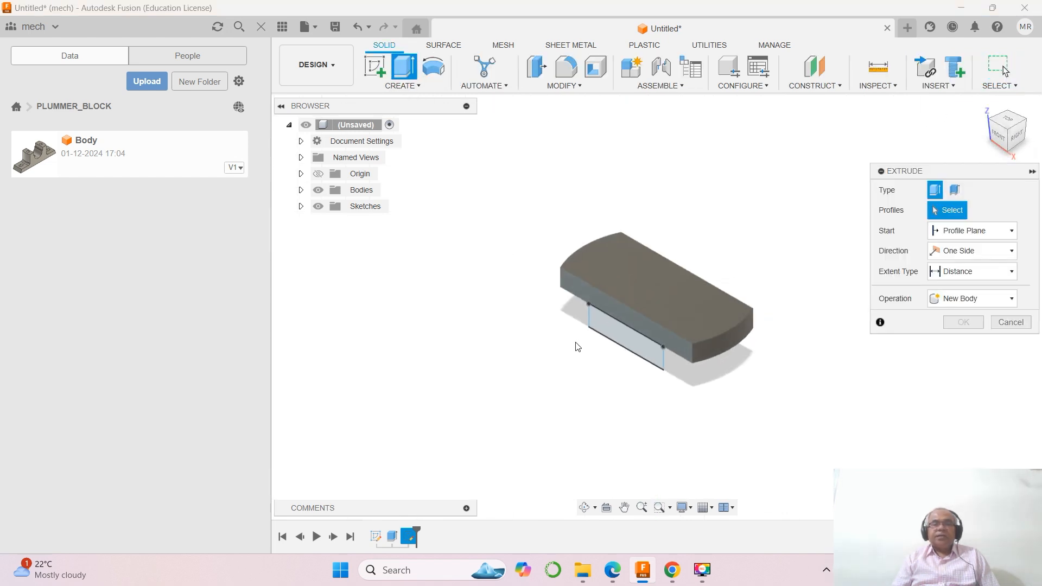
click(607, 337)
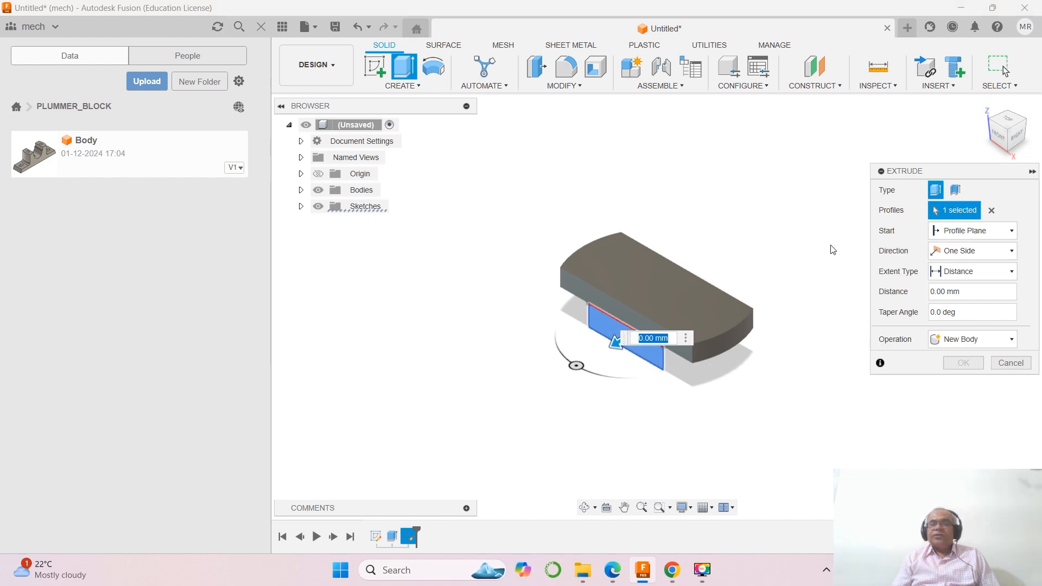
click(977, 296)
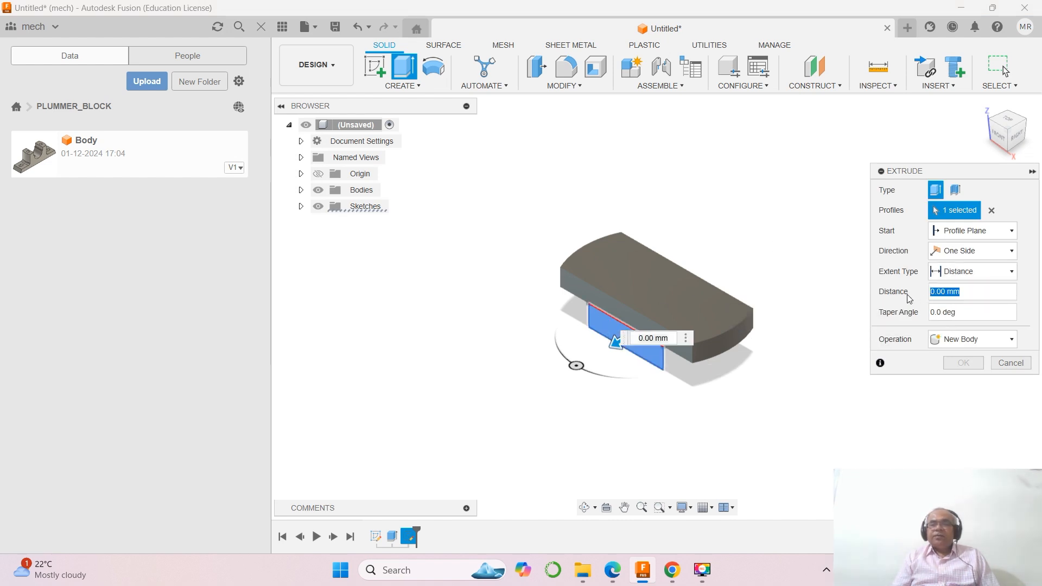
click(613, 578)
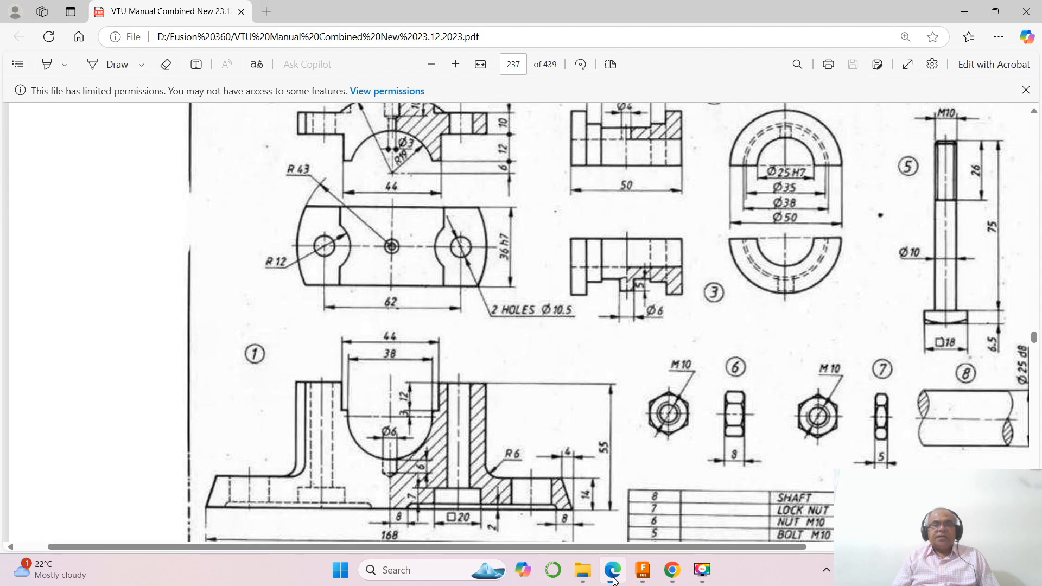
click(649, 573)
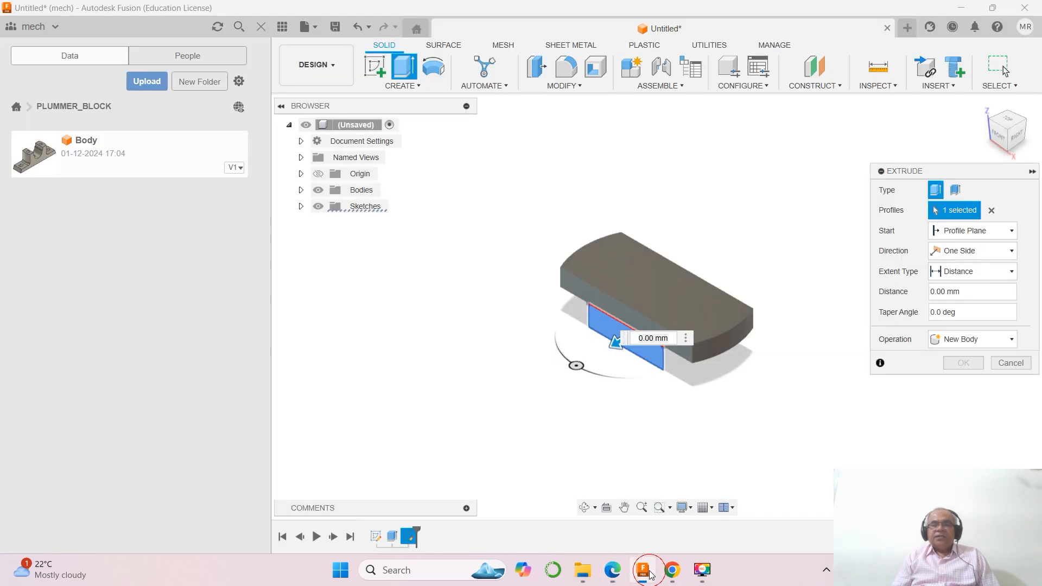
click(971, 296)
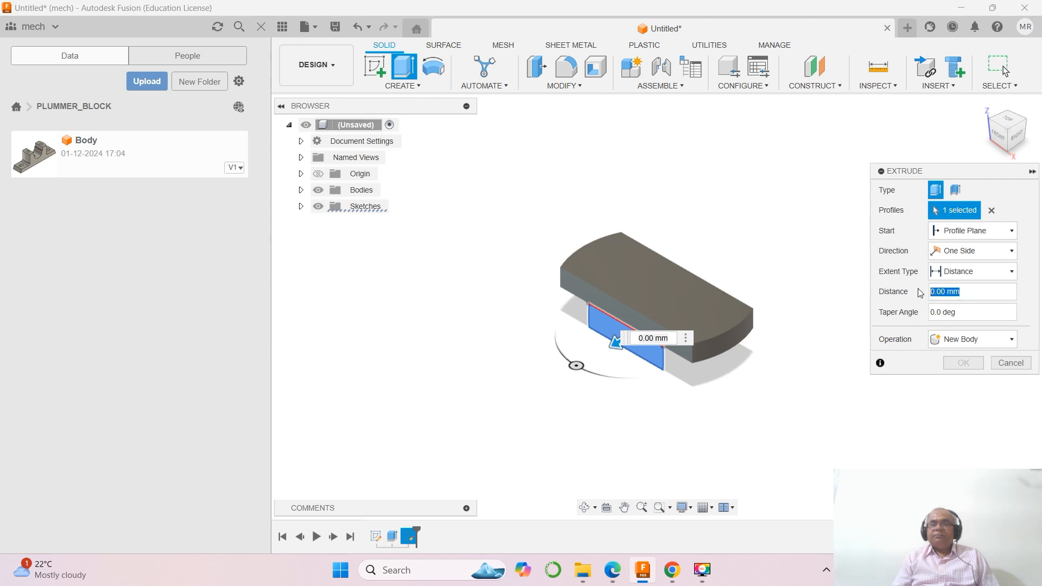
text(-36)
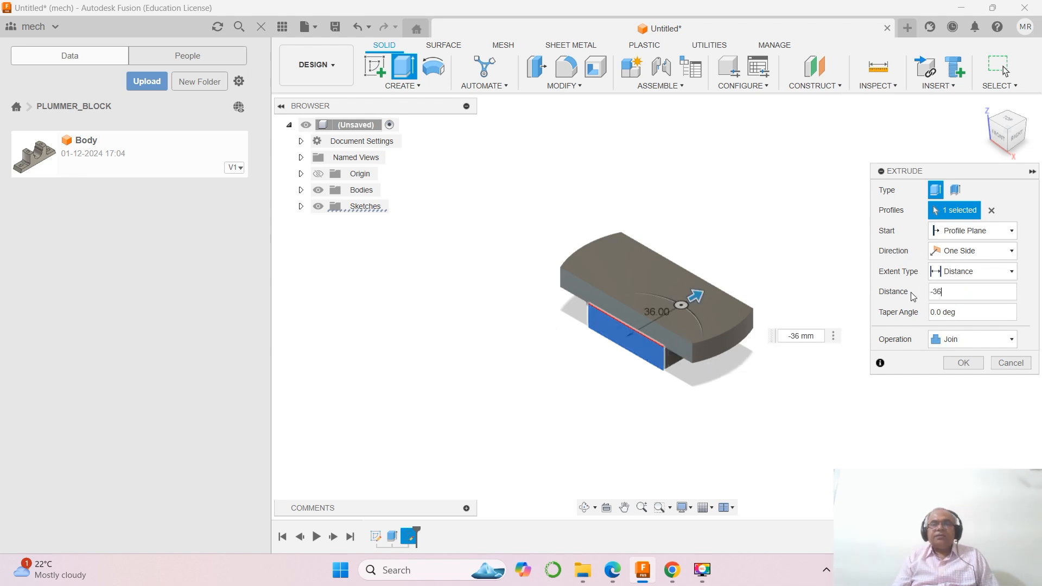
click(959, 373)
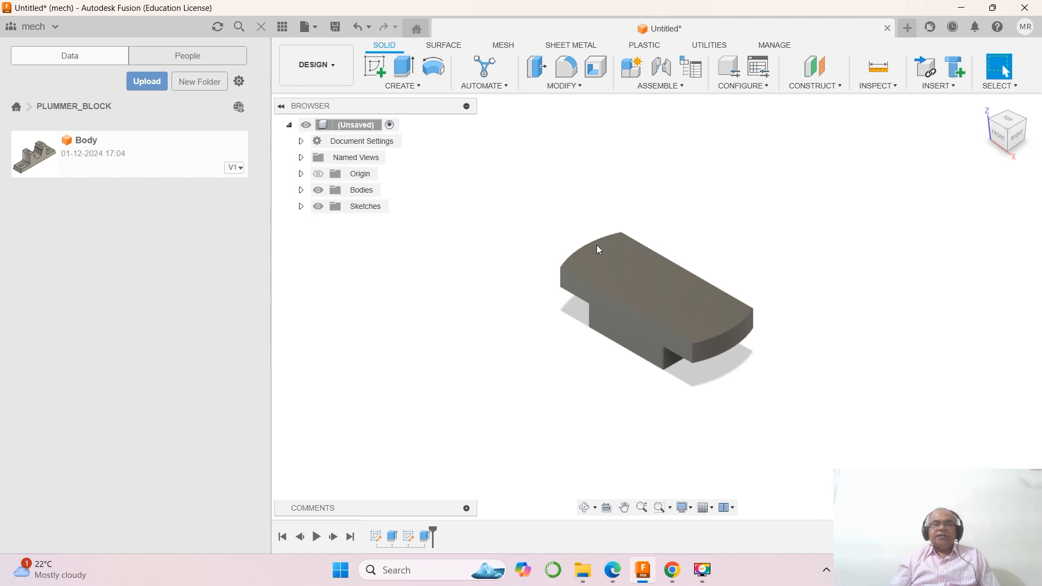
Start a sketch on the front face of the lower block, checking the cap's front view in the PDF drawing.
click(416, 86)
click(401, 114)
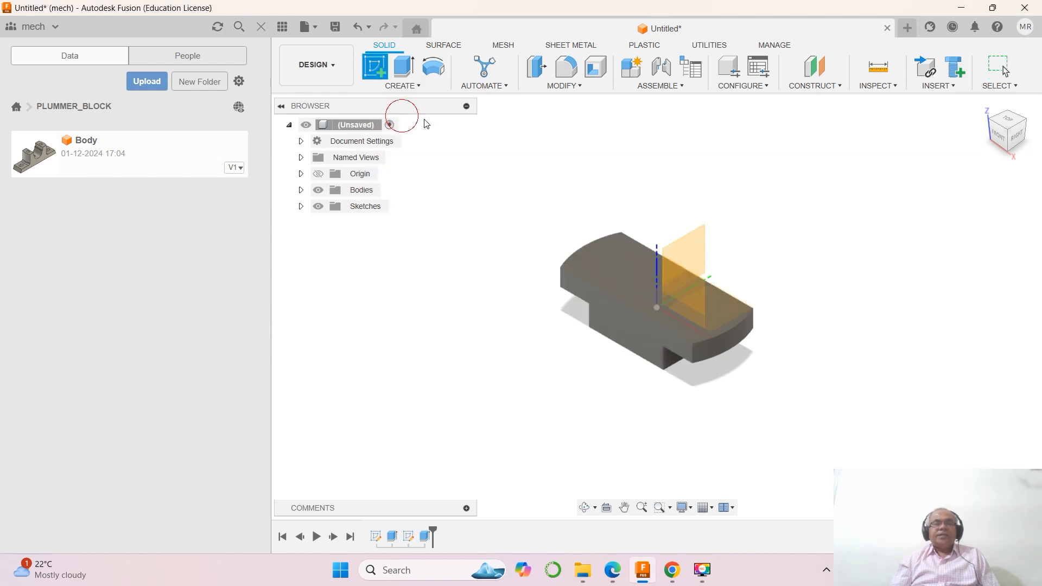
click(603, 317)
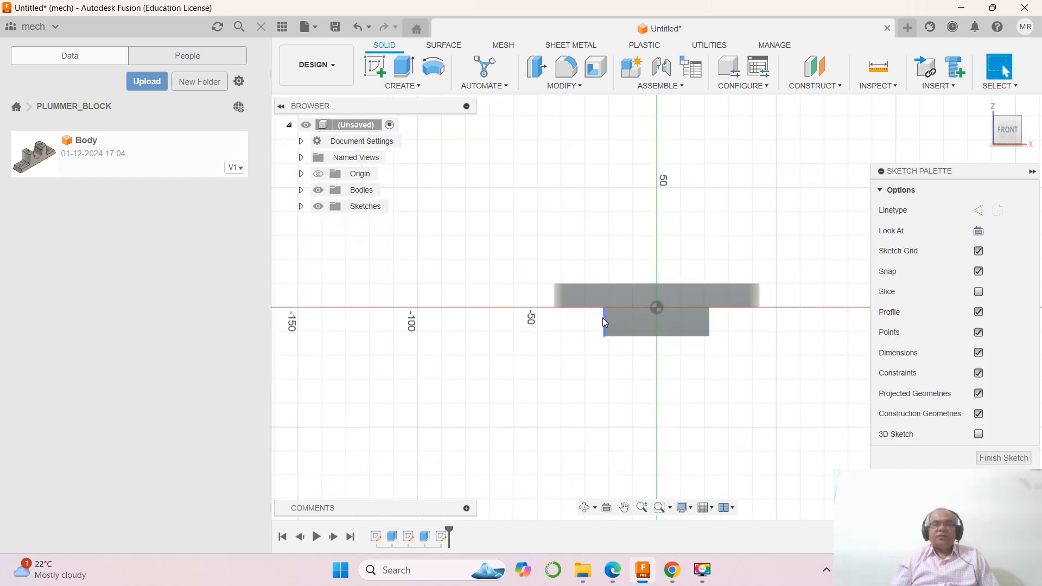
mouse_move(586, 580)
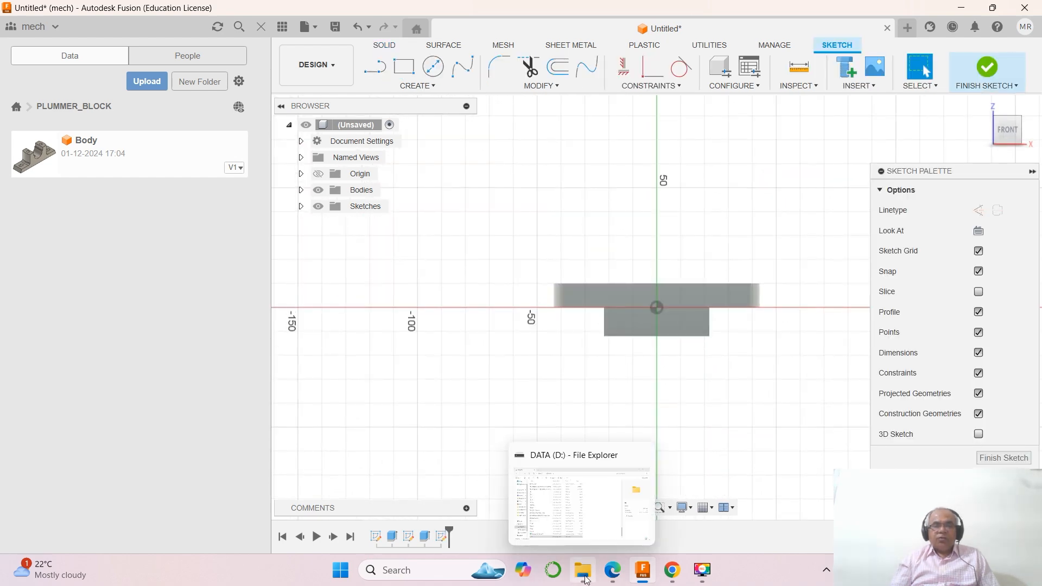
click(612, 570)
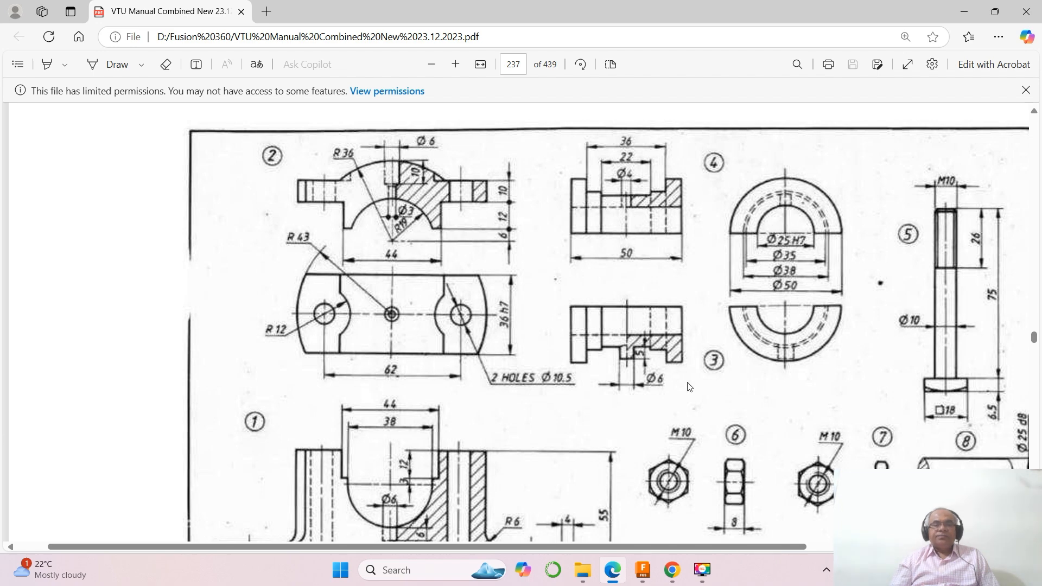
mouse_move(642, 570)
click(682, 449)
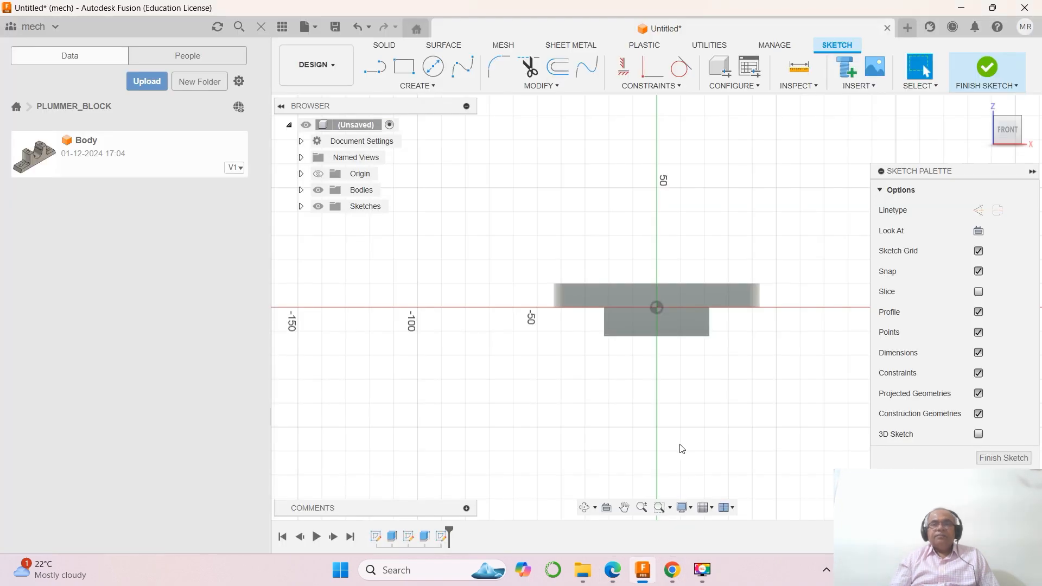
Draw a line along the lower block's bottom edge, from one corner to the other.
click(375, 66)
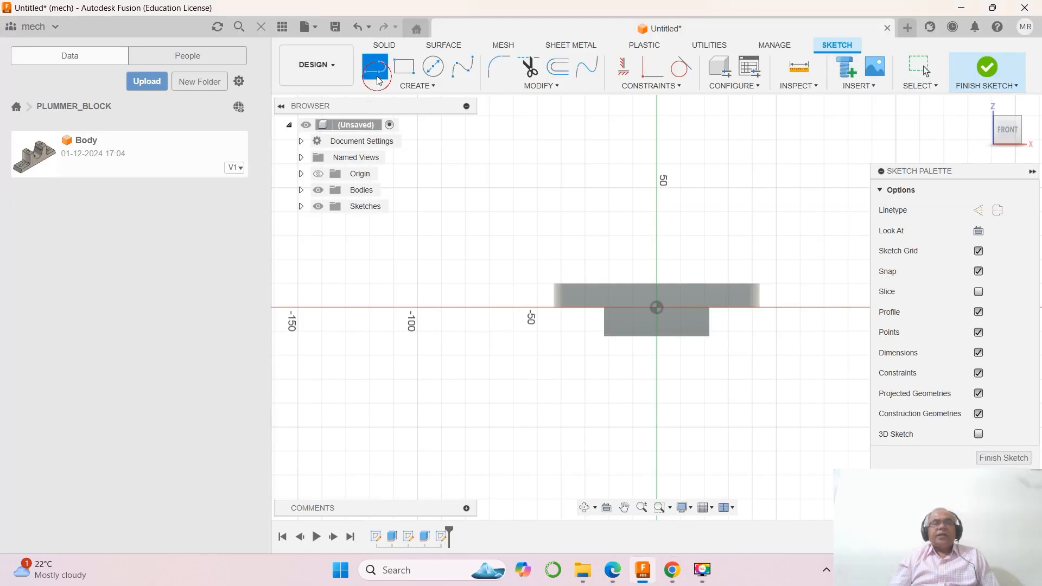
click(605, 336)
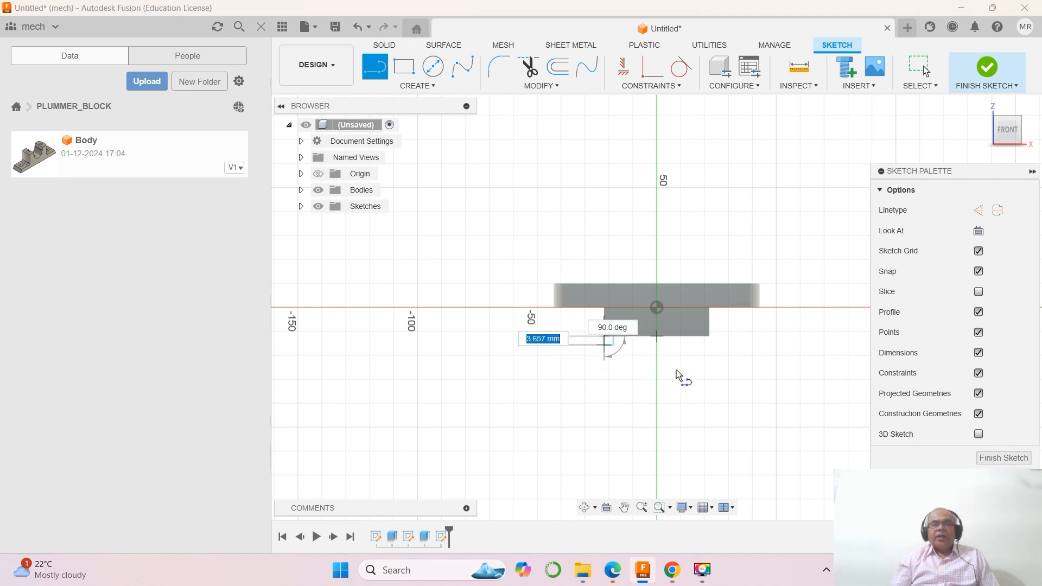
double_click(709, 337)
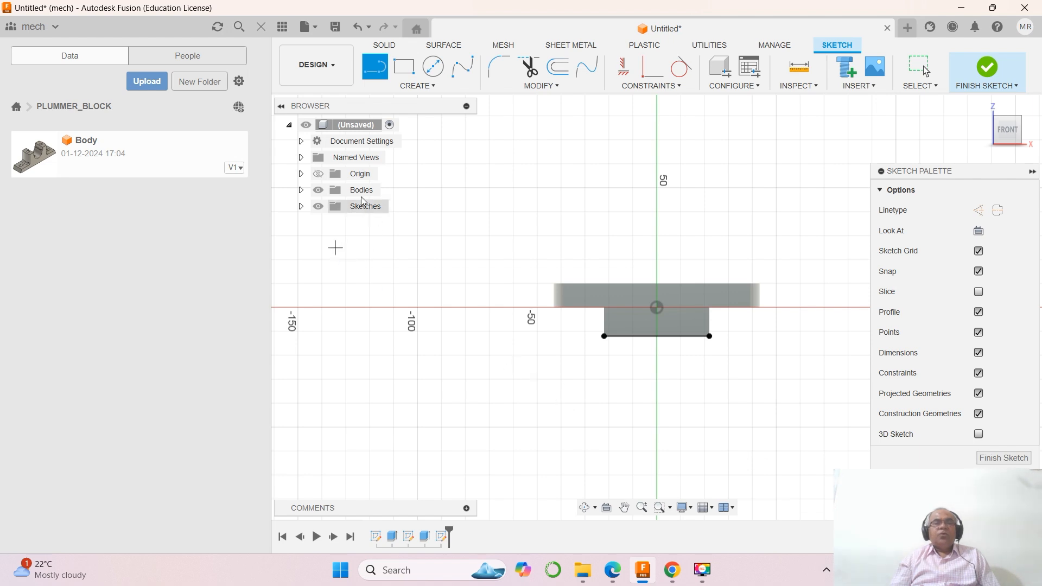
Offset the bottom-edge line 6 mm downward on one side only, checking the distance in the PDF drawing.
click(553, 70)
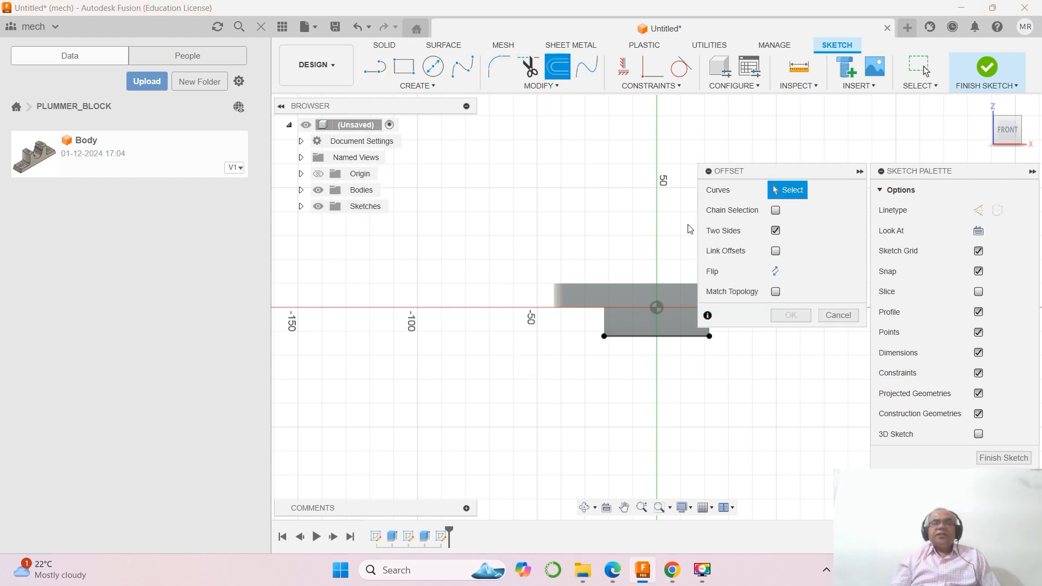
click(776, 231)
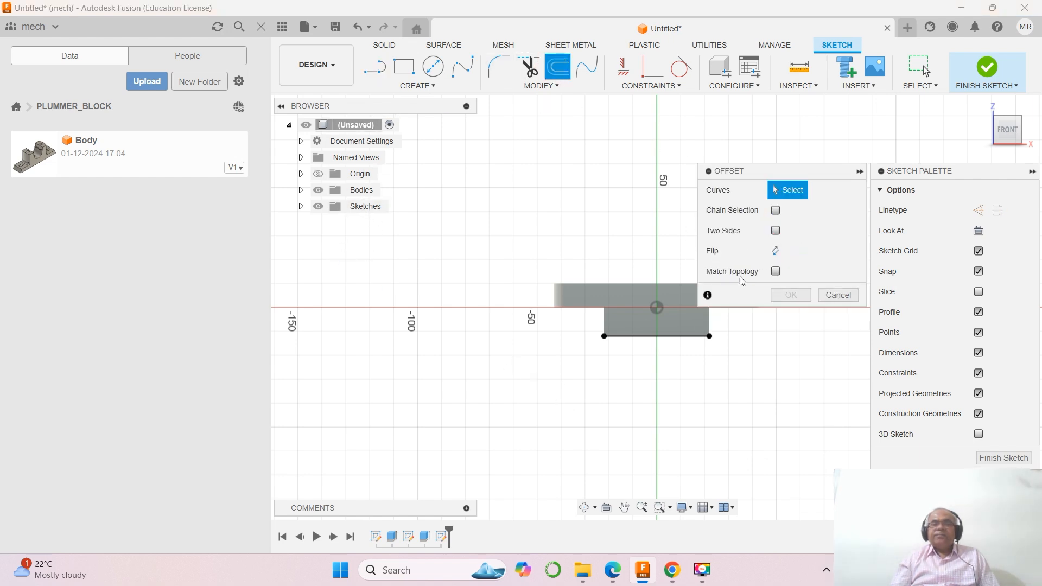
click(660, 332)
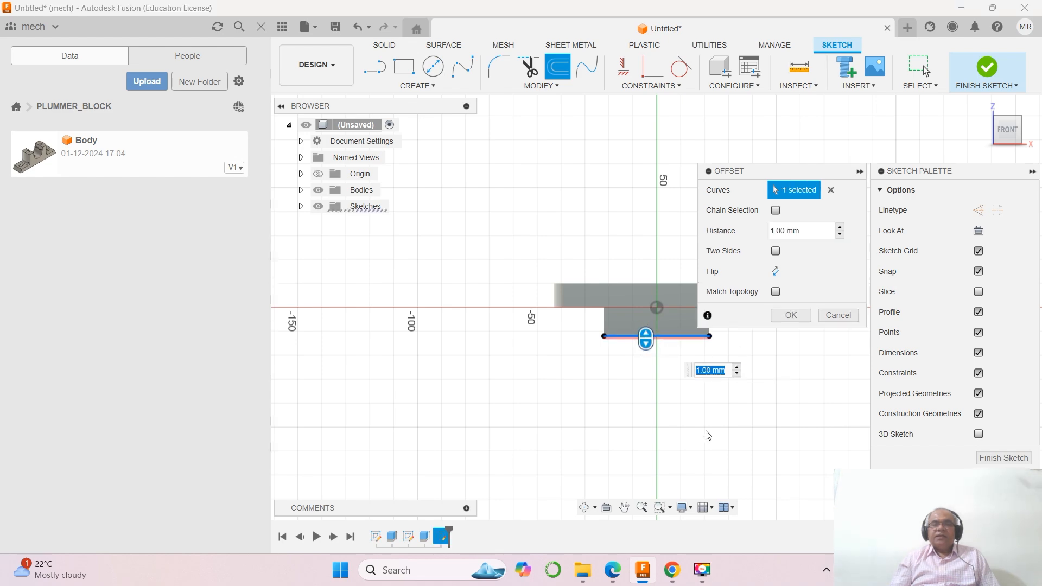
click(602, 575)
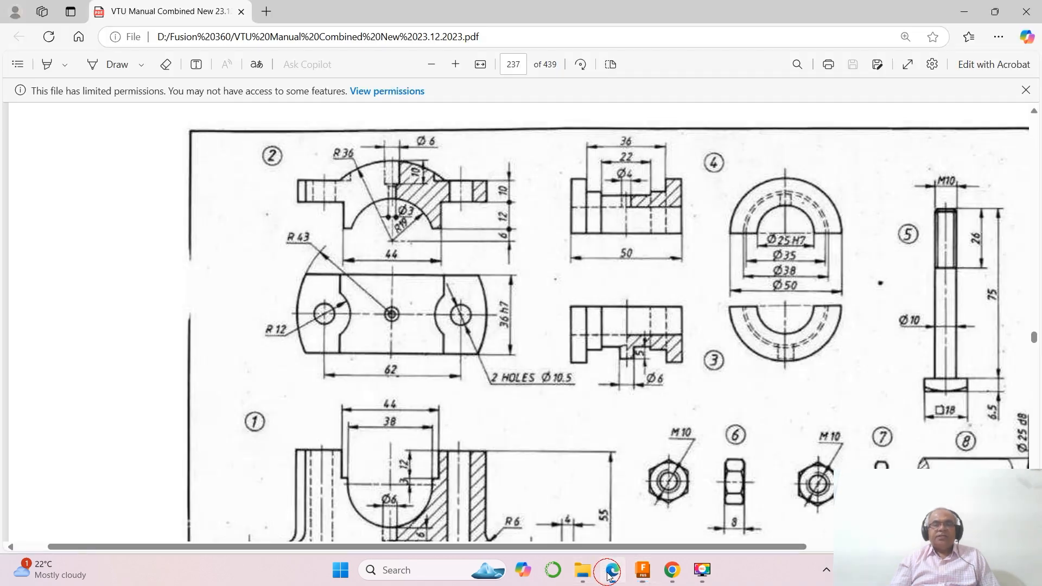
click(653, 574)
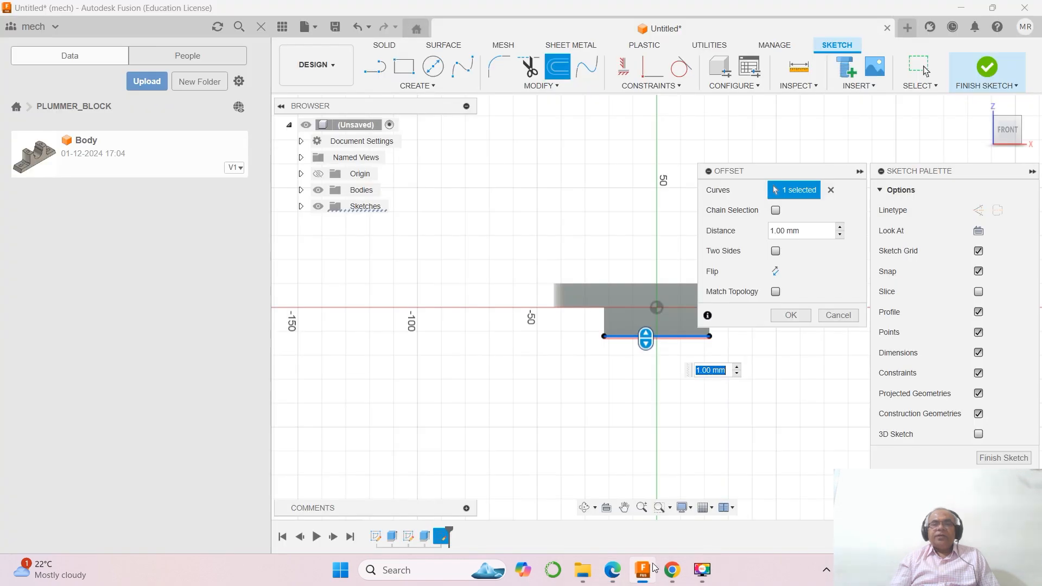
click(798, 231)
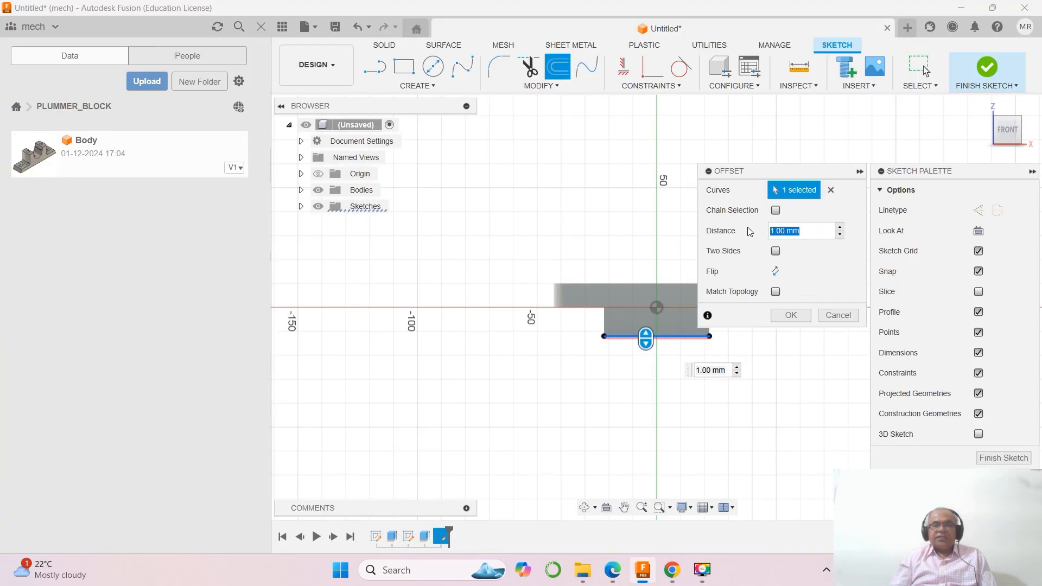
text(6)
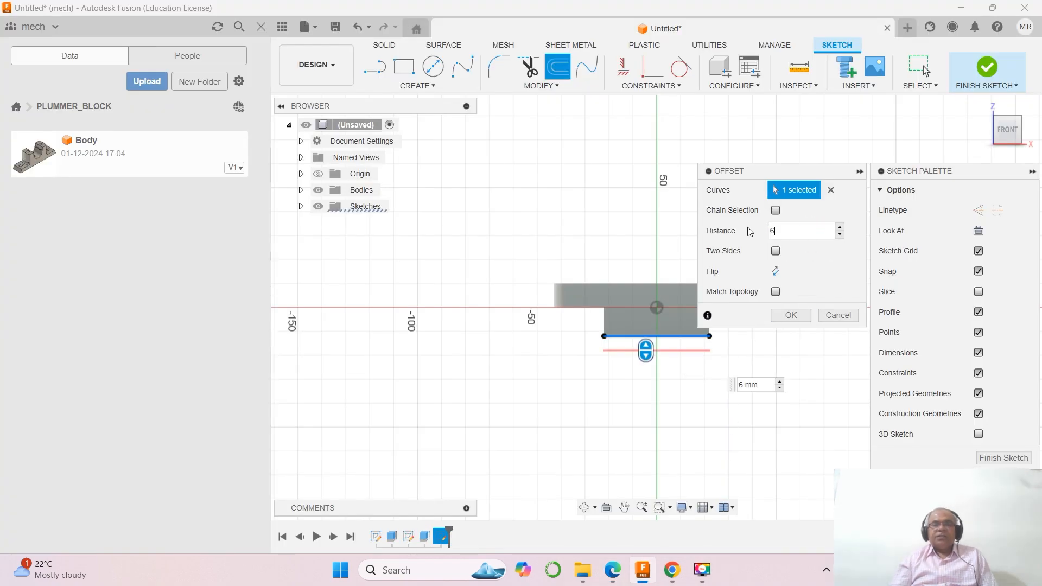
click(791, 316)
Draw a 72 mm diameter circle centred on the midpoint of the offset line, checking the radius in the PDF drawing.
click(433, 67)
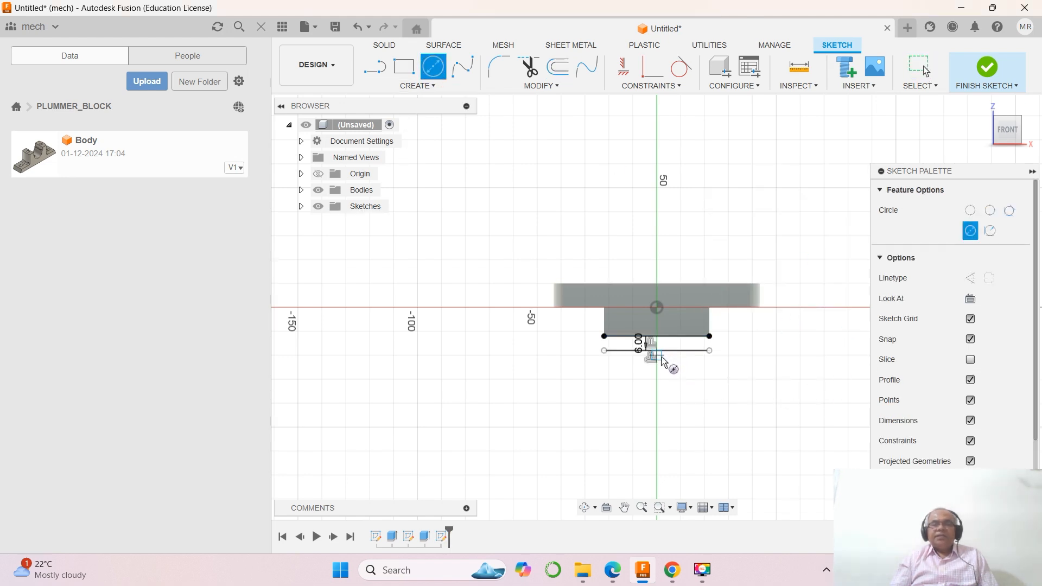
click(657, 351)
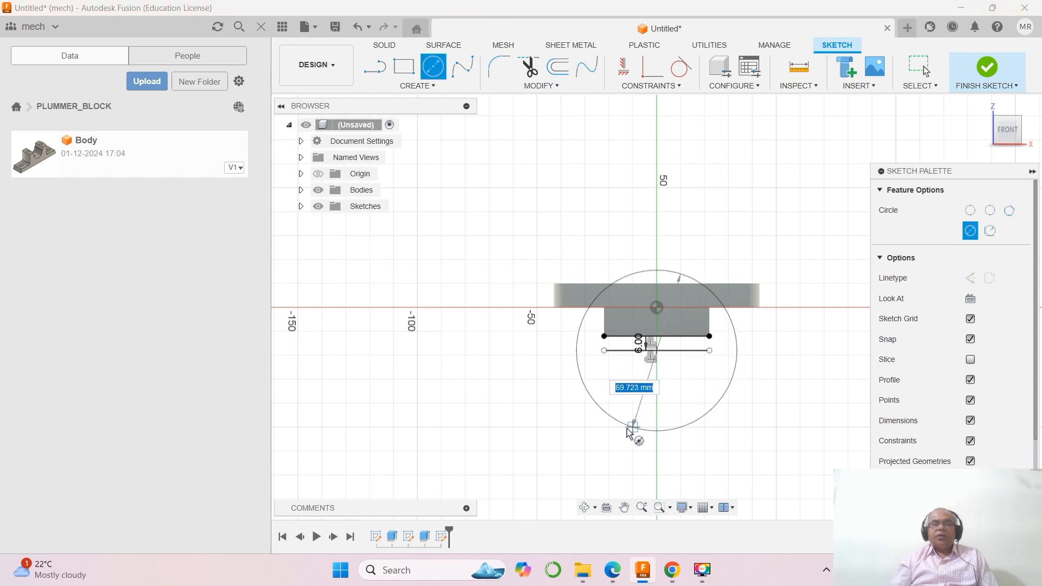
click(612, 569)
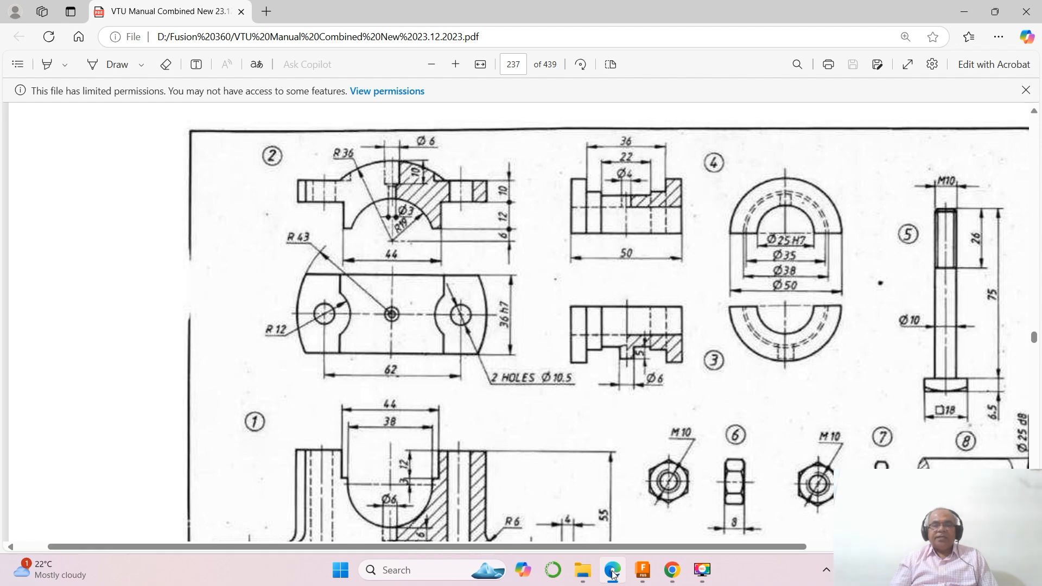
click(643, 577)
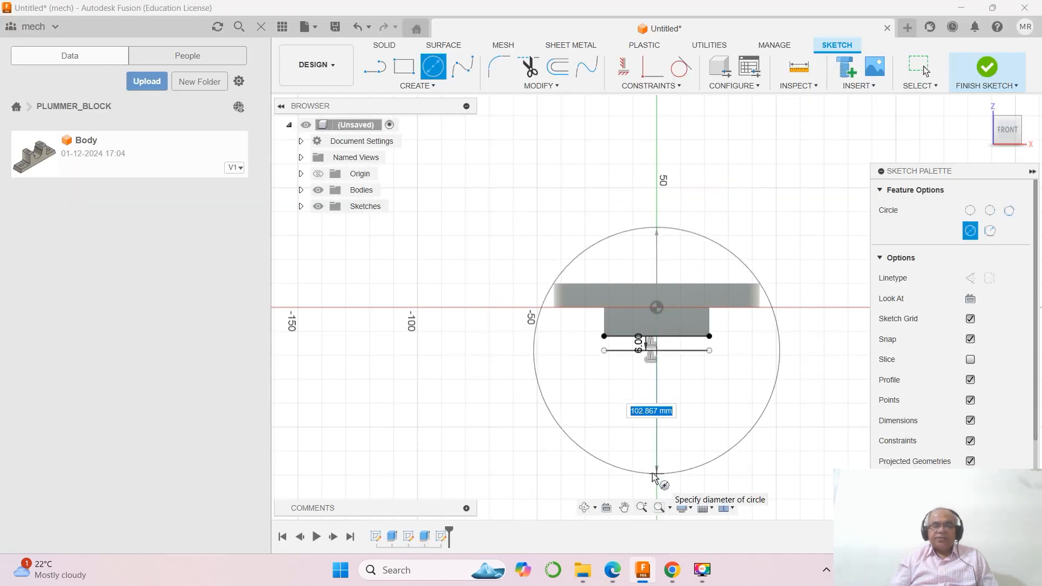
text(72)
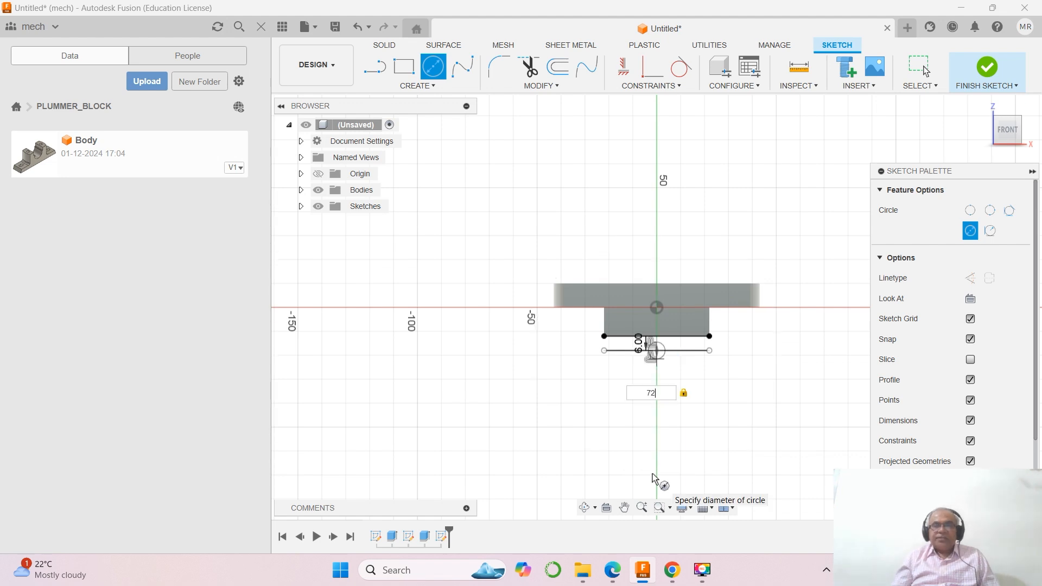
key(Return)
key(Escape)
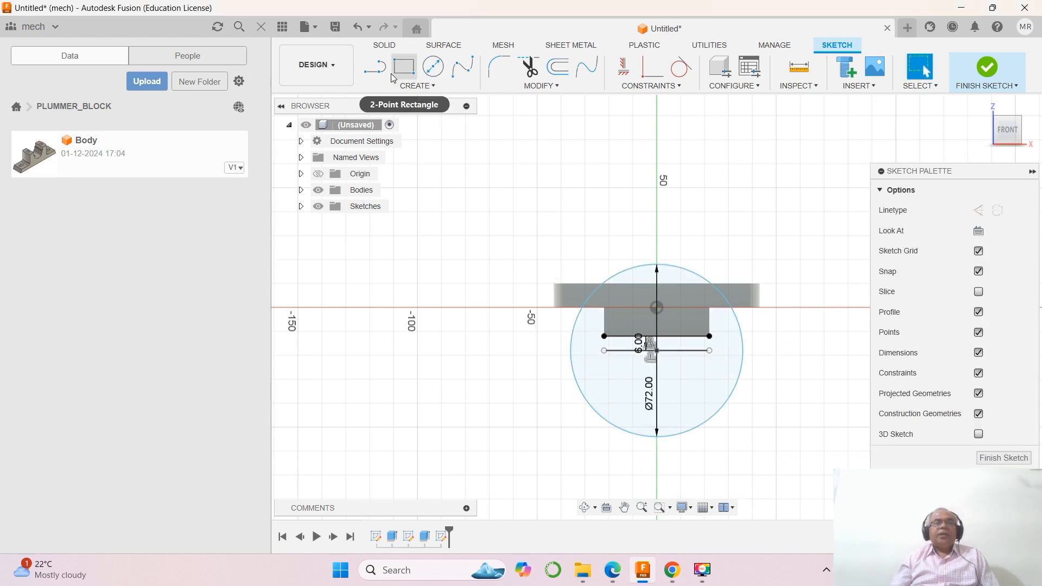
Draw a horizontal line along the plate's top edge between its two intersections with the circle.
click(374, 67)
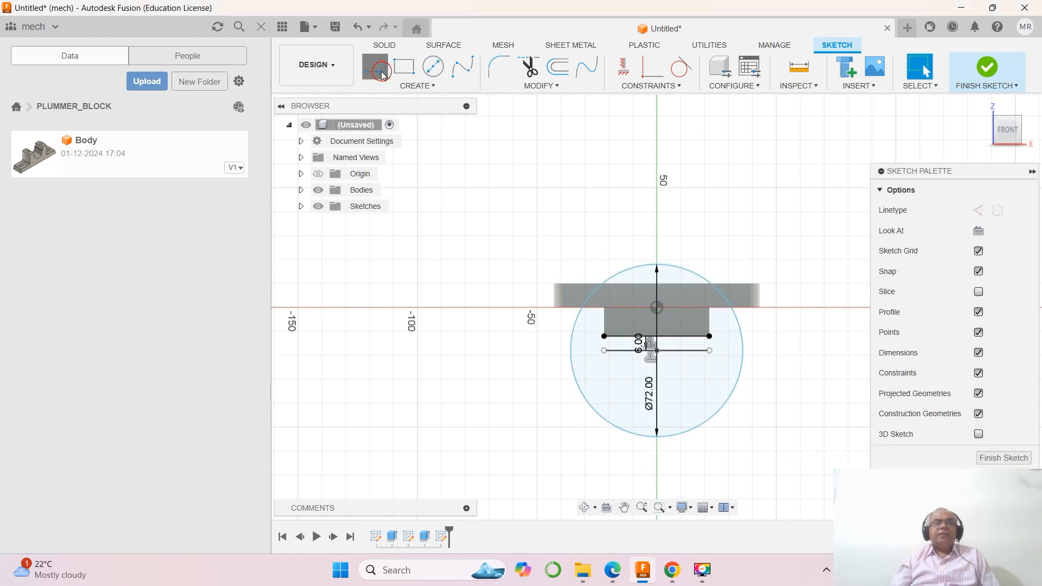
click(603, 285)
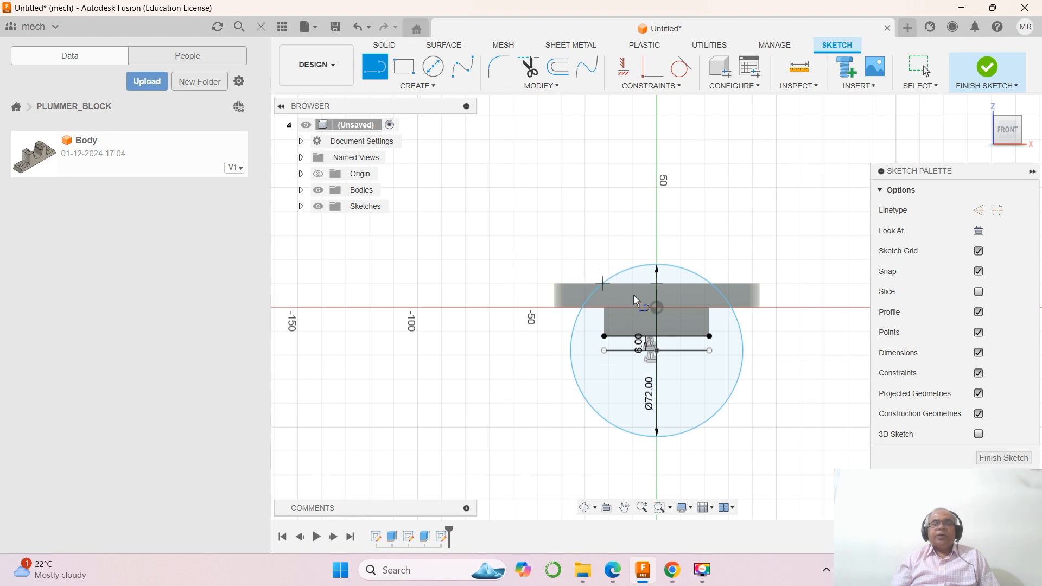
click(711, 284)
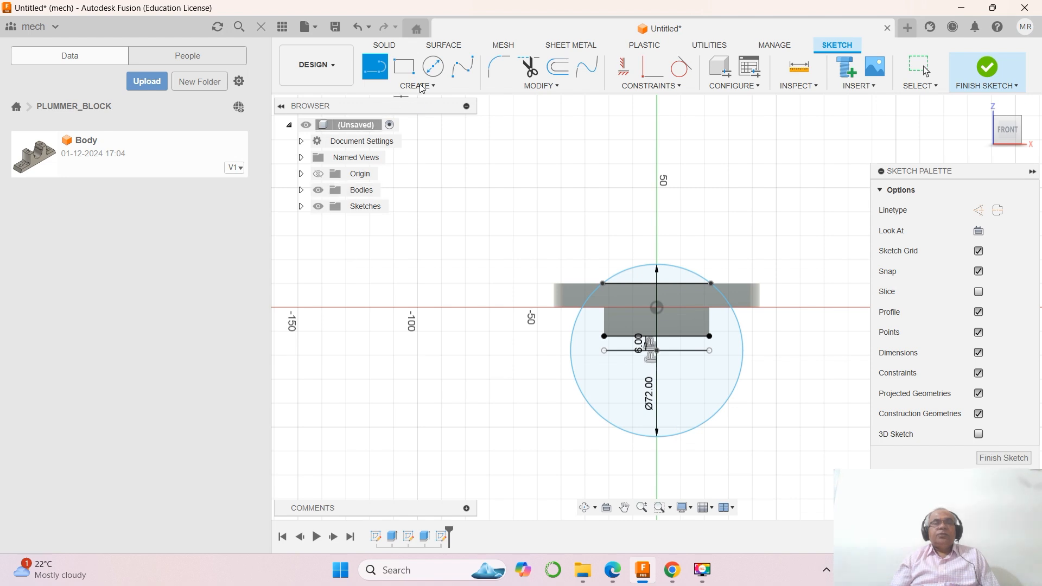
Trim away the circle below the plate's top line, leaving a closed arc segment above the plate.
click(531, 69)
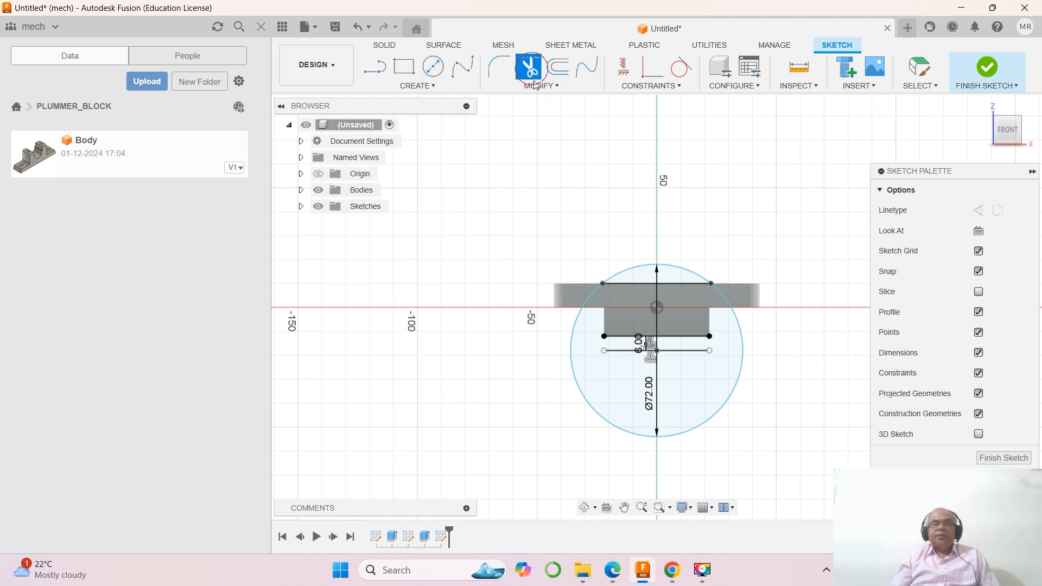
click(577, 325)
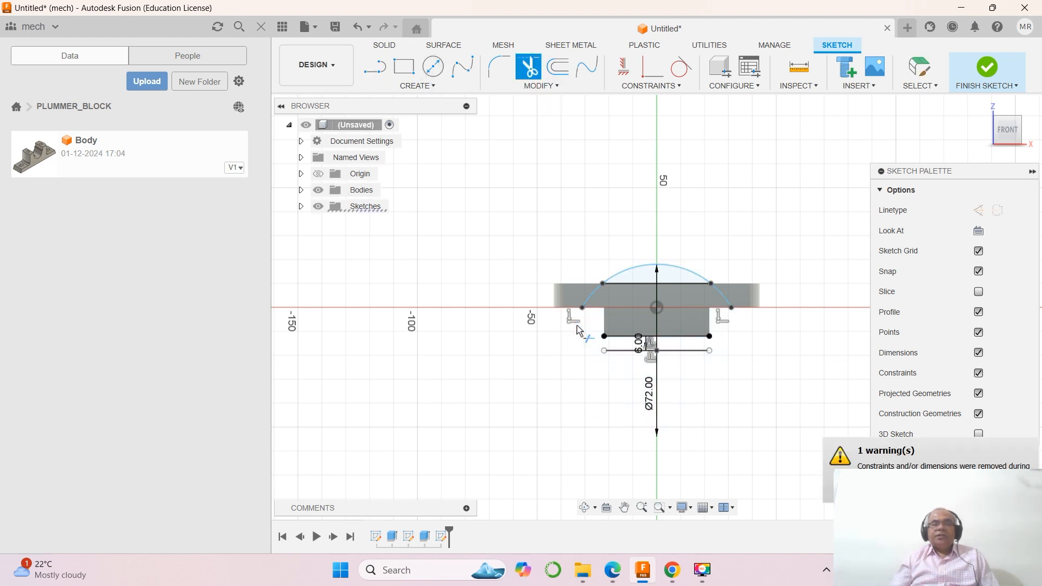
click(594, 295)
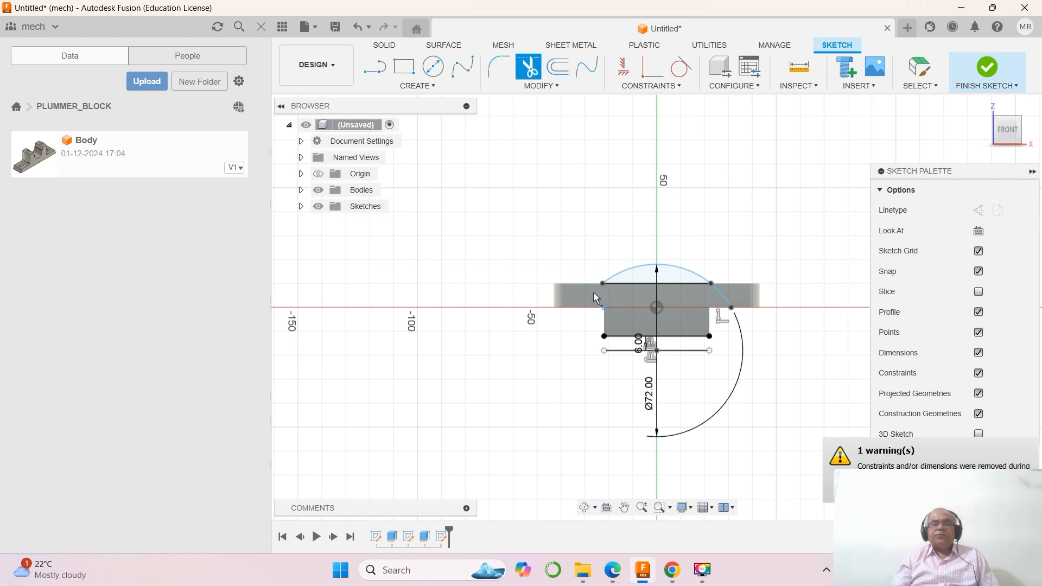
click(716, 302)
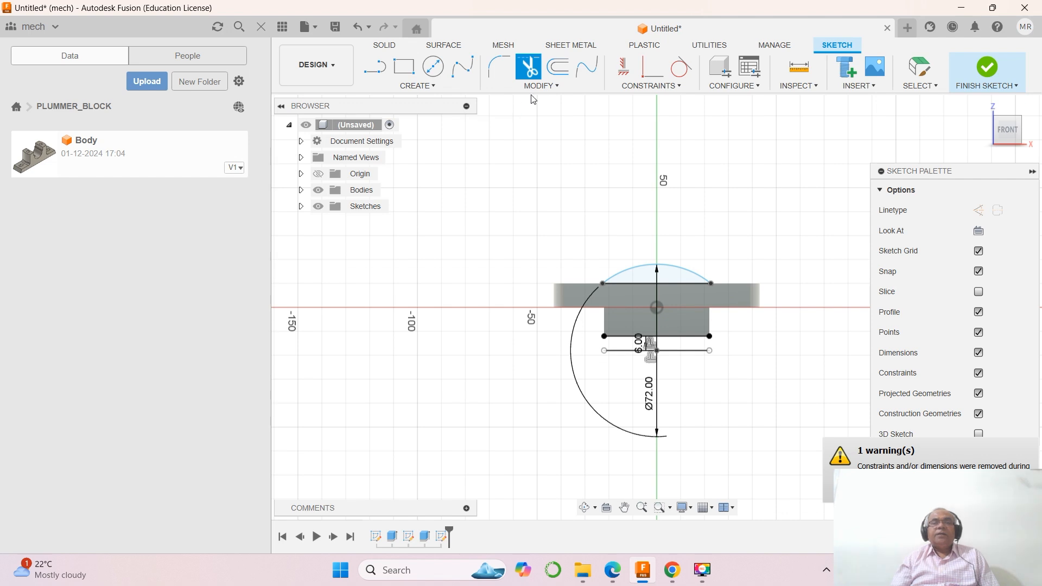
Delete the offset line and the bottom-edge line from the sketch, and finish the sketch.
click(919, 68)
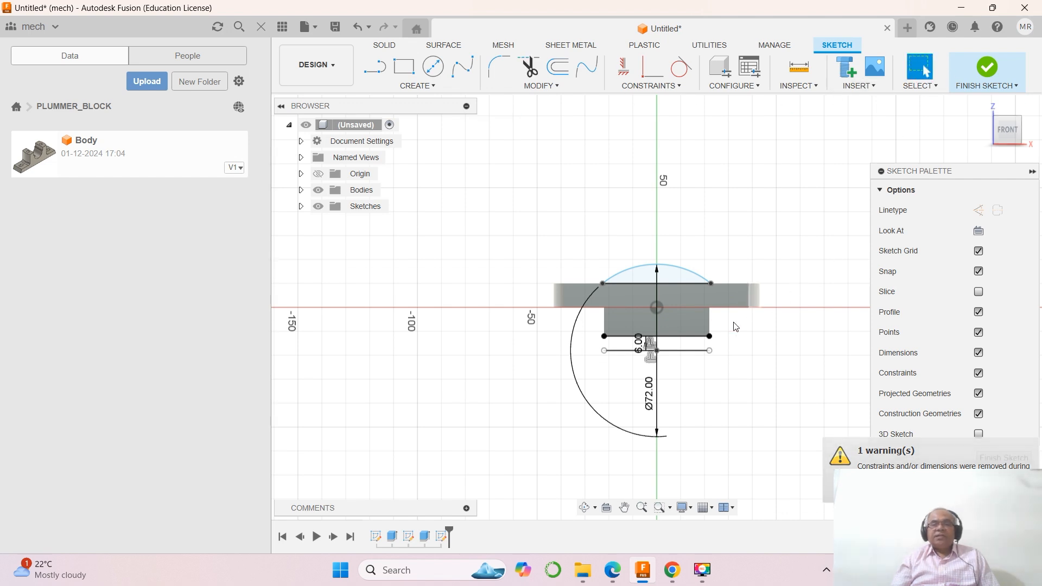
click(700, 352)
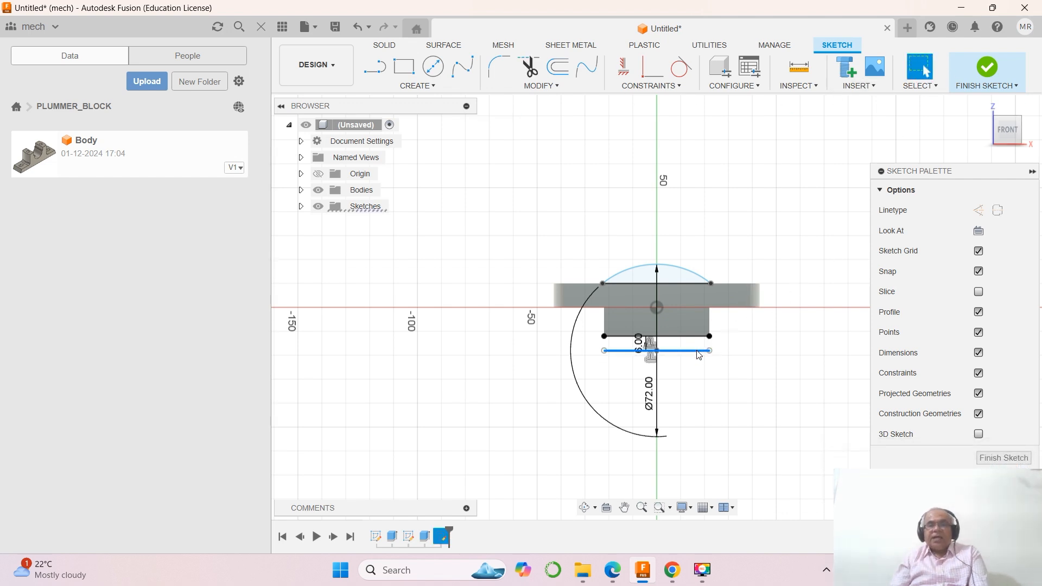
key(Delete)
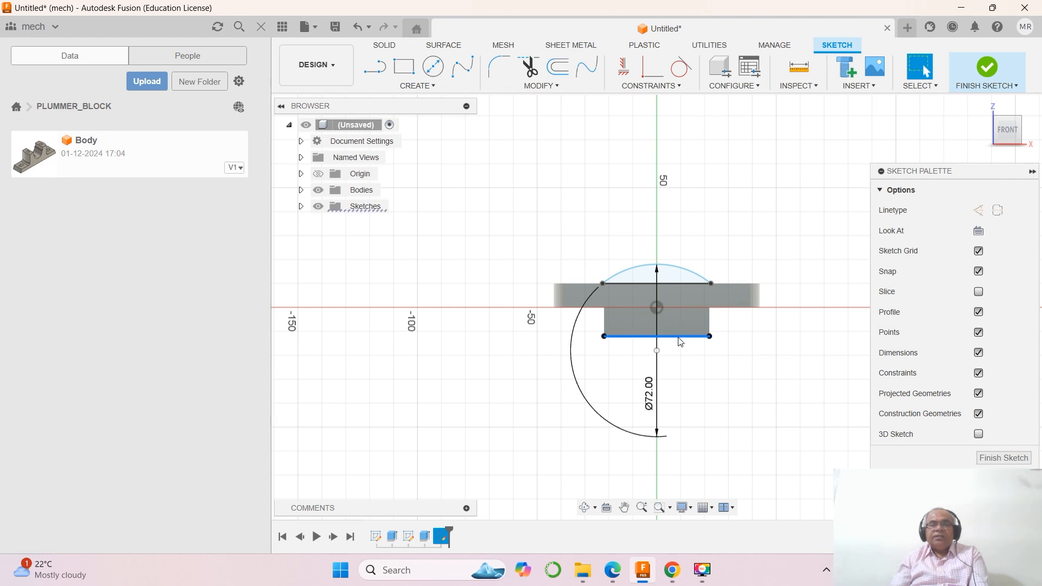
click(678, 337)
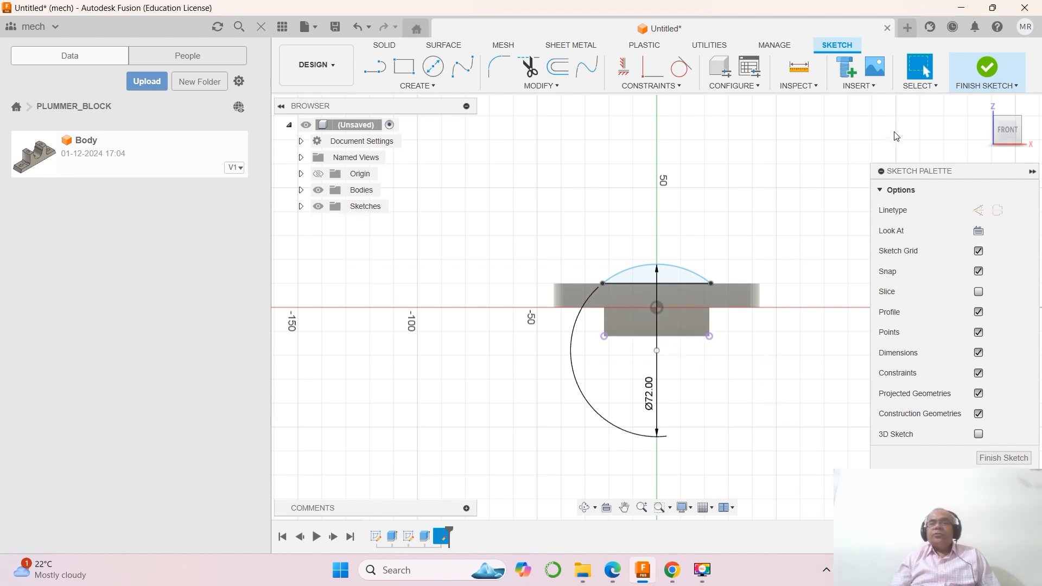
click(973, 101)
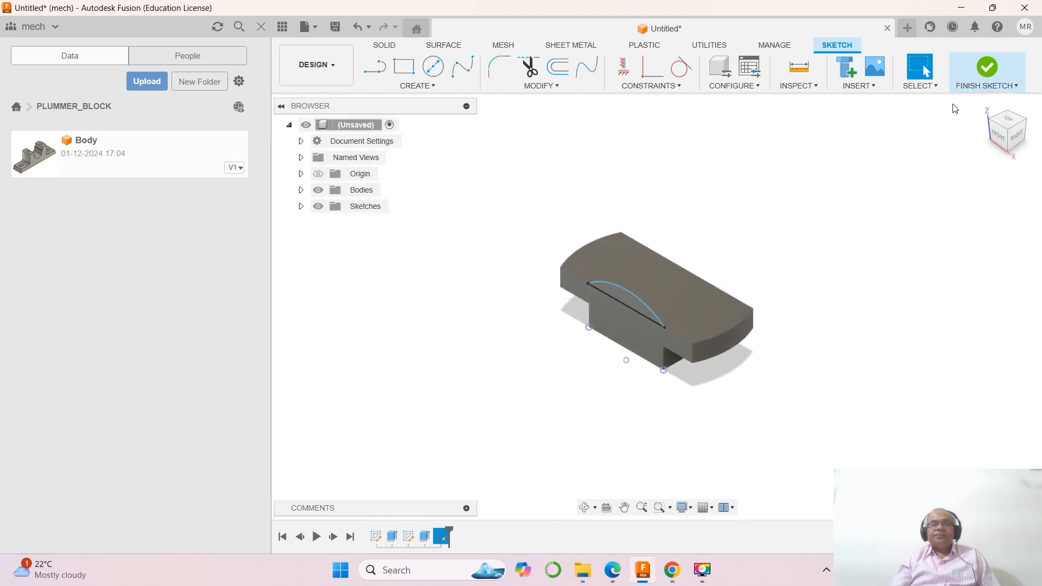
Extrude the arc segment profile -36 mm across the plate's full depth and join it to the body.
click(402, 68)
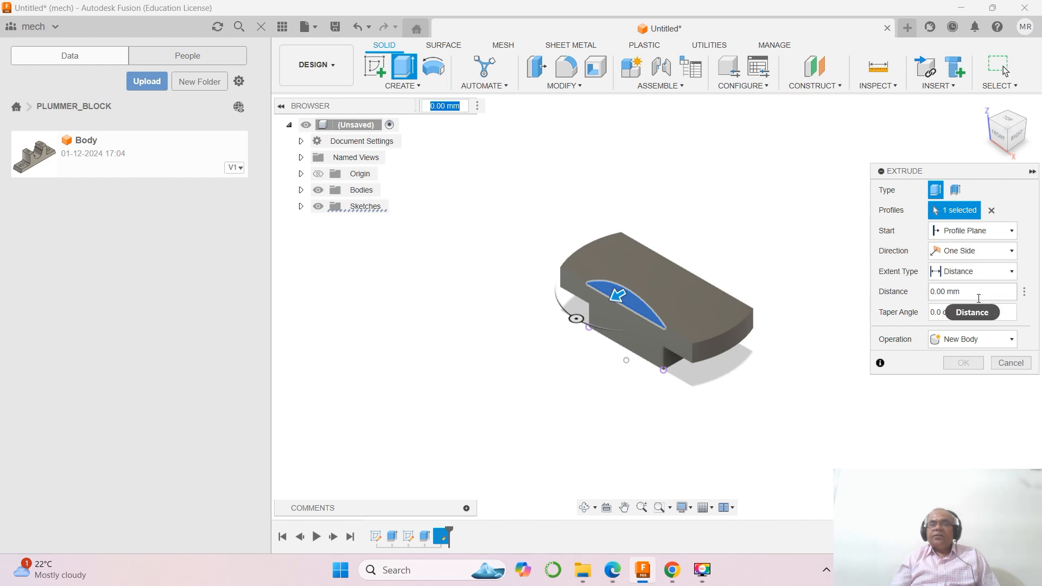
click(977, 291)
text(-36)
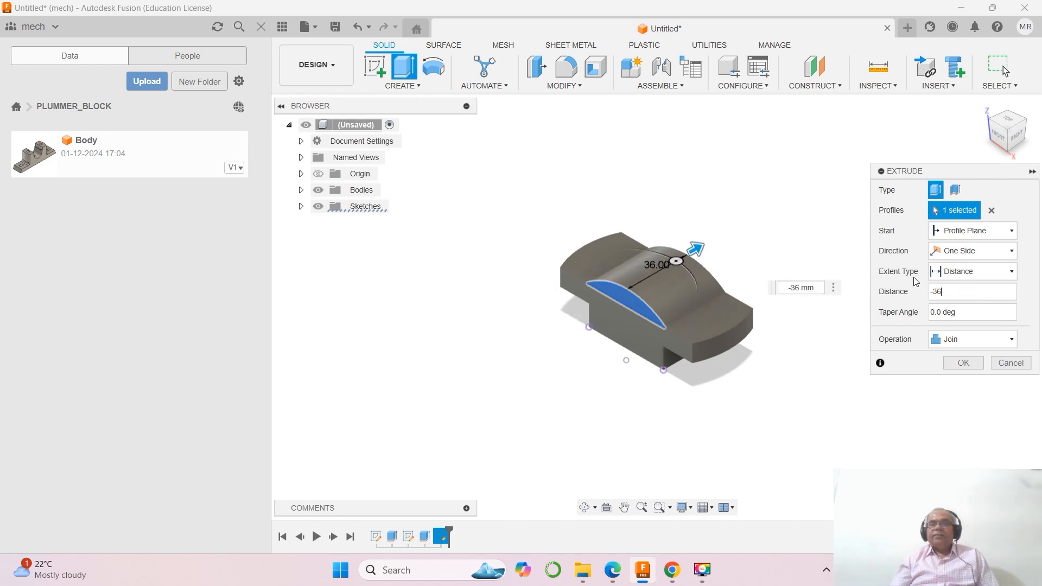
click(961, 363)
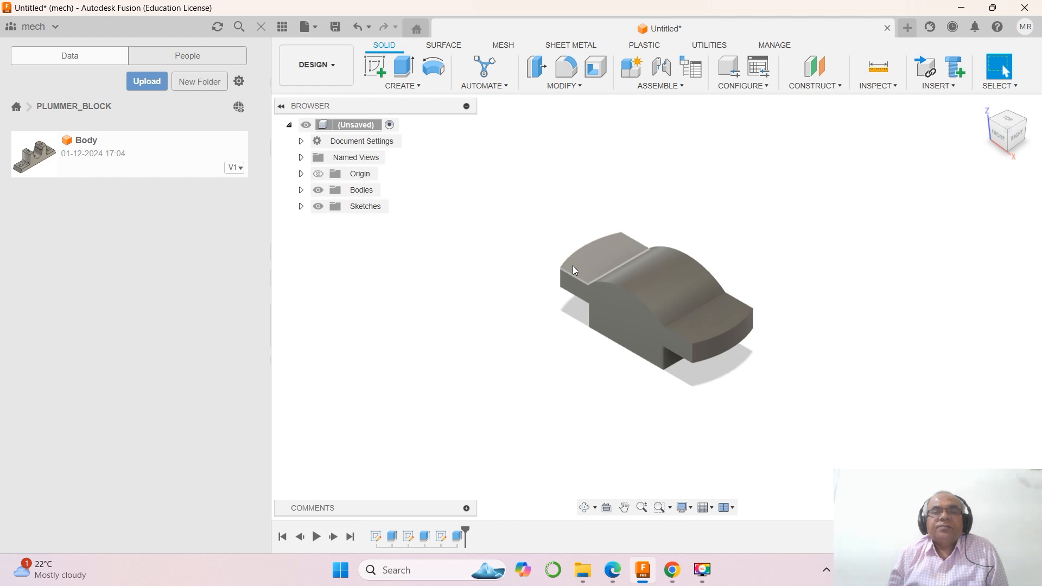
After consulting the PDF drawing, place a hole on the left wing's top face, 18 mm from its front edge.
click(609, 572)
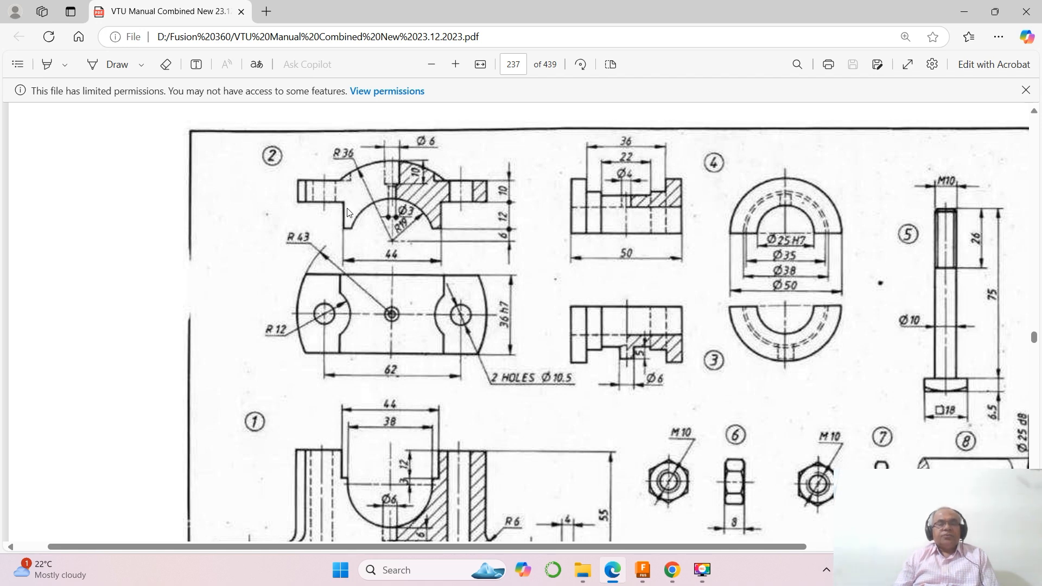
click(642, 574)
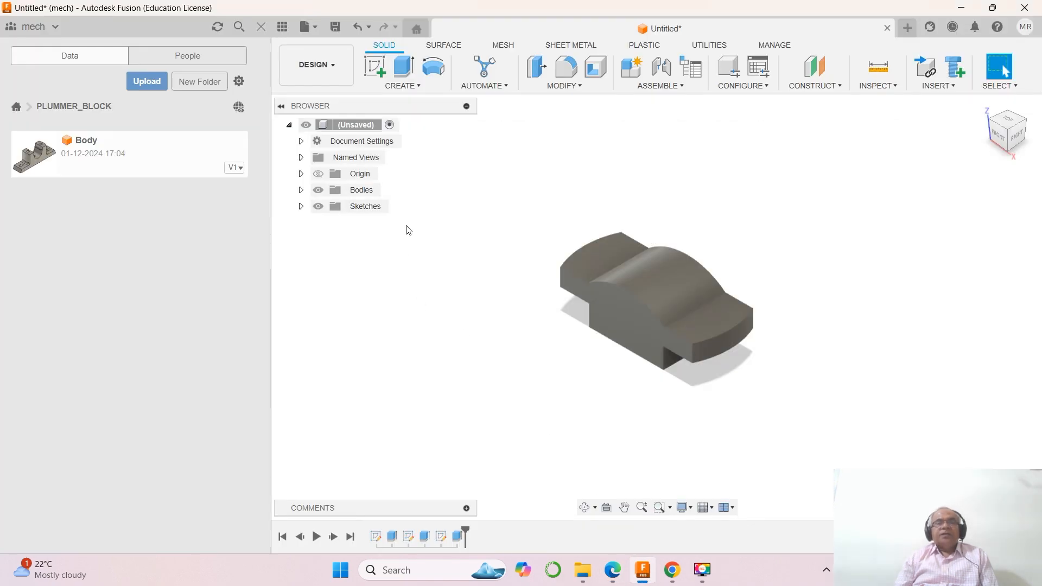
click(405, 86)
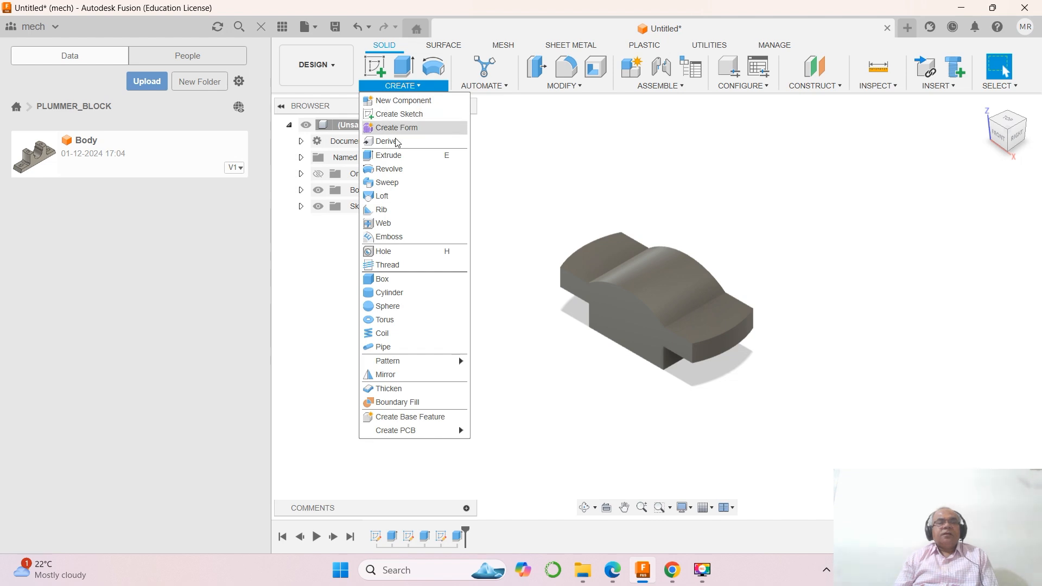
click(383, 252)
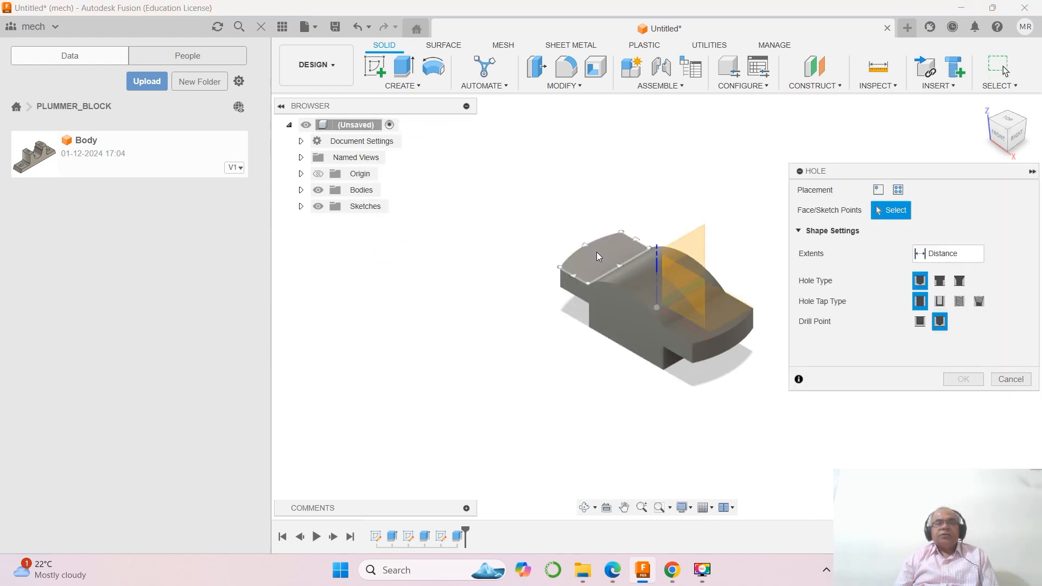
click(597, 255)
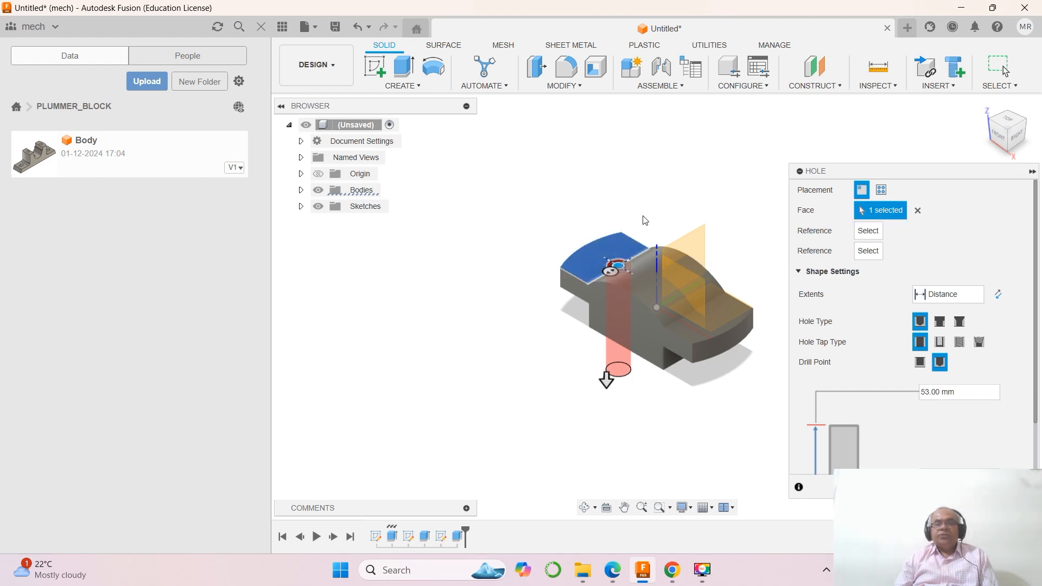
scroll(687, 230, up, 5)
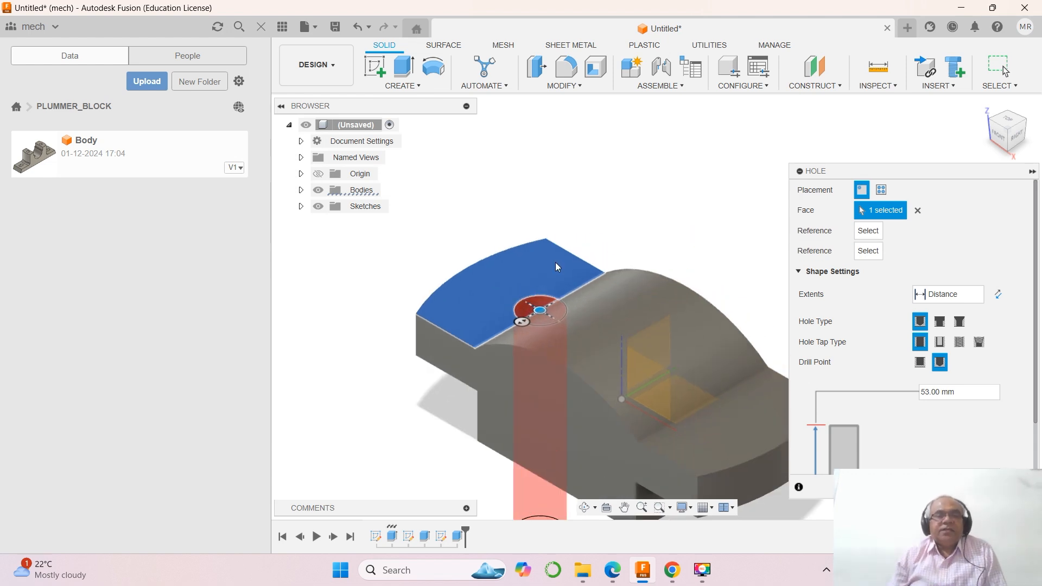
click(449, 331)
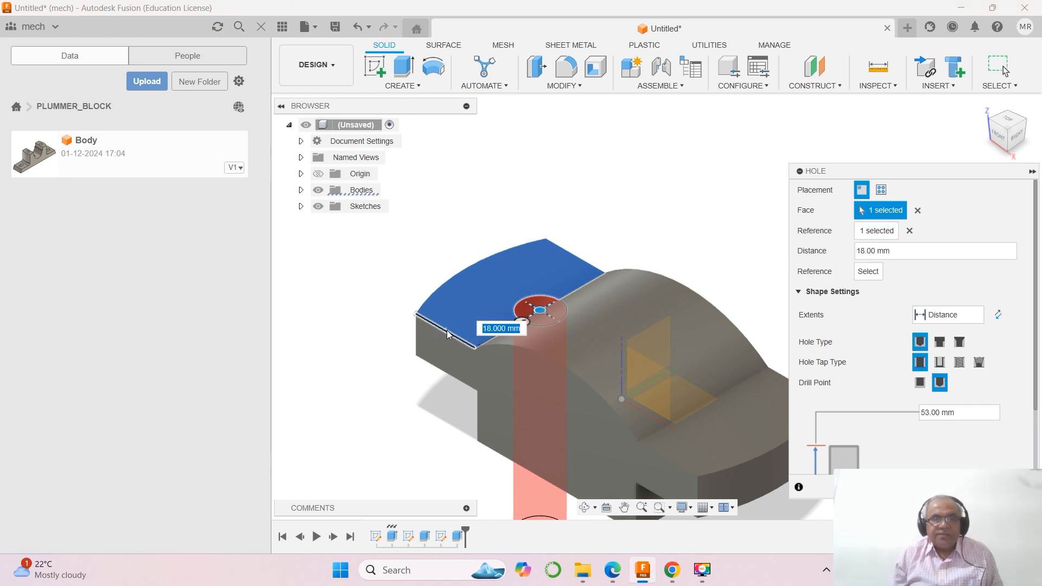
text(18)
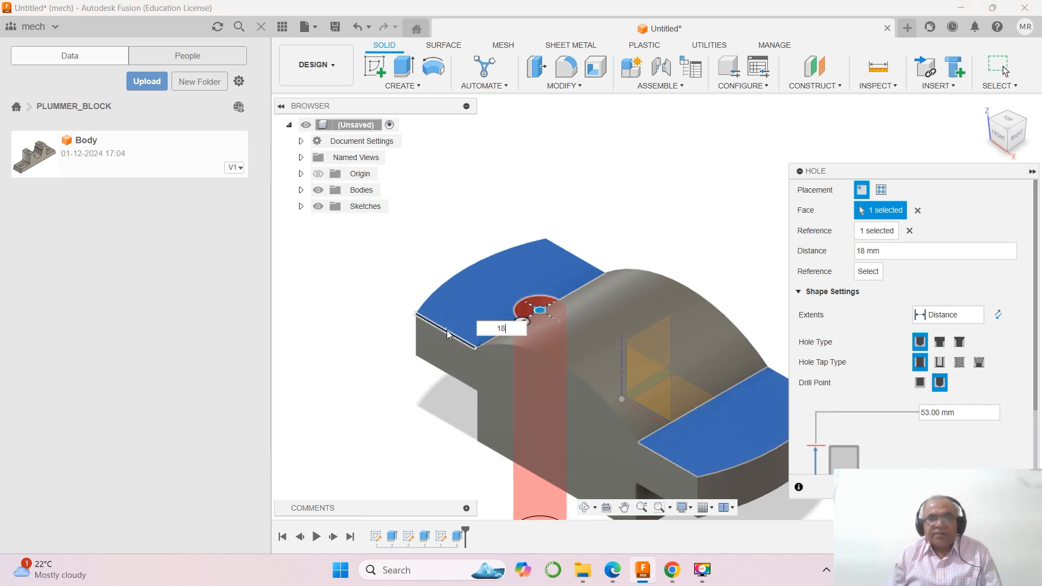
key(Tab)
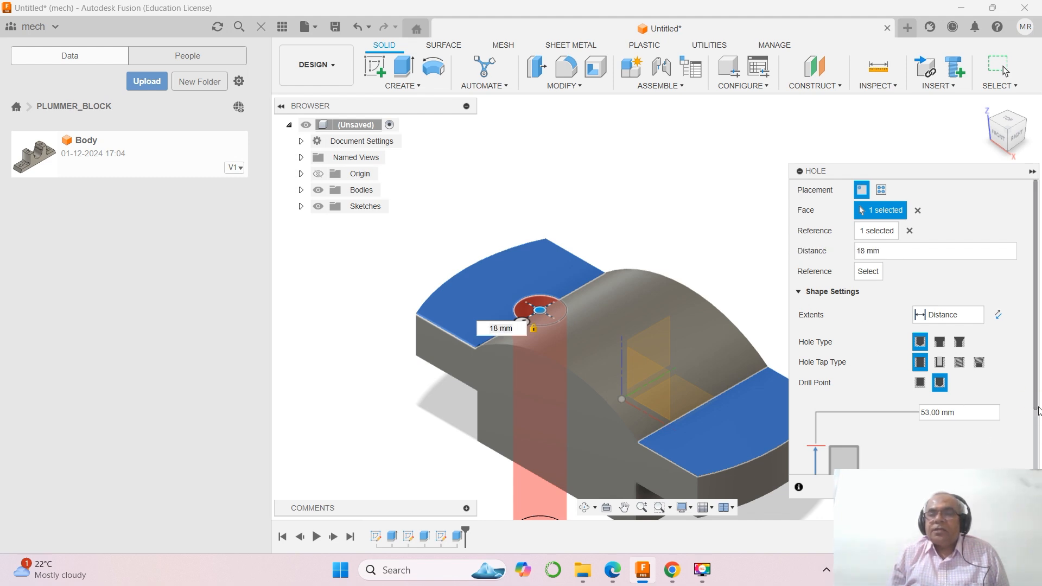
Check the hole diameter in the PDF drawing and set the hole's extent to All.
scroll(991, 467, down, 3)
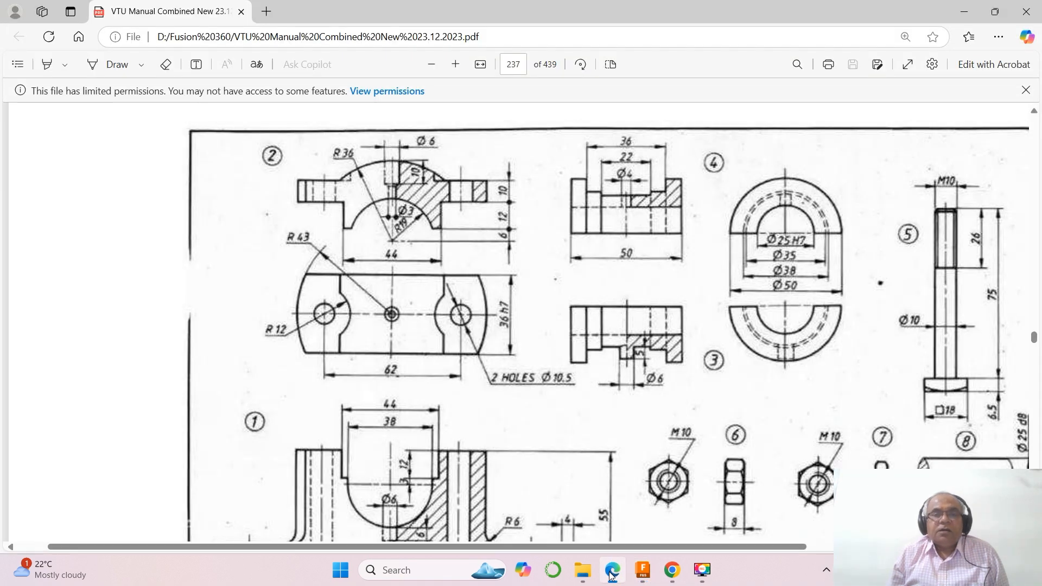
click(611, 571)
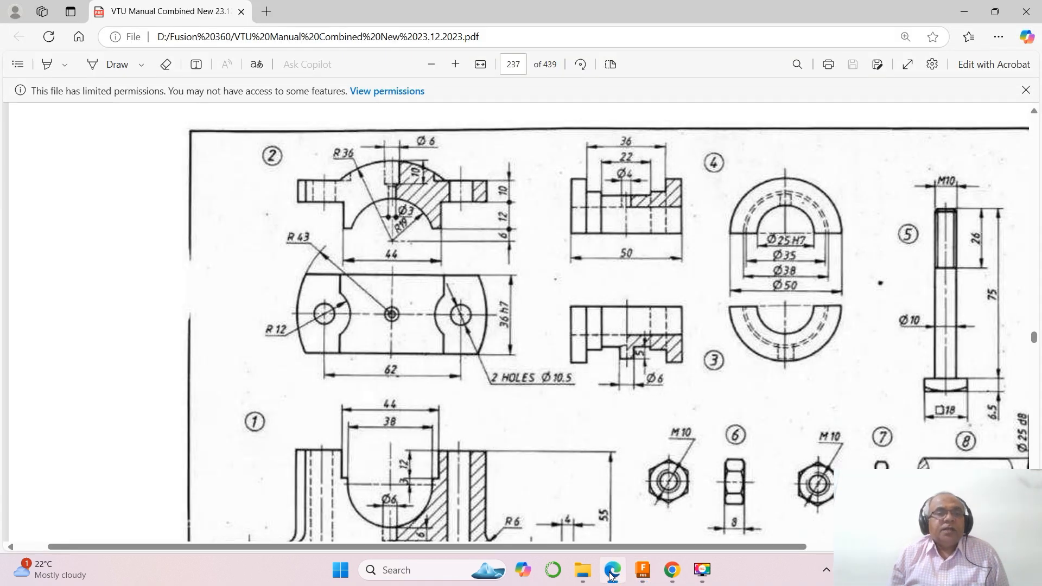
click(645, 569)
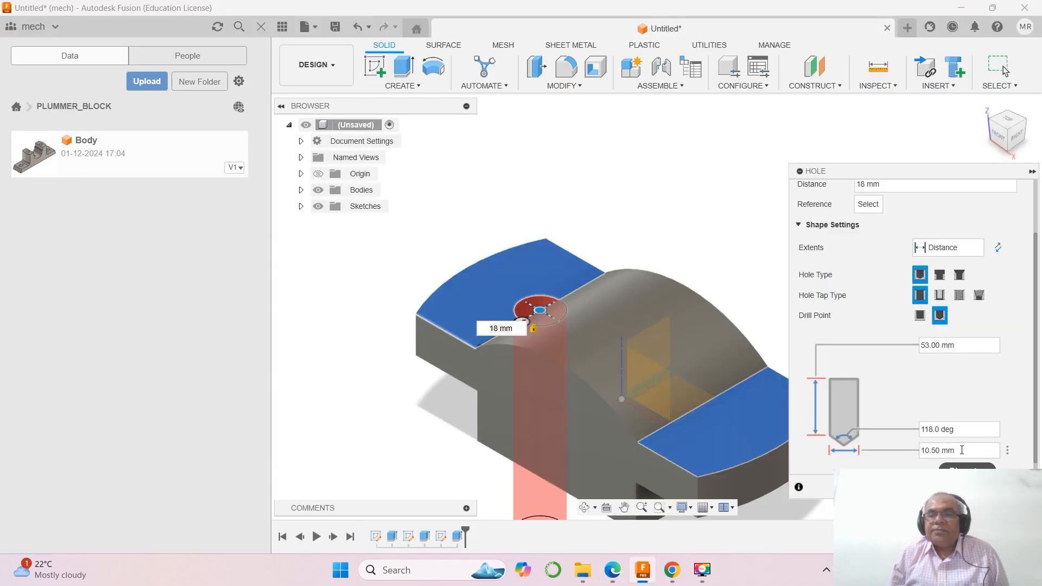
click(971, 250)
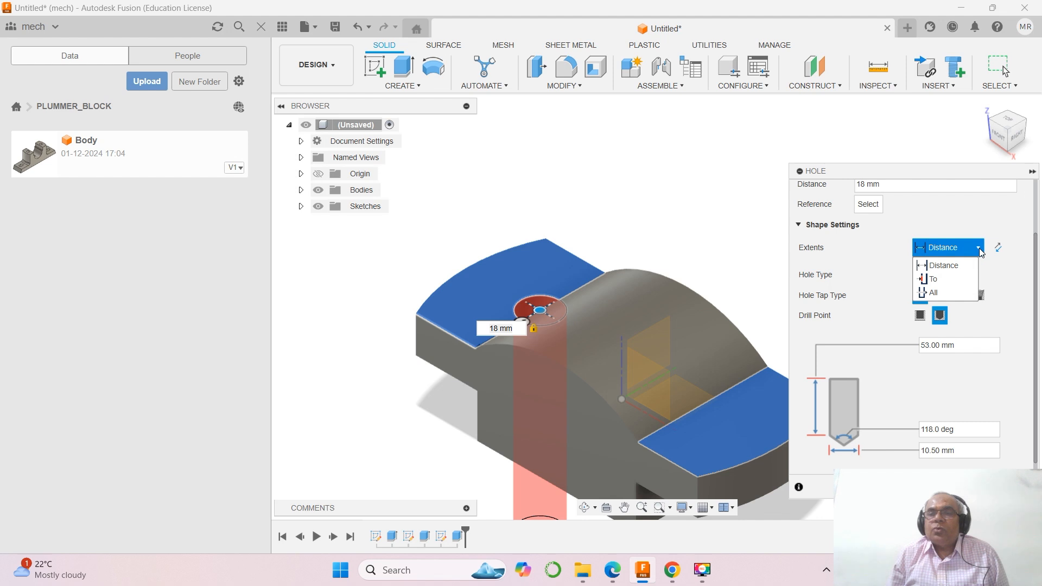
click(949, 294)
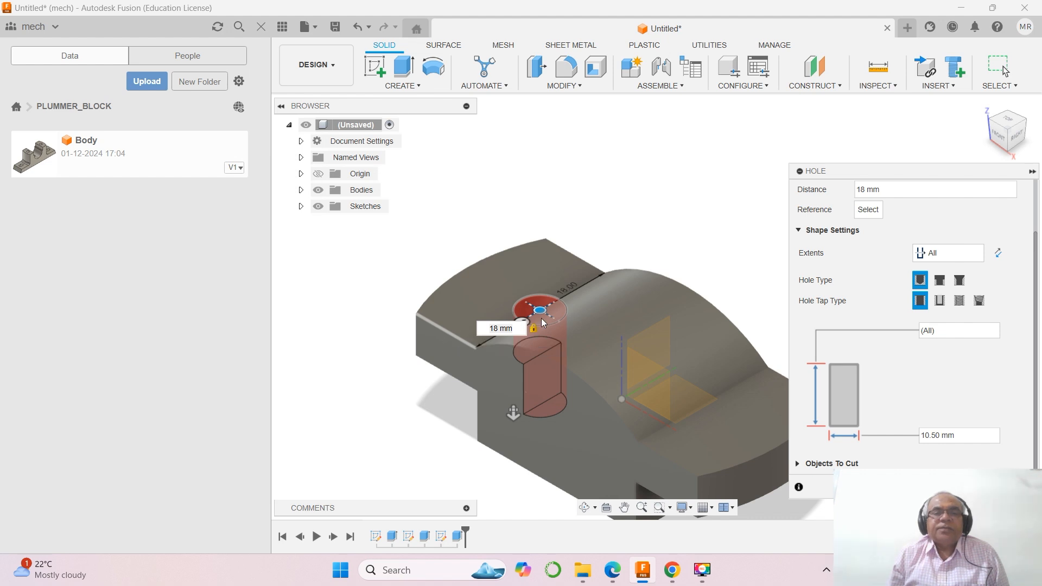
Move the hole centre outward on the wing face and reference the lower block's side edge, checking the hole spacing in the PDF drawing.
drag(540, 310, 517, 282)
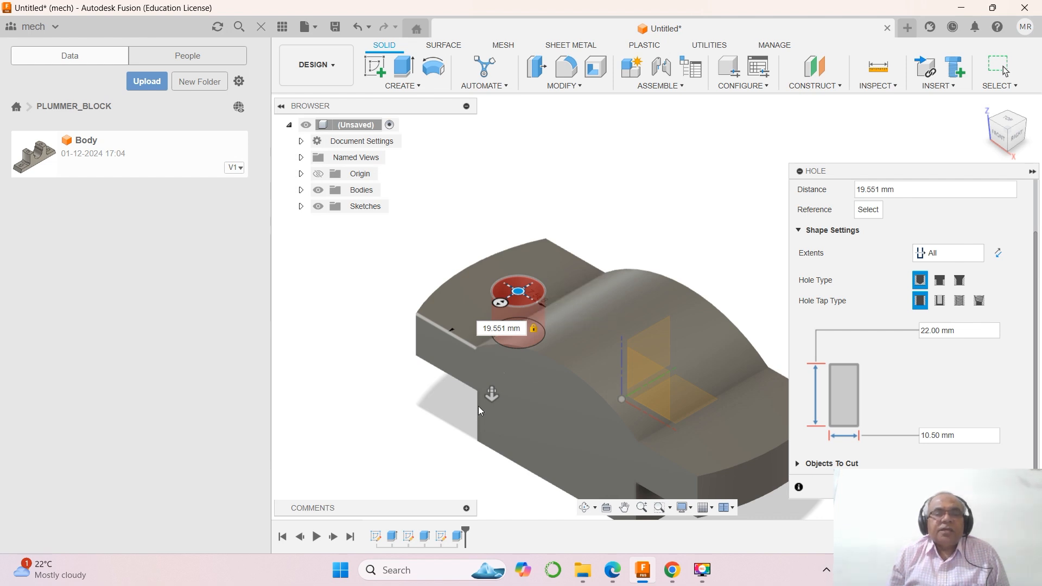
click(510, 374)
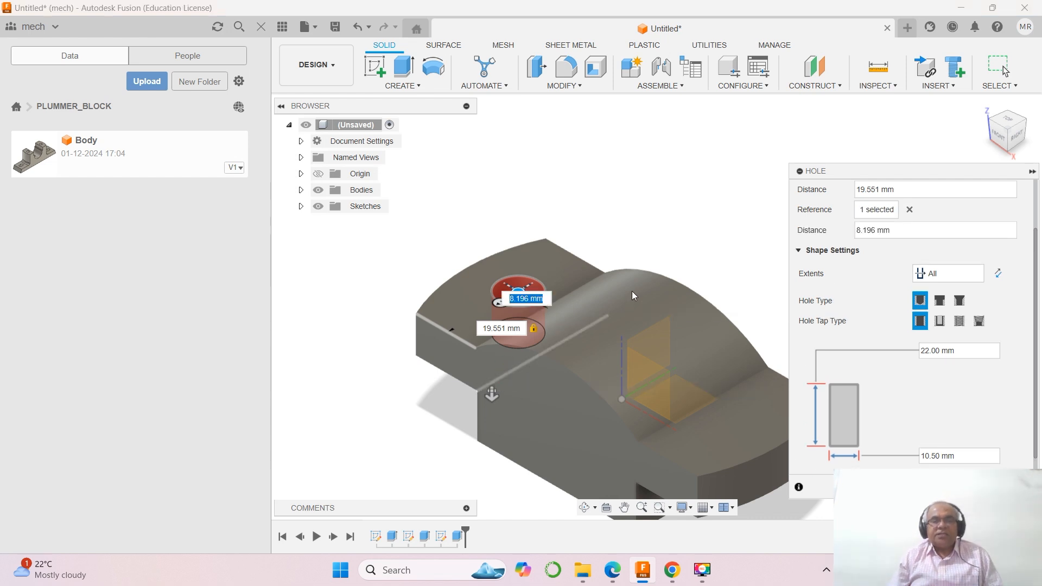
click(611, 579)
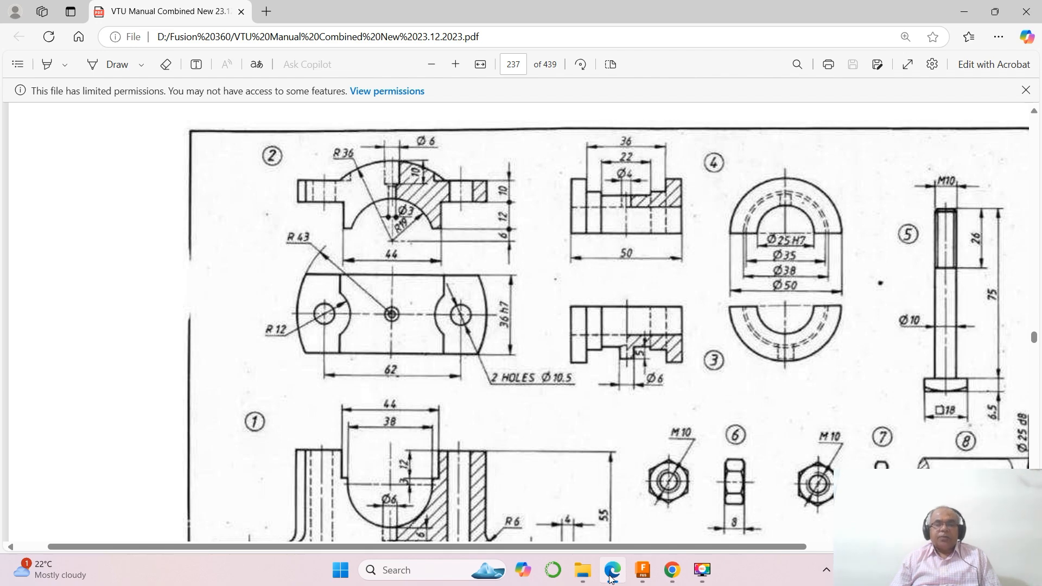
mouse_move(643, 570)
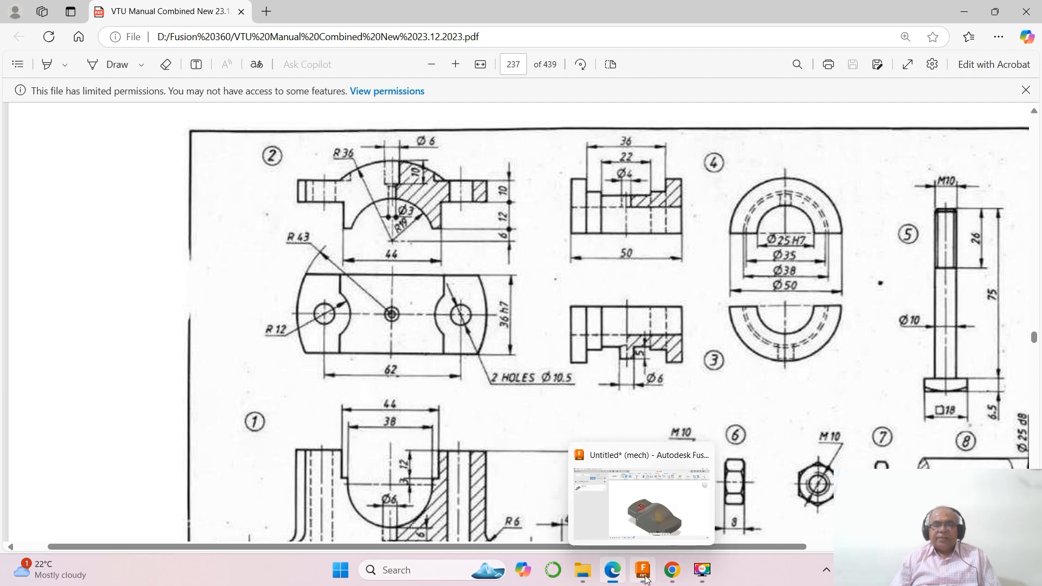
click(634, 488)
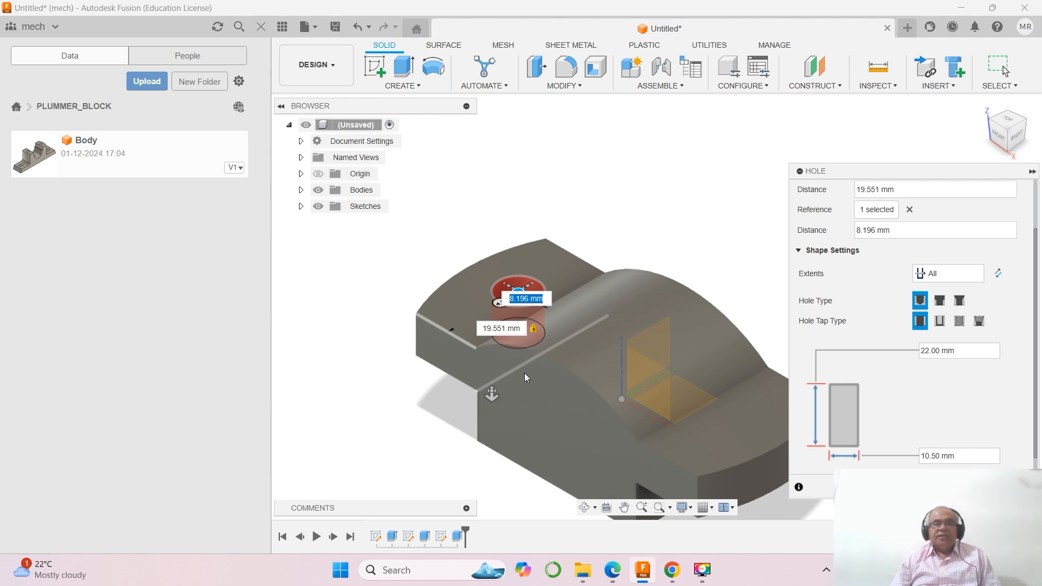
Position the hole 18 mm from the wing's front edge and 9 mm from the lower block's side edge, and create it.
key(Tab)
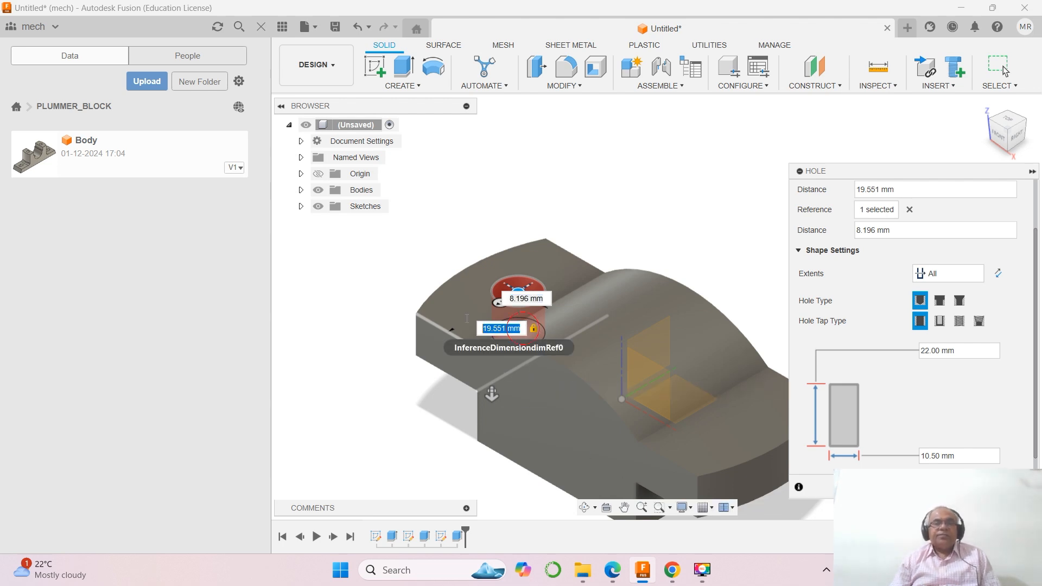
text(9)
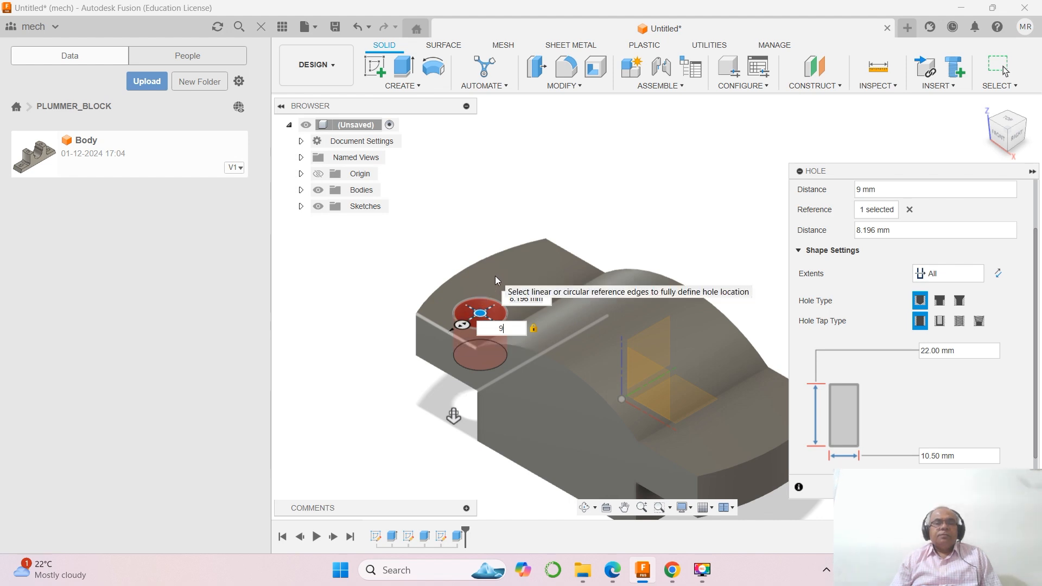
double_click(491, 327)
text(1)
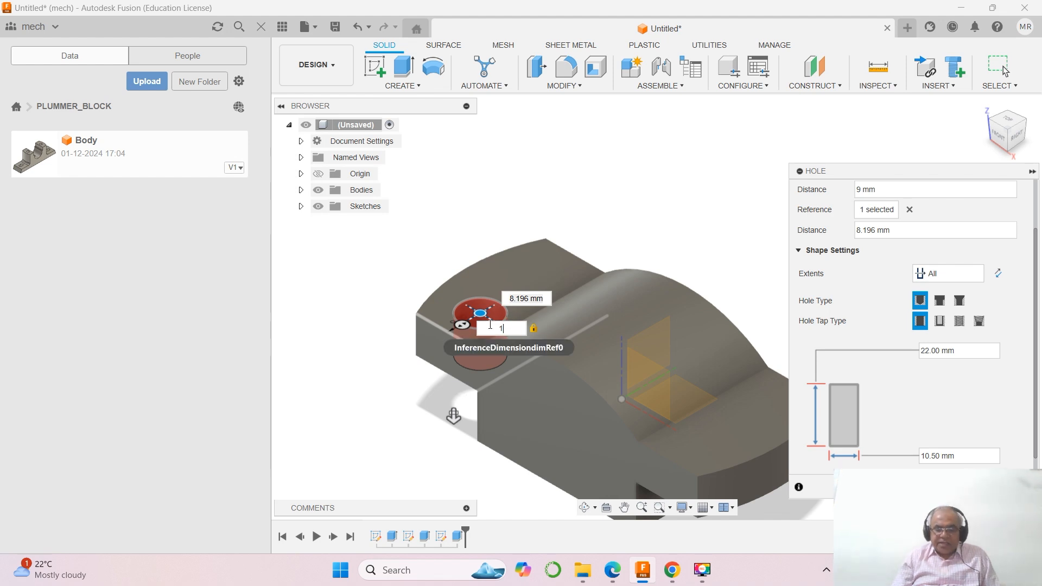
text(8)
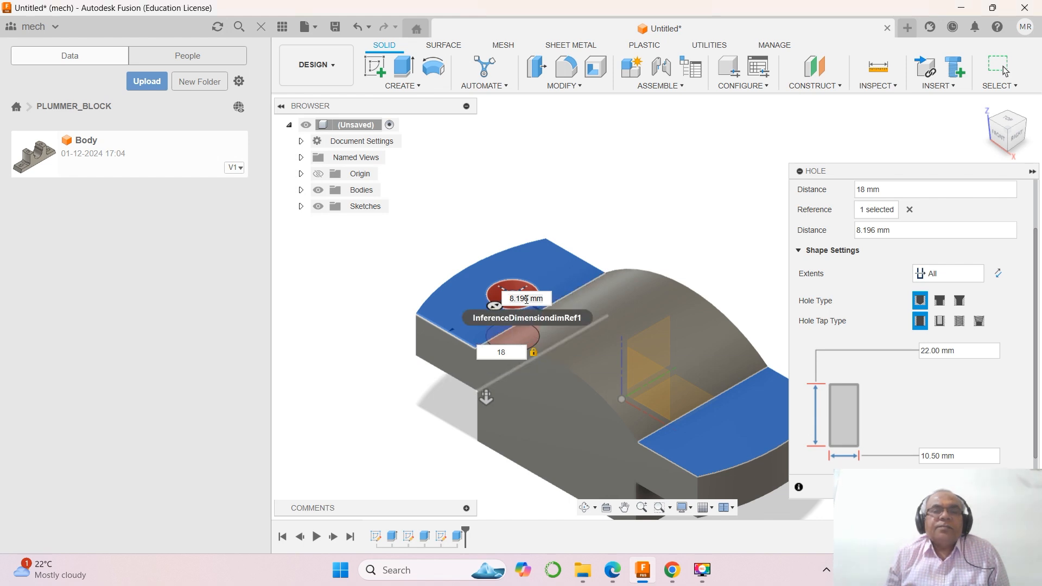
drag(542, 298, 510, 298)
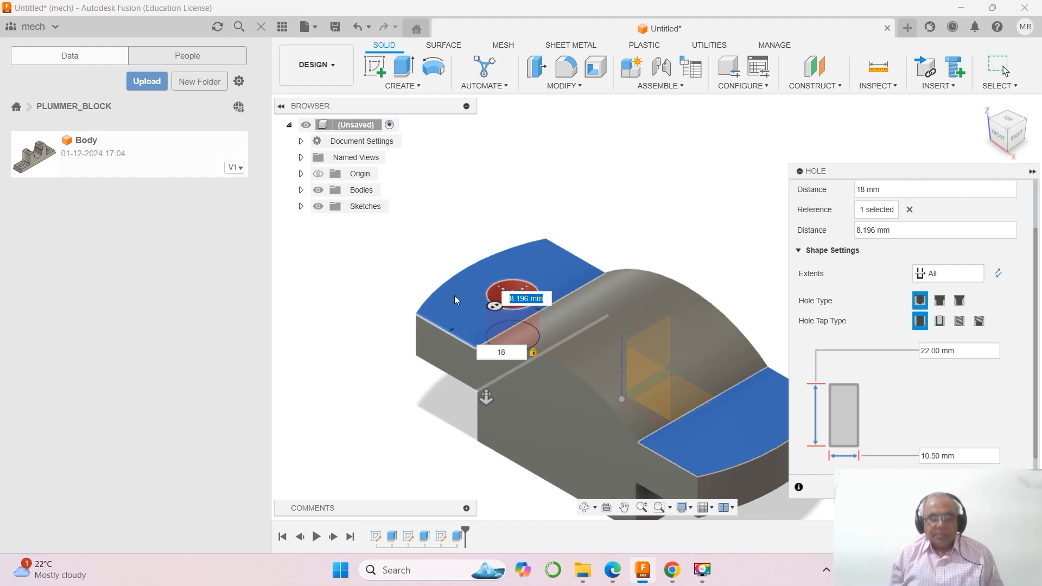
text(9)
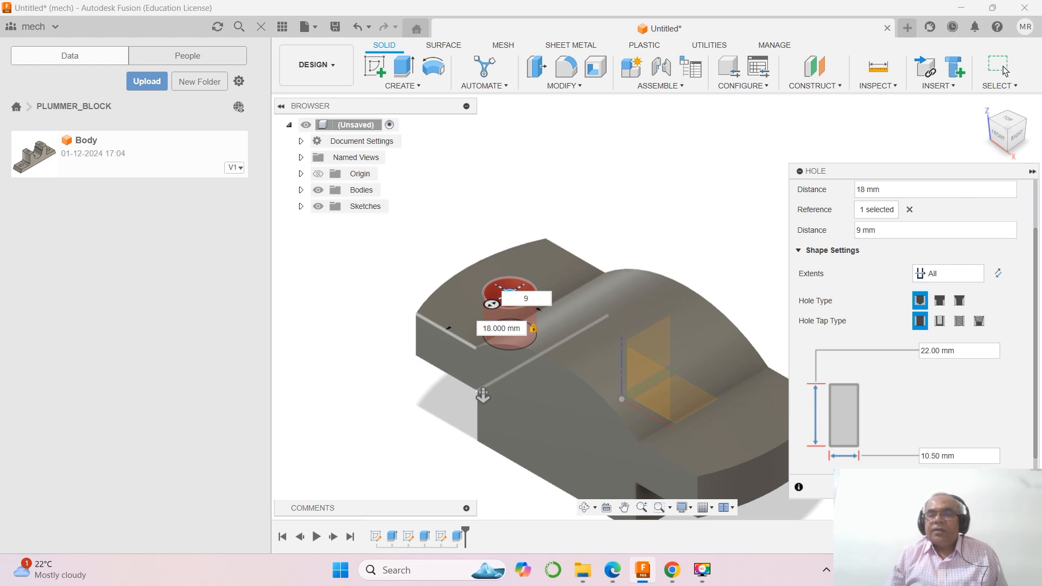
key(Return)
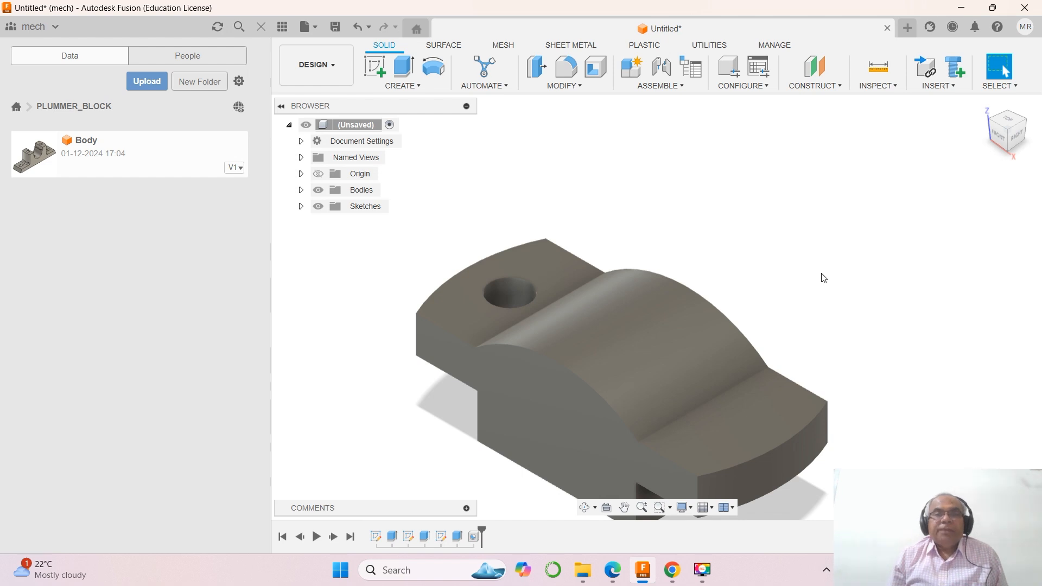
Mirror the hole feature across the vertical origin plane midway between the wings to create the matching hole on the opposite wing.
click(420, 87)
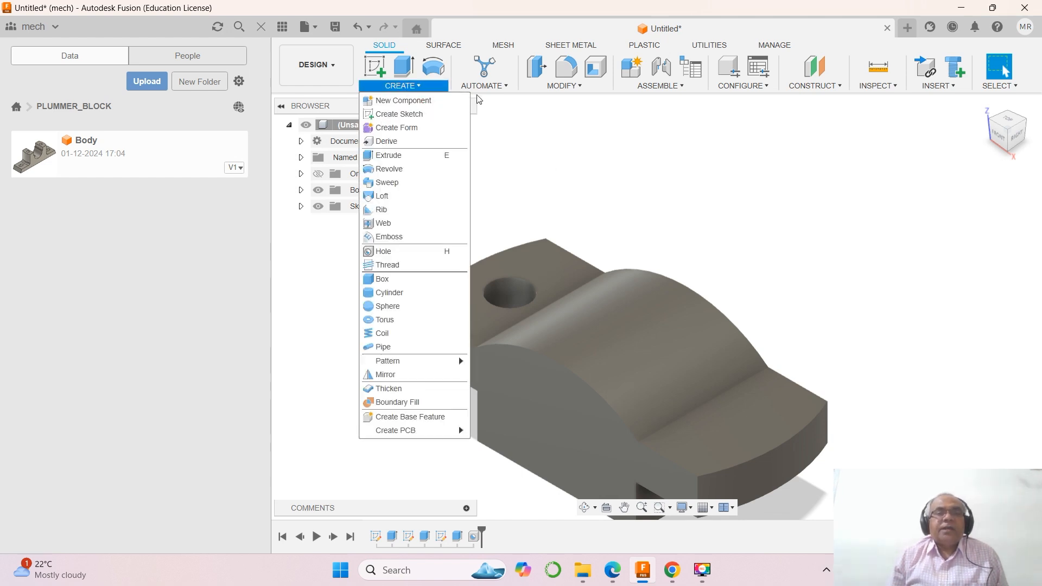
click(577, 87)
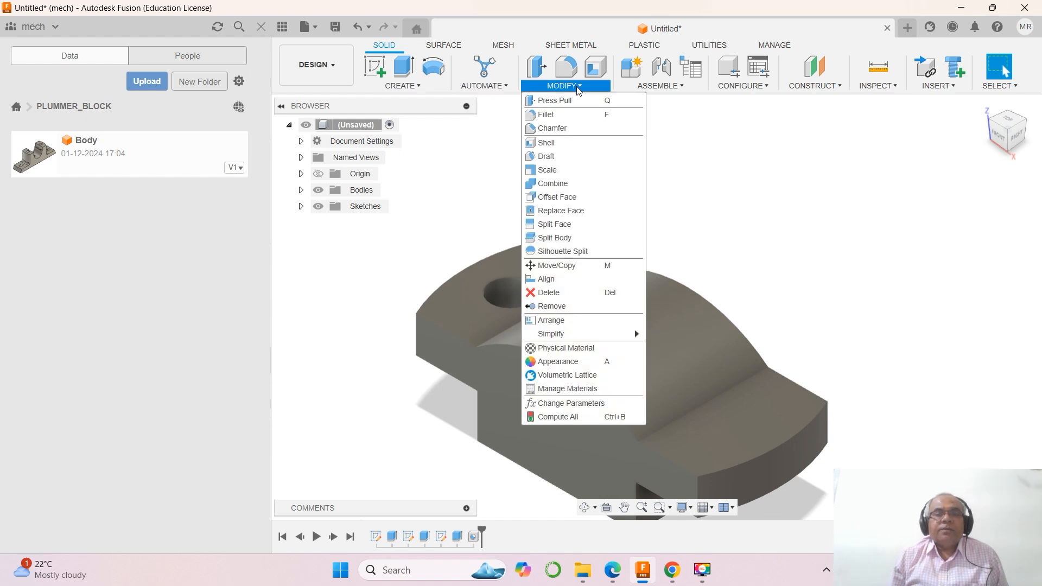
click(418, 86)
click(421, 87)
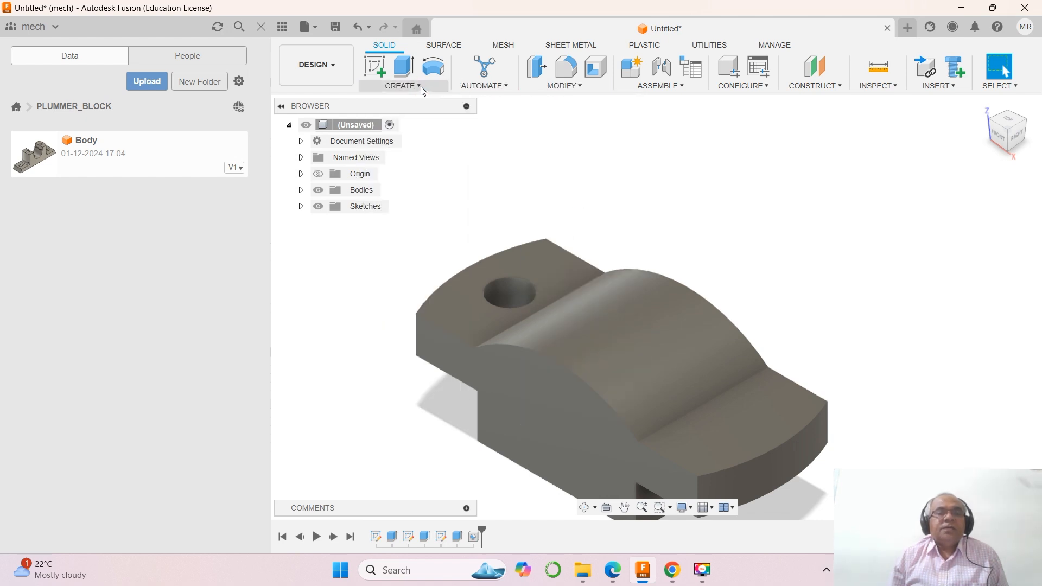
click(421, 86)
click(411, 376)
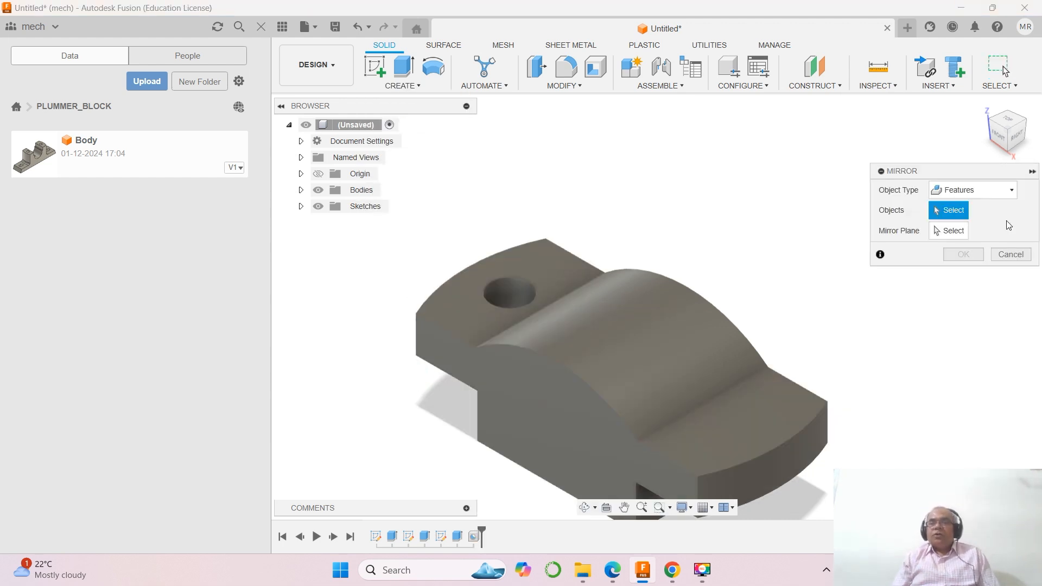
click(496, 295)
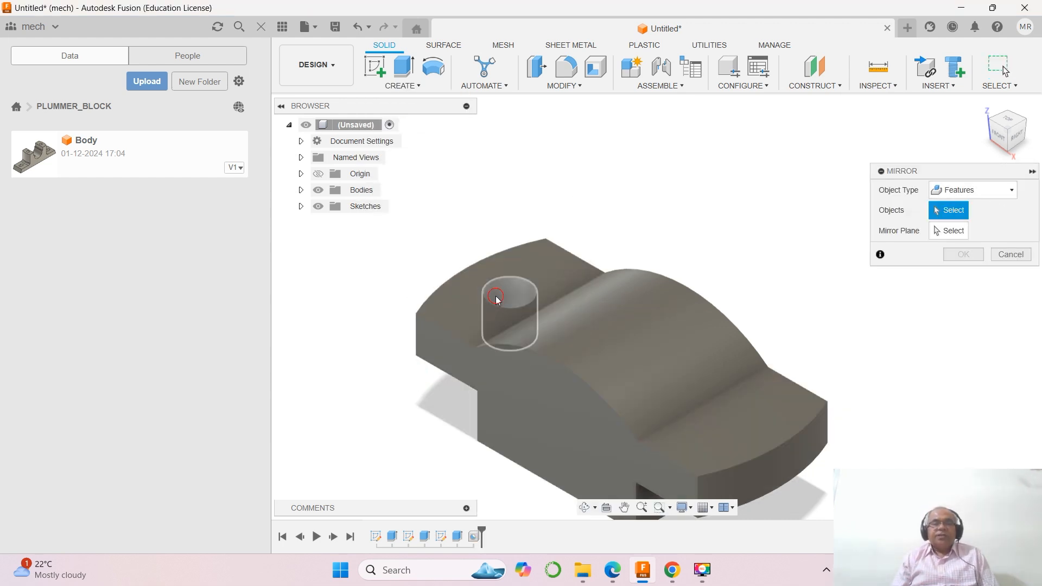
click(950, 232)
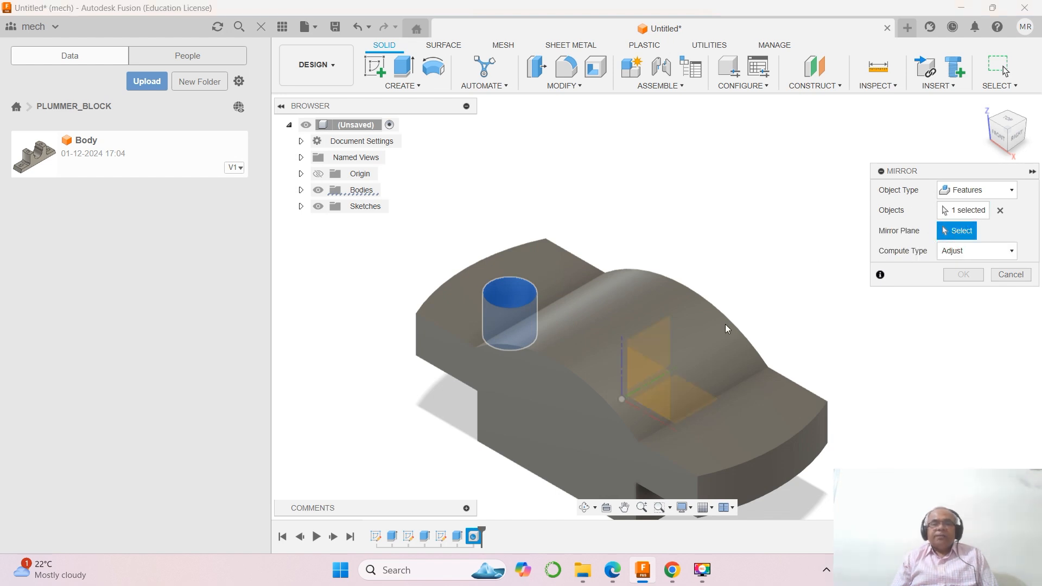
click(662, 331)
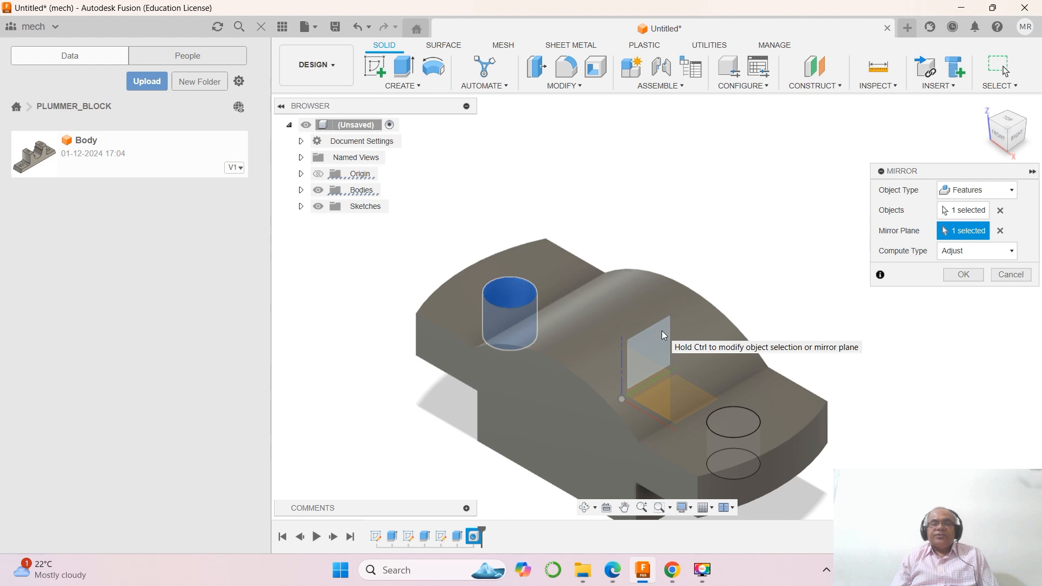
click(964, 274)
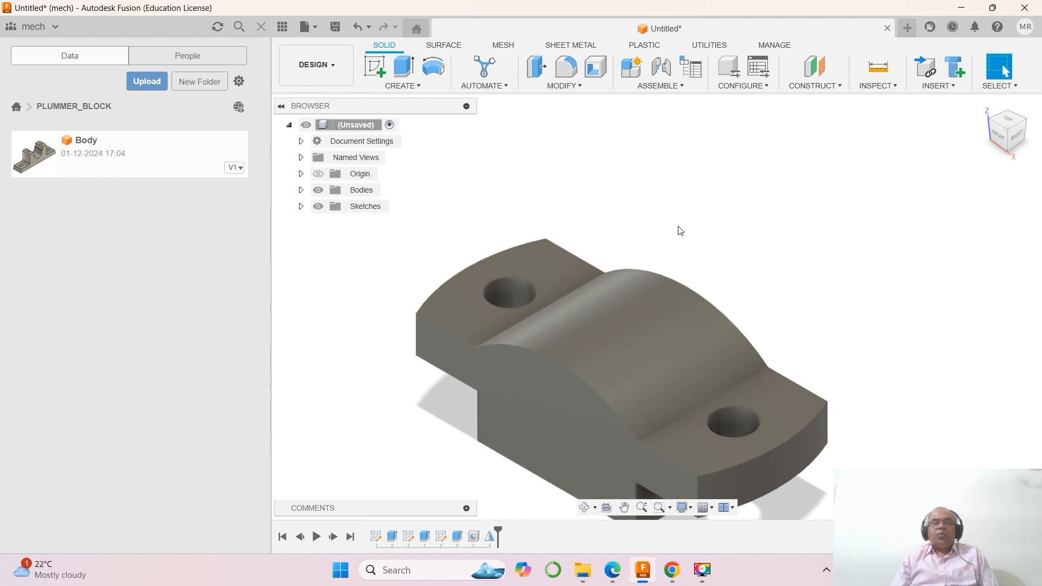
Start a sketch on the cap's front face and check the bore's centre offset and radius in the PDF drawing.
scroll(680, 230, up, 2)
scroll(680, 231, down, 2)
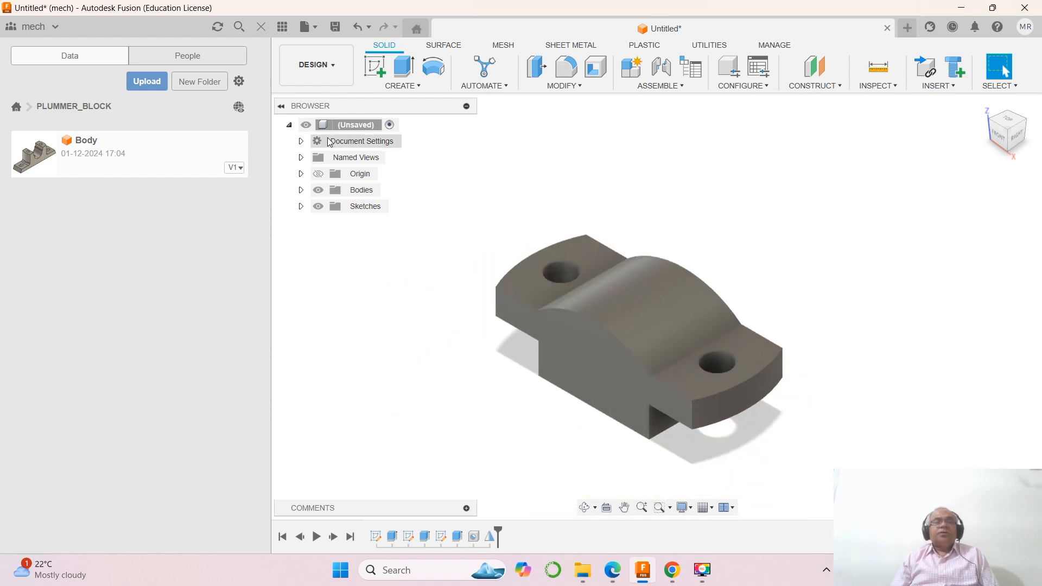
click(403, 85)
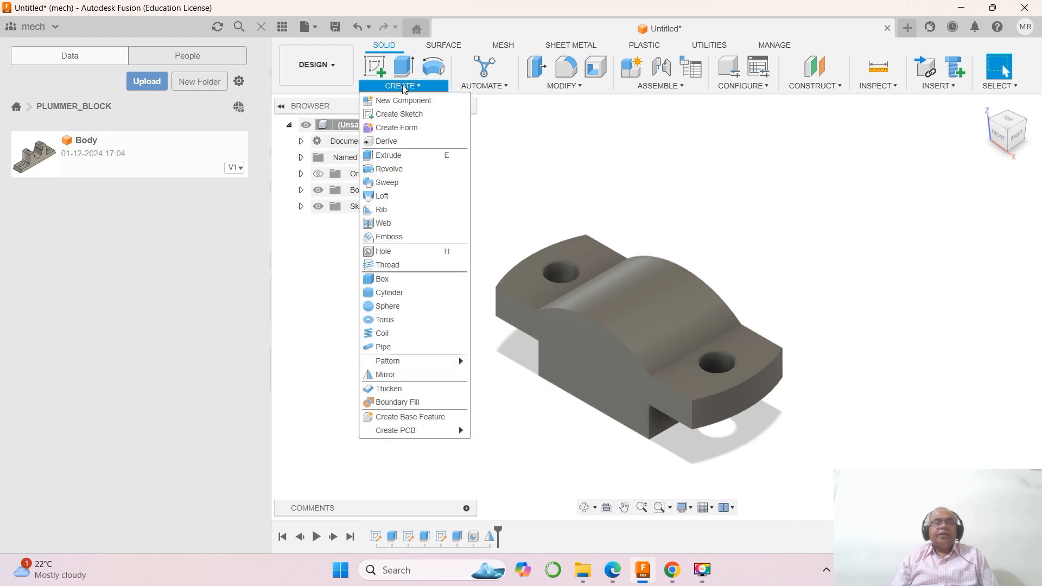
click(398, 114)
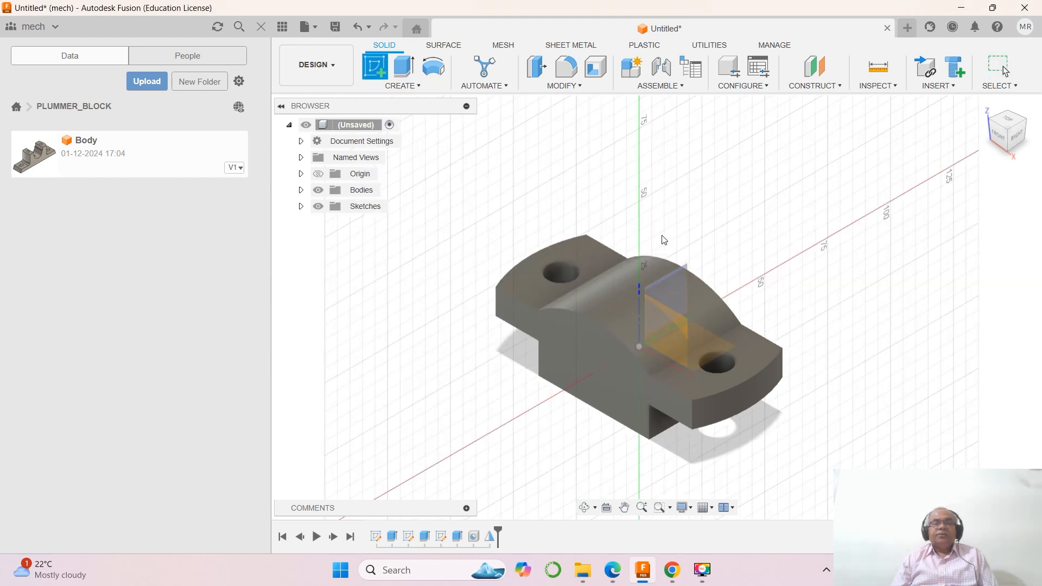
click(575, 380)
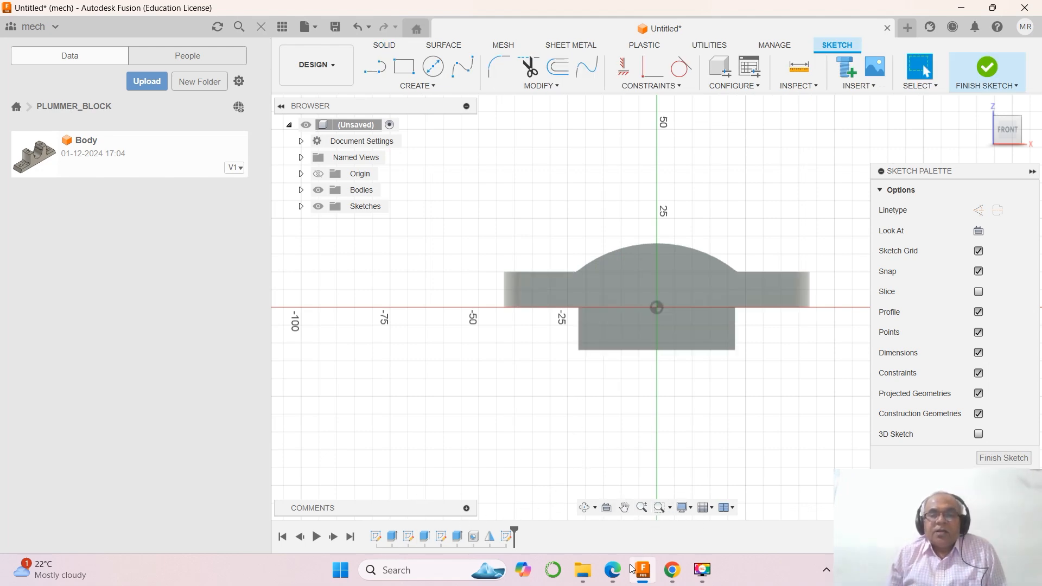
click(614, 570)
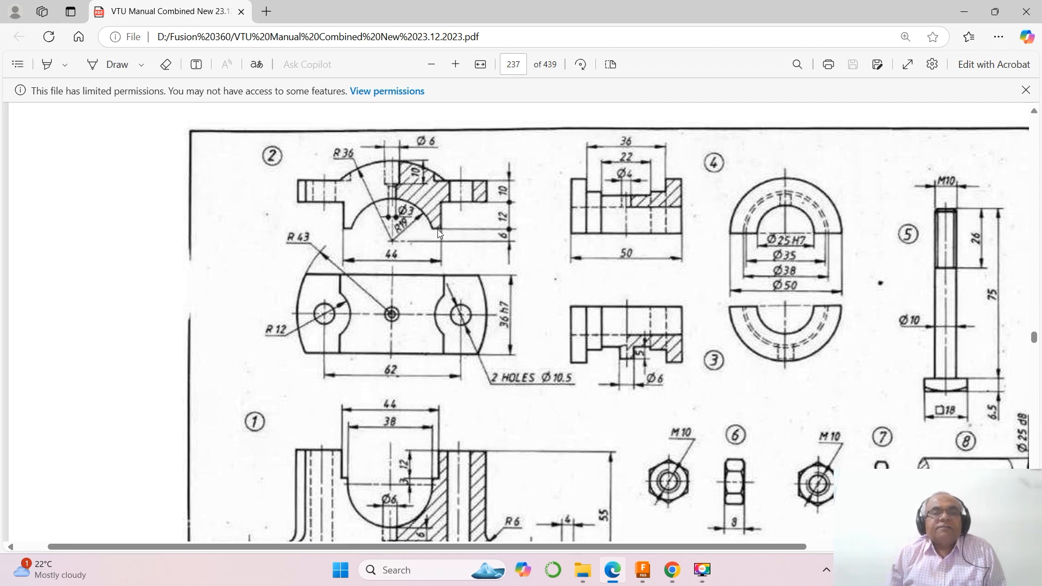
click(642, 570)
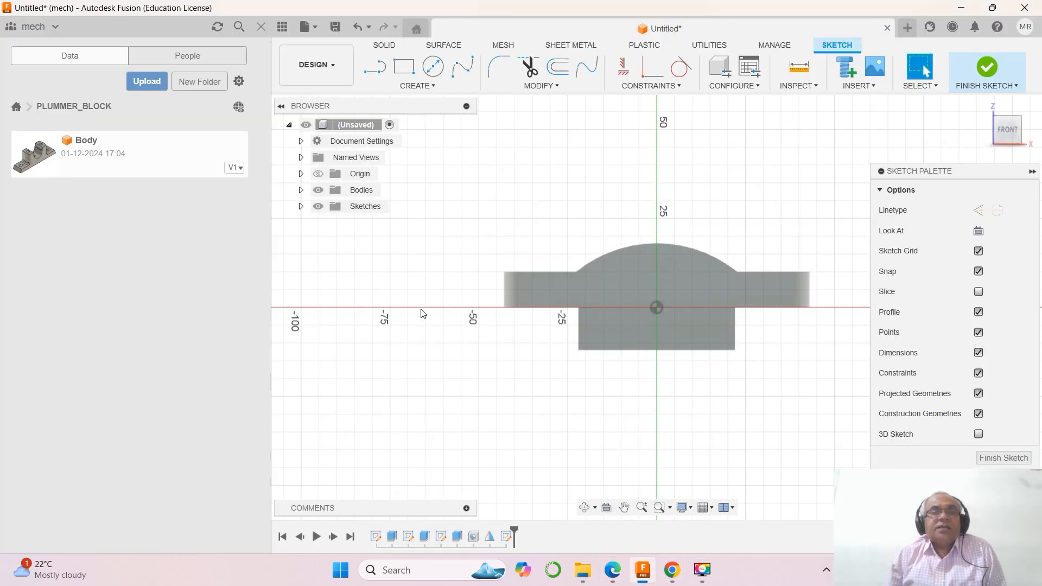
Sketch a line along the lower block's full bottom edge and offset it 6 mm downward.
click(374, 66)
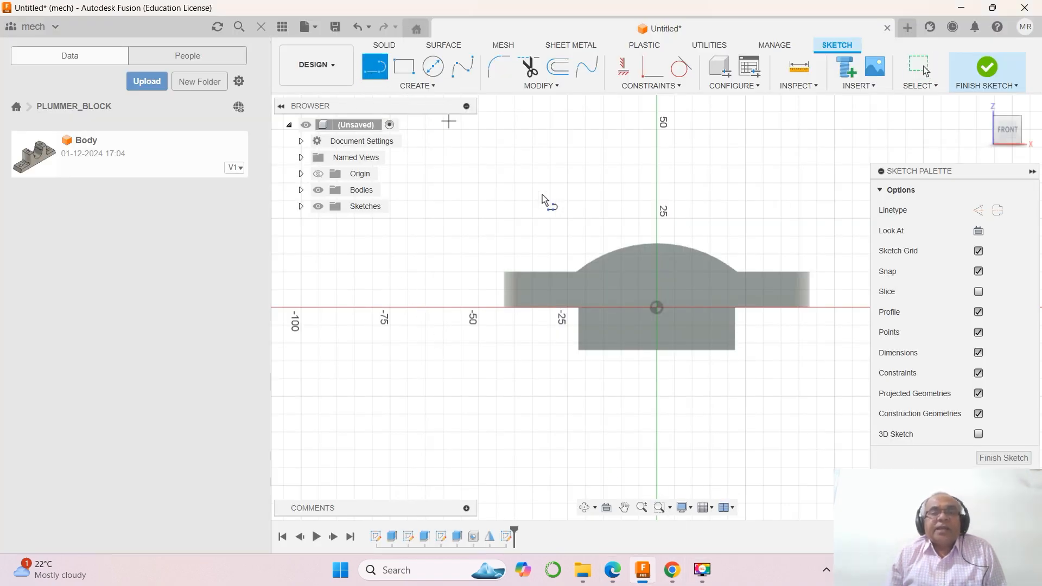
click(579, 350)
click(735, 350)
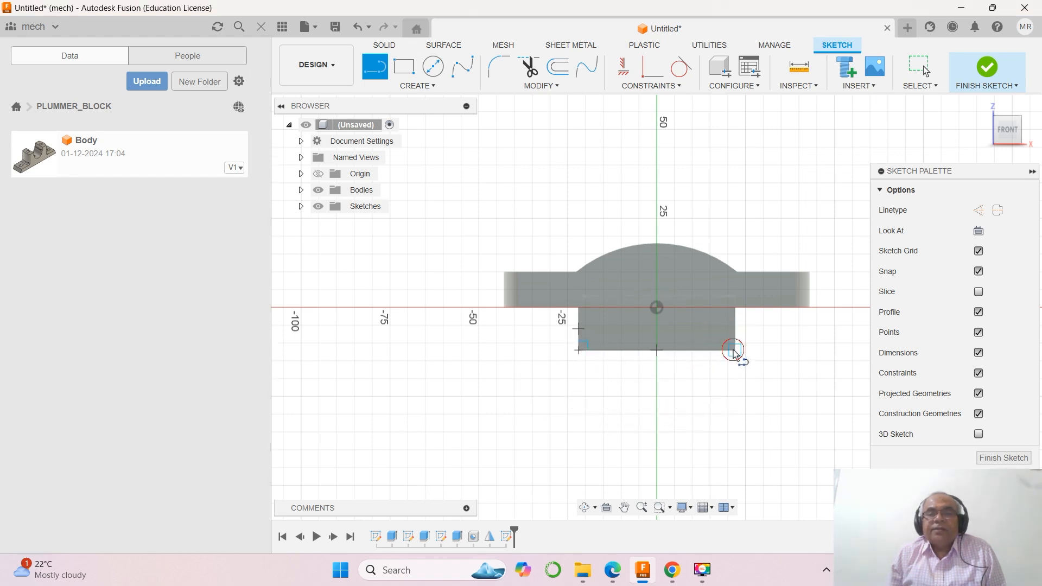
key(Escape)
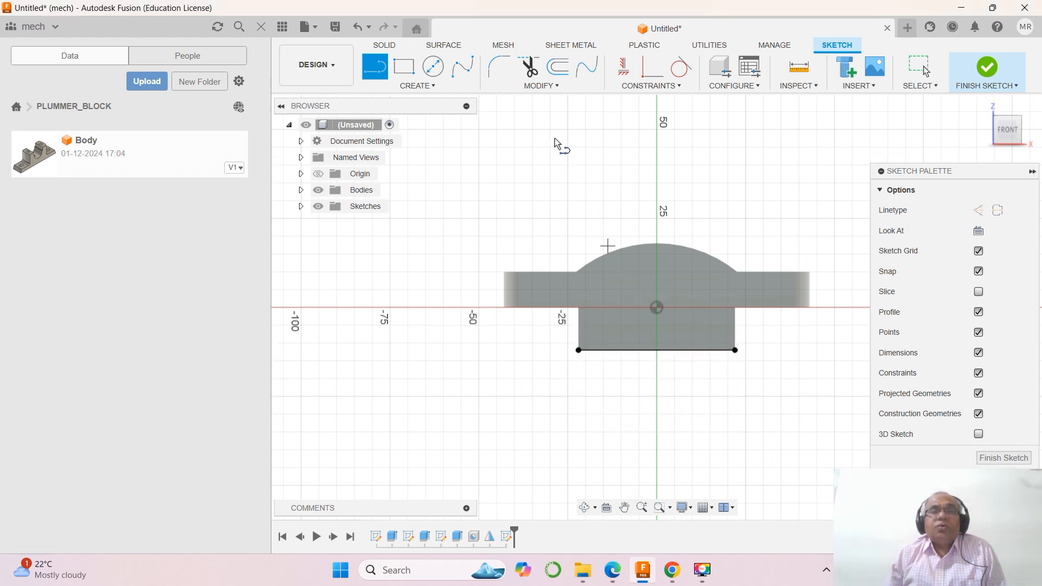
click(557, 68)
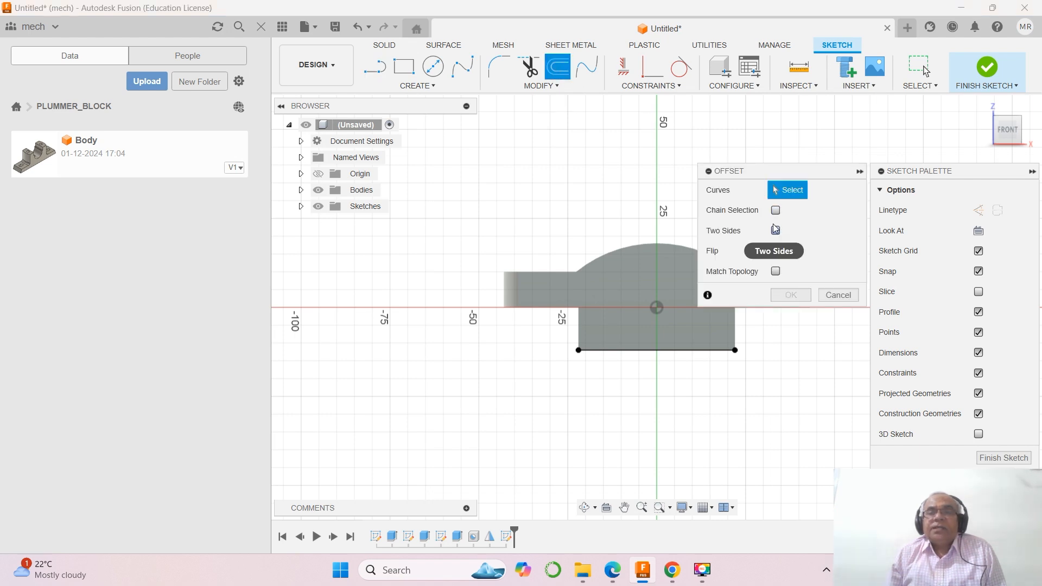
click(673, 352)
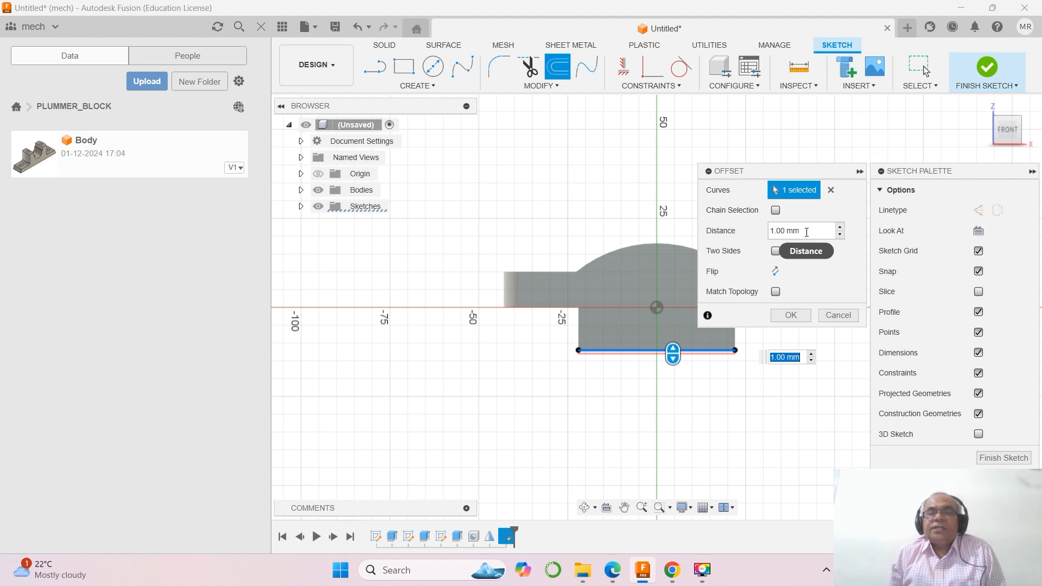
click(787, 230)
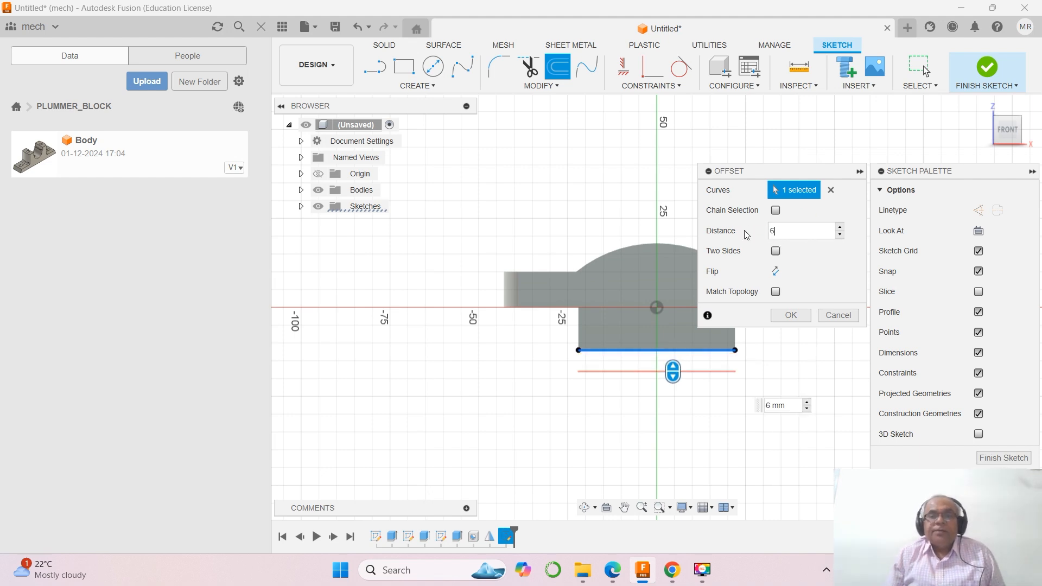
click(788, 316)
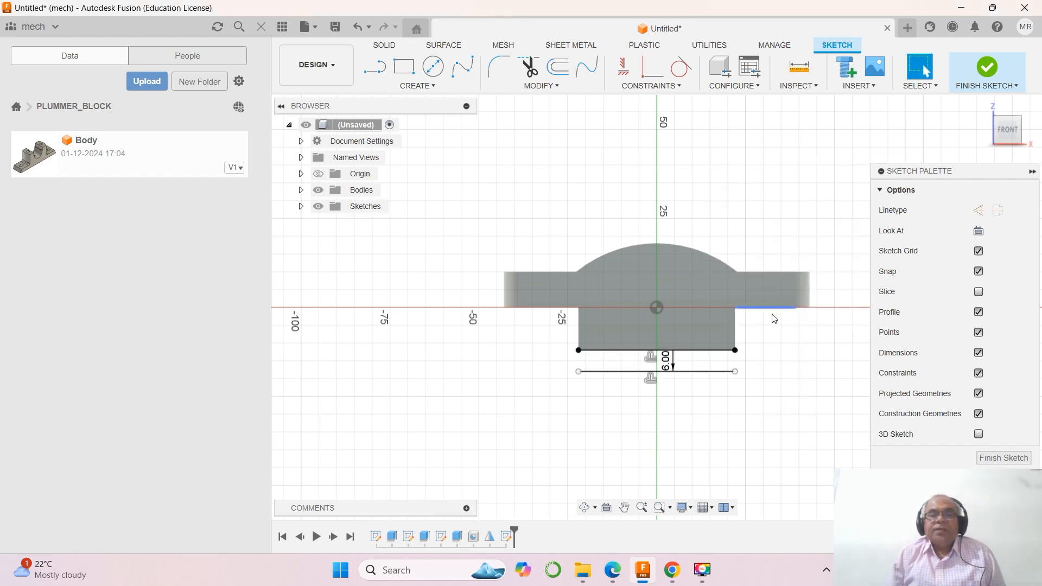
Draw a 38 mm diameter circle centred on the offset line's midpoint, checking the bore radius in the PDF drawing.
click(433, 66)
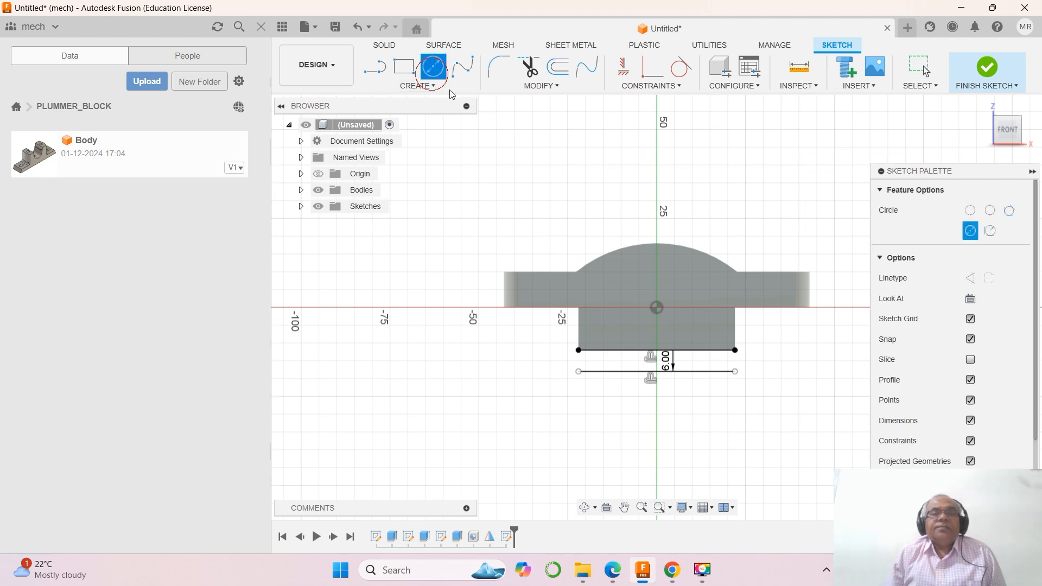
click(656, 372)
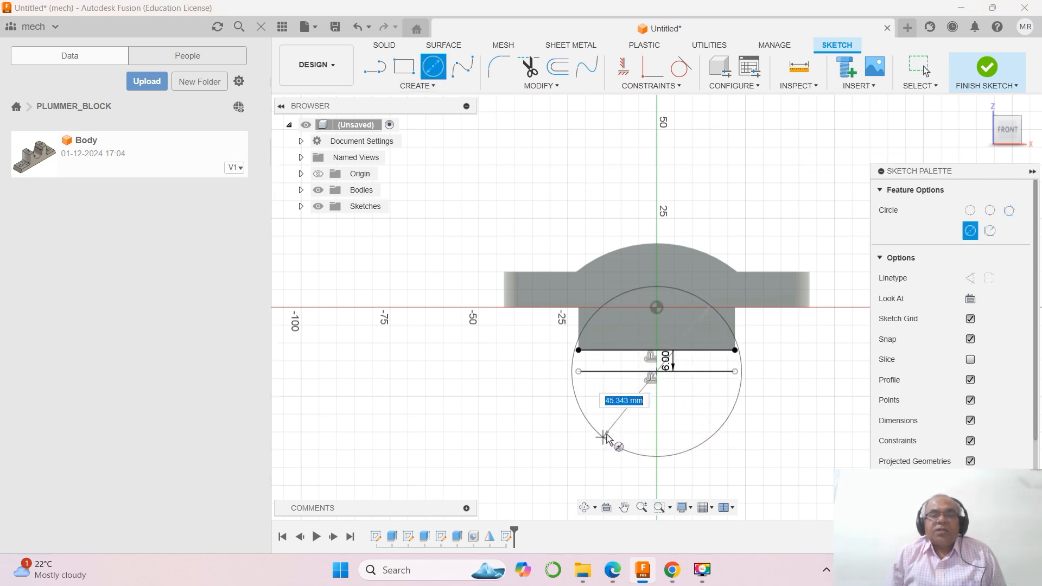
click(612, 570)
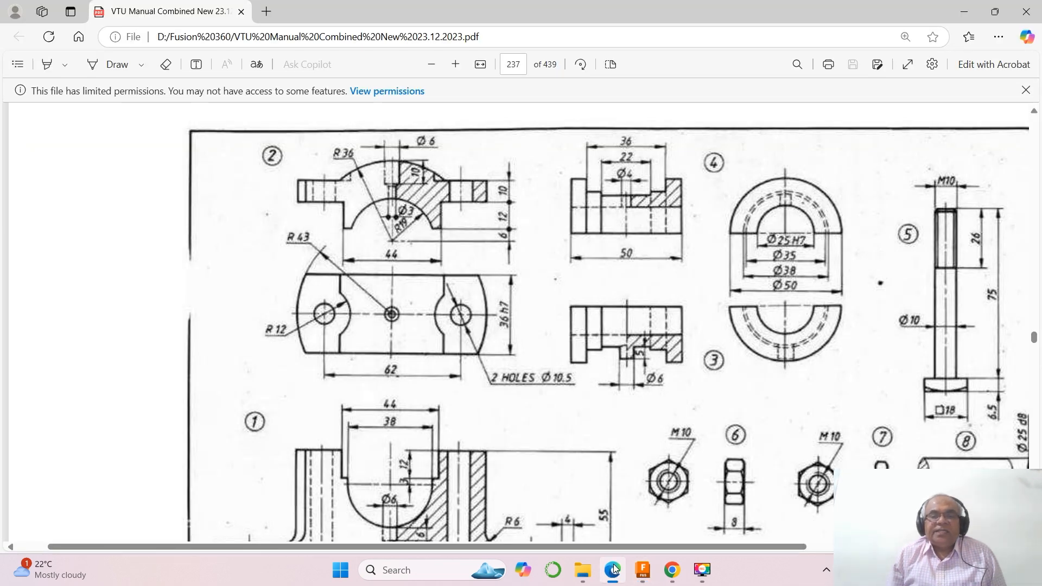
click(643, 570)
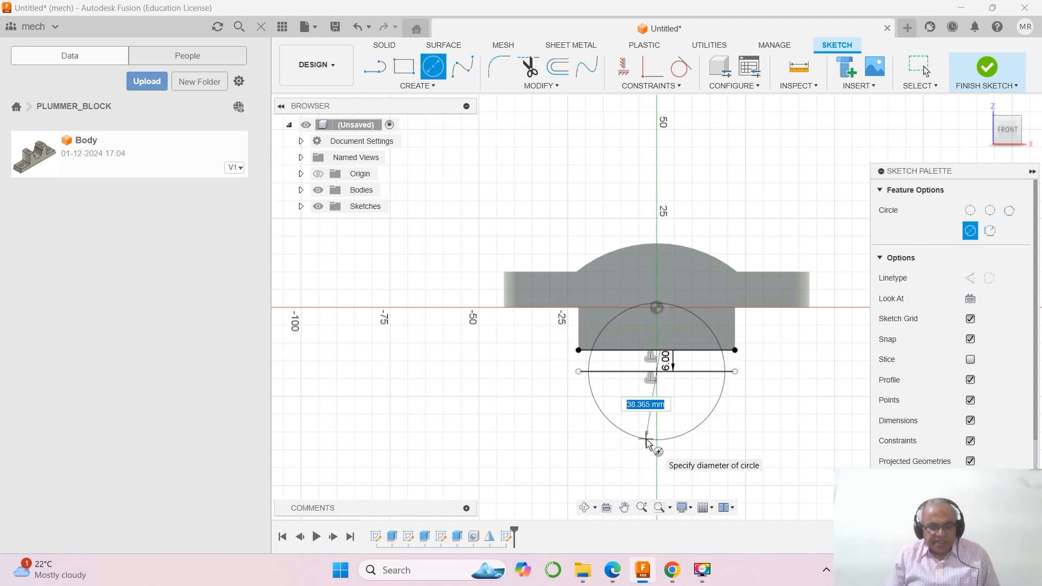
text(3)
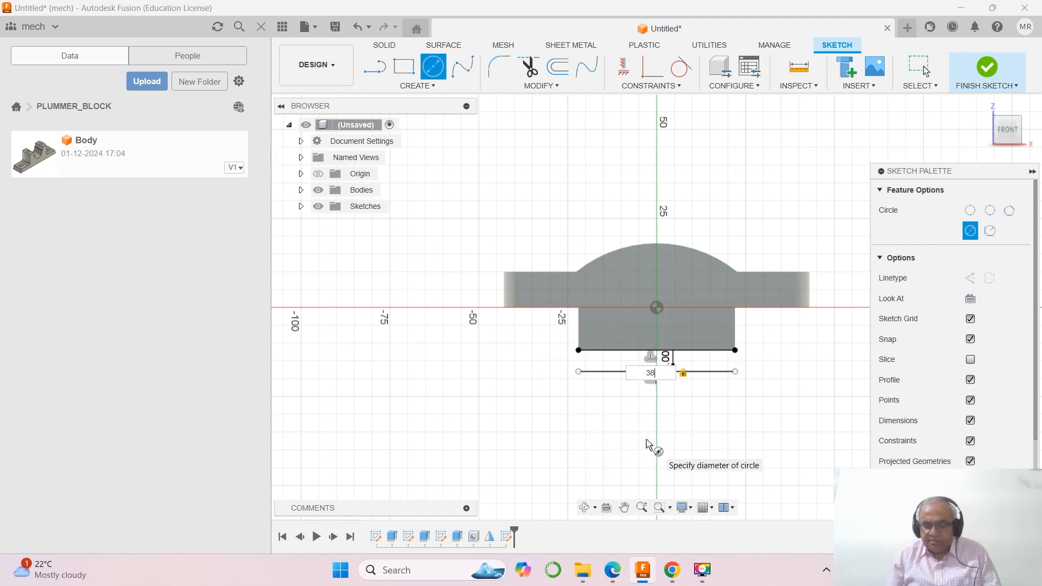
text(8)
key(Return)
key(Escape)
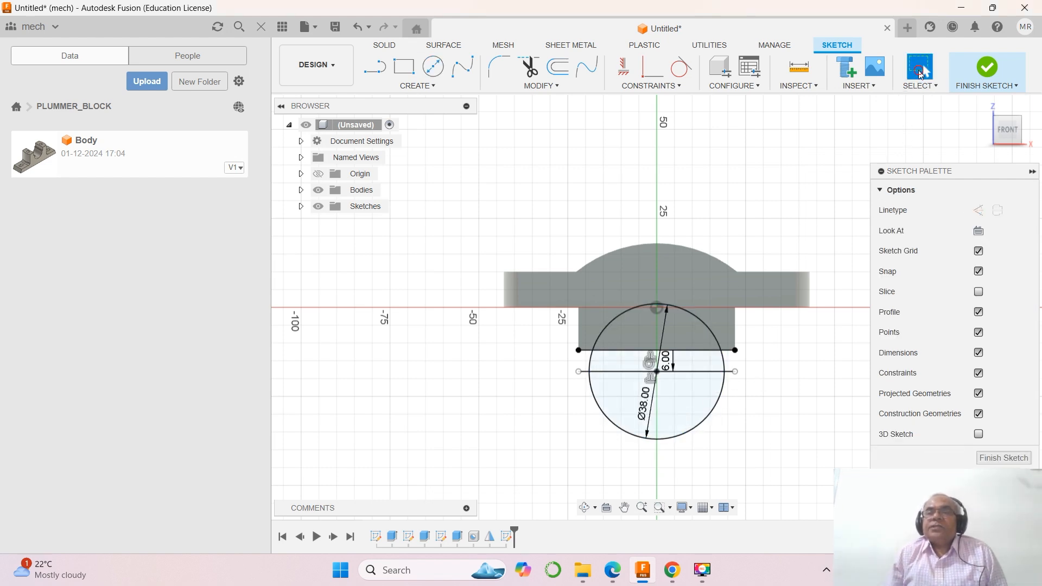
Delete the offset line and the line along the block's bottom edge, keeping only the circle.
click(696, 372)
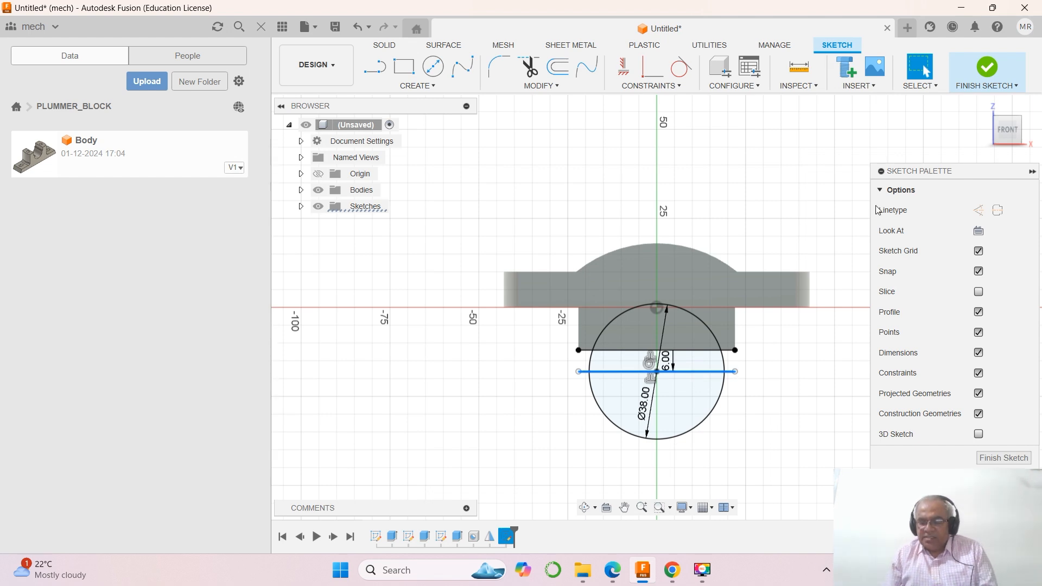
key(Delete)
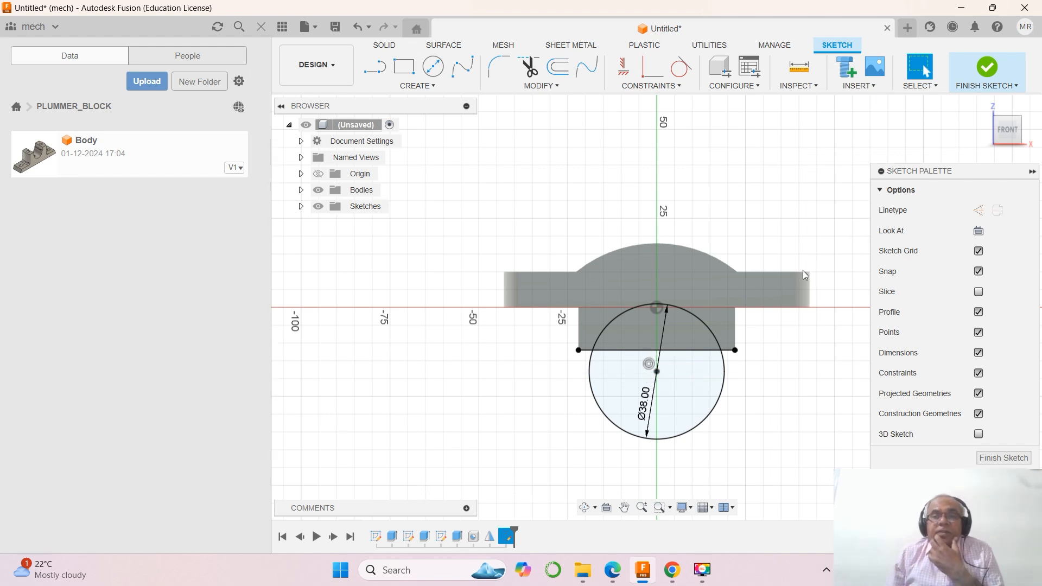
click(733, 353)
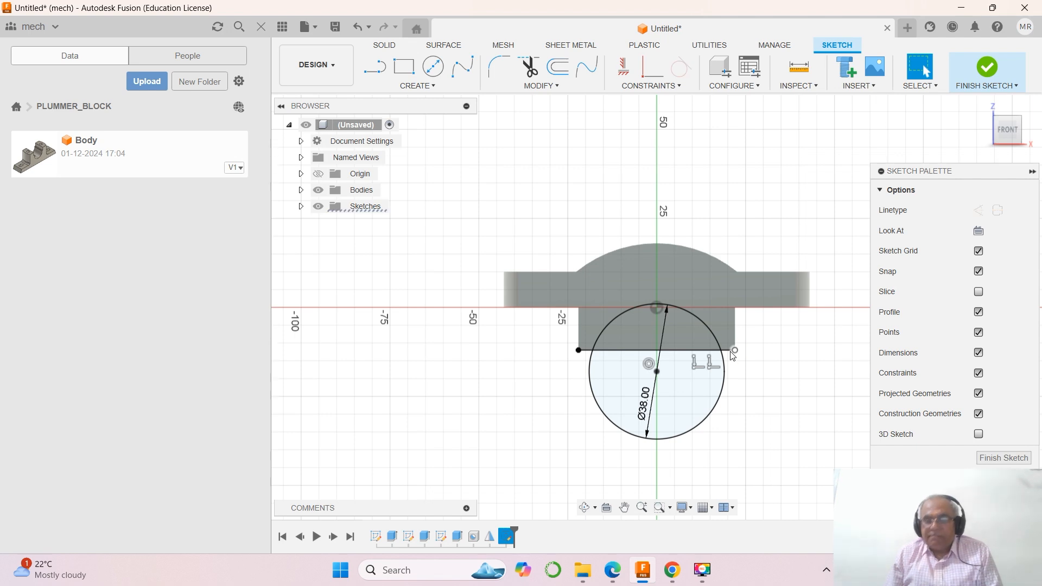
click(677, 351)
key(Delete)
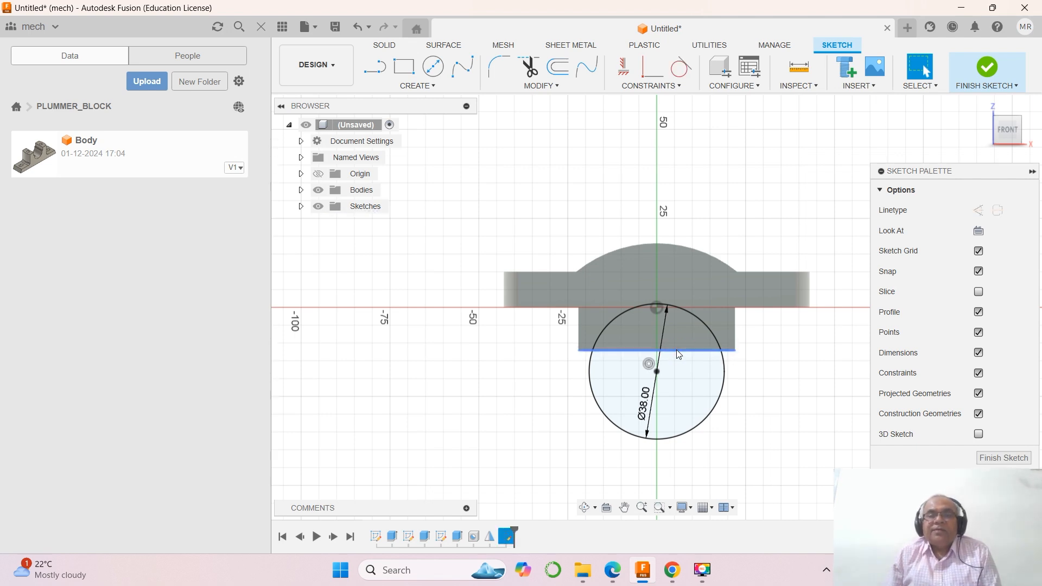
click(724, 352)
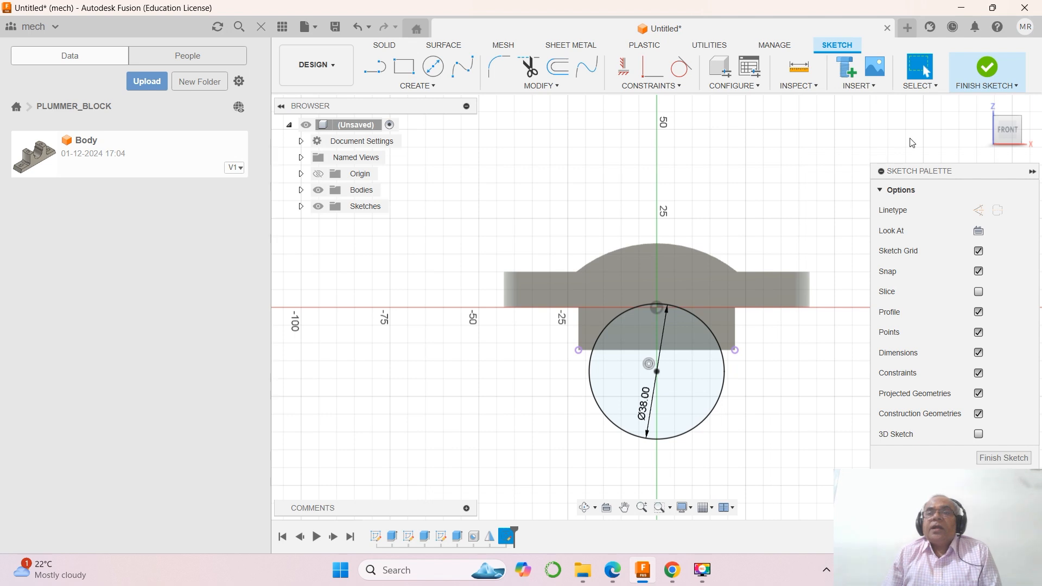
Finish the sketch and extrude the 38 mm circle as a cut through the cap with extent All to form the bore.
click(985, 76)
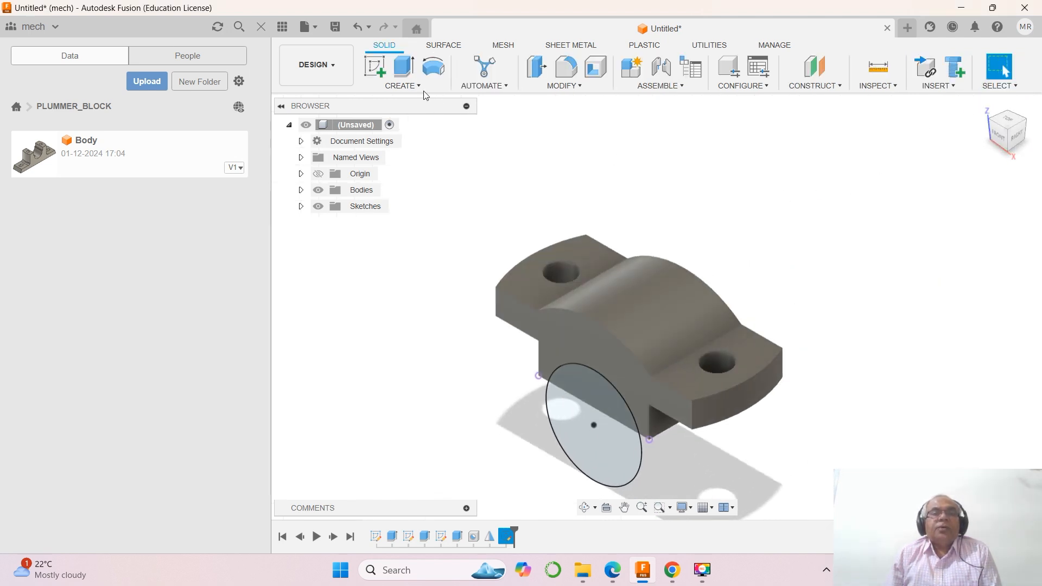
click(410, 68)
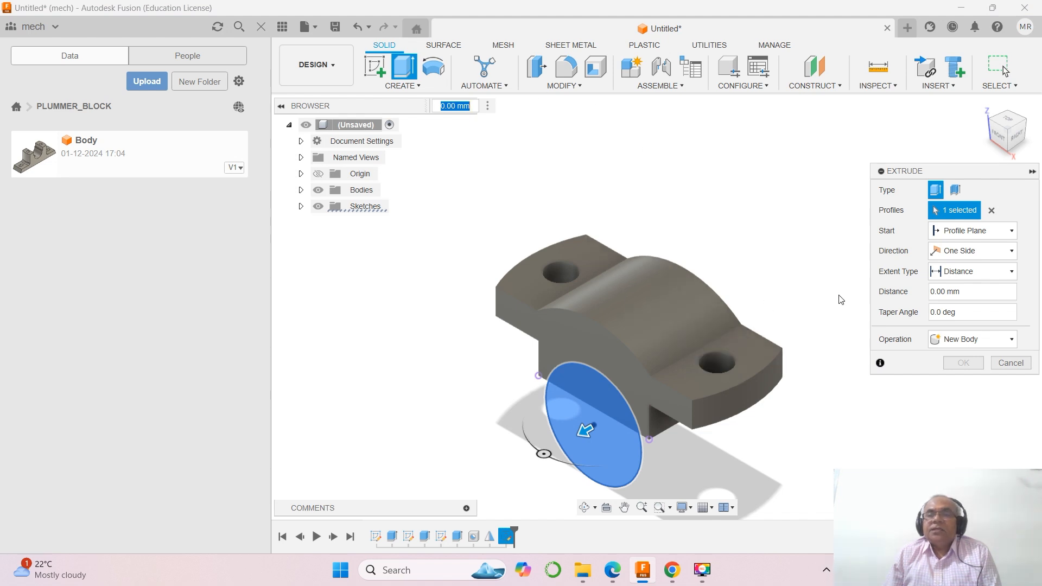
click(1012, 340)
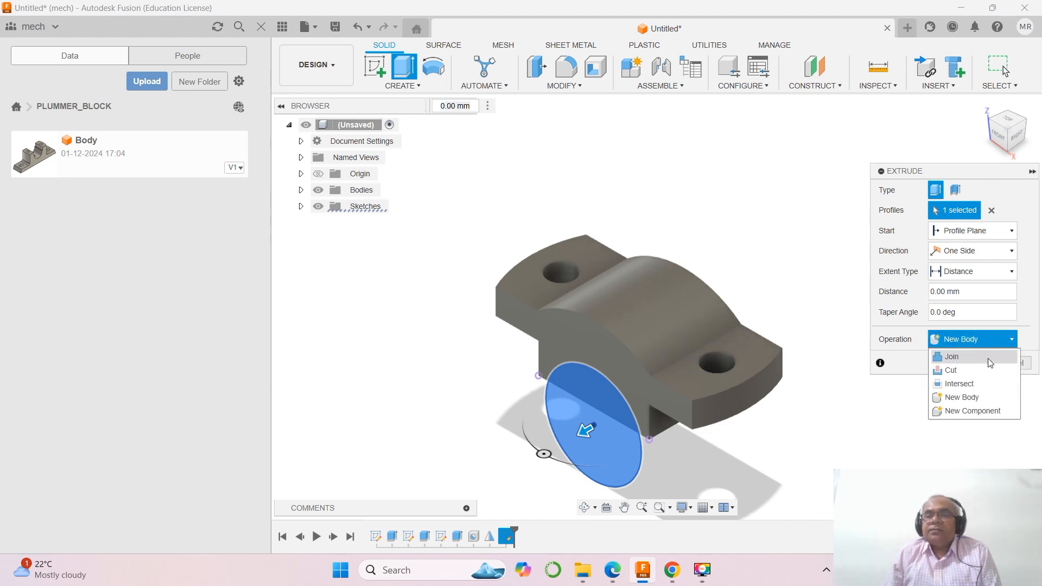
click(978, 370)
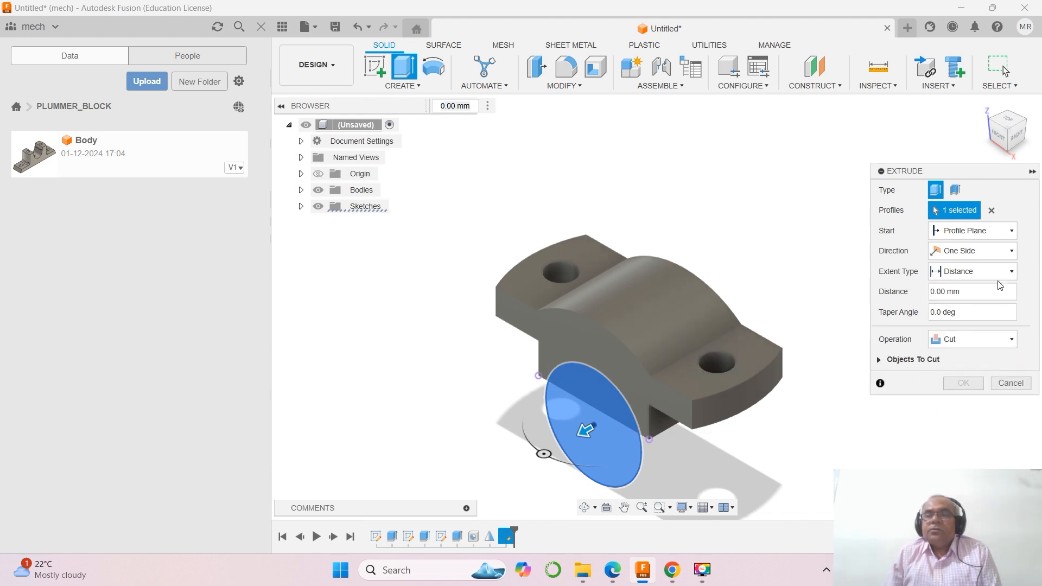
click(1011, 271)
click(965, 319)
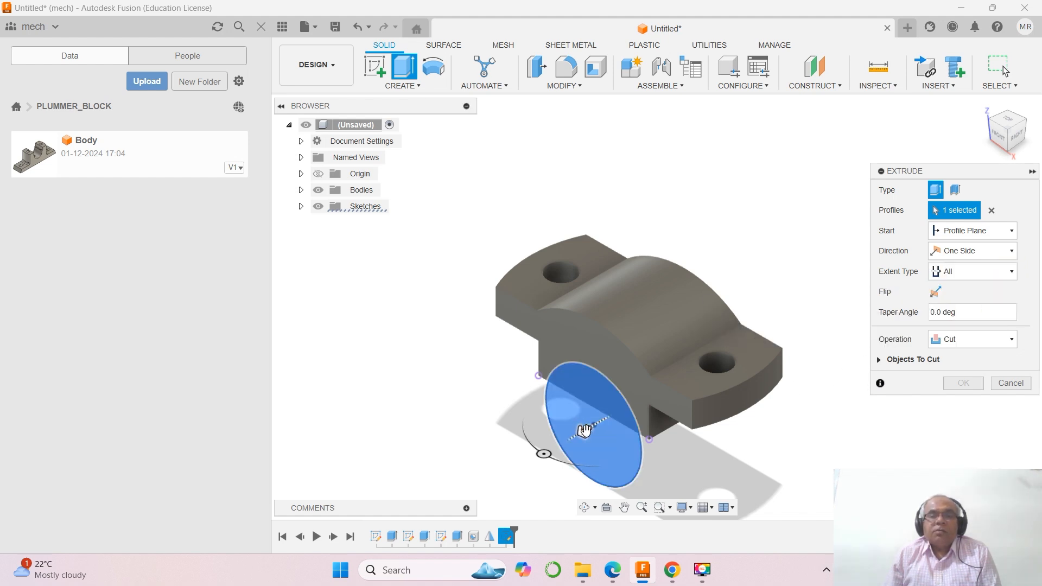
drag(589, 426, 851, 327)
click(962, 380)
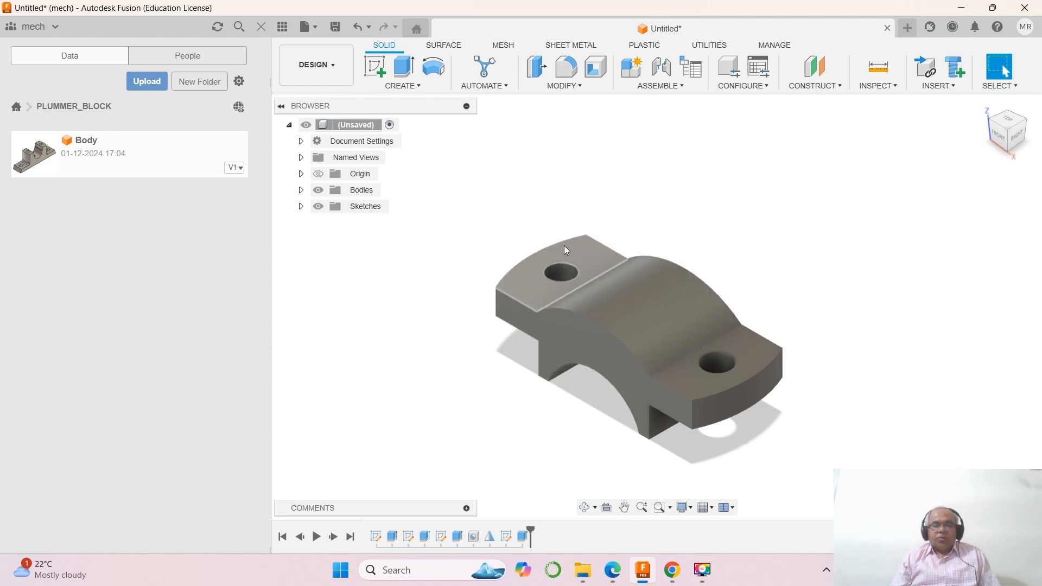
Check the relief around the bolt holes in the PDF drawing and start a sketch on the top face of the cap's left flange.
click(612, 570)
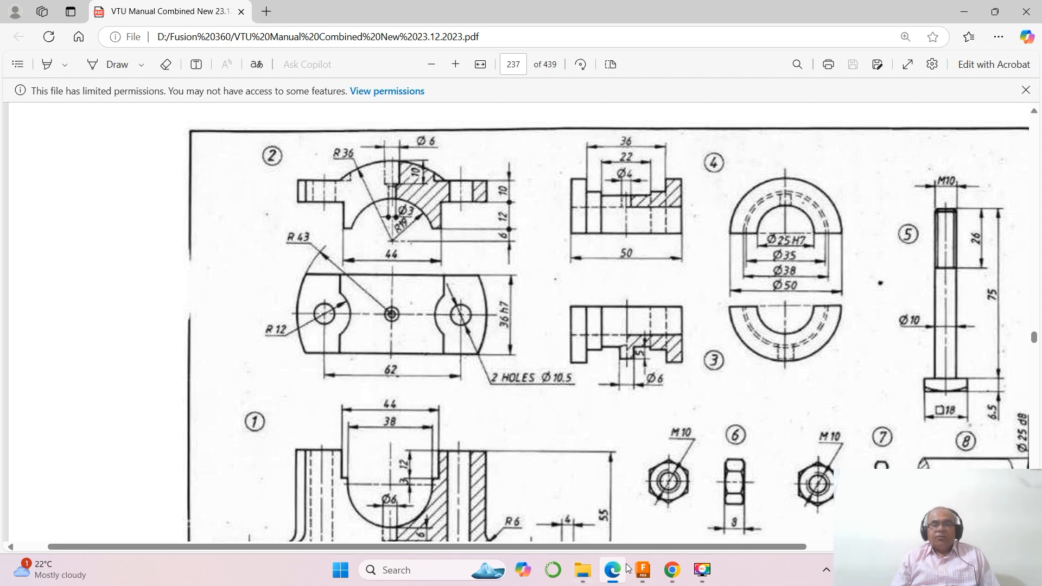
click(642, 570)
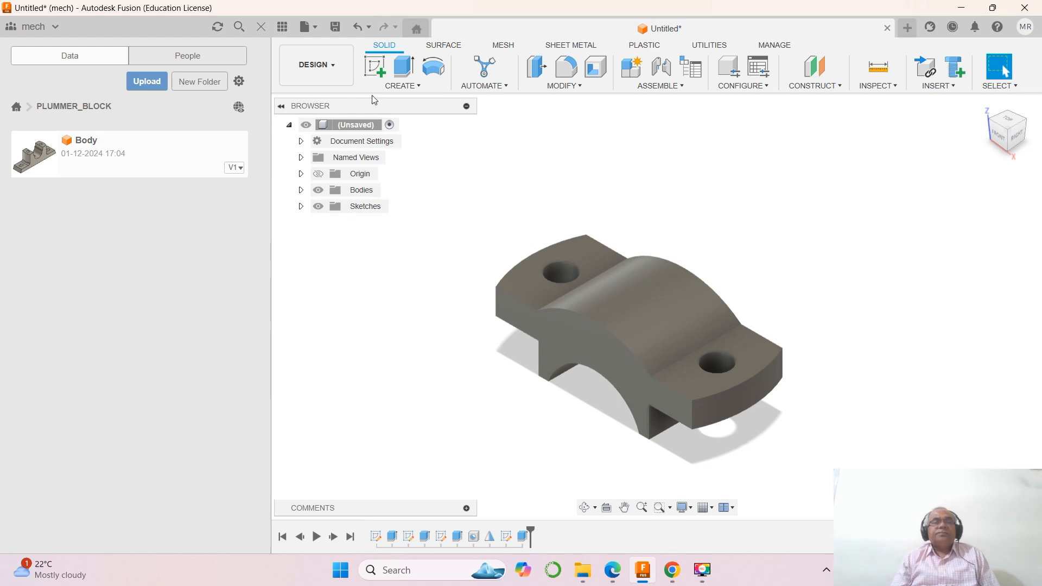
click(401, 86)
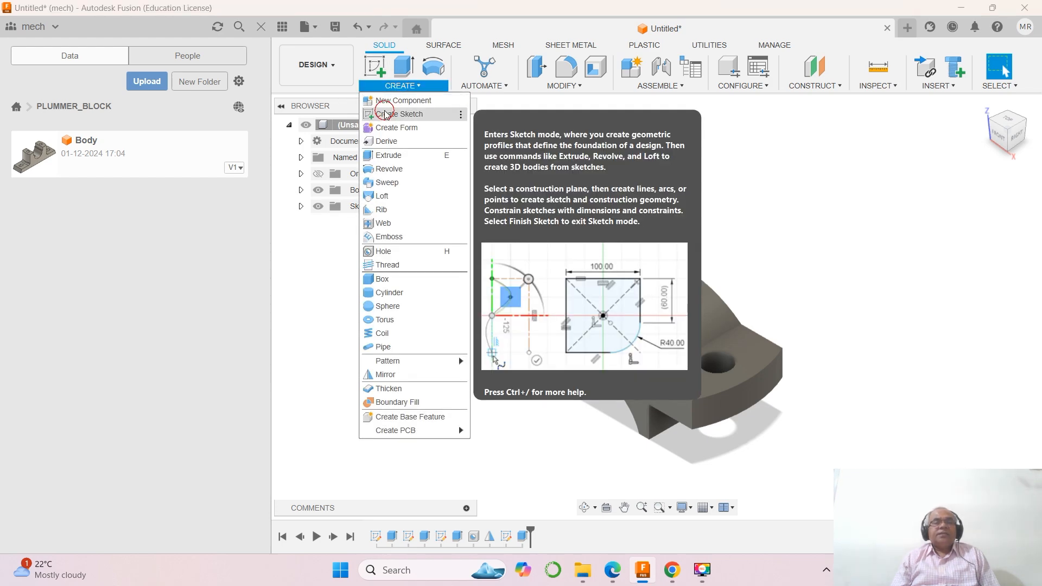
click(386, 115)
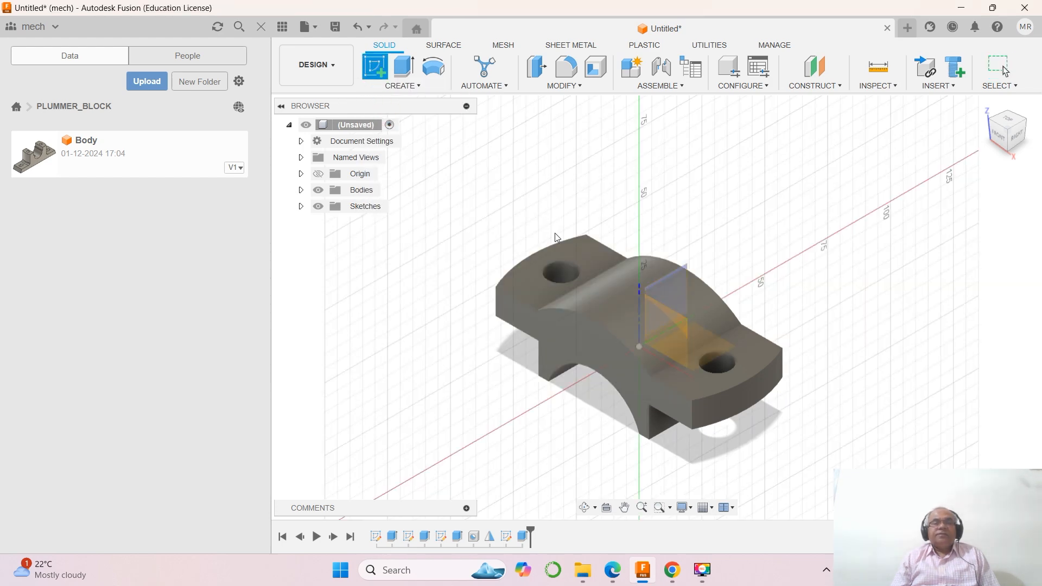
click(557, 262)
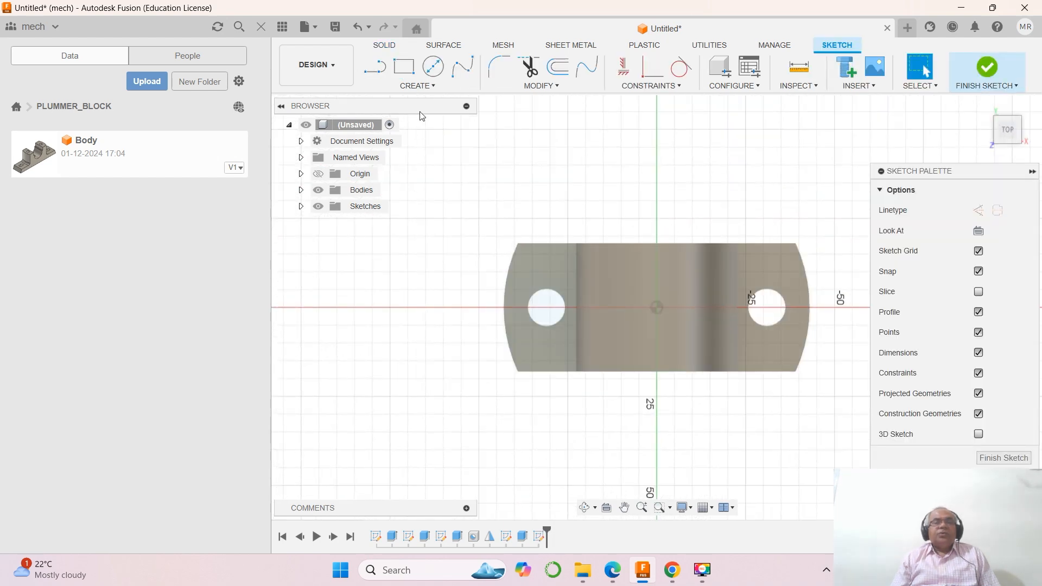
Draw a 24 mm diameter circle concentric with the left bolt hole, checking the R12 radius in the PDF drawing.
click(433, 66)
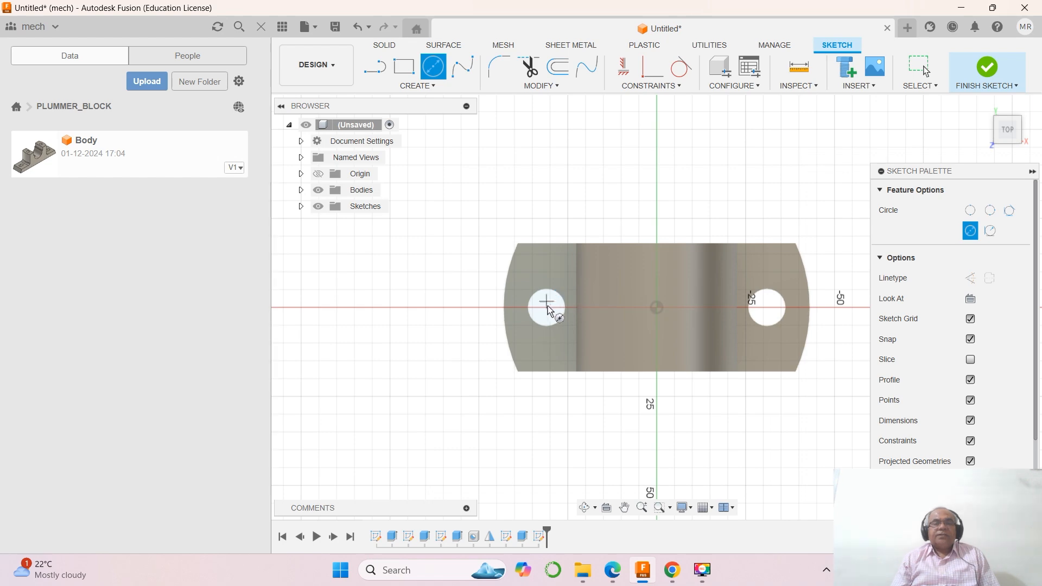
click(547, 308)
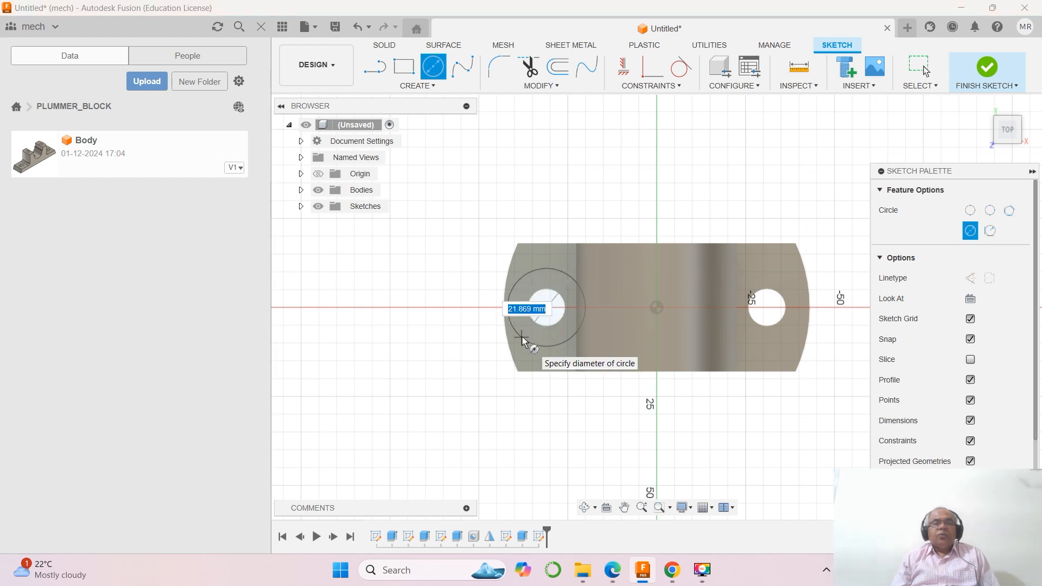
click(612, 570)
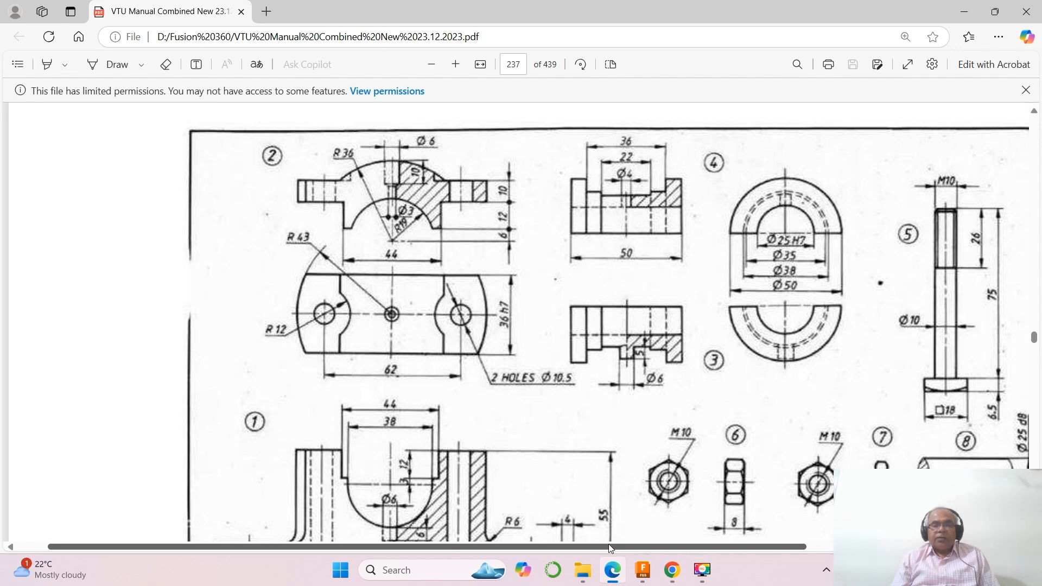
click(643, 570)
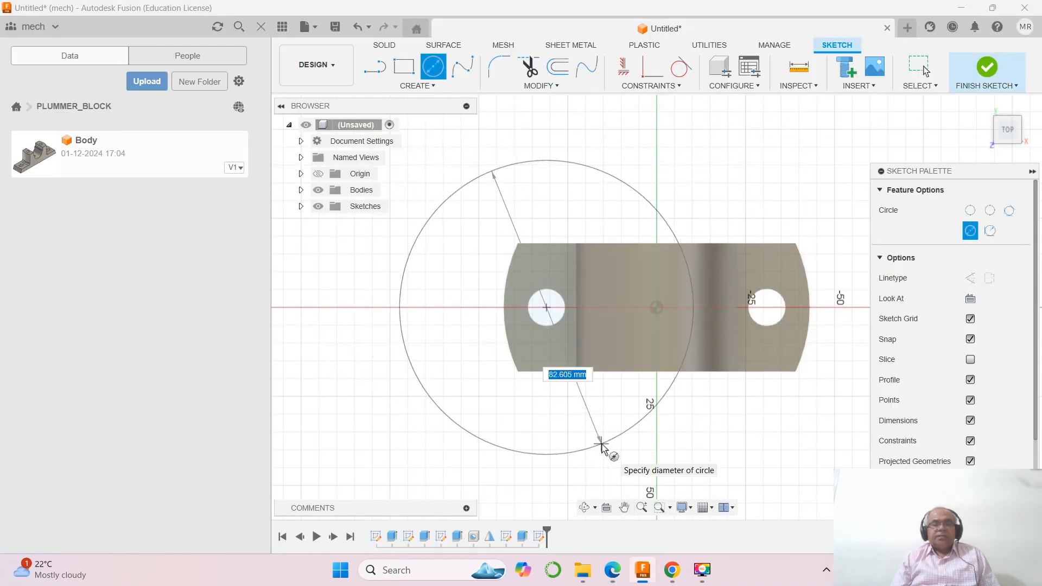
text(24)
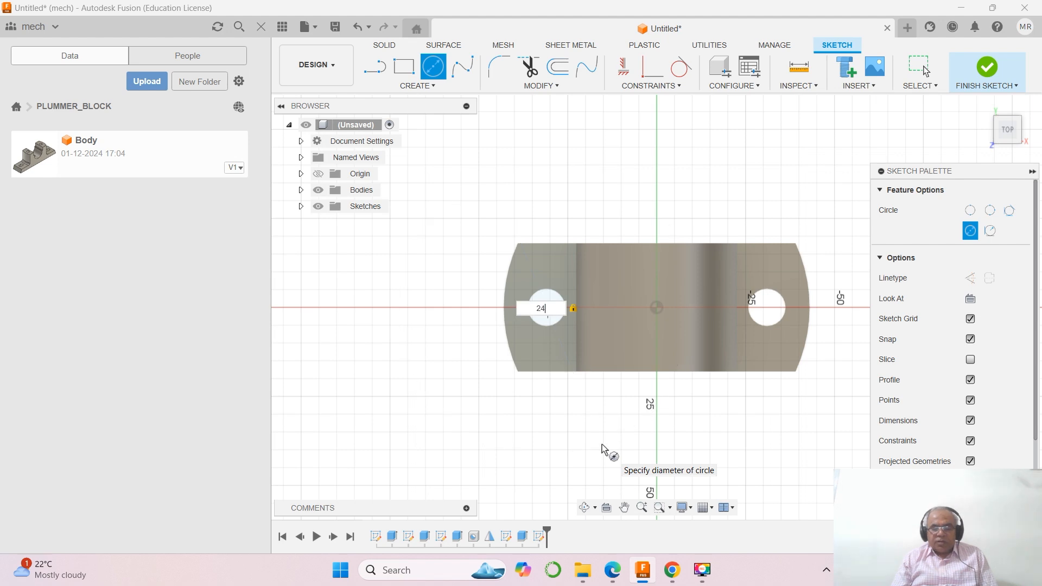
key(Return)
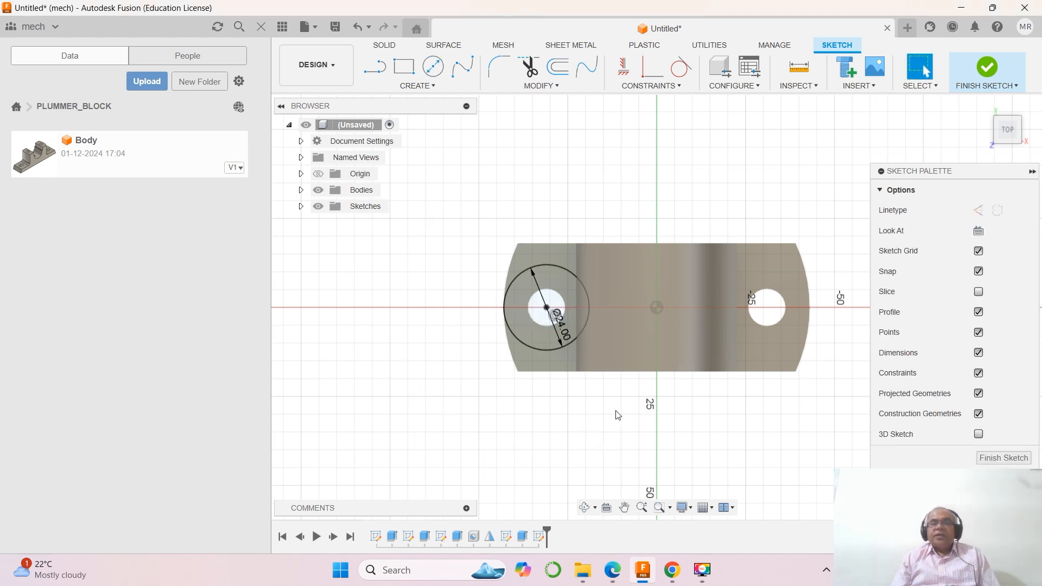
Sketch a vertical line along the flange's inner edge between its two intersections with the 24 mm circle.
middle_drag(813, 389, 816, 417)
key(l)
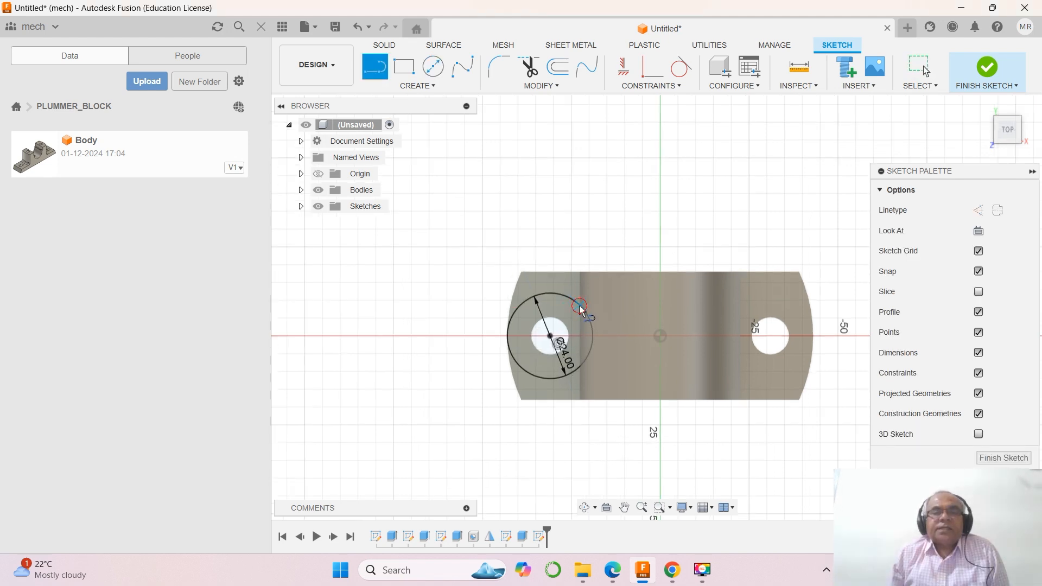
click(579, 307)
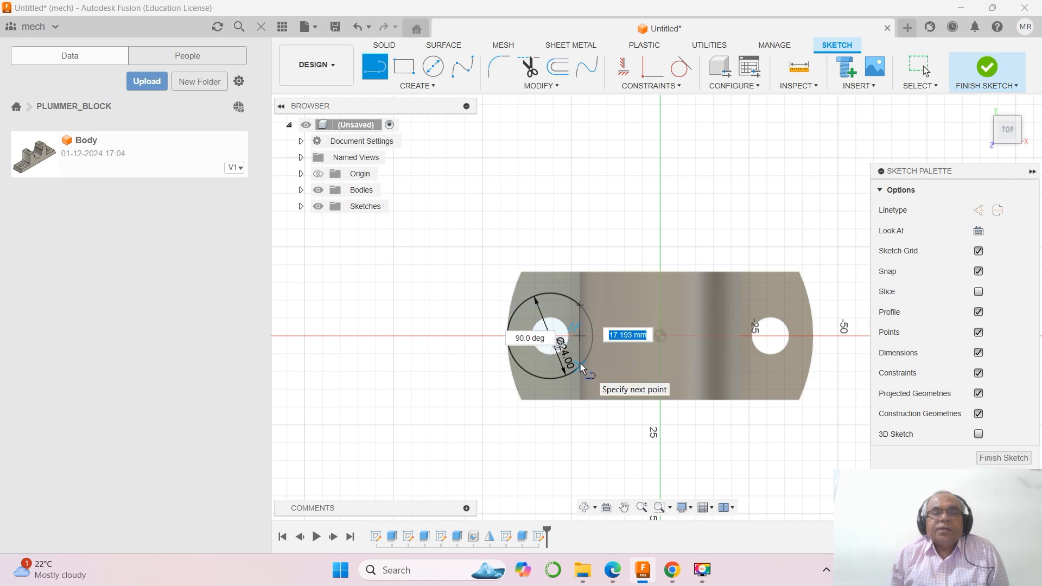
double_click(580, 366)
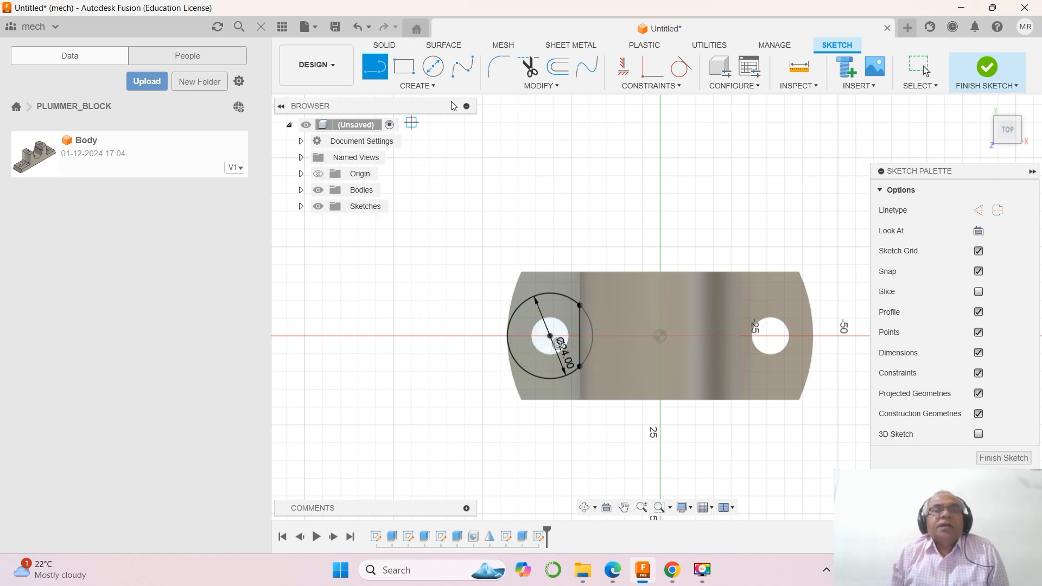
Trim the circle's arcs lying over the flange, keeping only the segment beyond the line, and finish the sketch.
click(533, 69)
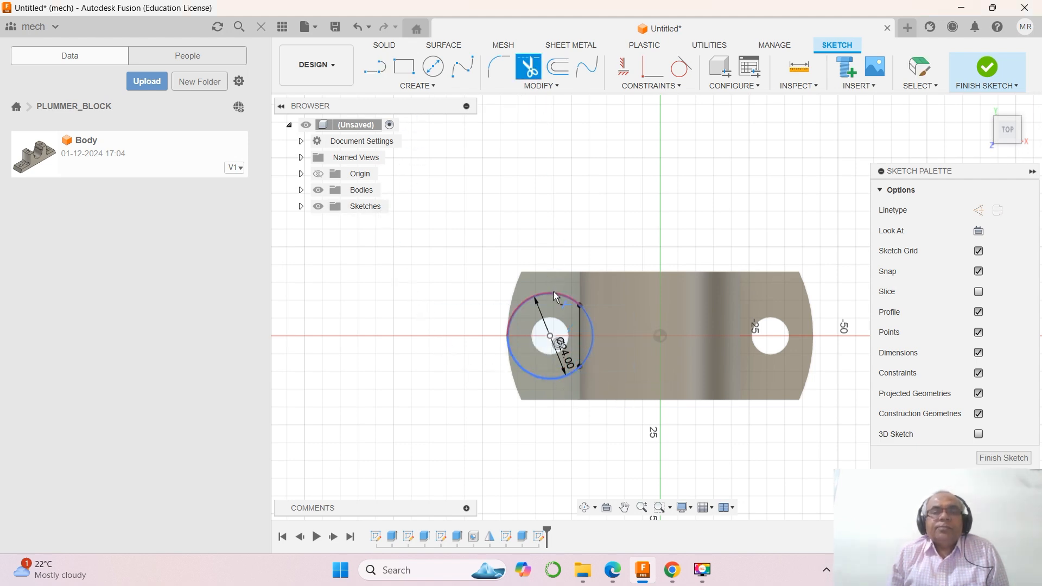
click(555, 296)
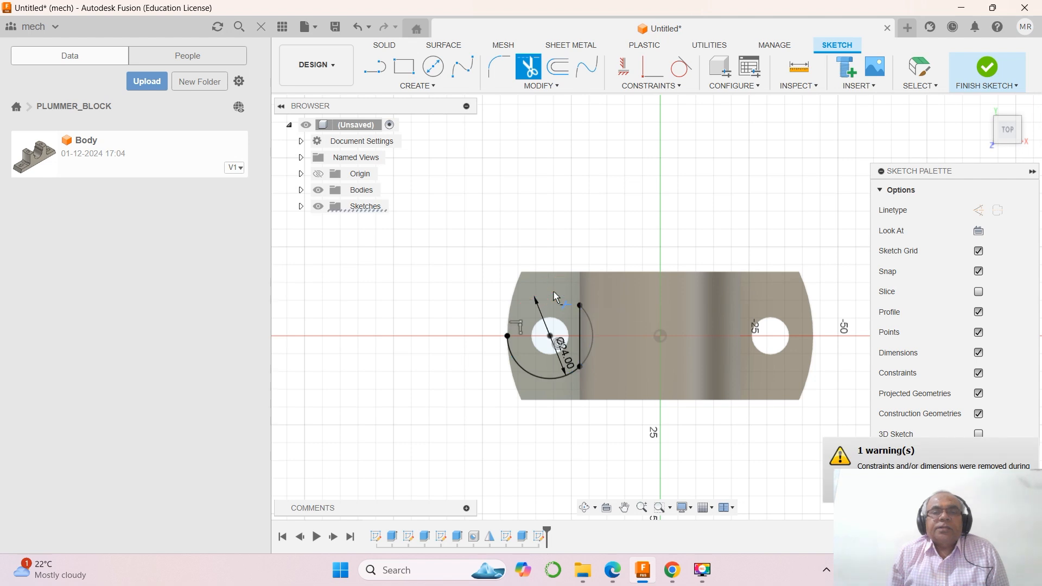
click(545, 379)
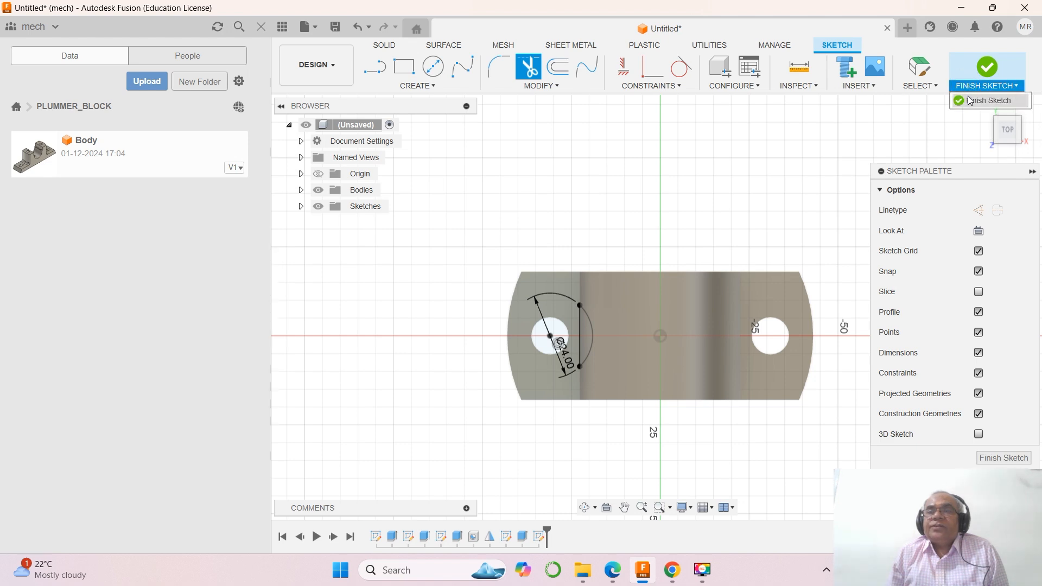
click(987, 68)
click(979, 101)
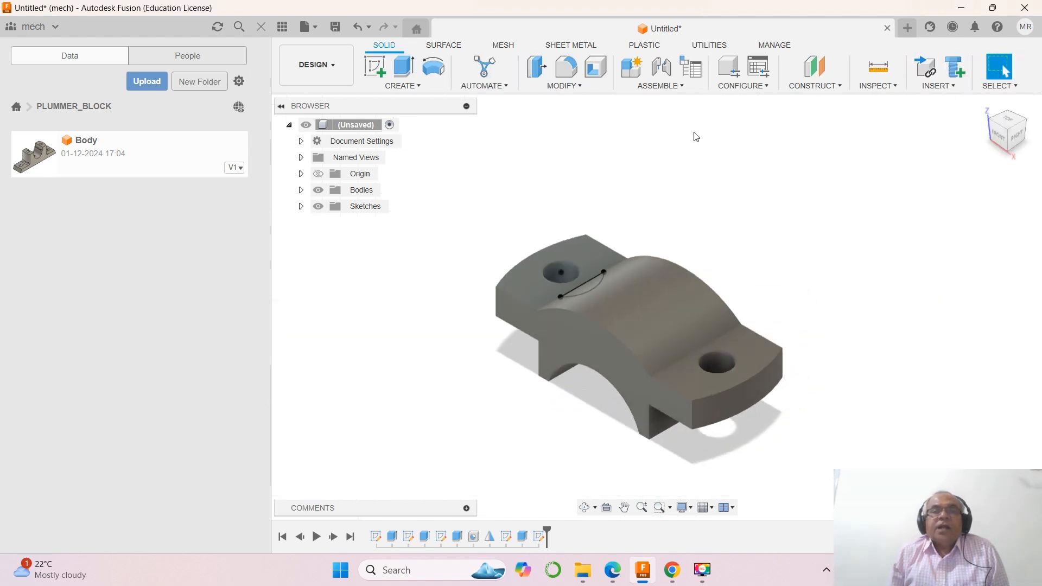
Extrude the small arc segment 15 mm upward as a cut into the domed section beside the left bolt hole.
click(405, 73)
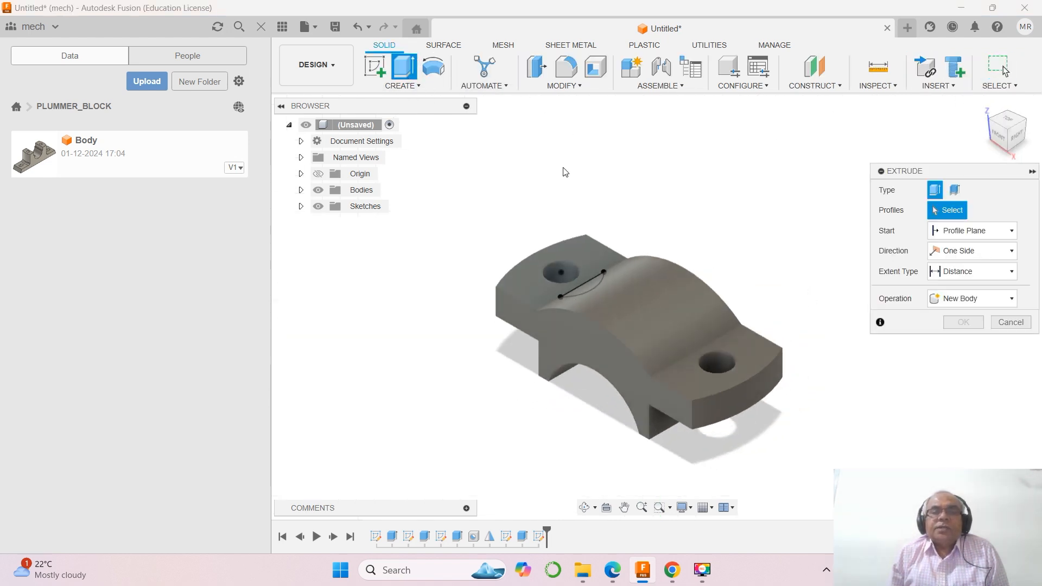
click(595, 285)
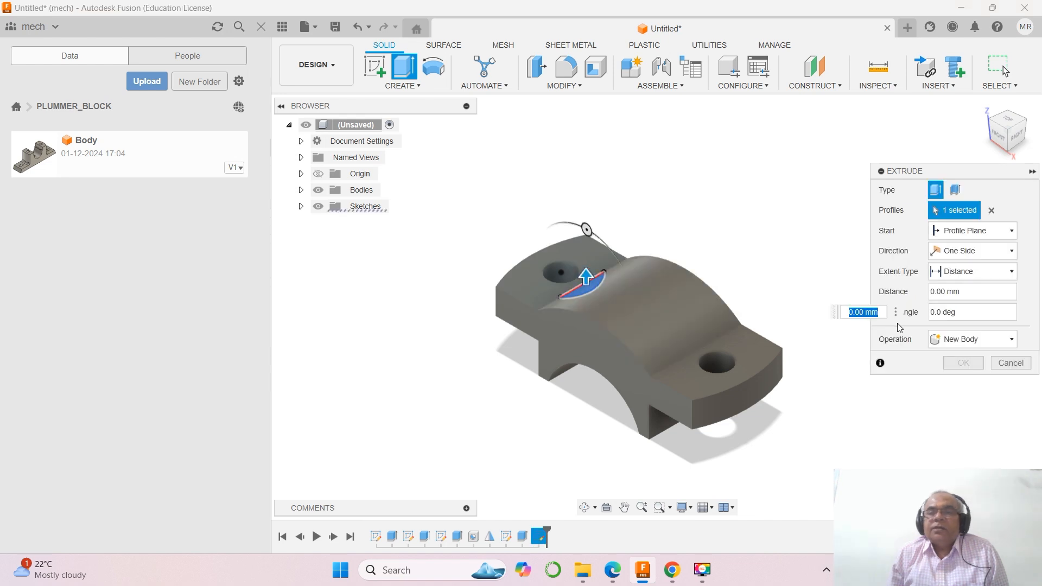
click(1011, 339)
click(973, 369)
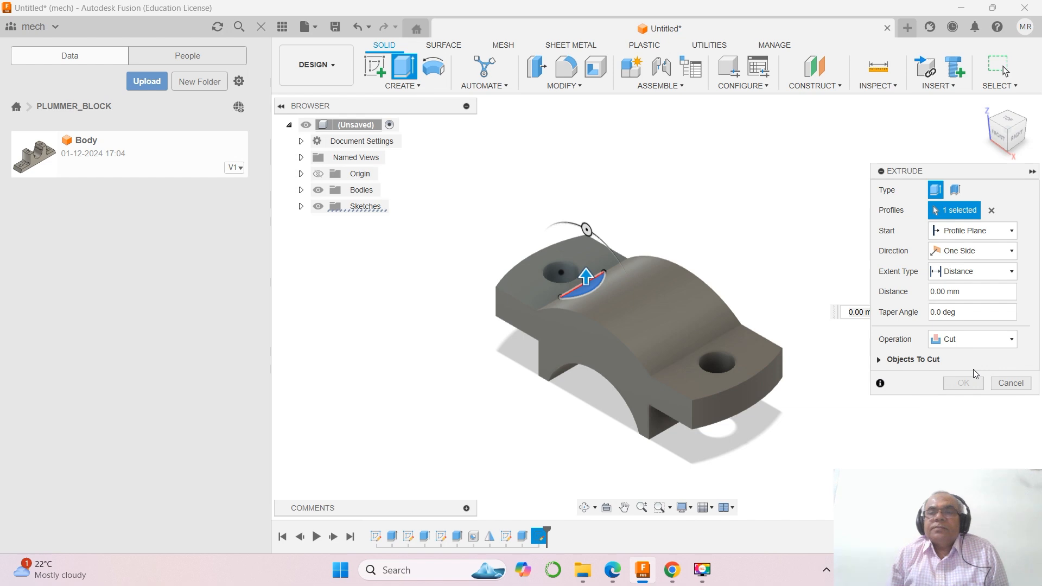
drag(978, 294, 934, 294)
text(15)
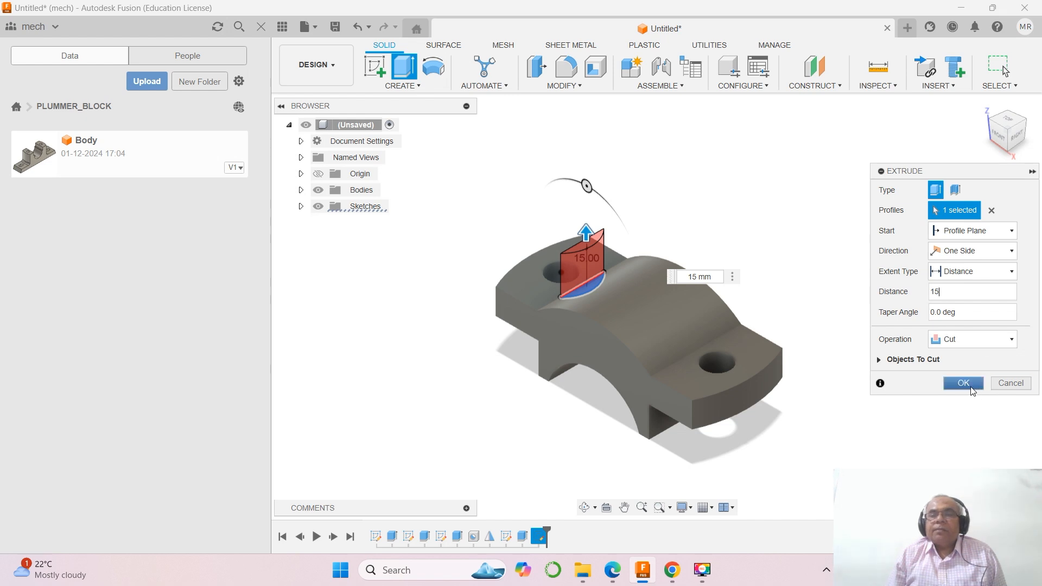
click(963, 383)
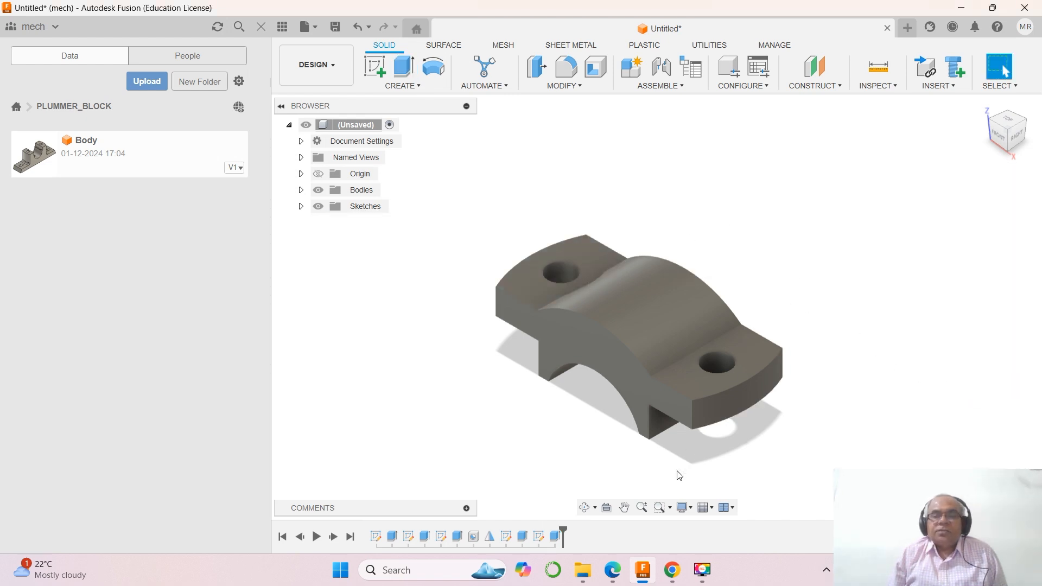
Mirror the 15 mm arc-segment cut across the cap's central plane onto the opposite bolt hole.
click(585, 510)
mouse_move(467, 309)
mouse_down()
mouse_move(502, 321)
mouse_move(546, 298)
mouse_move(516, 274)
mouse_move(475, 275)
mouse_move(423, 295)
mouse_move(497, 328)
mouse_move(493, 344)
mouse_move(465, 266)
mouse_up()
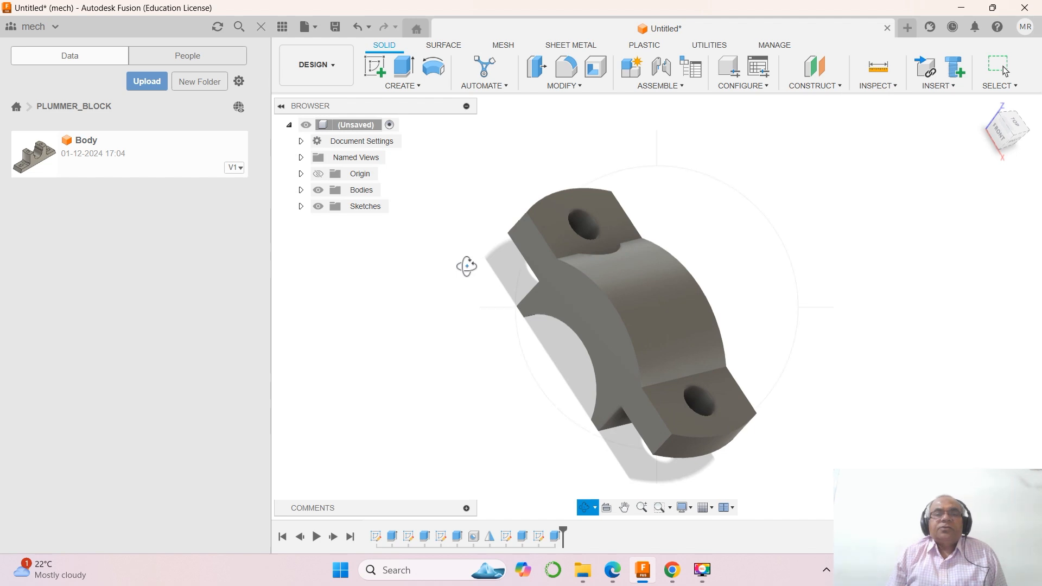
right_click(466, 270)
click(440, 329)
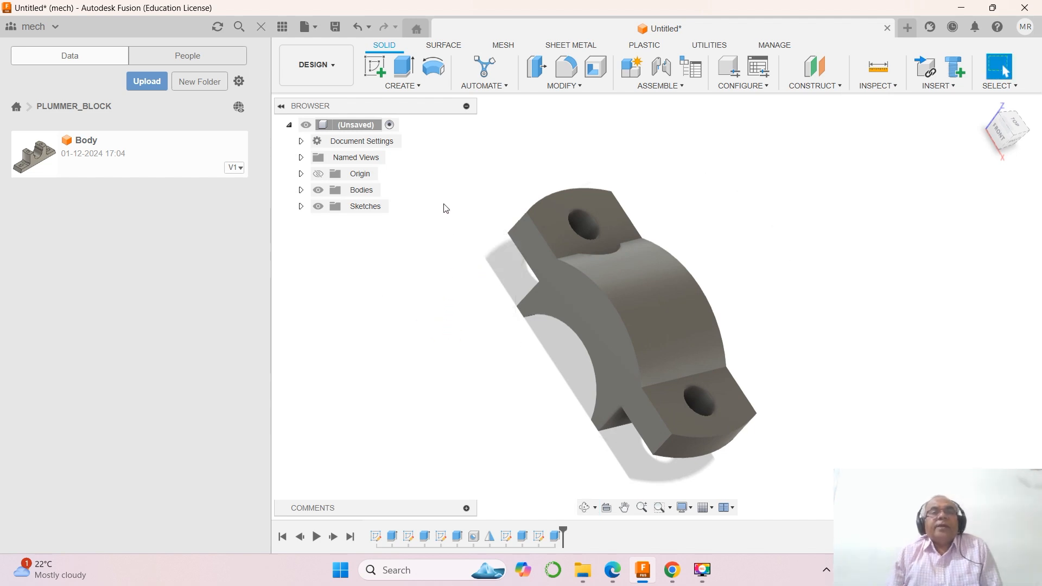
click(402, 85)
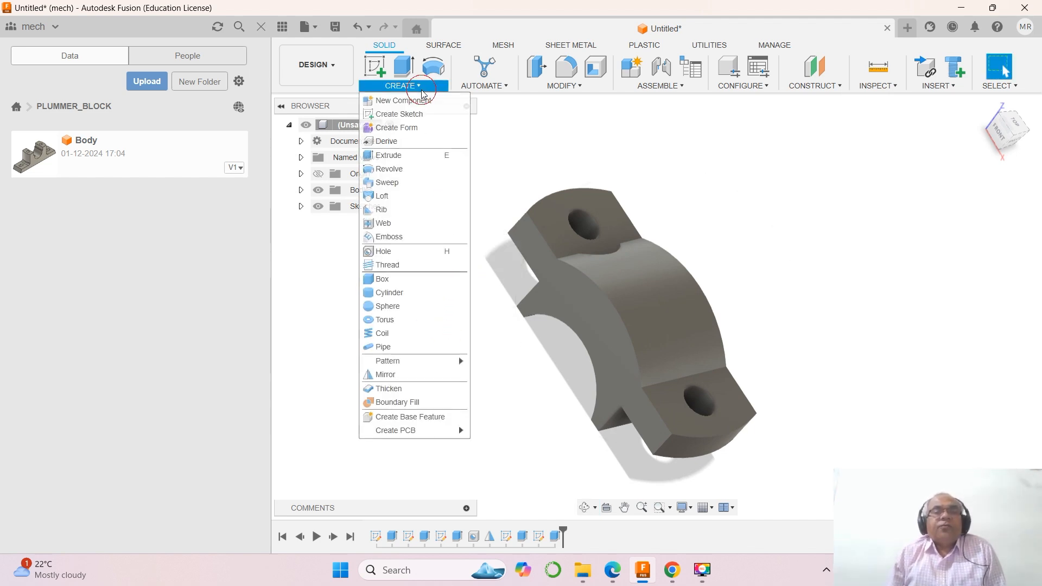
click(418, 376)
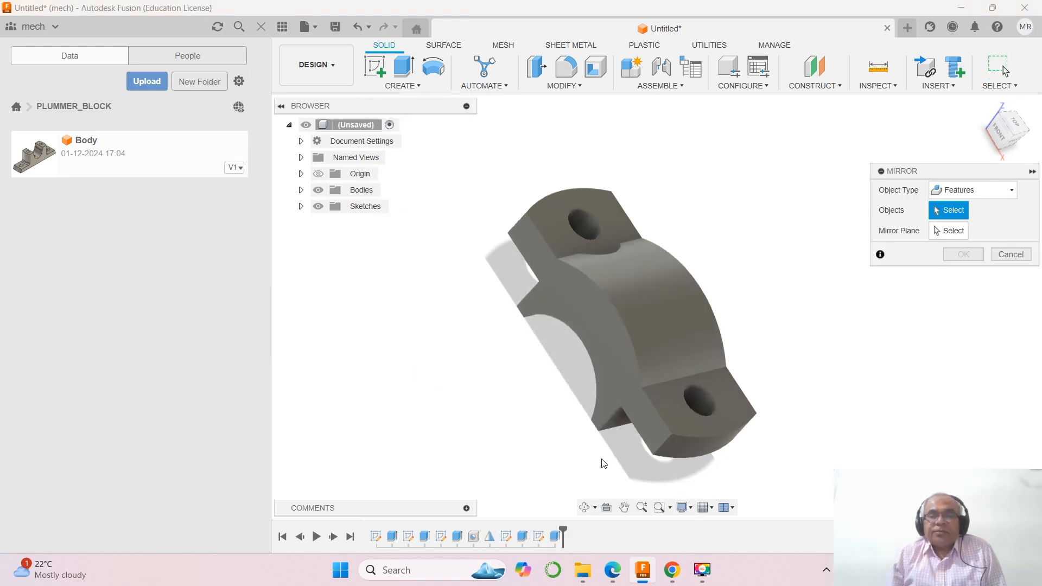
click(556, 536)
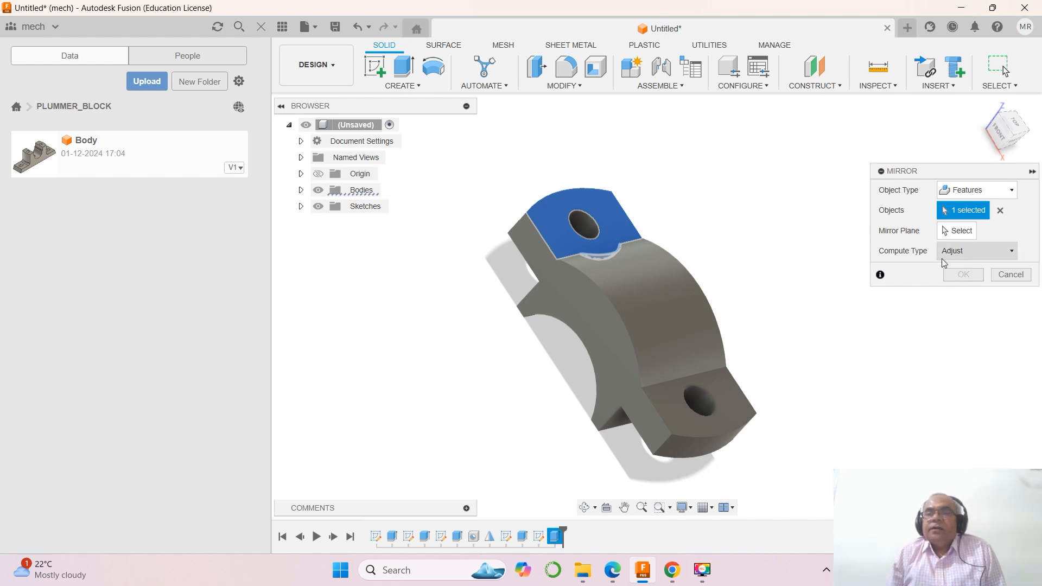
click(955, 230)
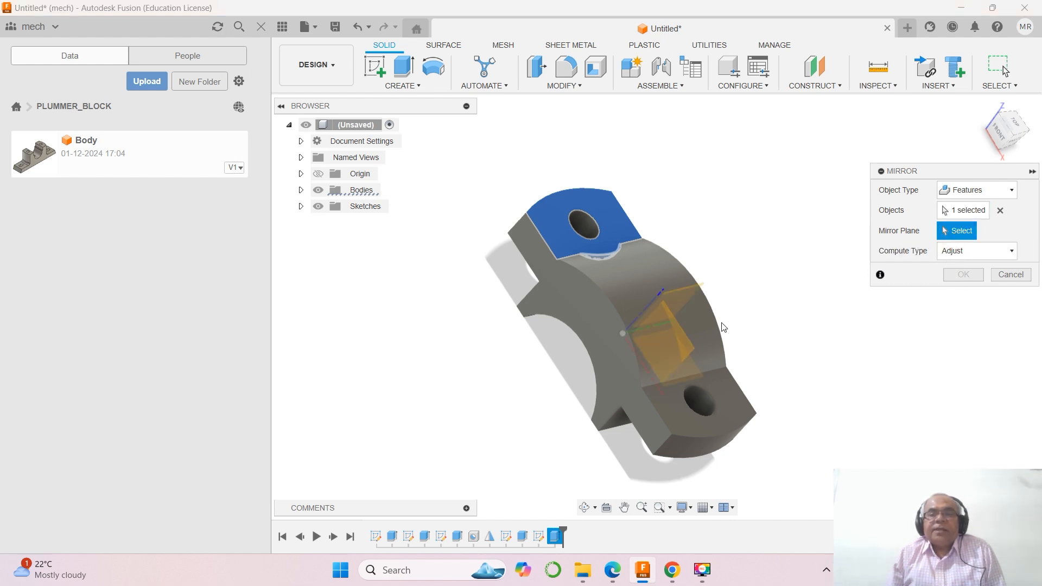
click(690, 289)
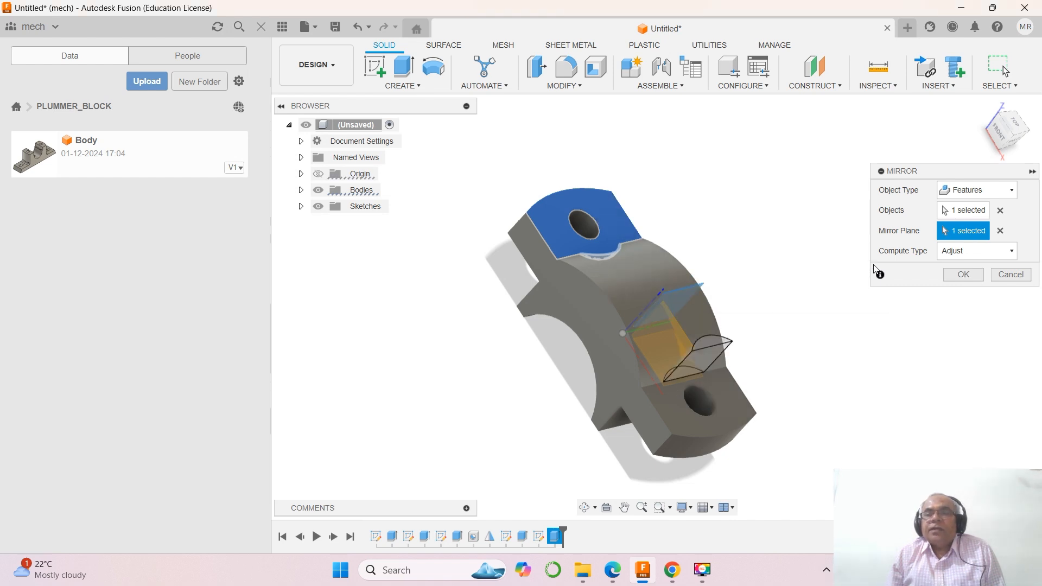
click(964, 274)
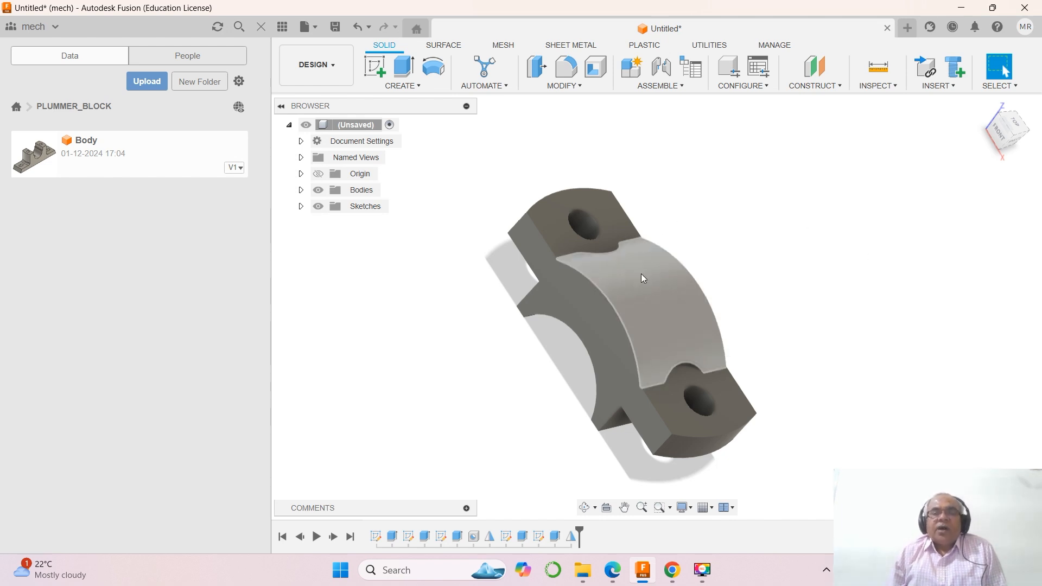
Check the central stepped oil hole in the PDF drawing and start a sketch on the front origin plane.
click(617, 574)
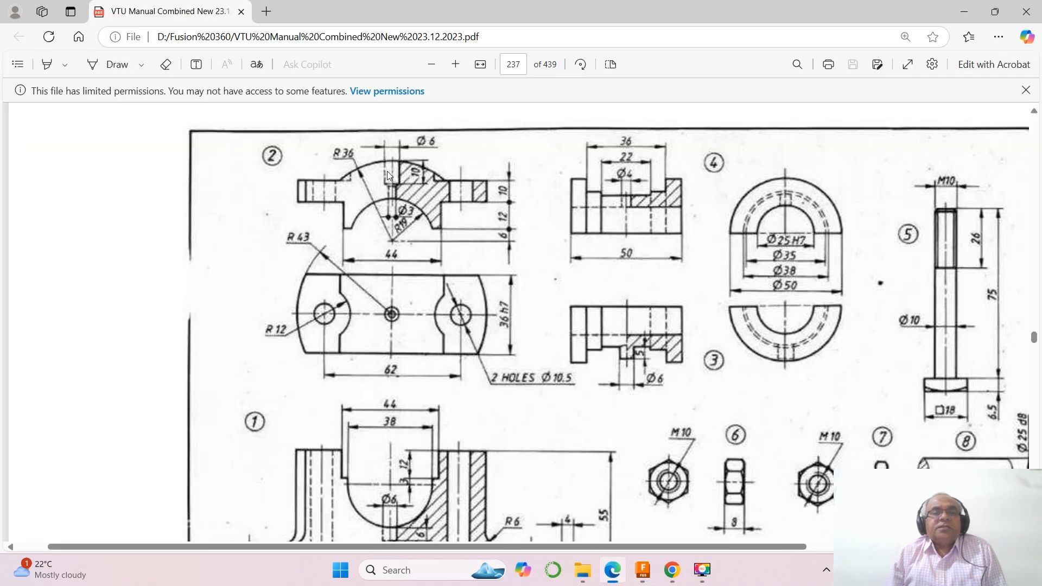
click(642, 570)
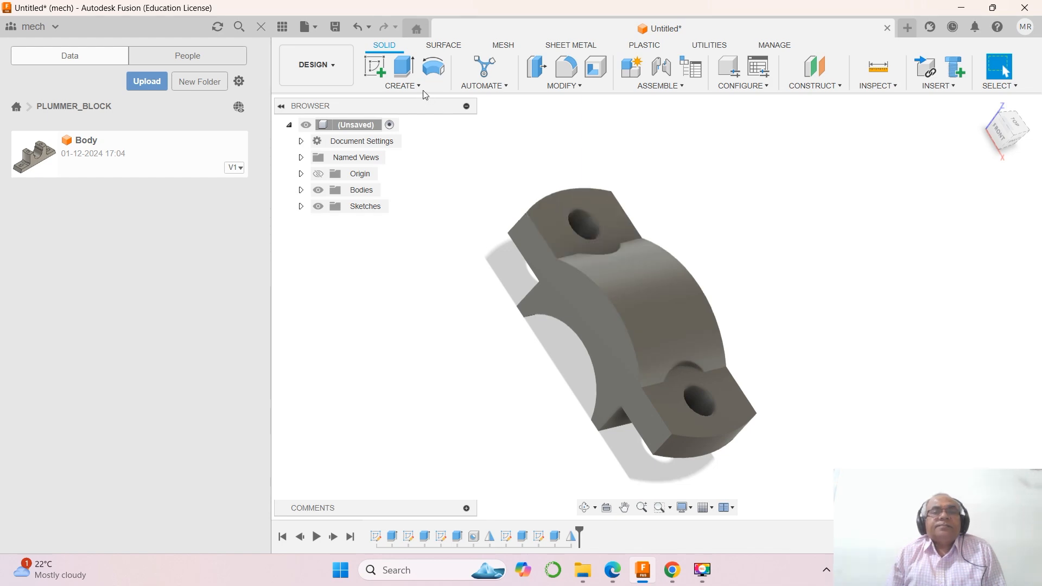
click(414, 87)
click(386, 112)
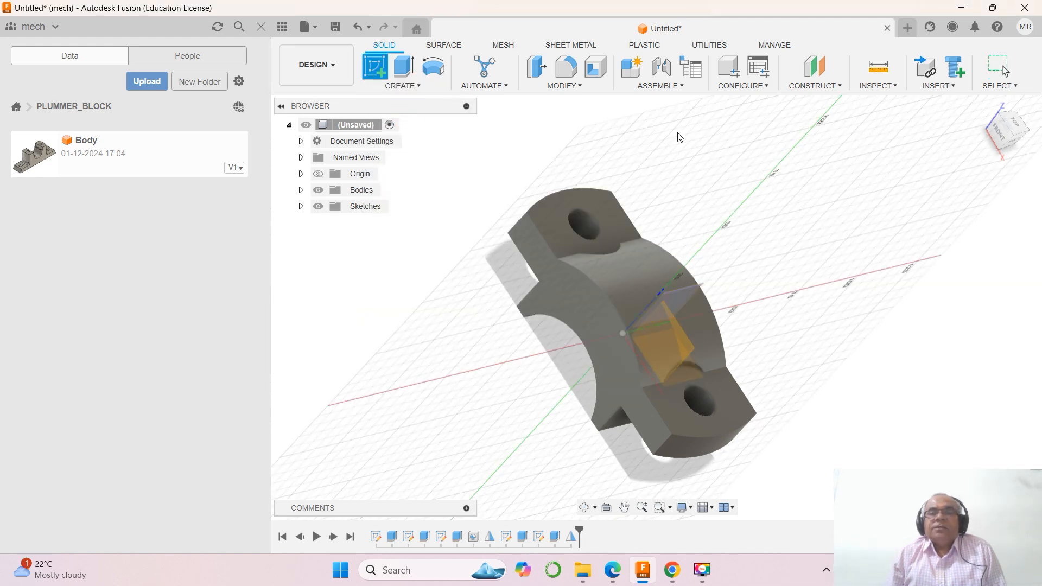
click(985, 107)
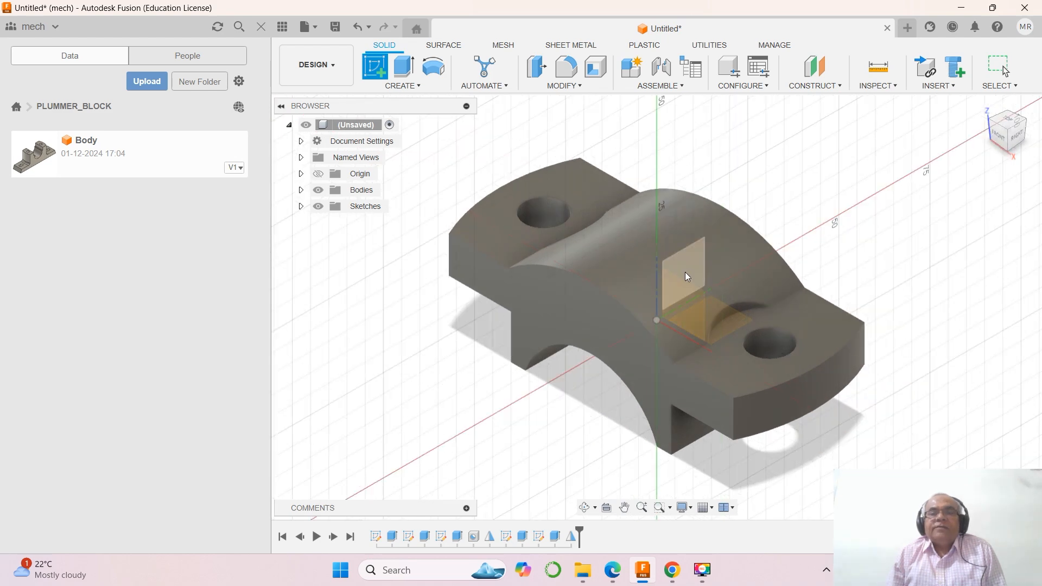
click(683, 294)
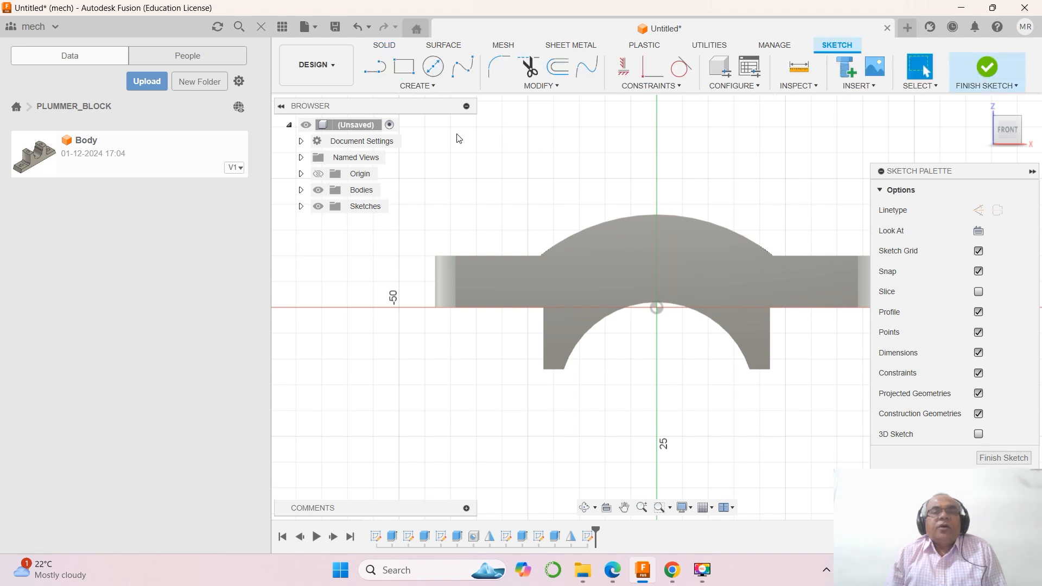
Sketch a vertical centre line about 23 mm long from the origin up past the dome's crown.
click(375, 67)
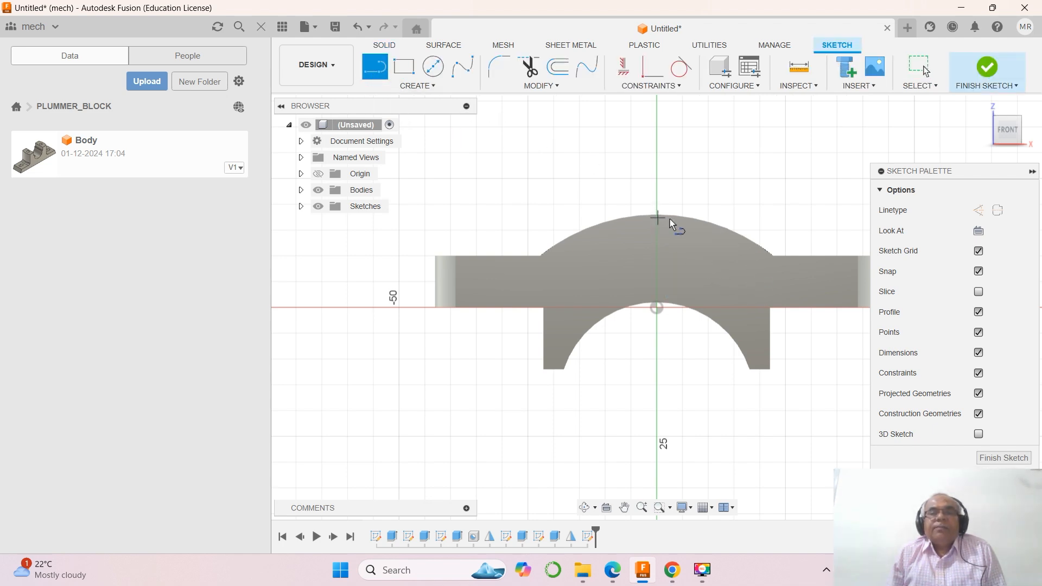
click(656, 307)
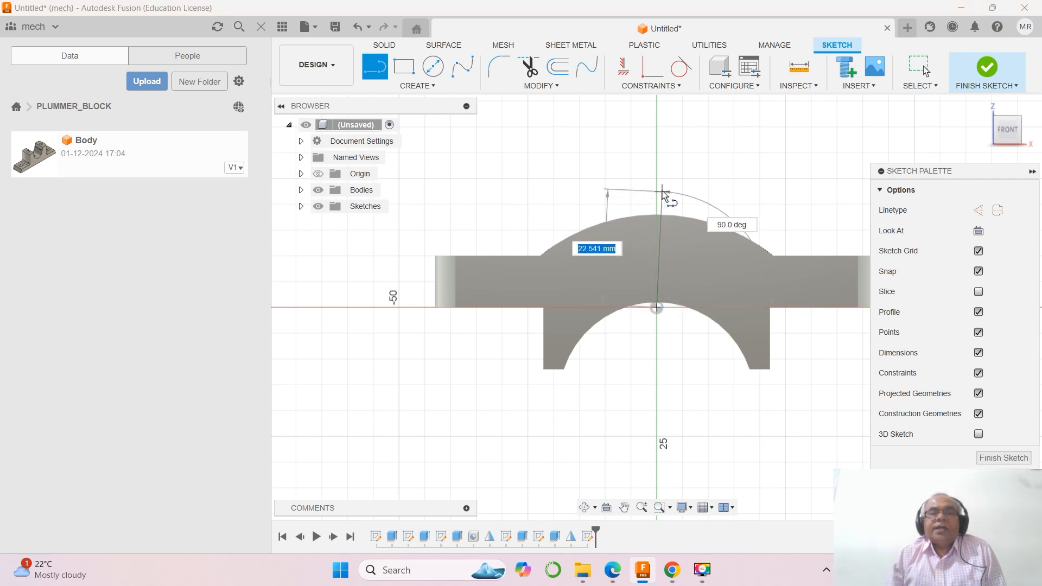
click(658, 188)
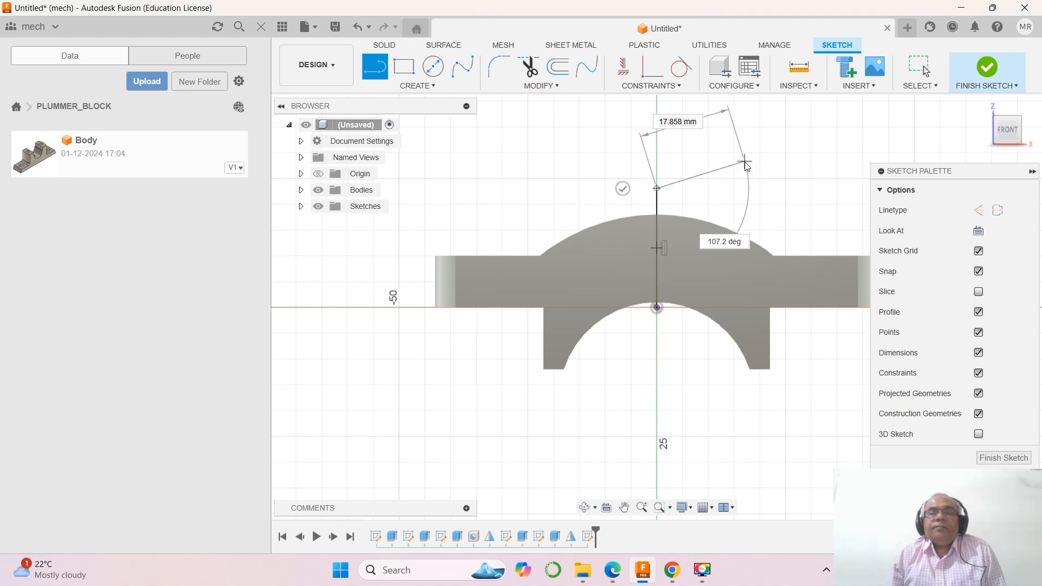
right_click(745, 161)
click(700, 221)
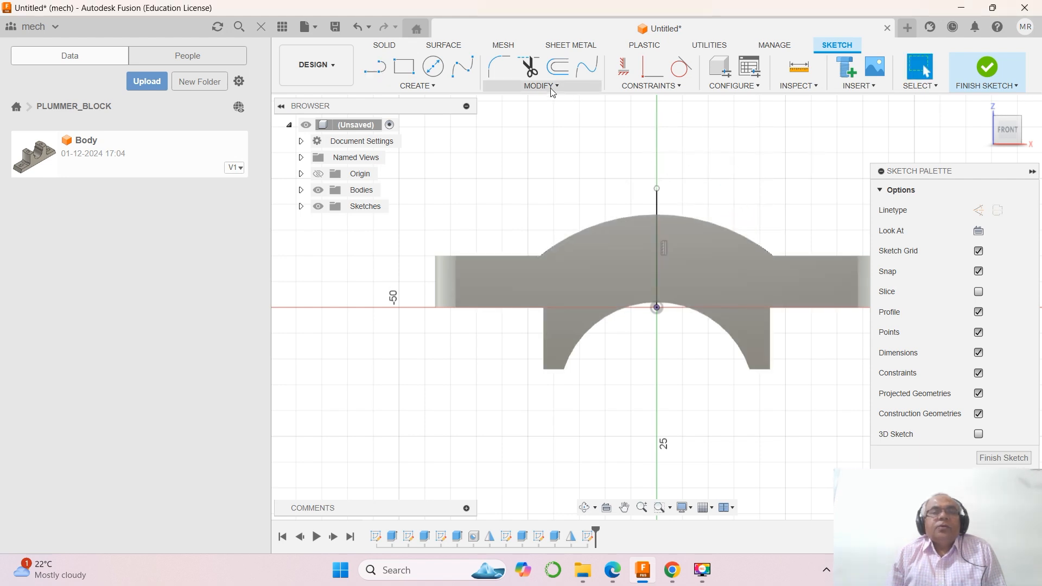
Sketch a horizontal line from the centre line at the dome's crown toward the positive X side.
key(l)
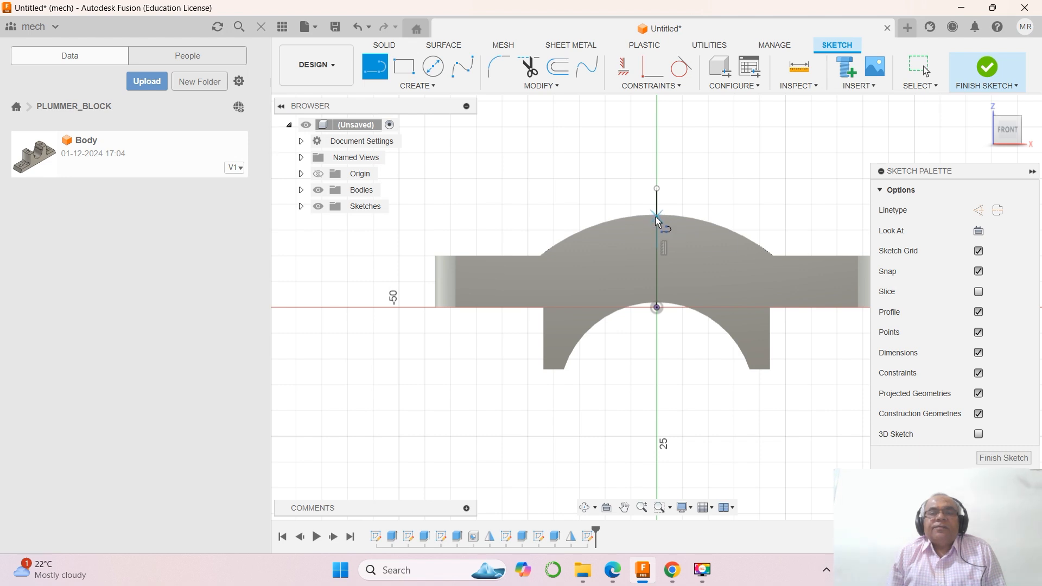
click(657, 217)
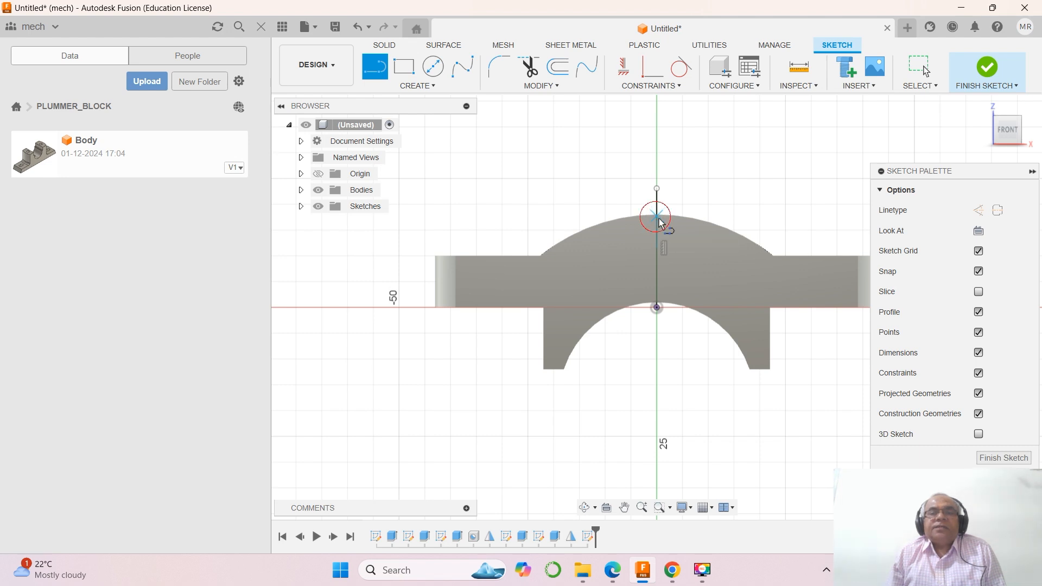
click(731, 217)
right_click(775, 240)
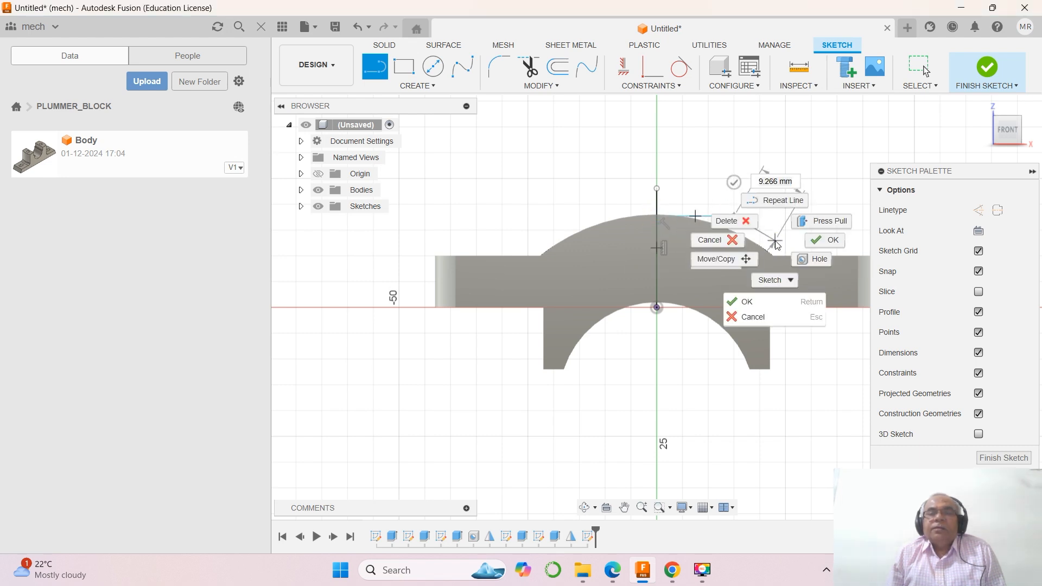
click(769, 298)
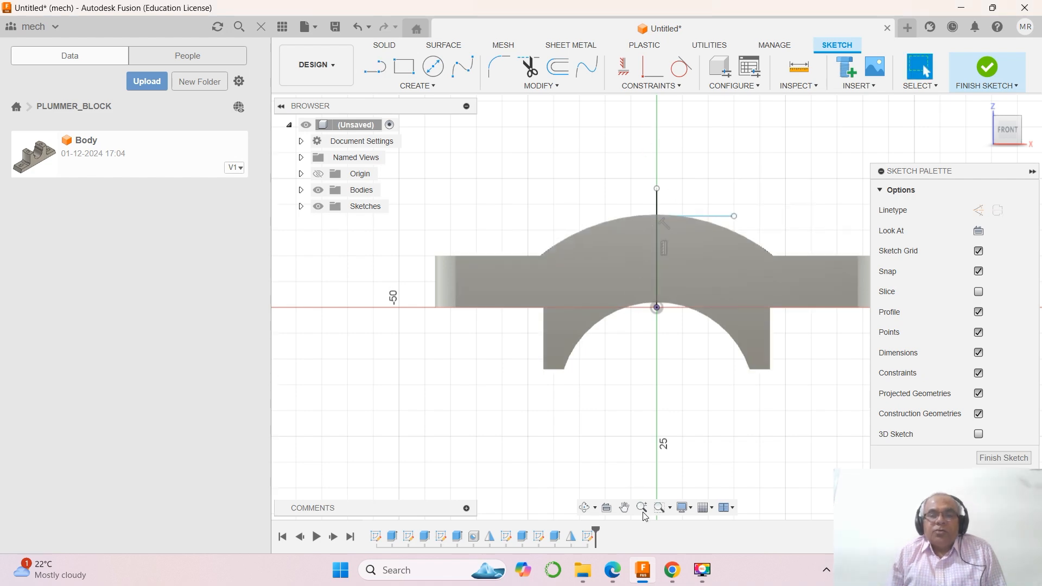
Offset the vertical centre line 3 mm toward positive X, checking the Ø6 hole in the PDF drawing.
click(619, 572)
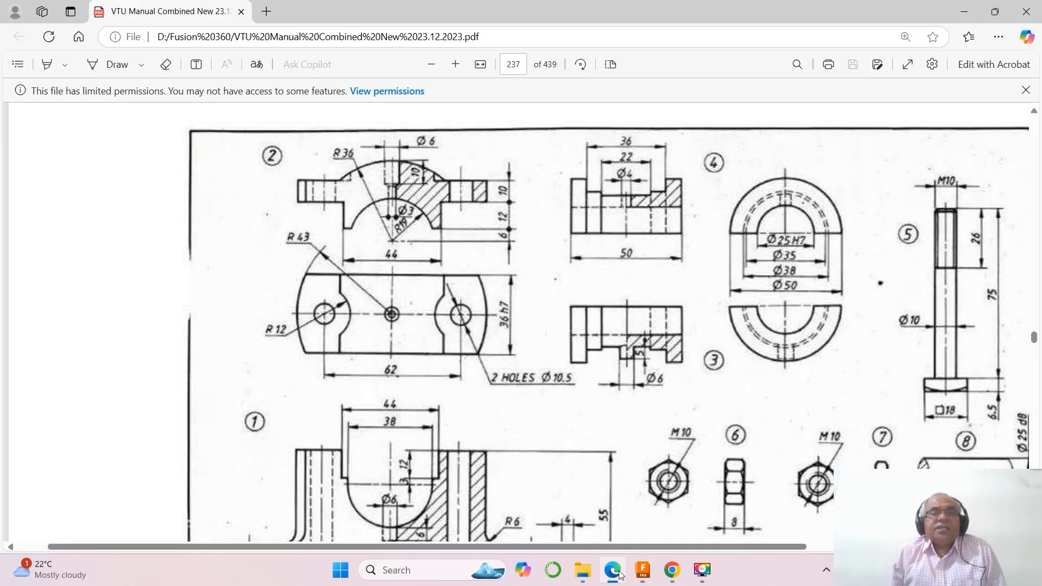
click(643, 571)
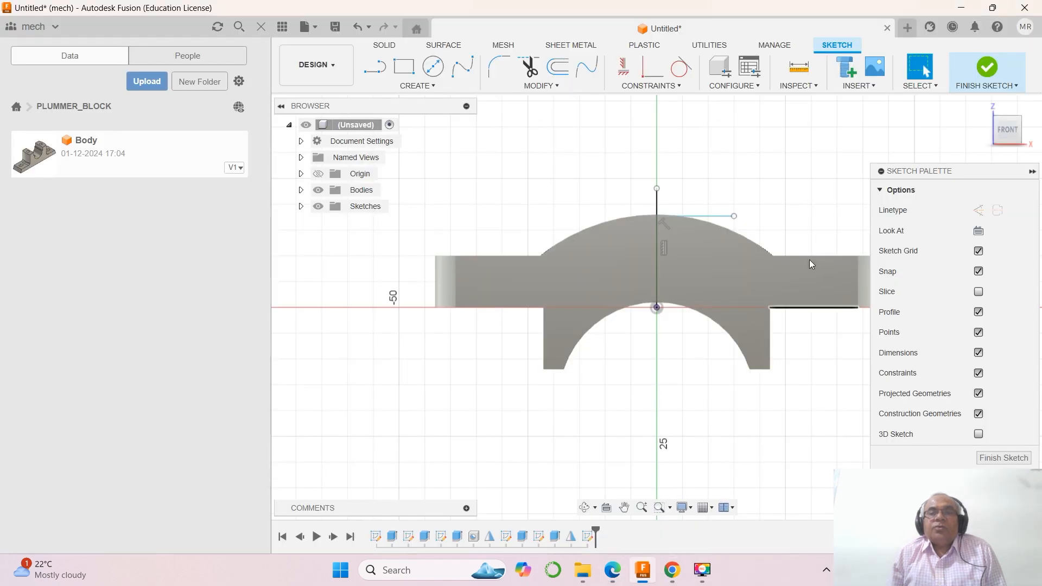
click(557, 67)
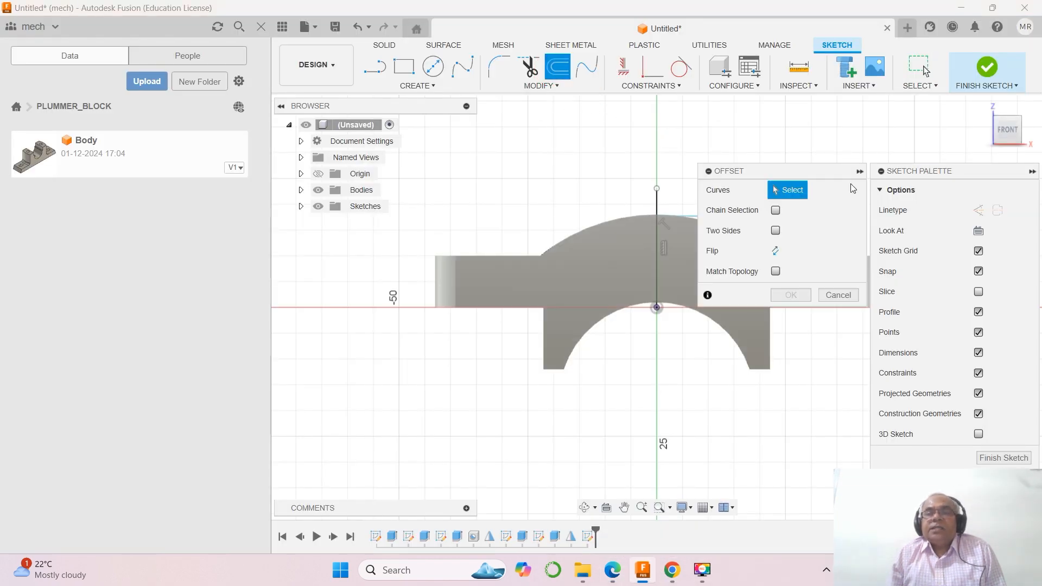
click(658, 210)
click(809, 232)
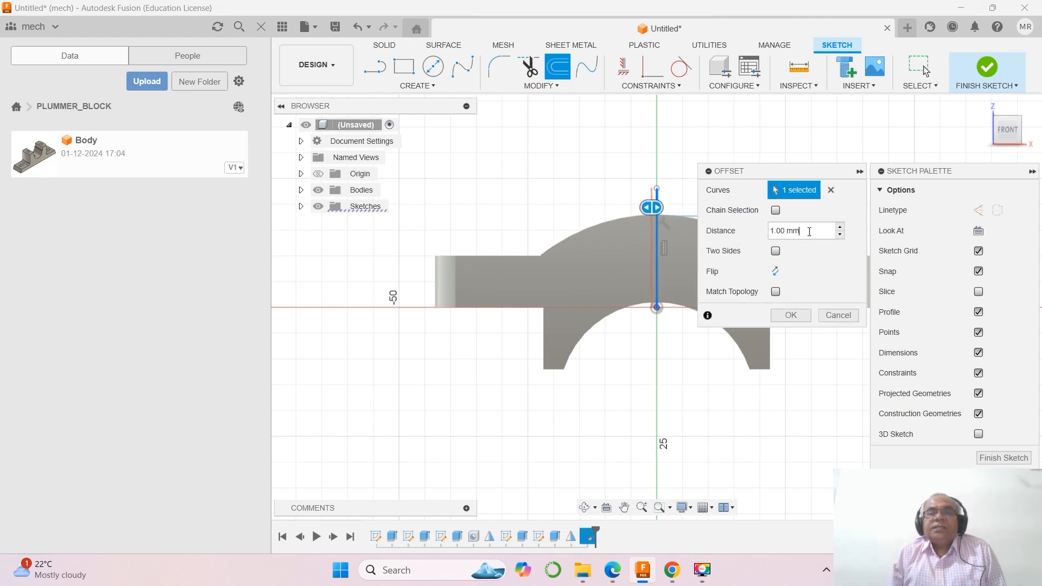
drag(809, 231, 763, 232)
text(3)
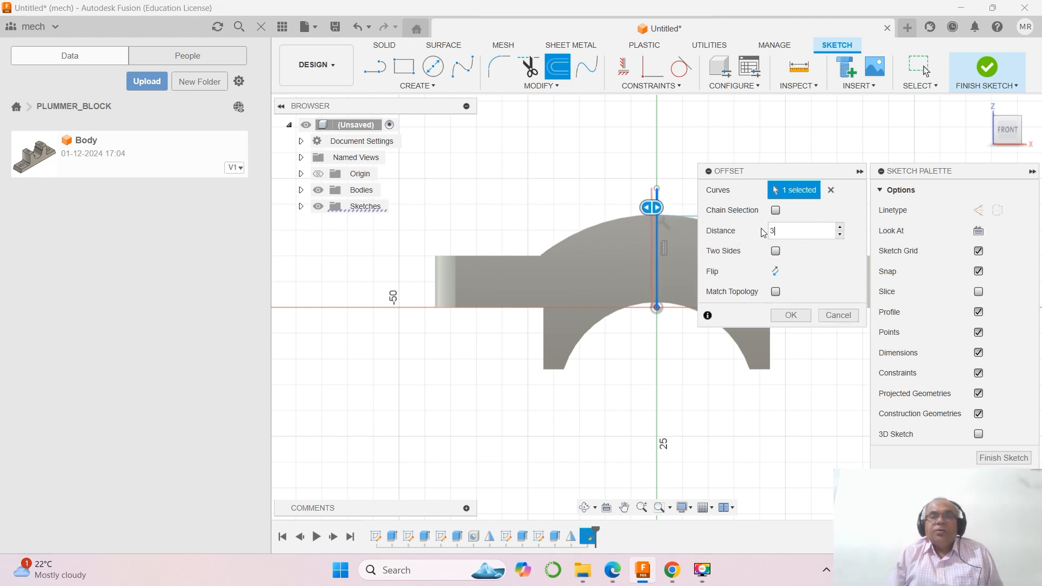
drag(779, 230, 754, 234)
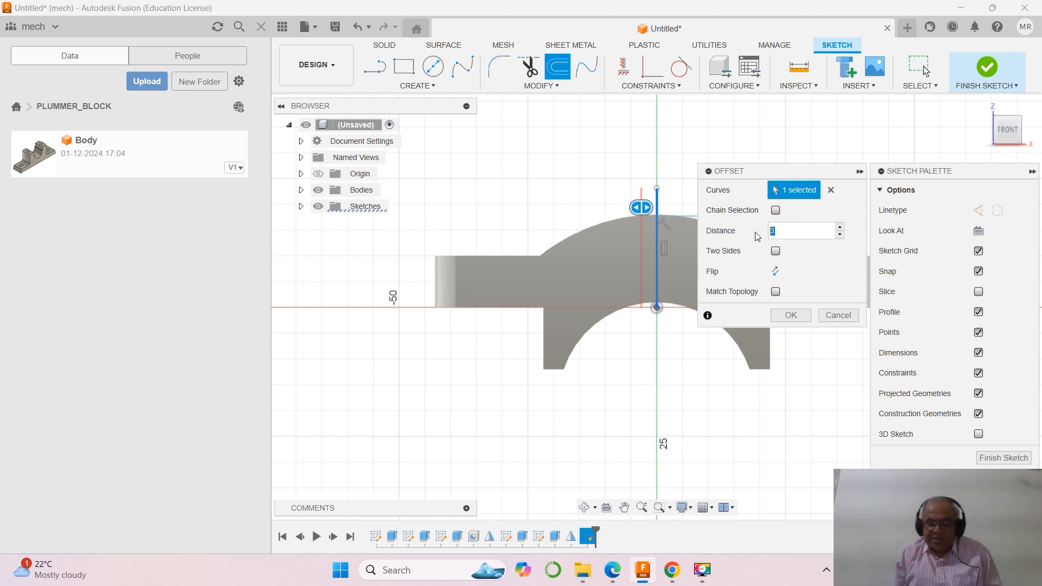
text(-3)
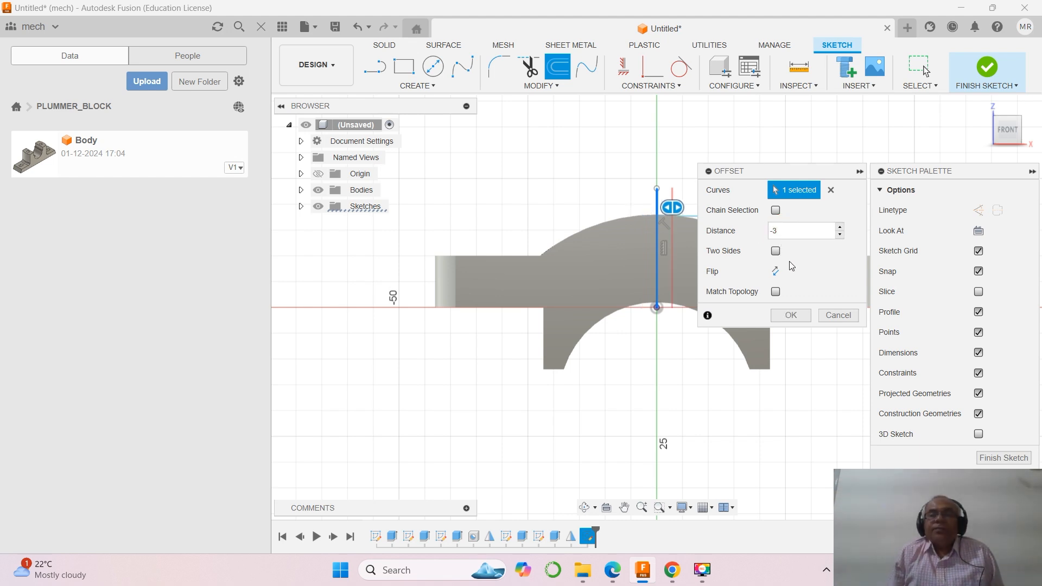
click(790, 315)
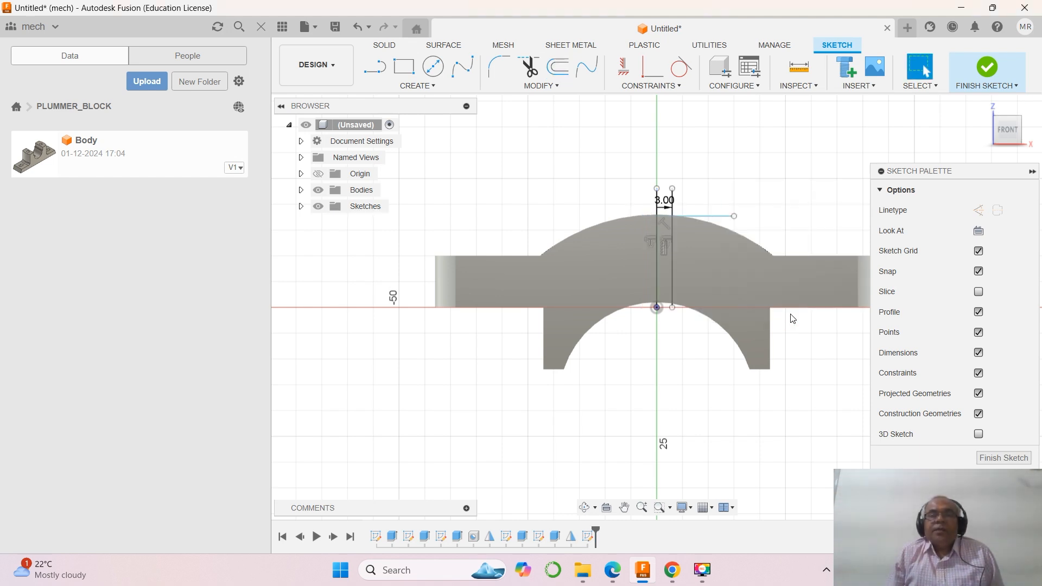
Offset the horizontal line at the dome's crown 10 mm downward, checking the oil hole's step depth in the PDF drawing.
click(557, 67)
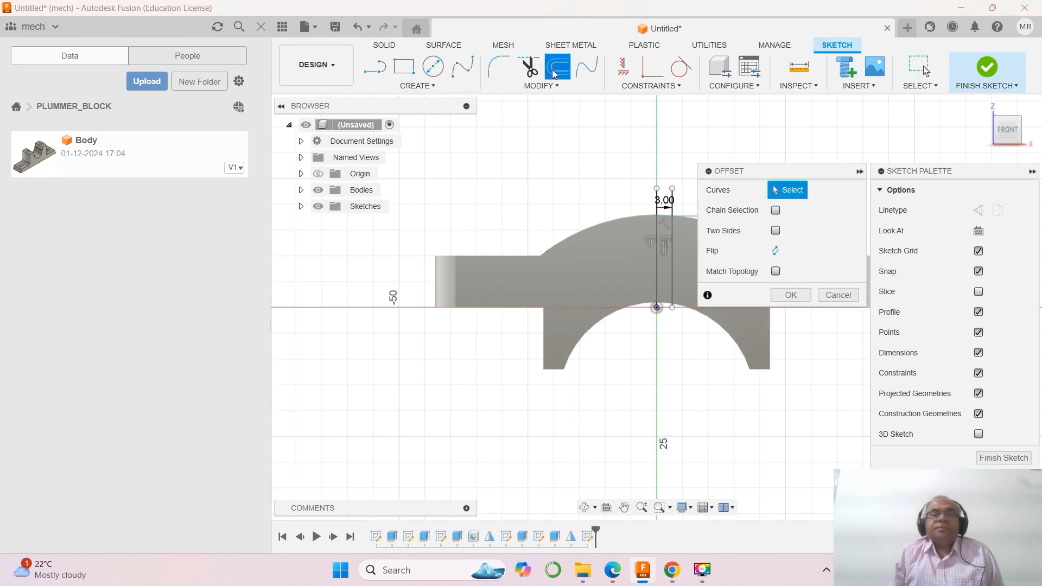
click(610, 571)
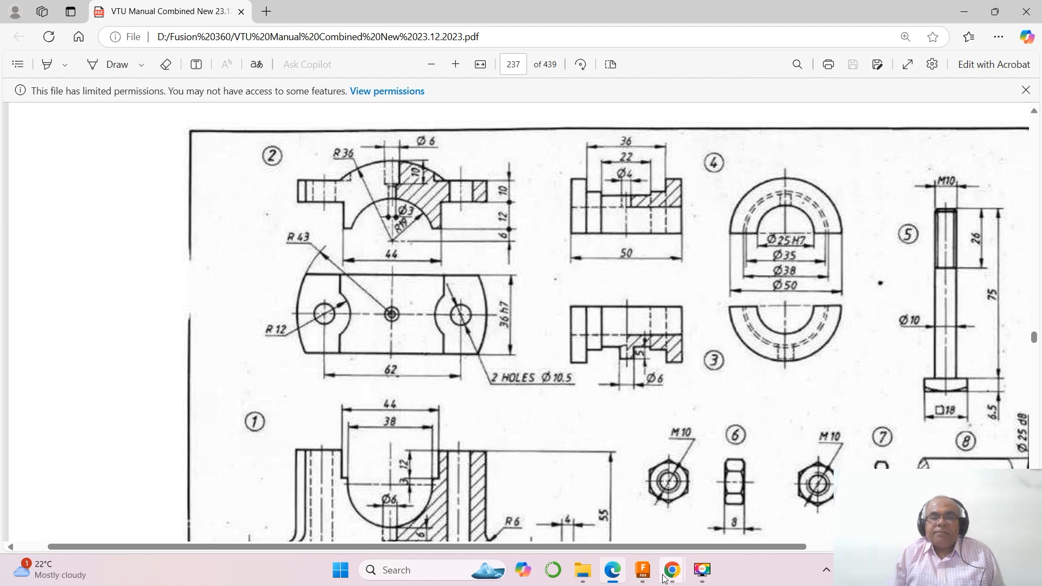
click(642, 571)
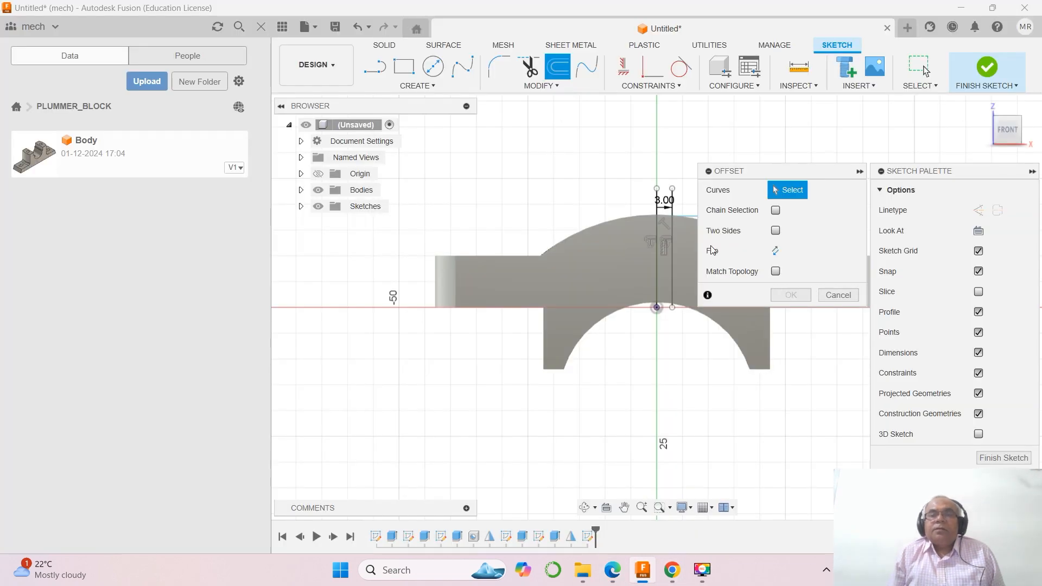
click(688, 217)
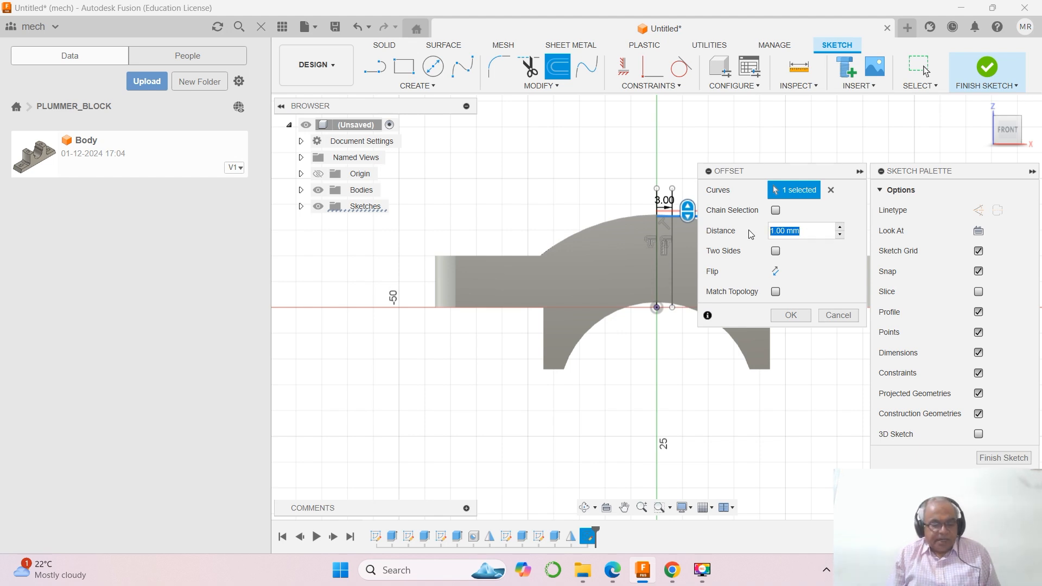
text(10)
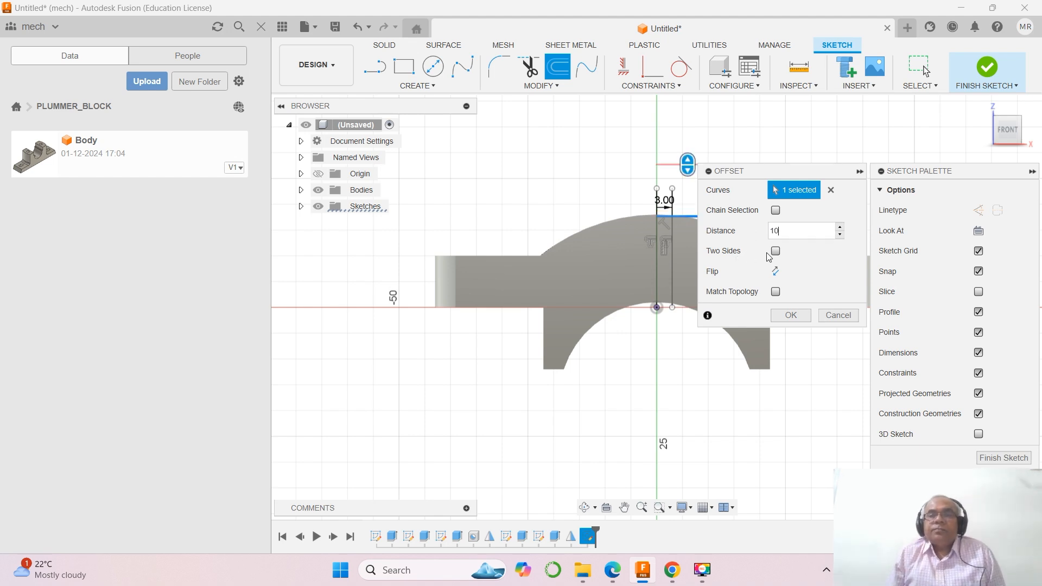
text(-)
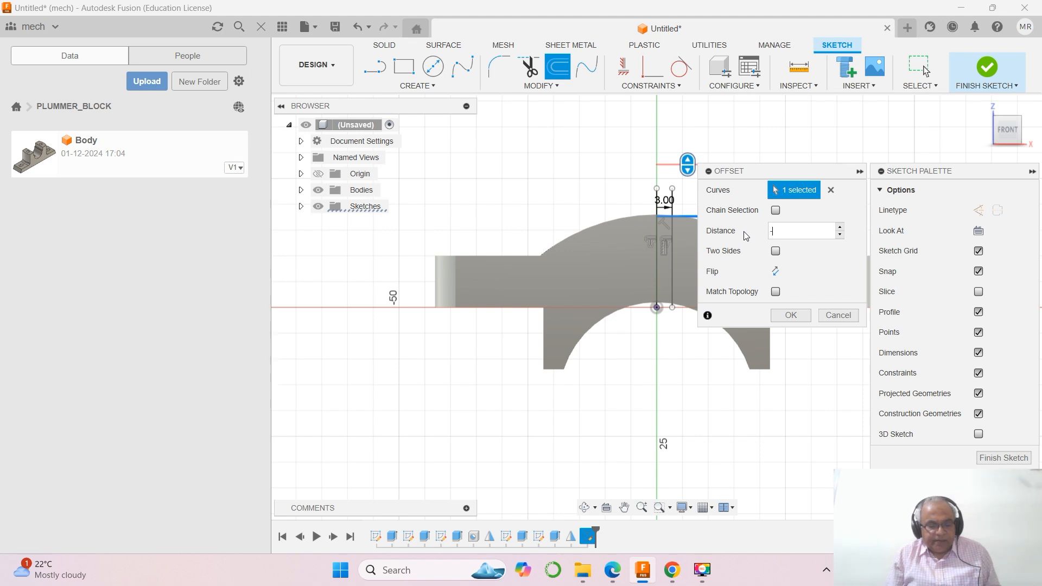
text(10)
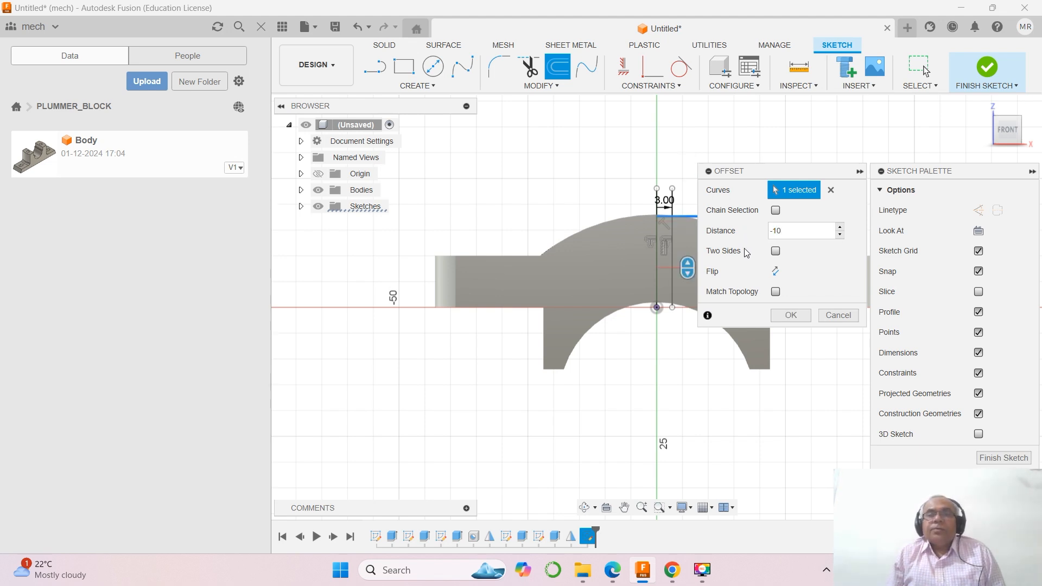
click(784, 314)
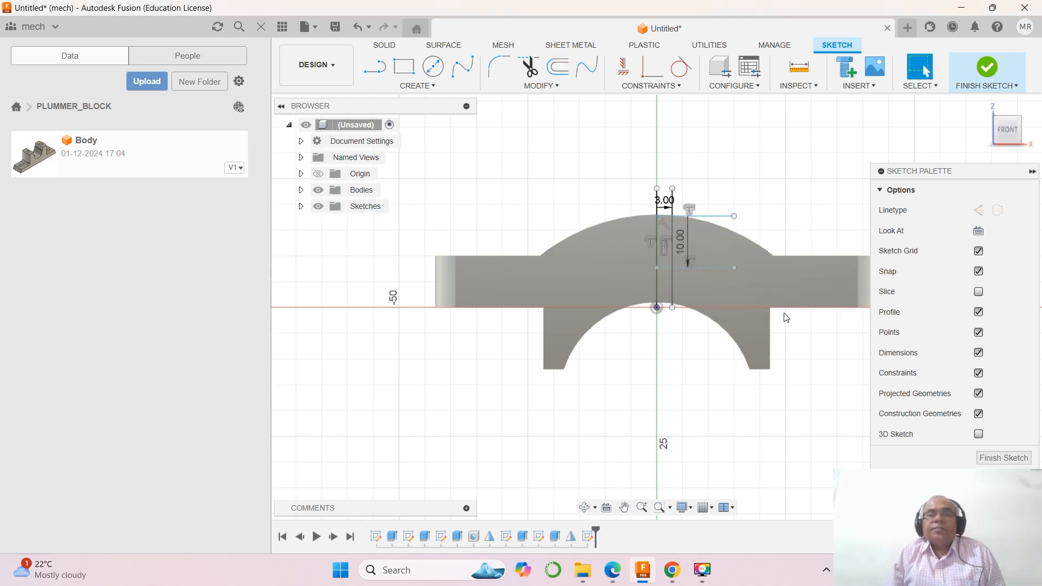
Sketch a slanted line about 7.6 mm long from where the 3 mm and 10 mm offset lines cross, down past the centre line.
click(375, 66)
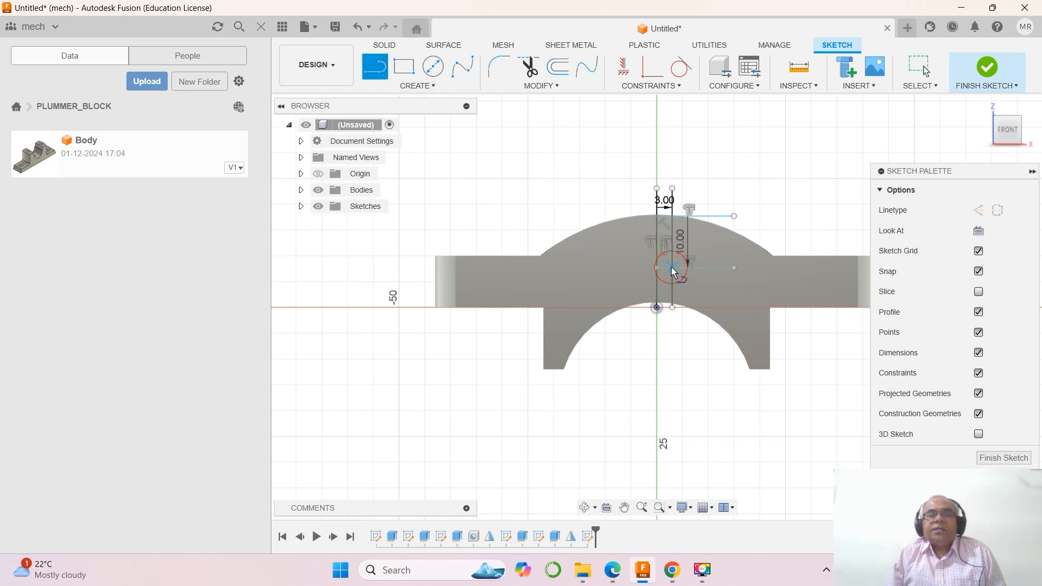
click(672, 268)
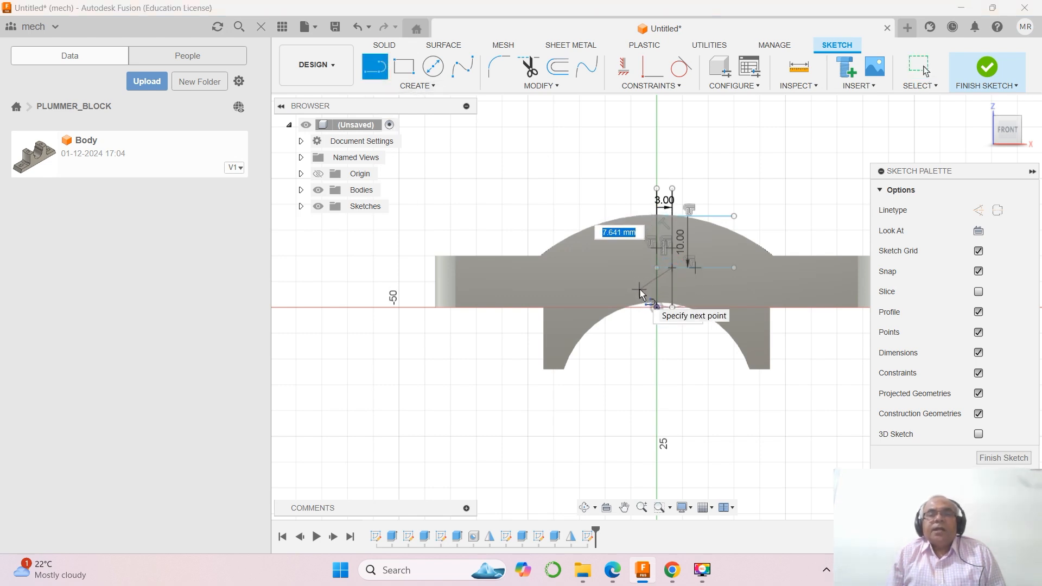
click(640, 291)
right_click(640, 293)
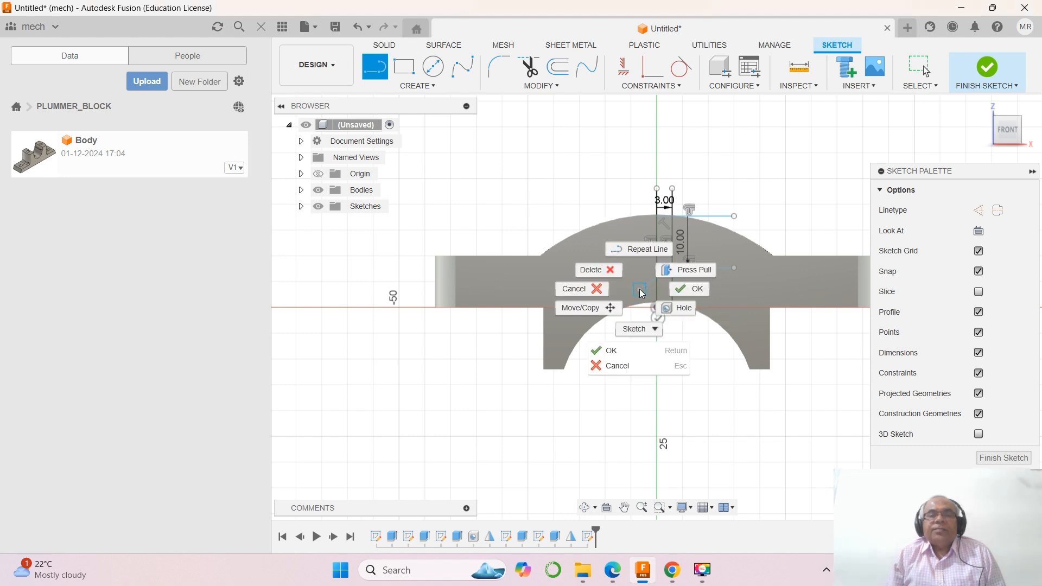
click(620, 353)
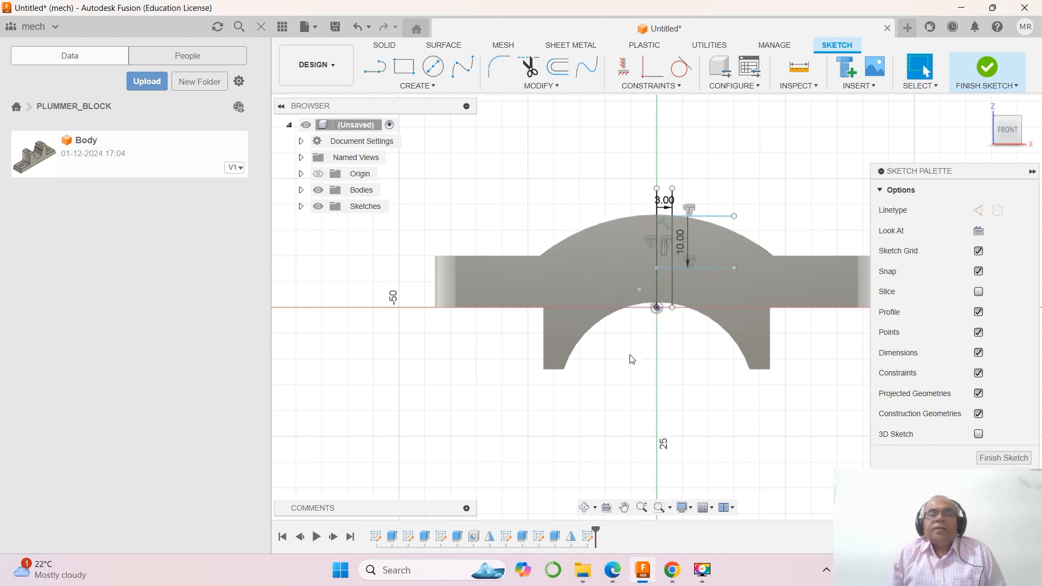
Offset the vertical centre line 1.5 mm toward positive X.
click(557, 66)
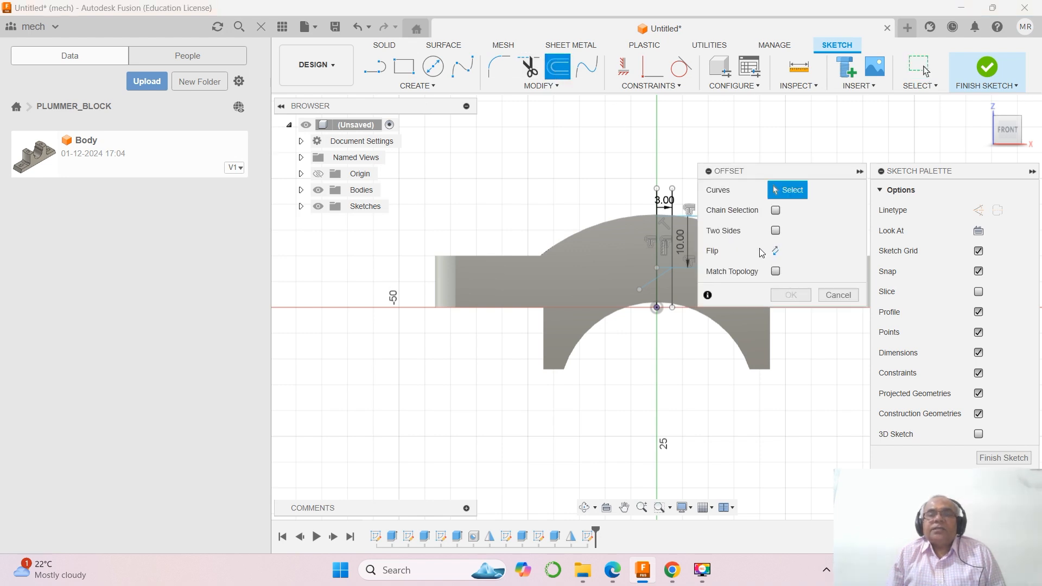
click(656, 293)
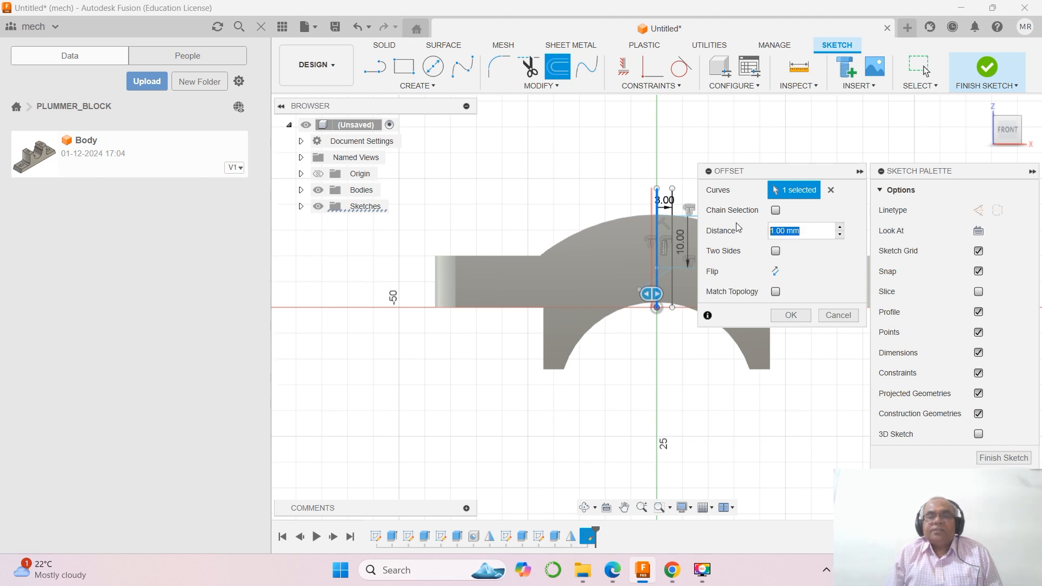
text(1.5)
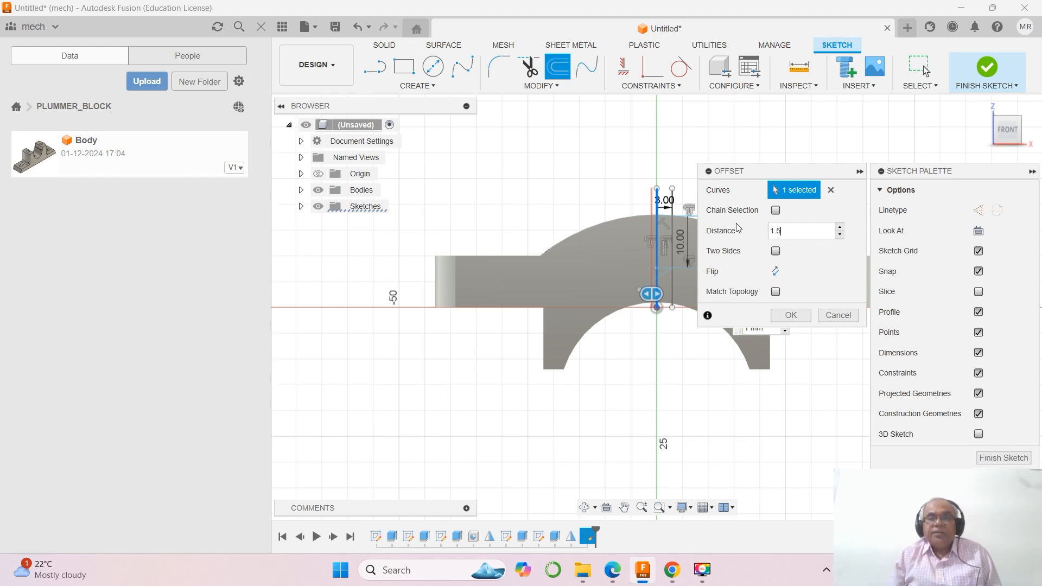
click(769, 233)
text(-)
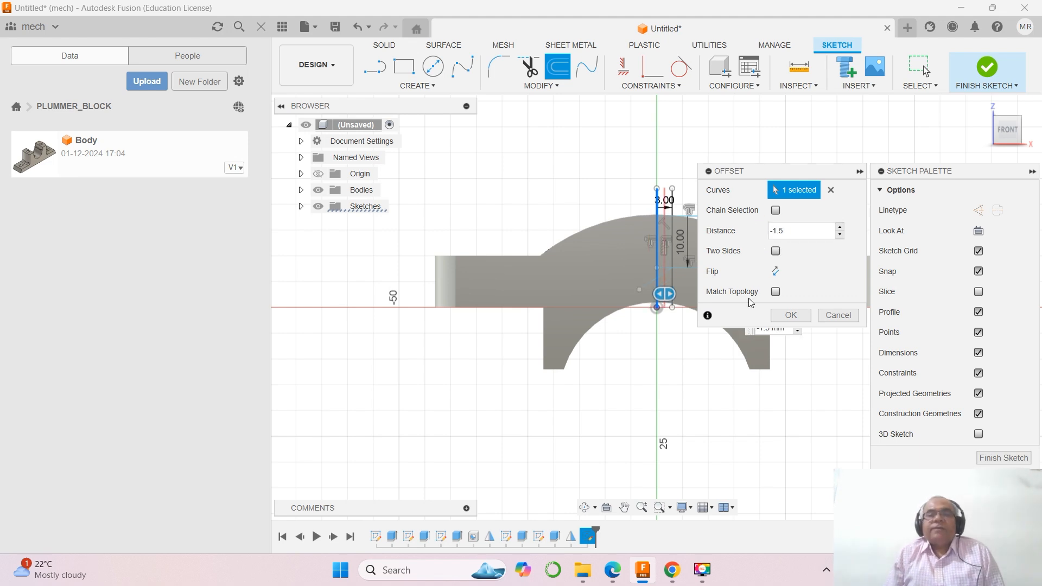
click(789, 315)
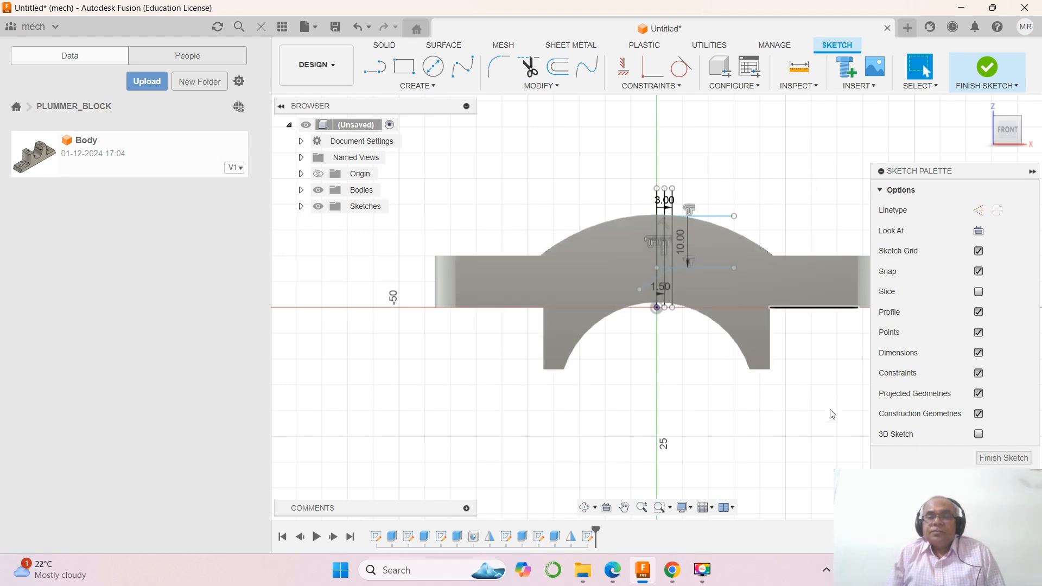
Sketch a 1.5 mm horizontal line from the origin to the lower end of the 1.5 mm offset line.
click(657, 508)
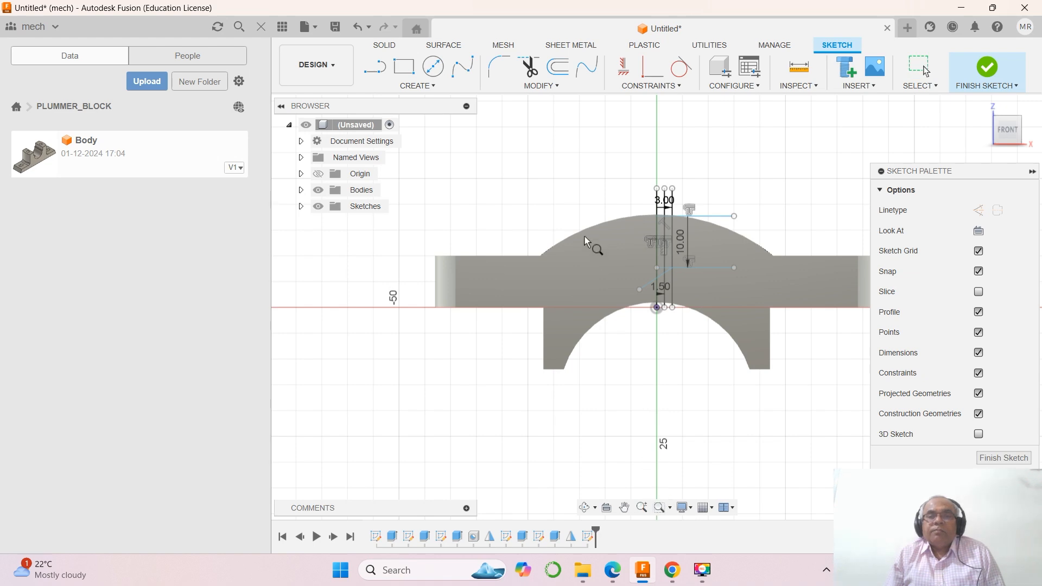
drag(606, 193, 782, 353)
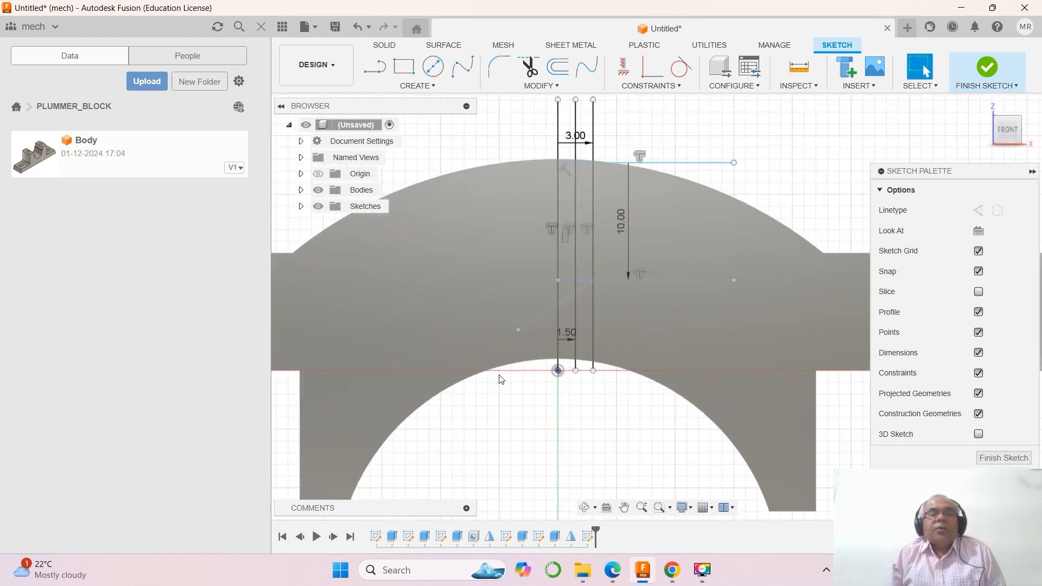
click(374, 66)
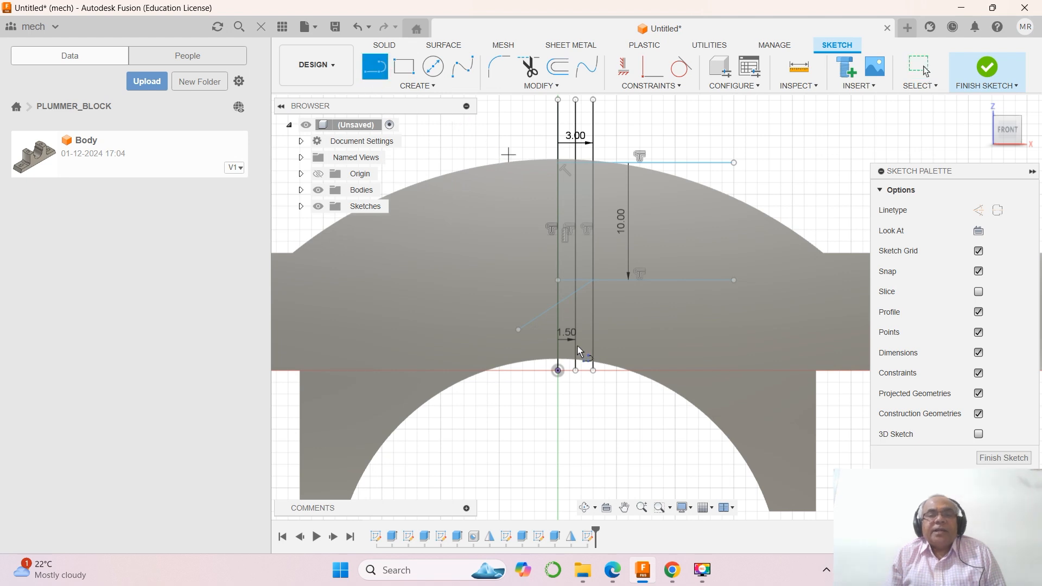
click(558, 371)
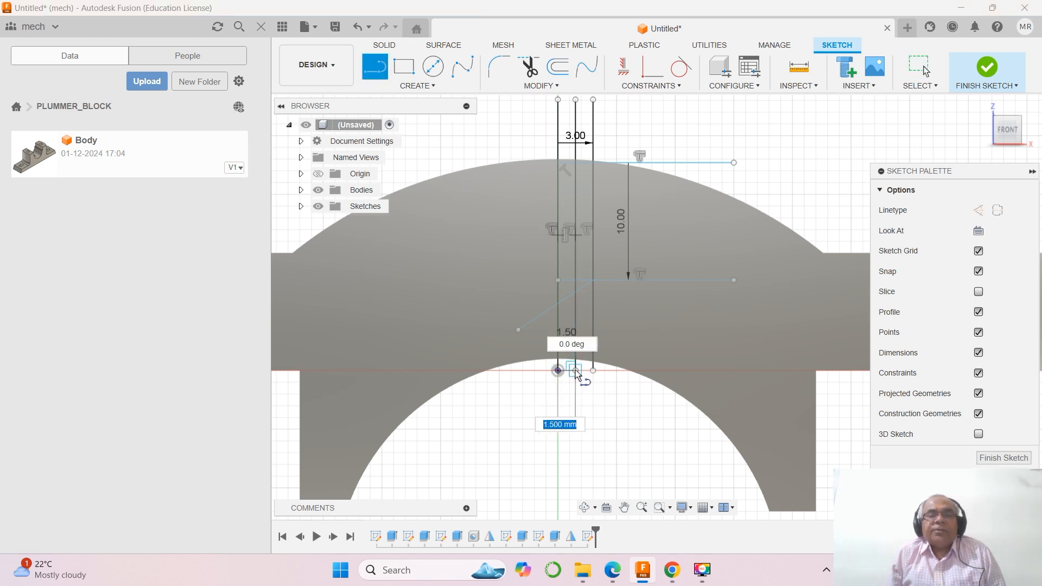
double_click(575, 371)
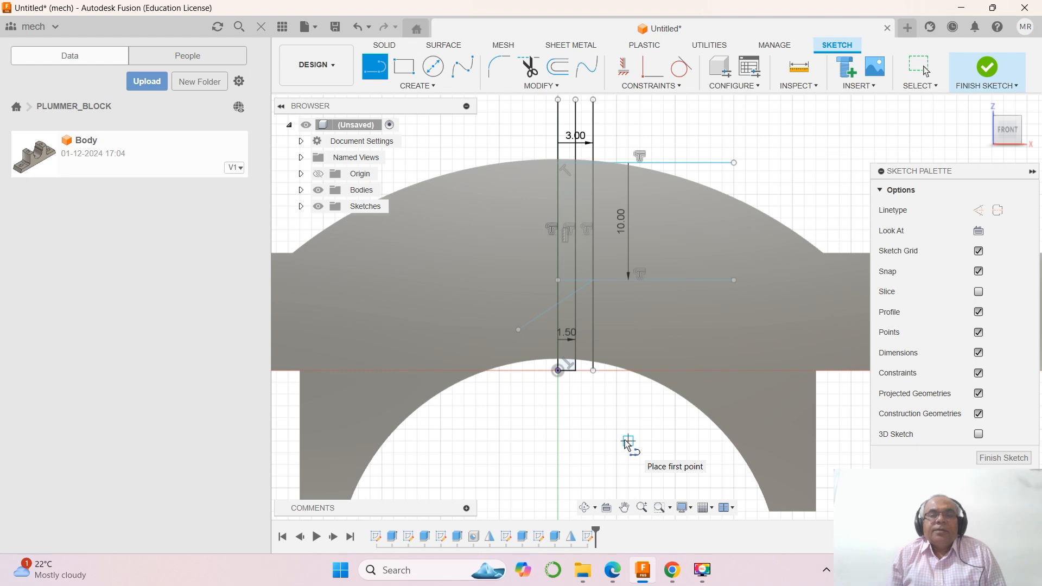
right_click(627, 444)
click(616, 502)
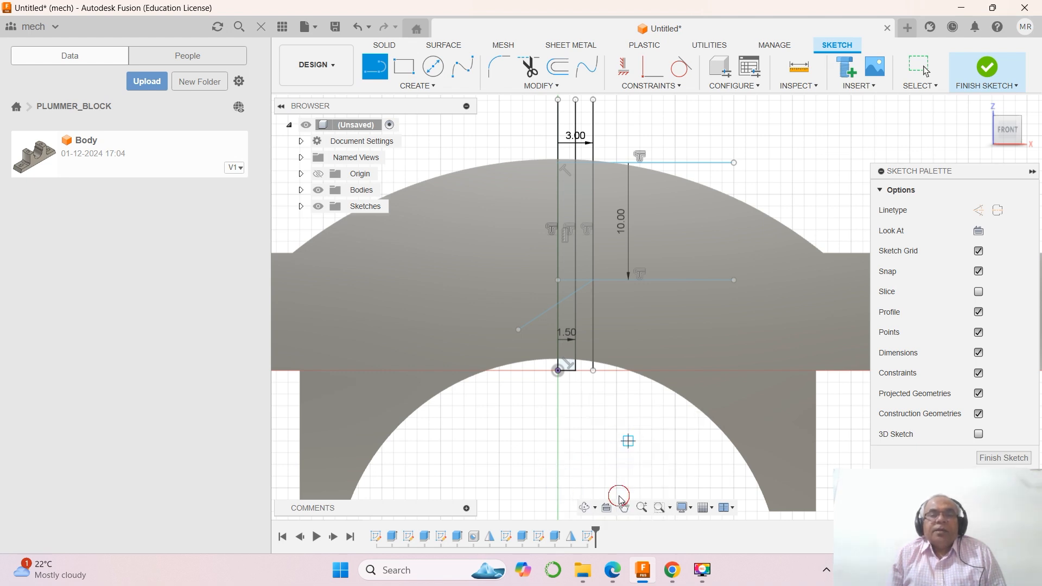
Dimension the angle between the slanted line and the 10 mm-deep horizontal line as 30°.
click(431, 88)
click(425, 306)
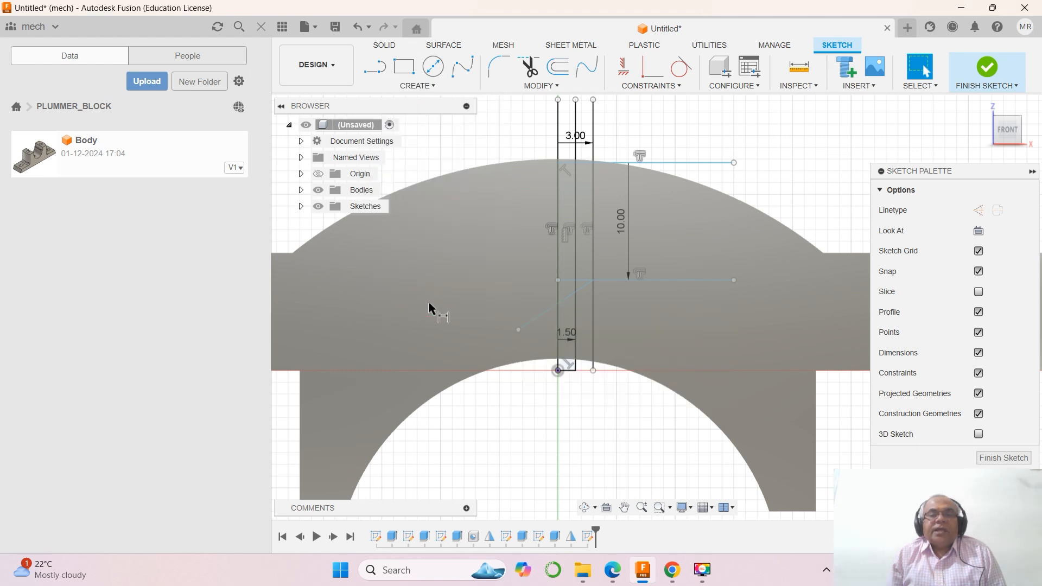
click(563, 301)
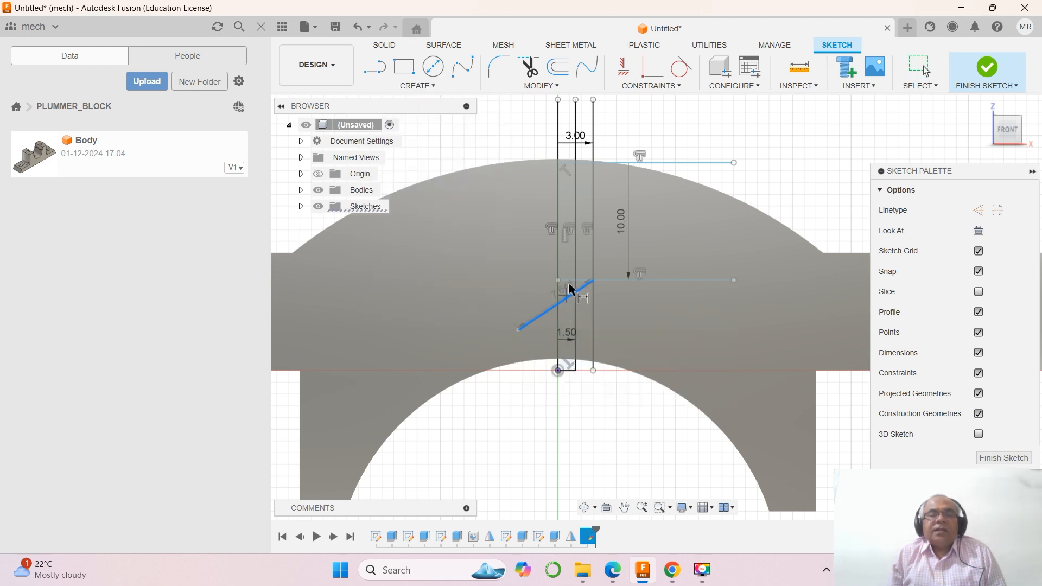
click(568, 280)
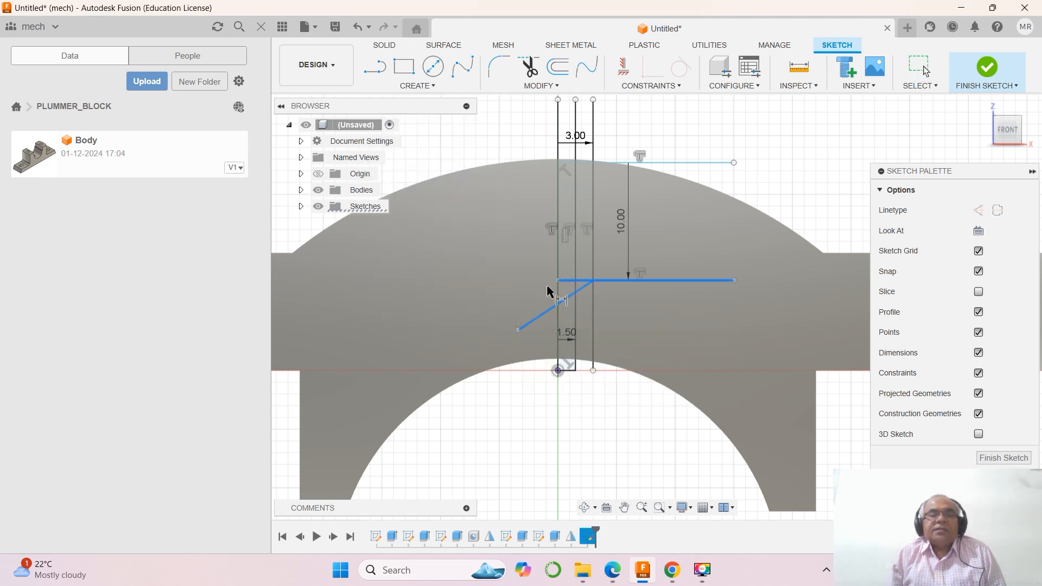
click(494, 300)
text(30)
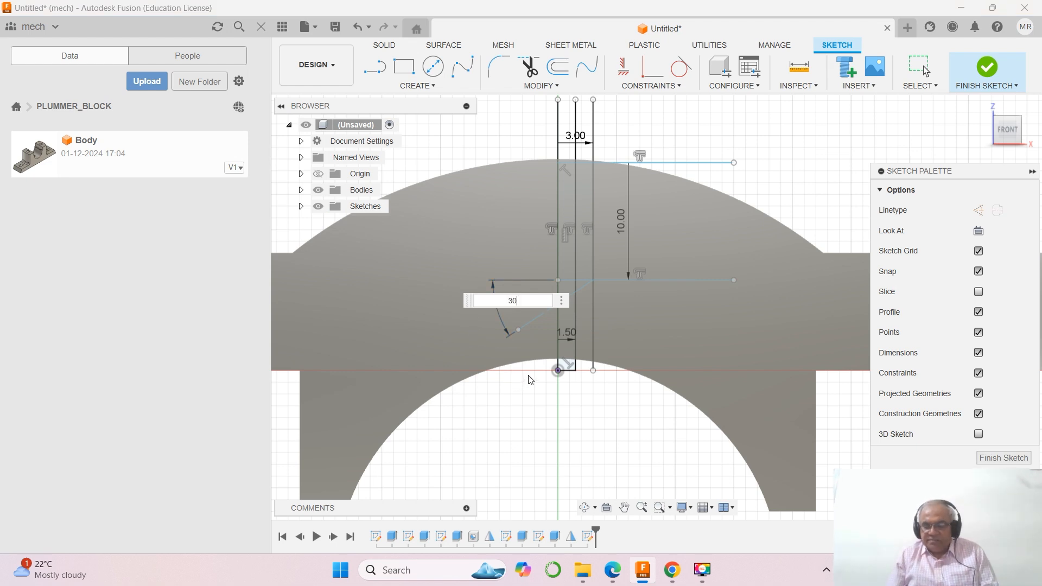
key(Return)
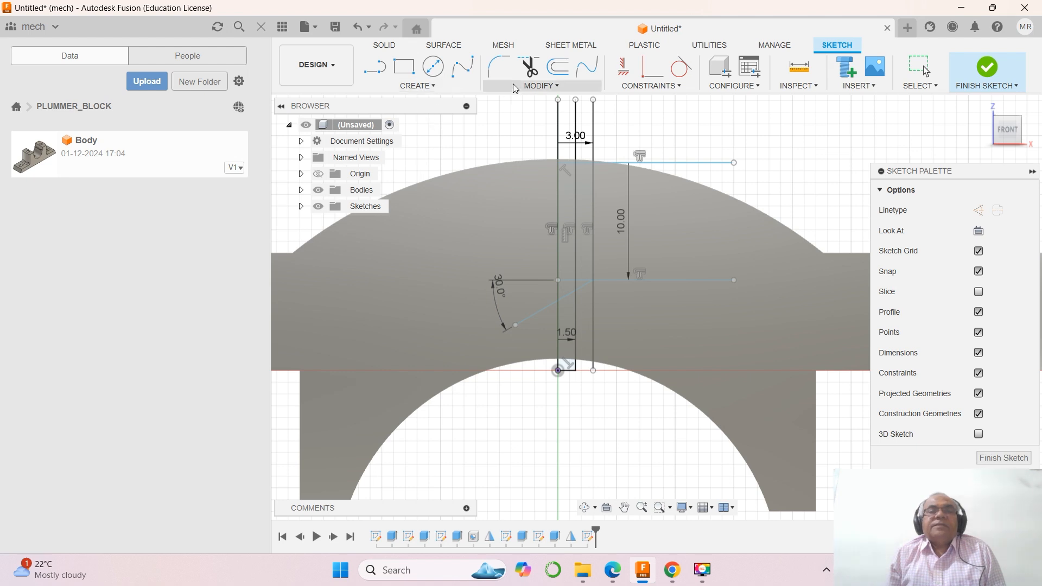
Trim the 3 mm offset line below the 10 mm-deep line and sketch a horizontal line across the three verticals above the dome.
click(528, 66)
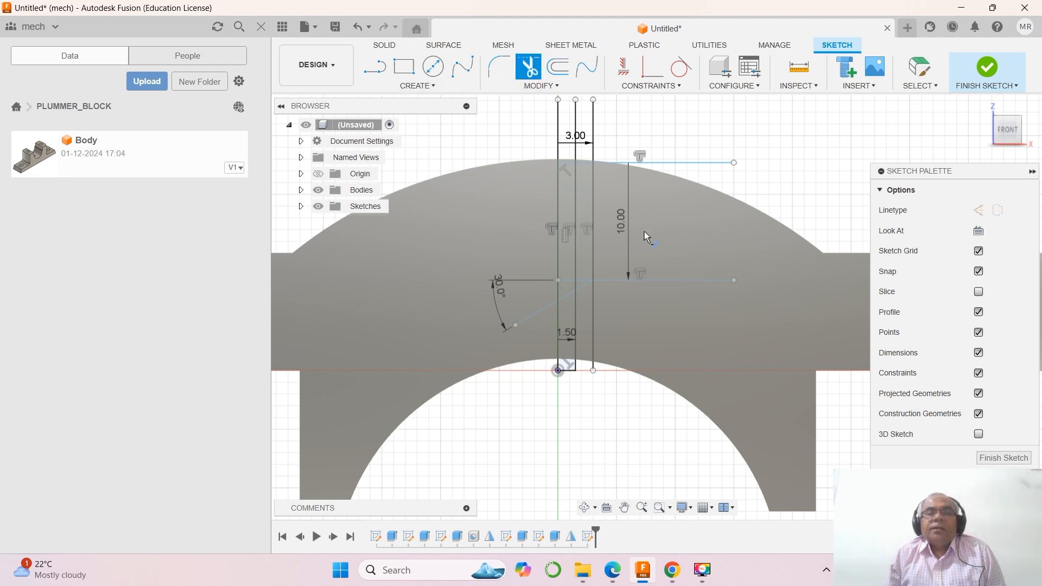
click(595, 298)
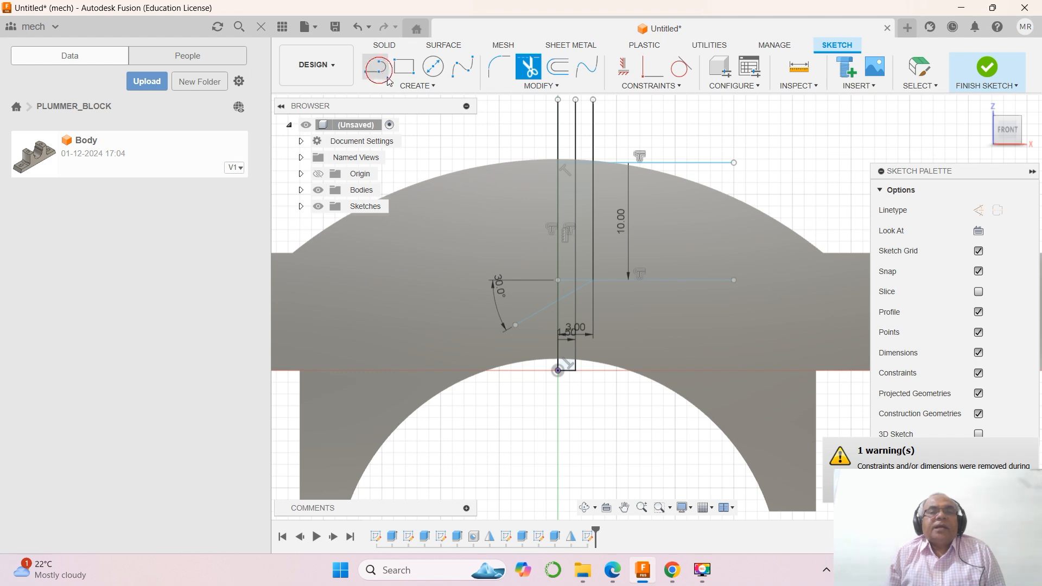
click(375, 66)
click(539, 135)
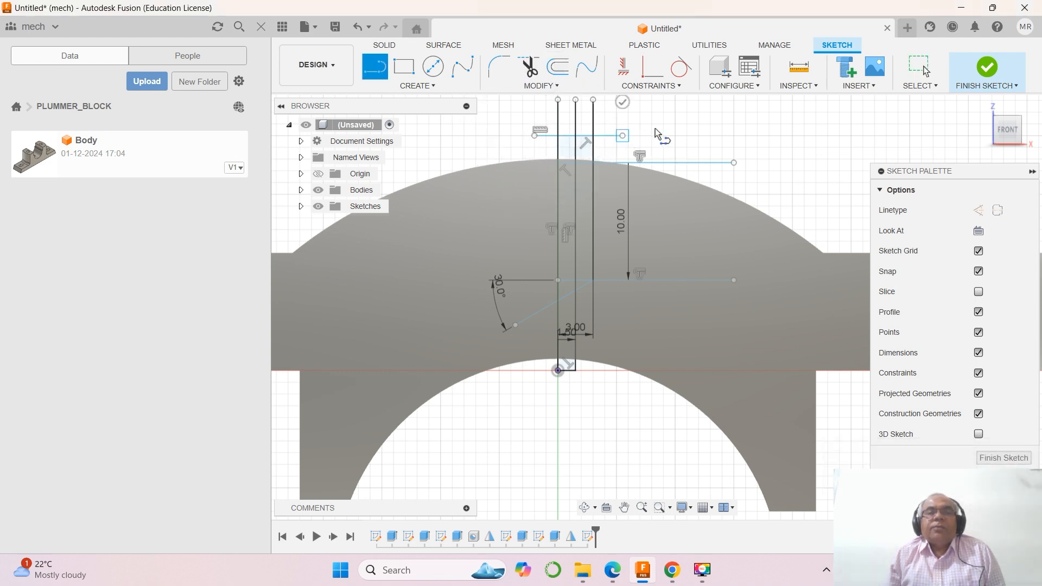
click(622, 136)
right_click(687, 134)
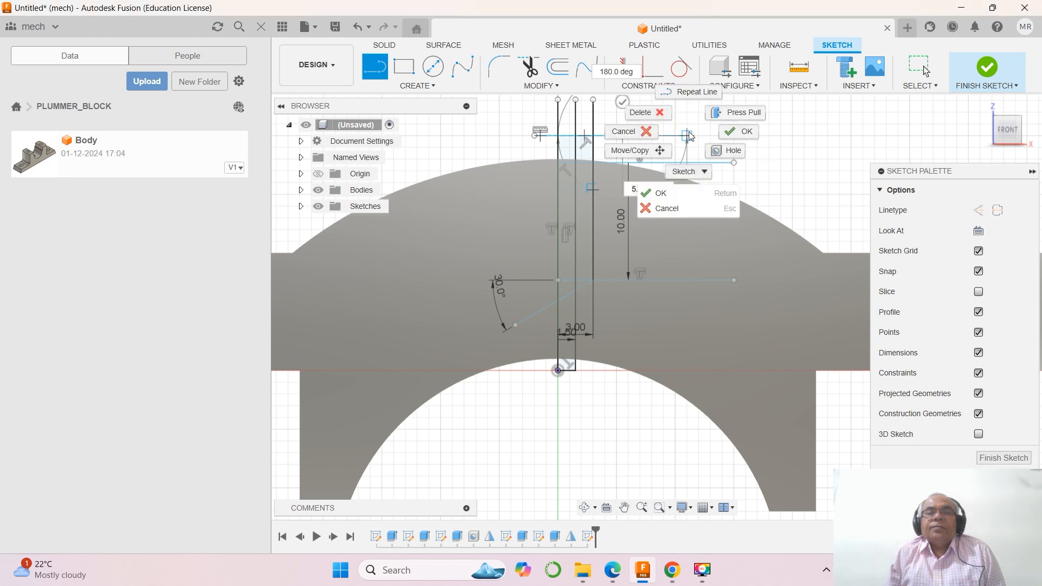
click(670, 192)
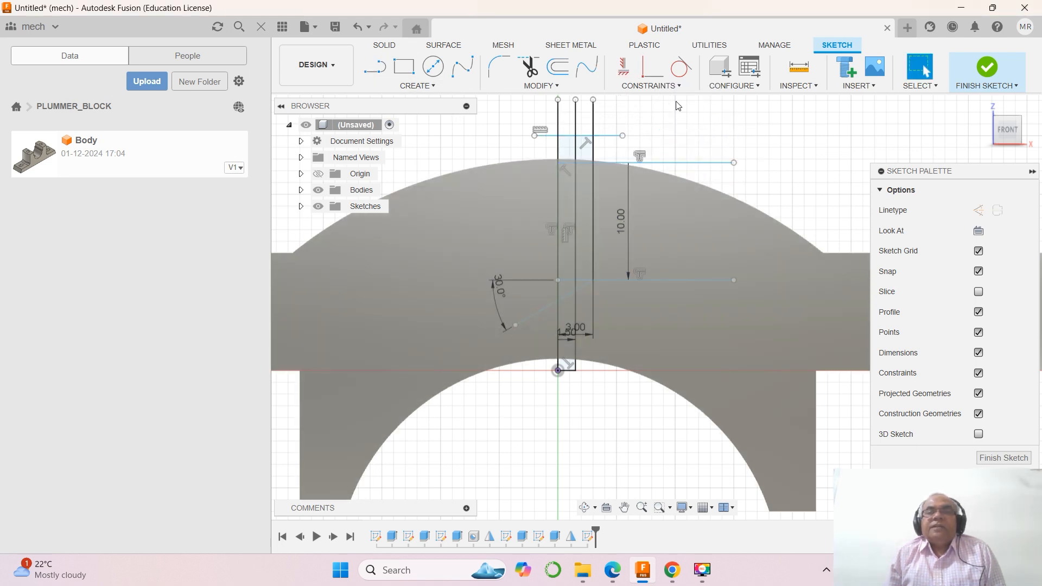
Delete the horizontal line at the dome's crown and trim the 10 mm-deep line beyond the 3 mm offset line.
click(714, 163)
key(Delete)
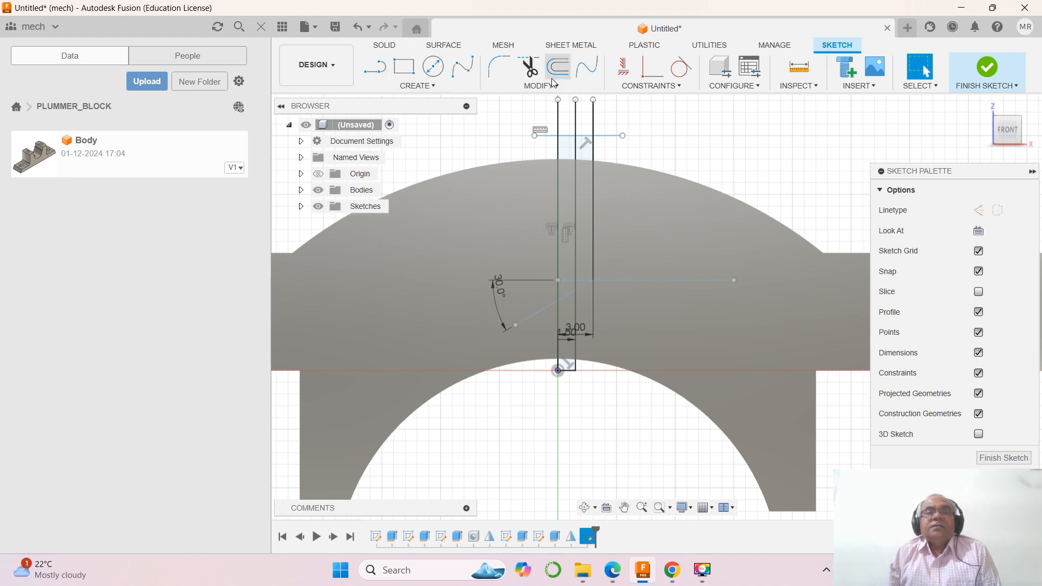
click(527, 67)
click(638, 278)
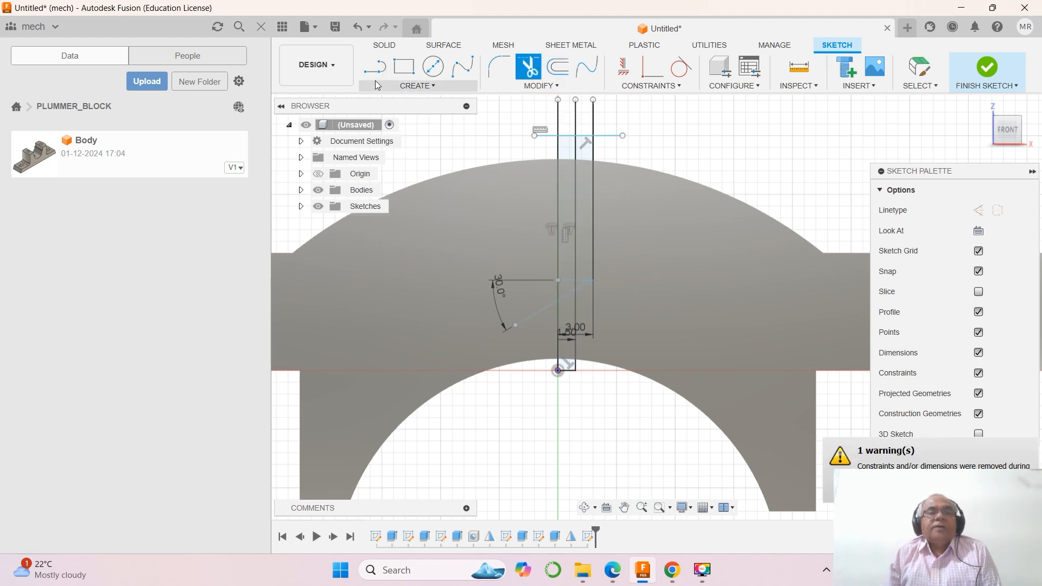
Delete the remaining 10 mm-deep horizontal line between the centre axis and the 3 mm offset line.
click(920, 66)
click(566, 281)
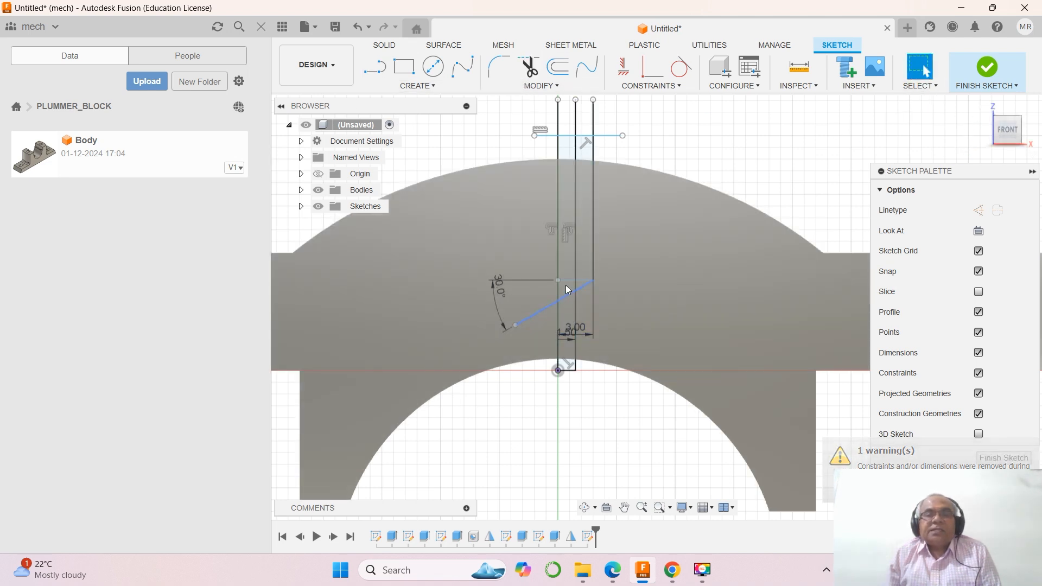
key(Delete)
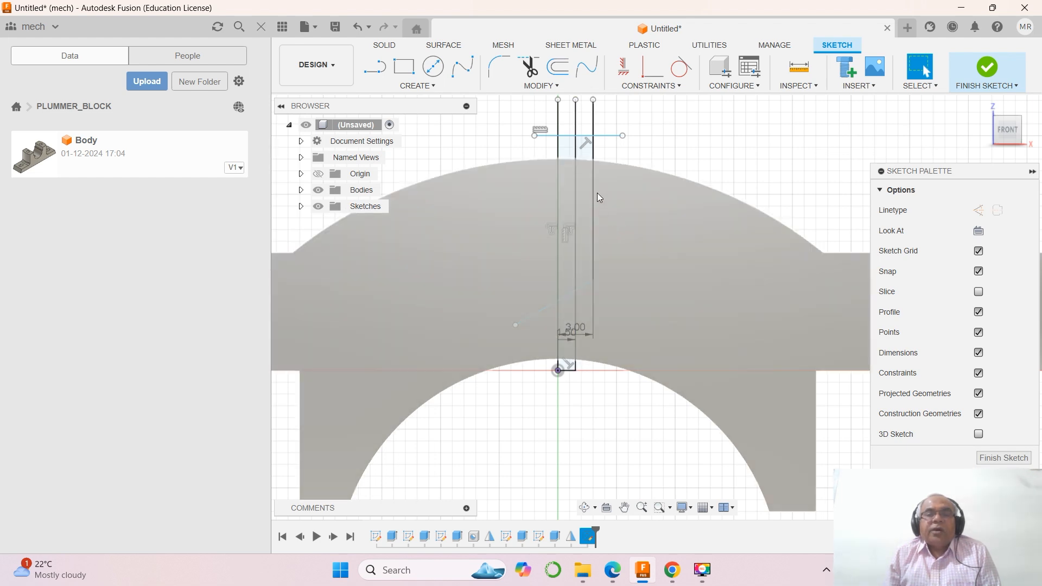
Trim the slanted line back to the 1.5 mm offset line and remove that offset line's portion above the slant.
click(529, 66)
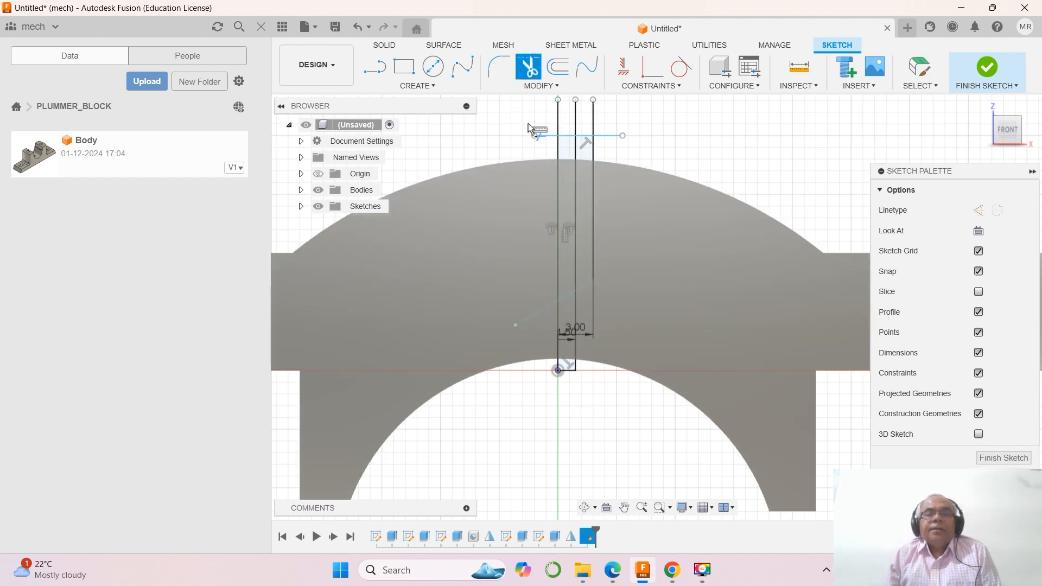
click(541, 308)
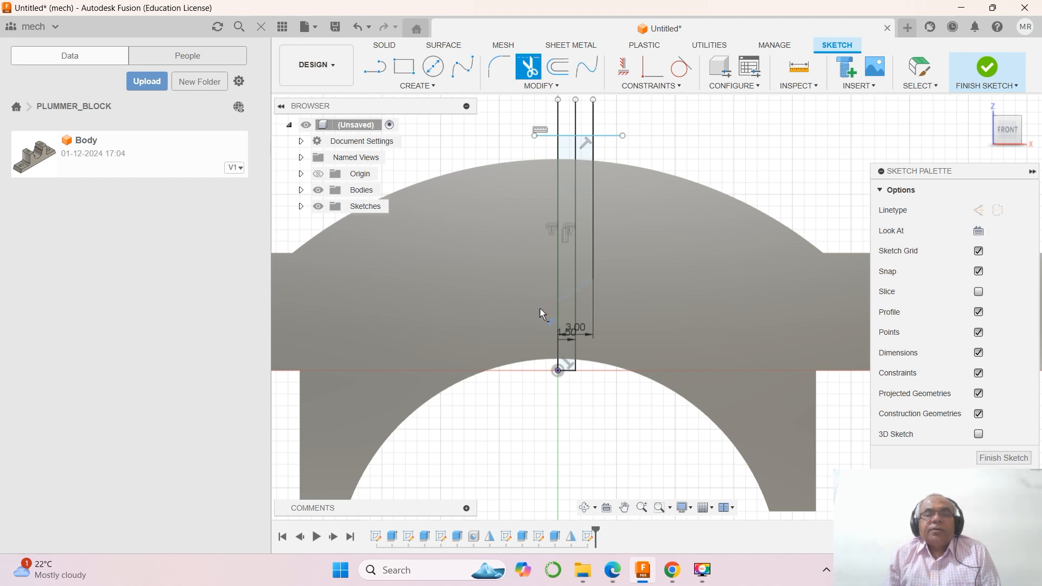
click(564, 296)
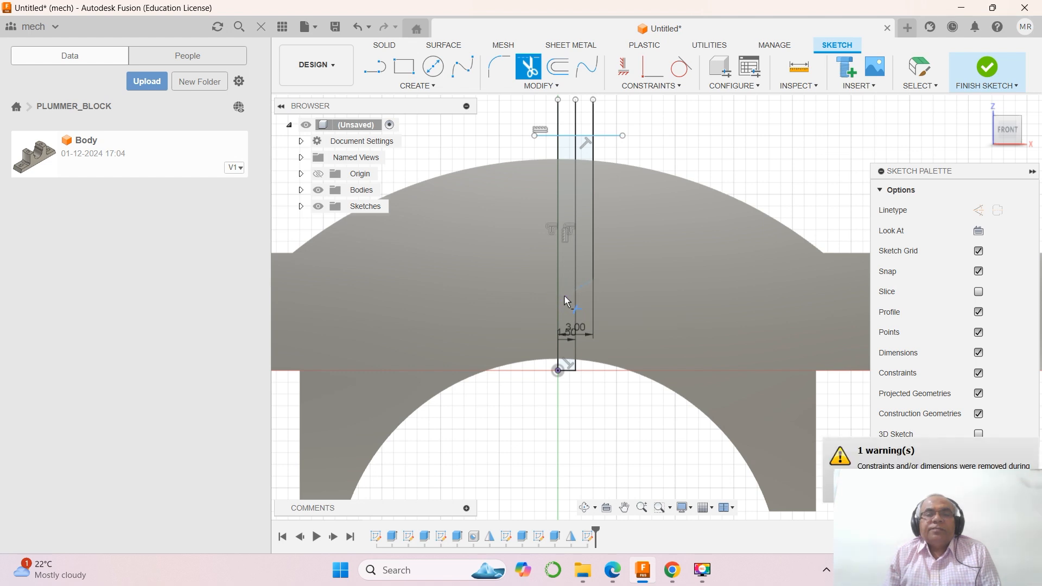
click(575, 279)
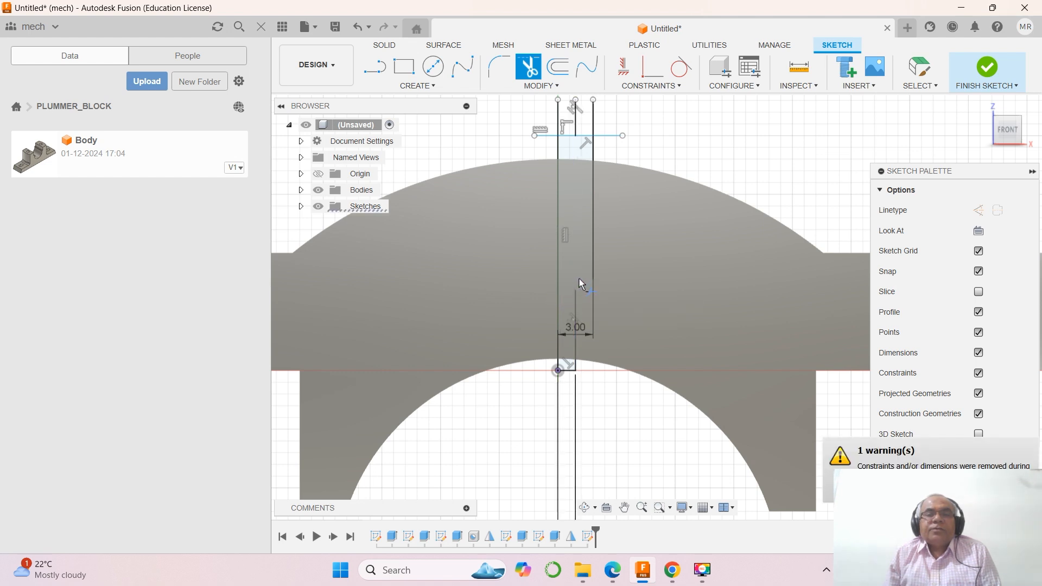
Trim the ends of the three verticals above the top horizontal line and that line's overhangs beyond the profile.
click(597, 123)
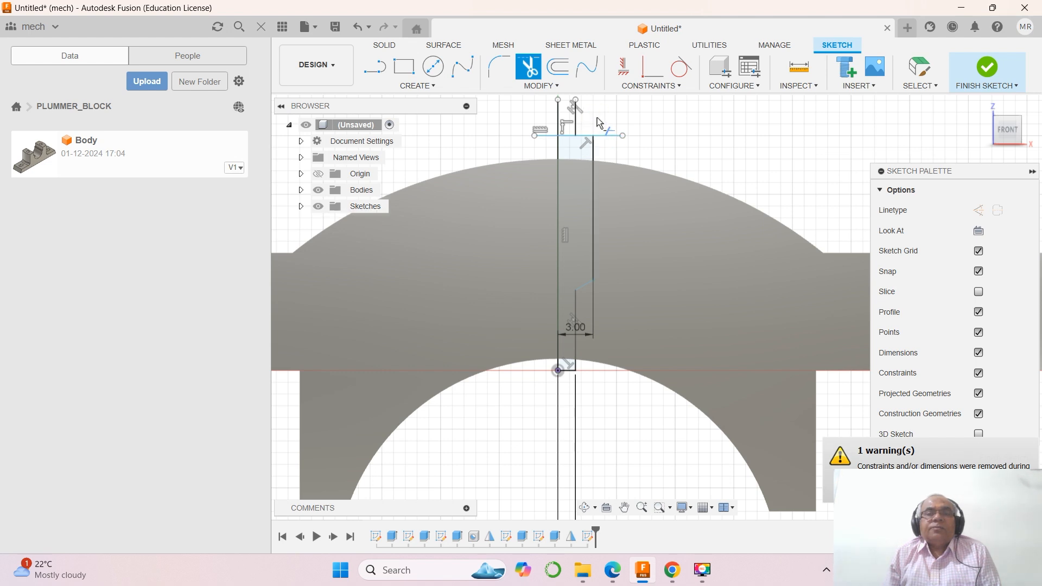
click(606, 135)
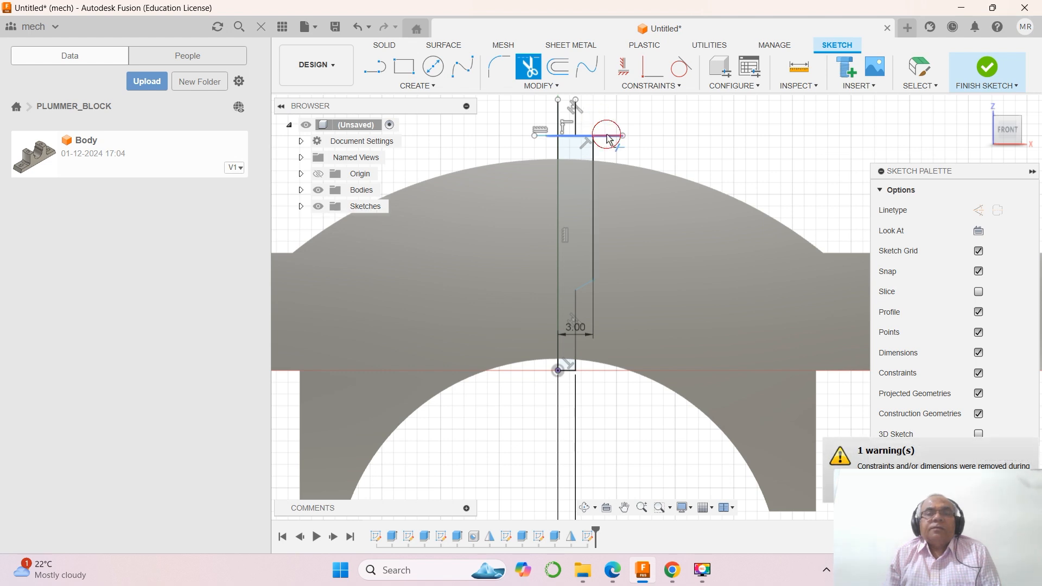
click(557, 124)
click(548, 136)
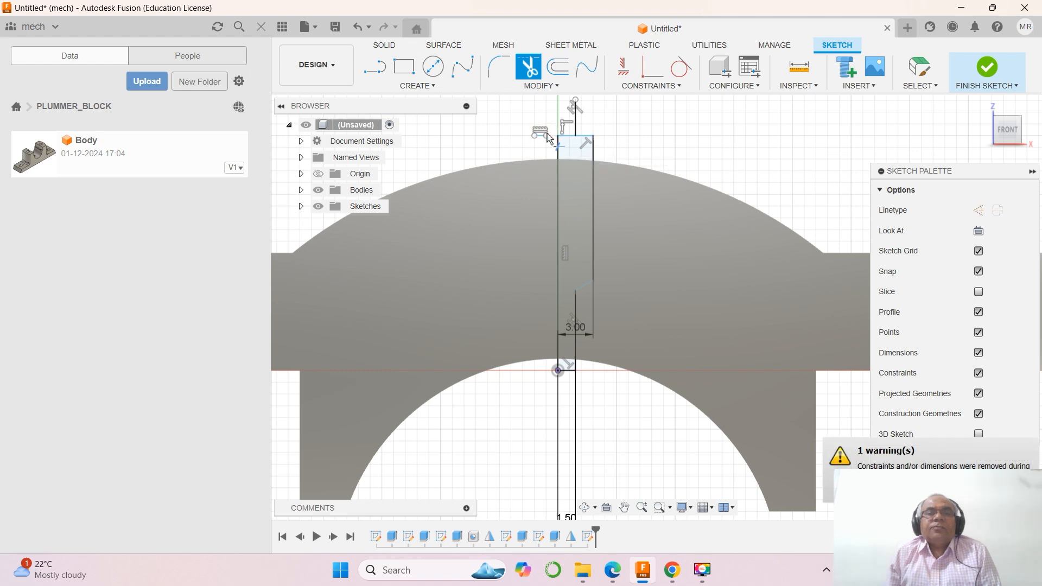
click(576, 126)
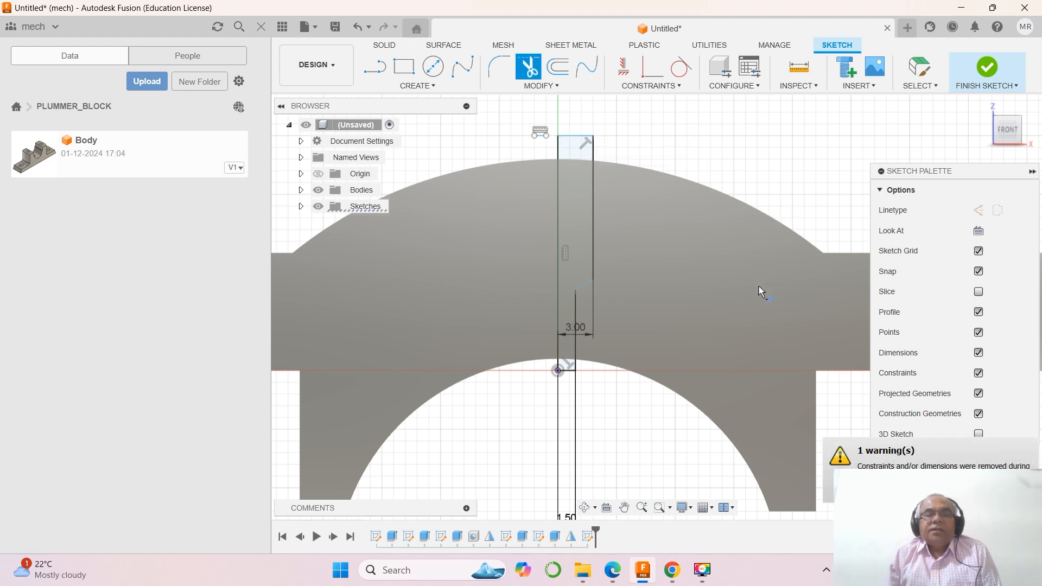
click(575, 411)
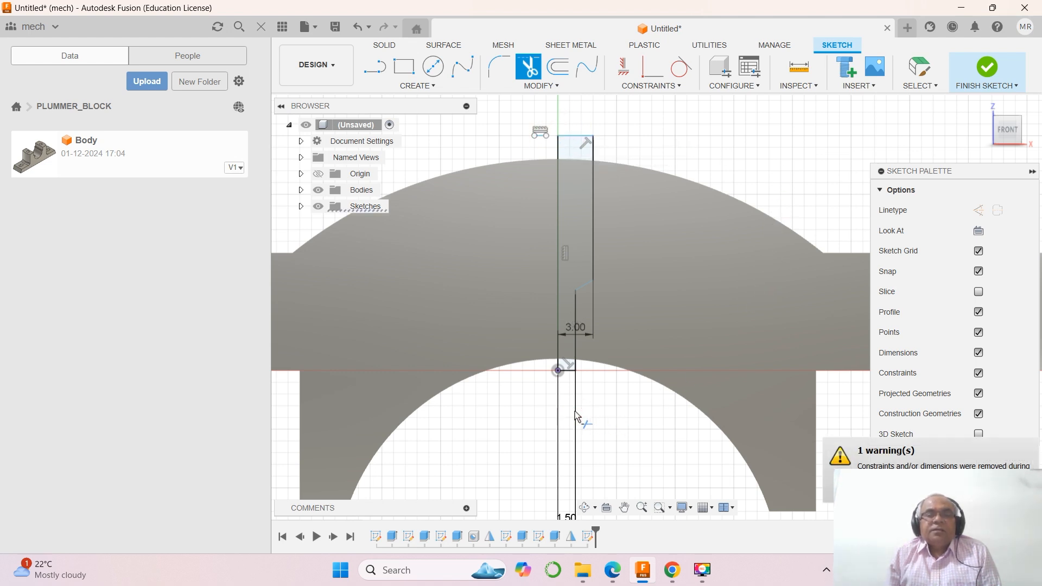
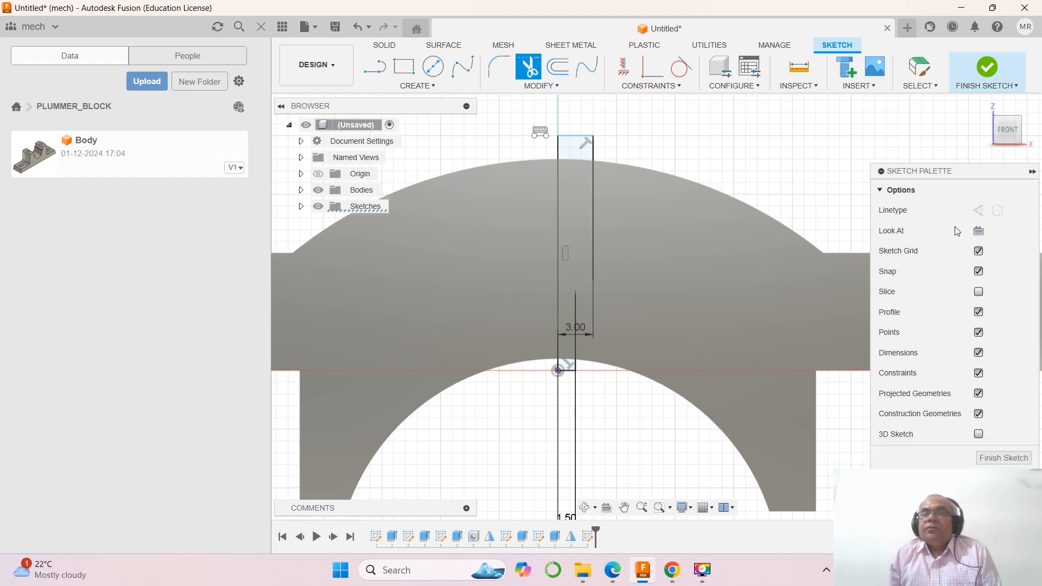
Finish the sketch and revolve the stepped profile 360° about its vertical centre line as a cut through the dome.
click(969, 86)
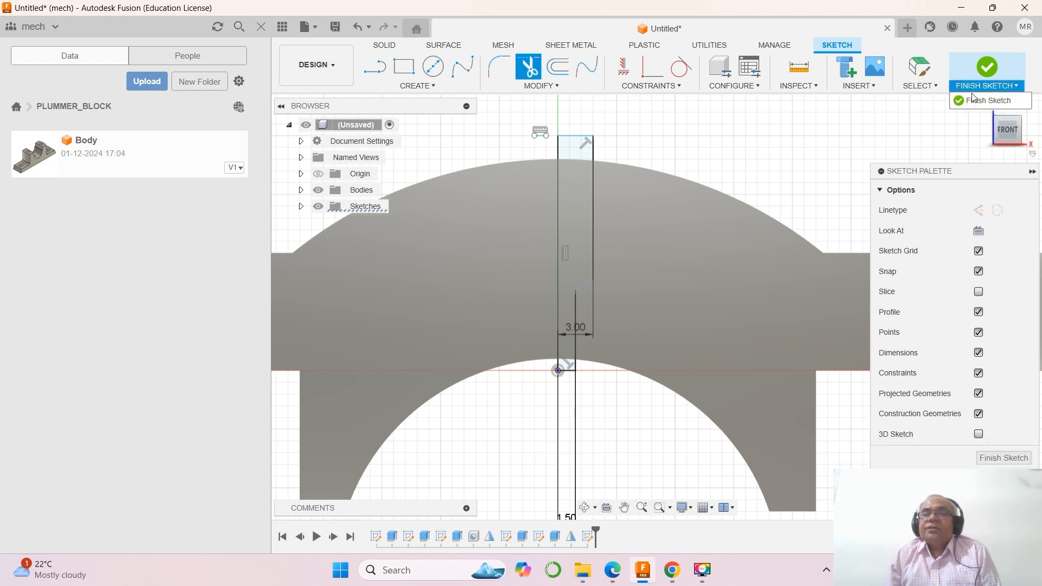
click(972, 99)
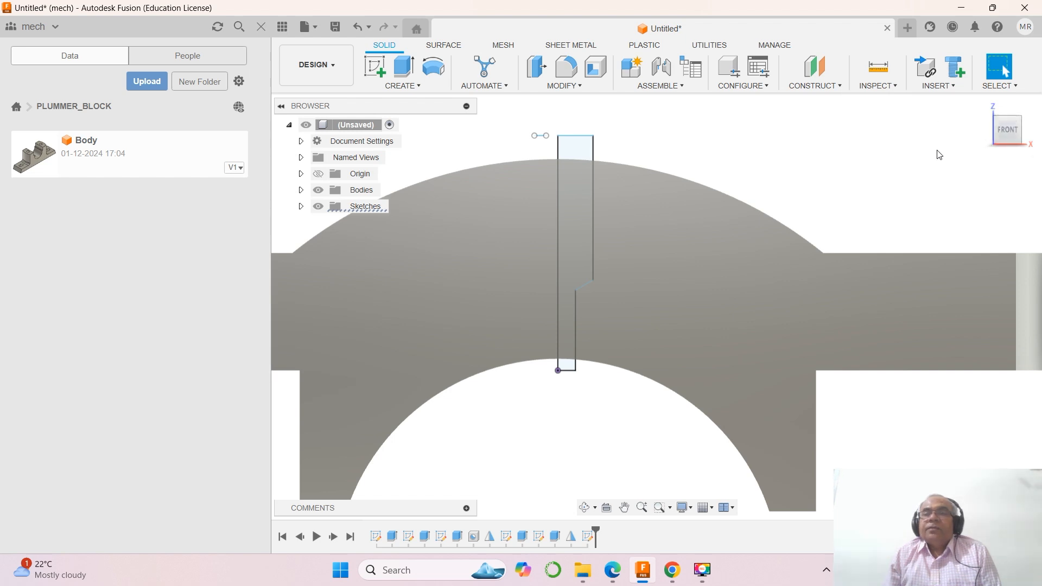
click(983, 105)
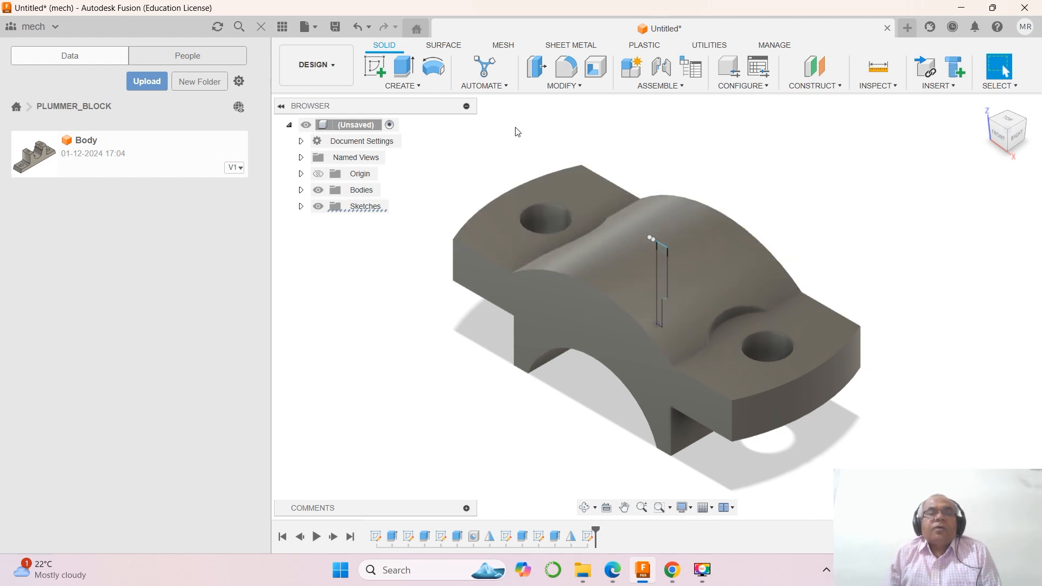
click(433, 66)
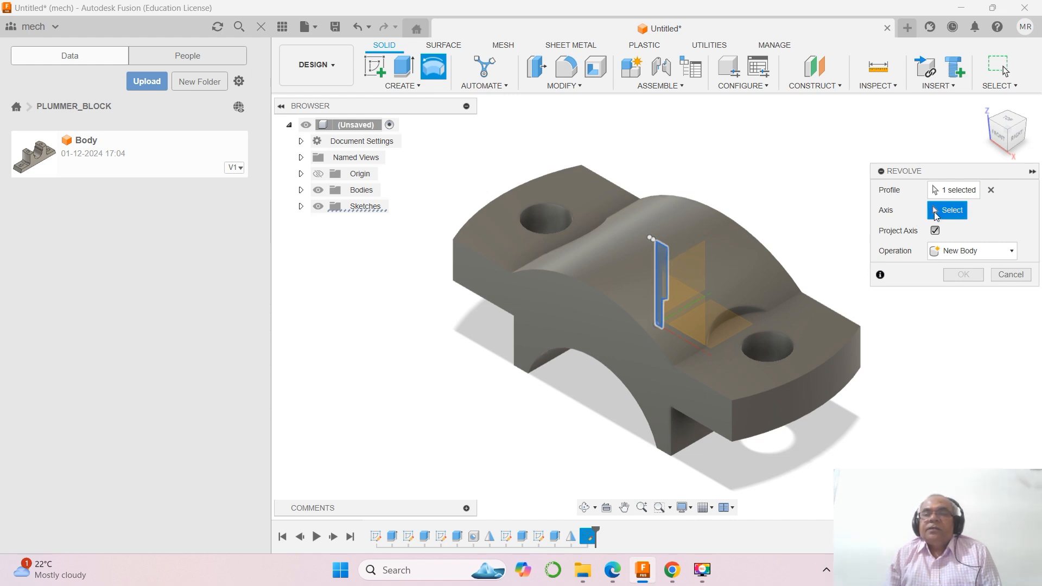
click(656, 274)
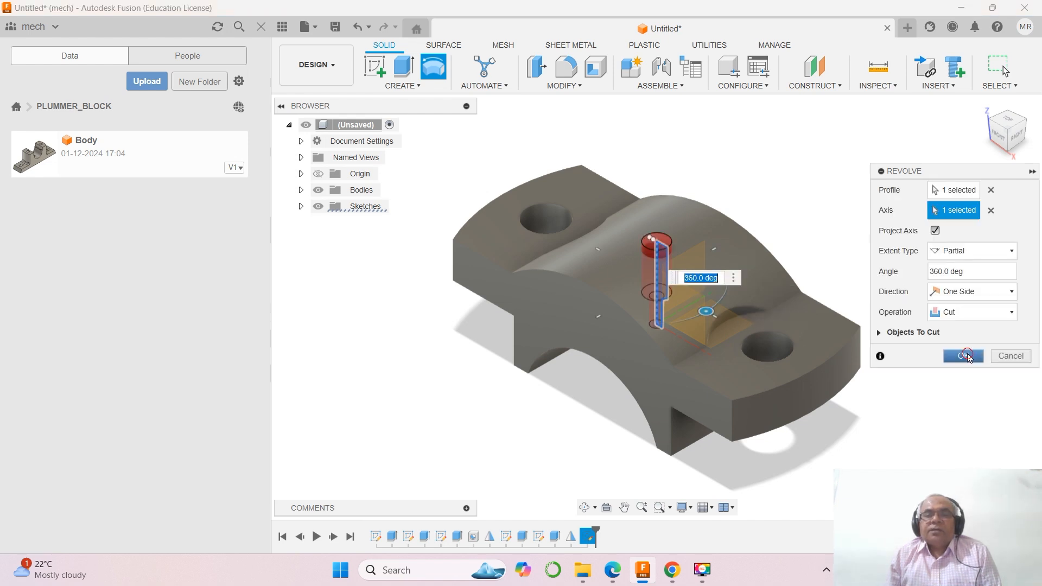
click(966, 356)
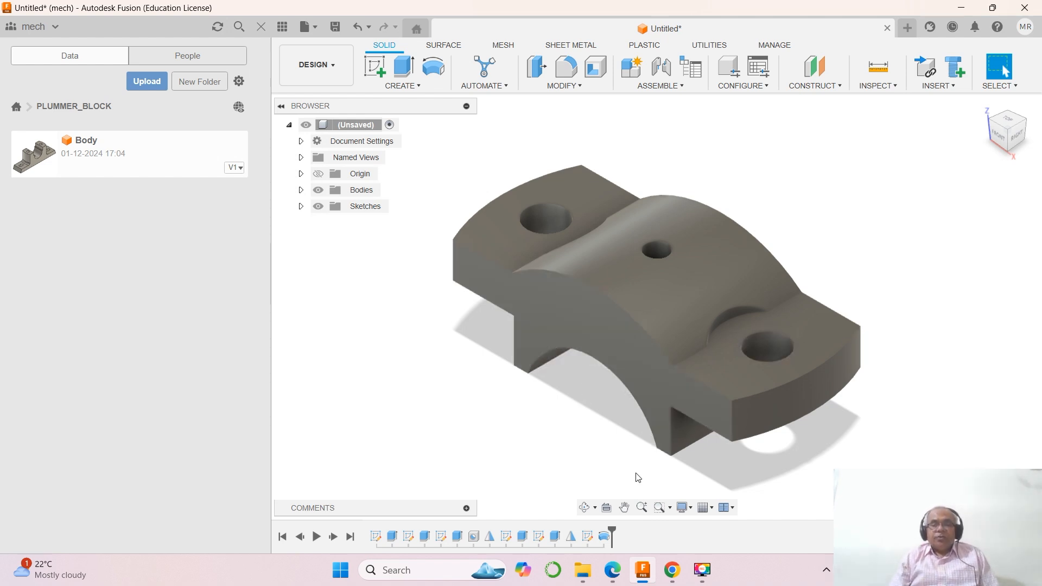
Inspect the cap's holes from another angle and check the cap's material in the parts list of the PDF drawing in Edge.
click(590, 513)
drag(562, 408, 641, 327)
drag(660, 374, 612, 367)
right_click(562, 410)
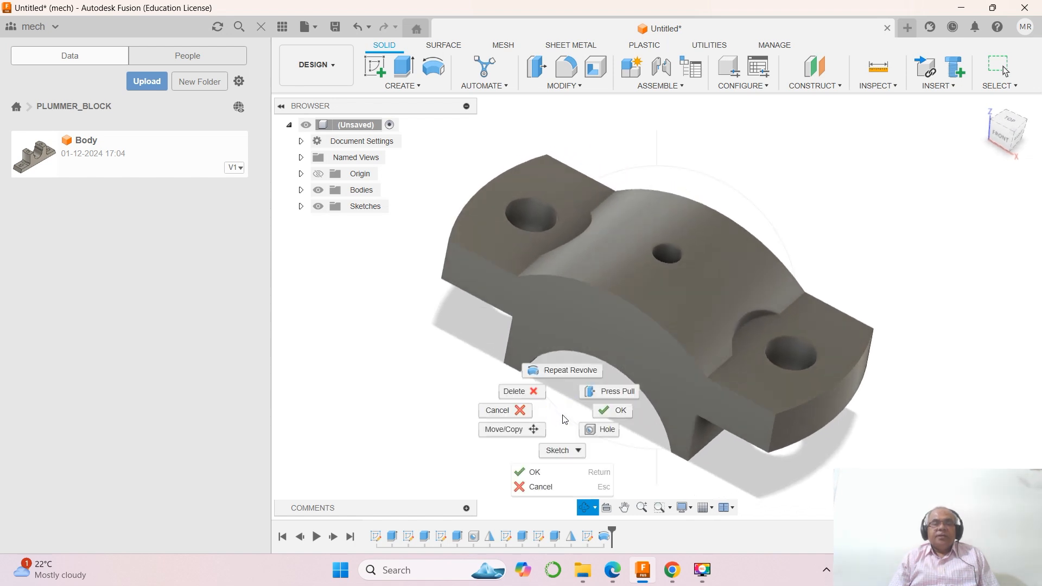
click(545, 470)
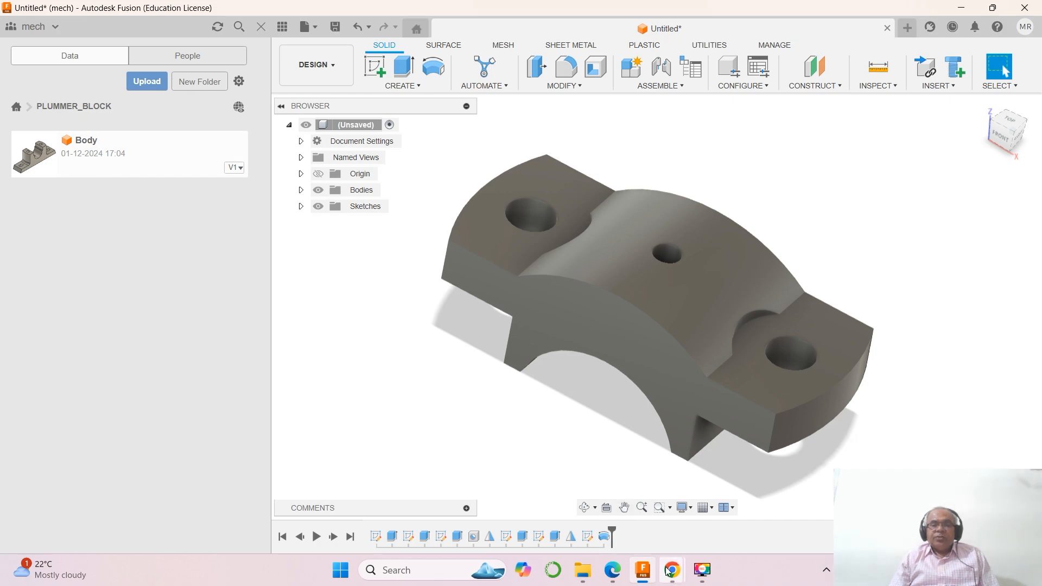
mouse_move(662, 570)
click(612, 570)
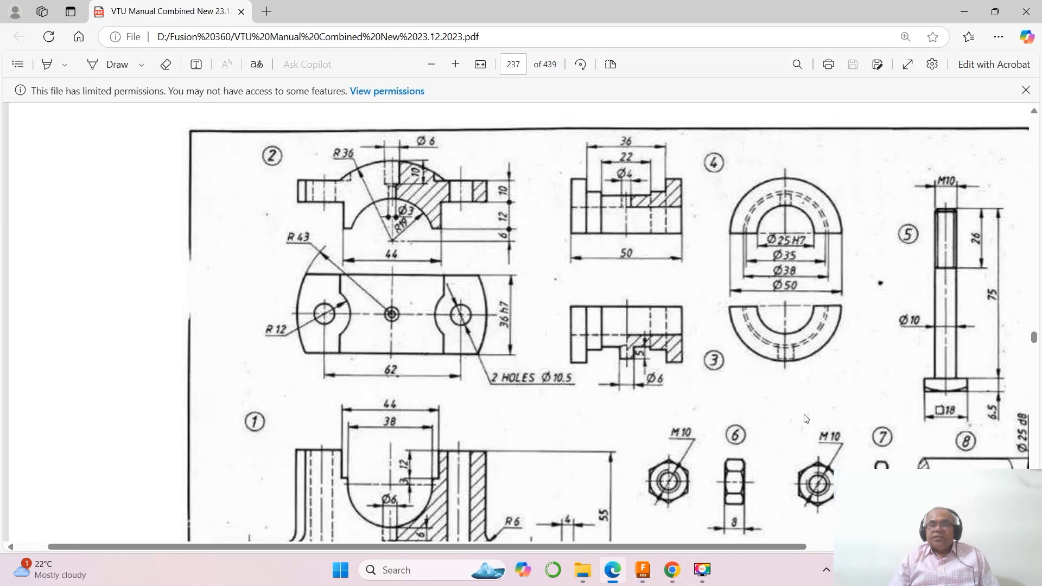
scroll(809, 407, down, 3)
scroll(809, 407, down, 4)
scroll(809, 407, up, 4)
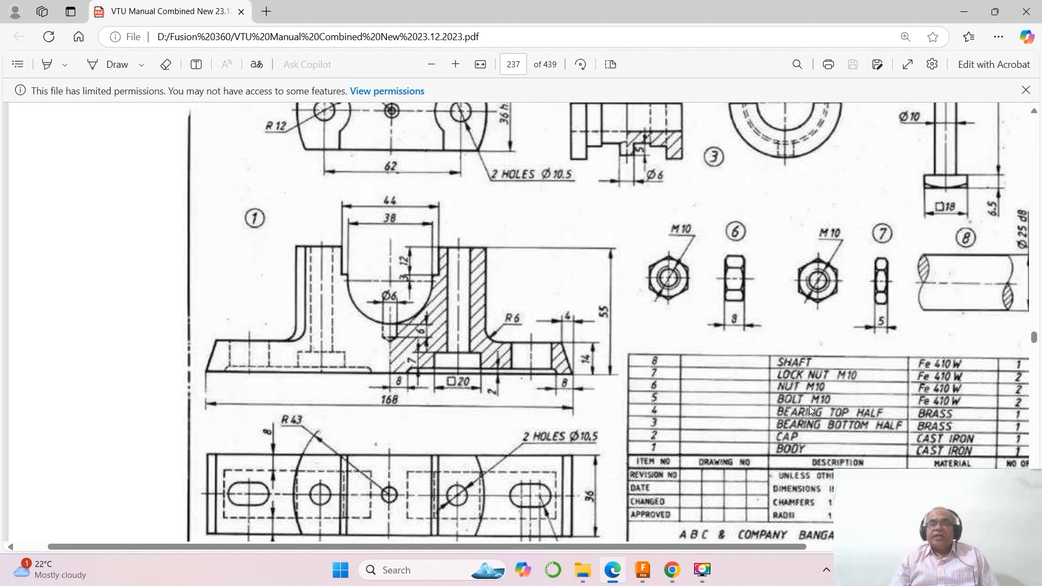
click(705, 477)
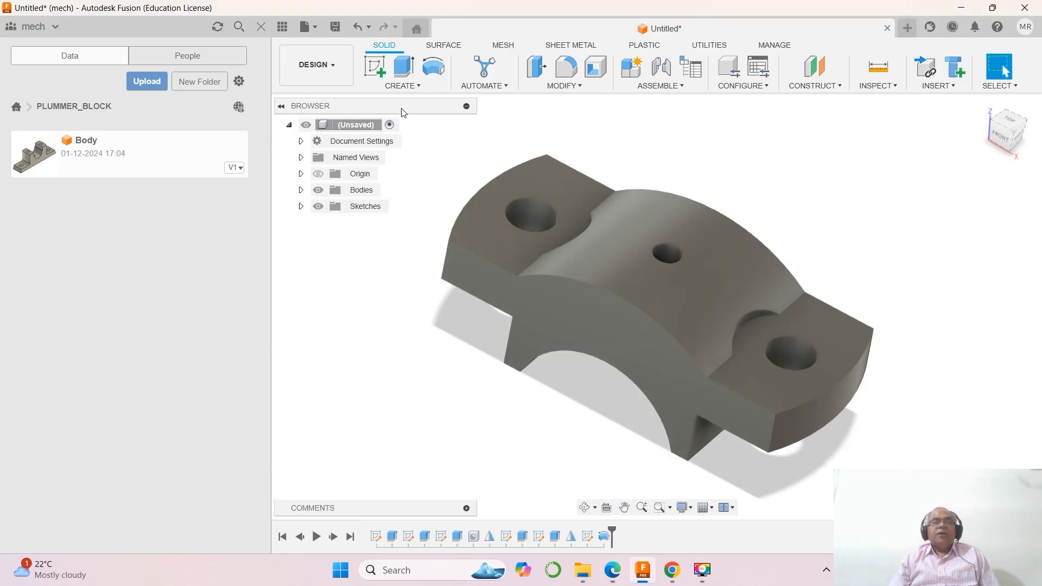
Assign the physical material Iron, Cast from the Fusion Material Library to the cap body.
click(564, 86)
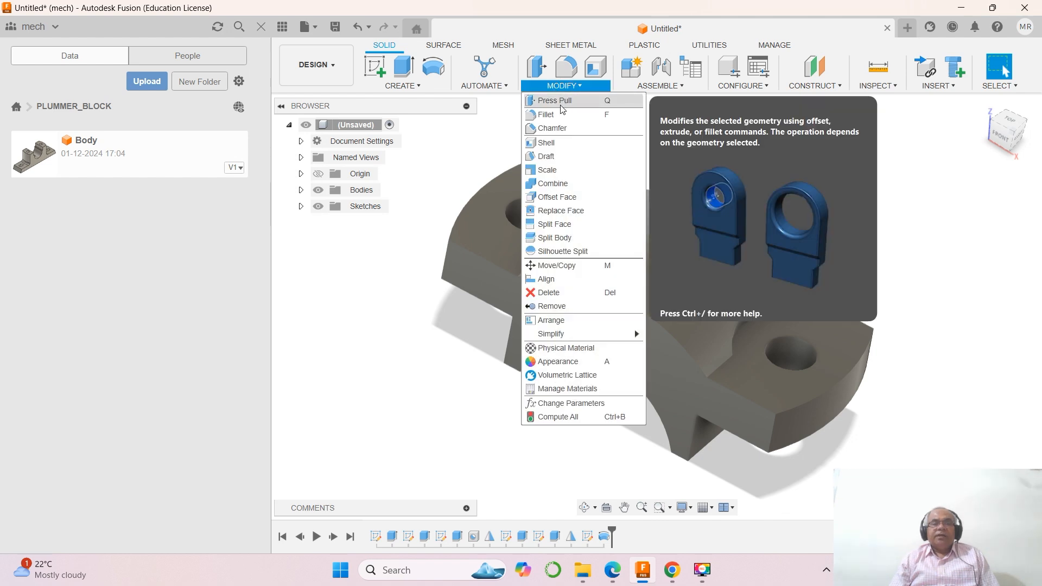
click(549, 348)
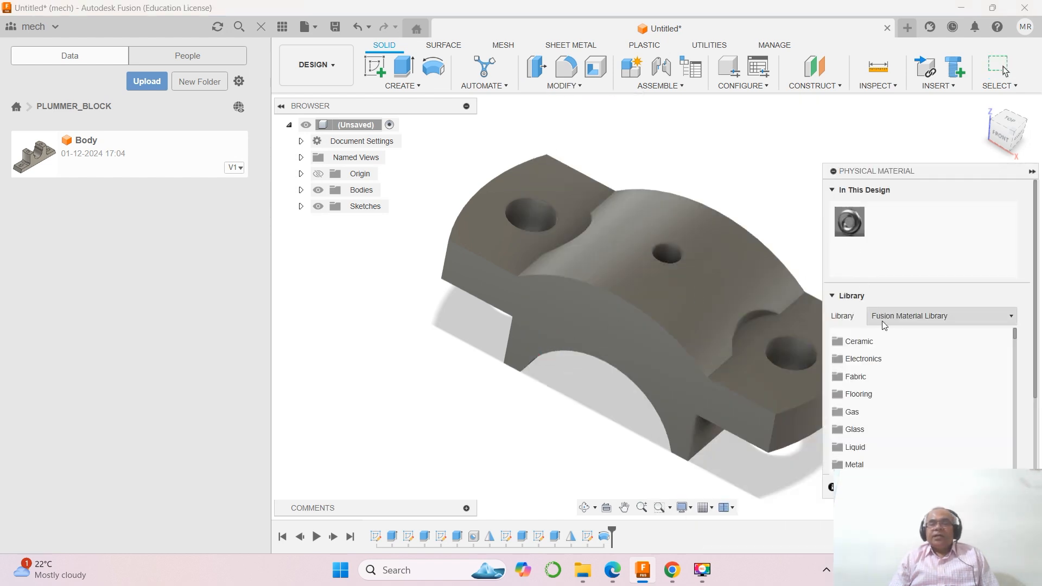
scroll(883, 421, down, 1)
scroll(896, 428, down, 8)
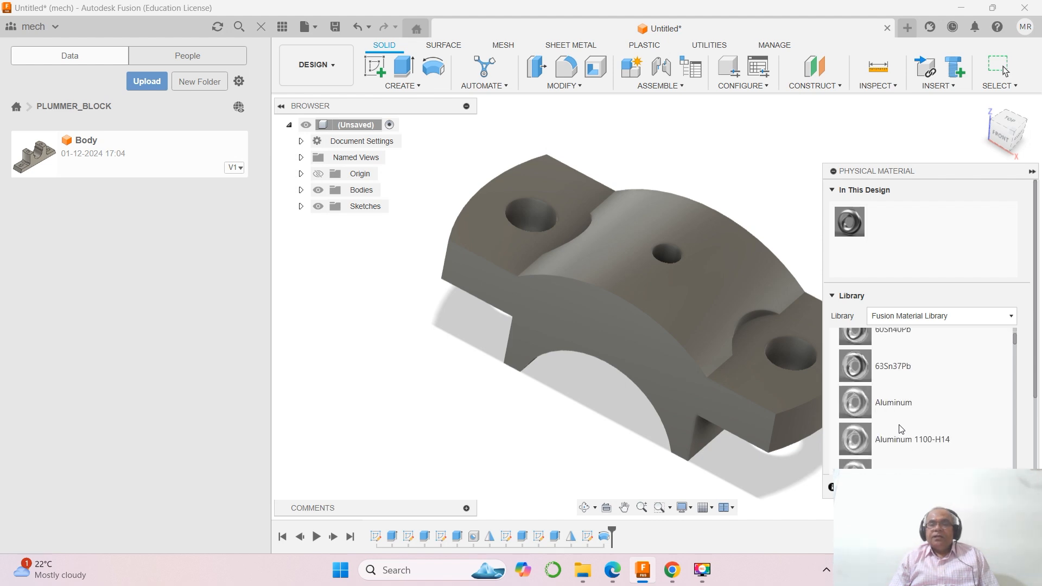
scroll(901, 429, down, 10)
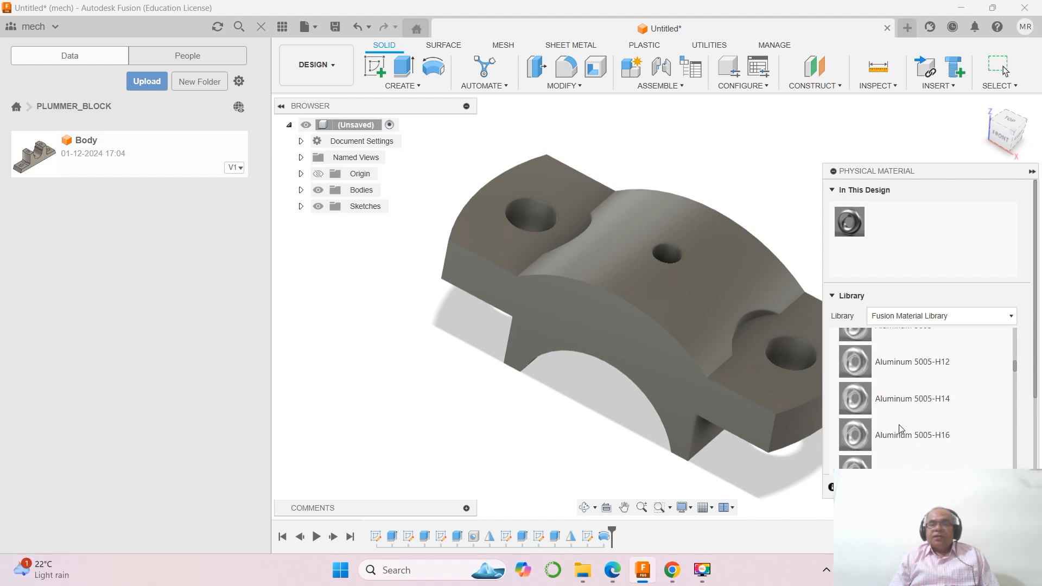
scroll(901, 428, down, 15)
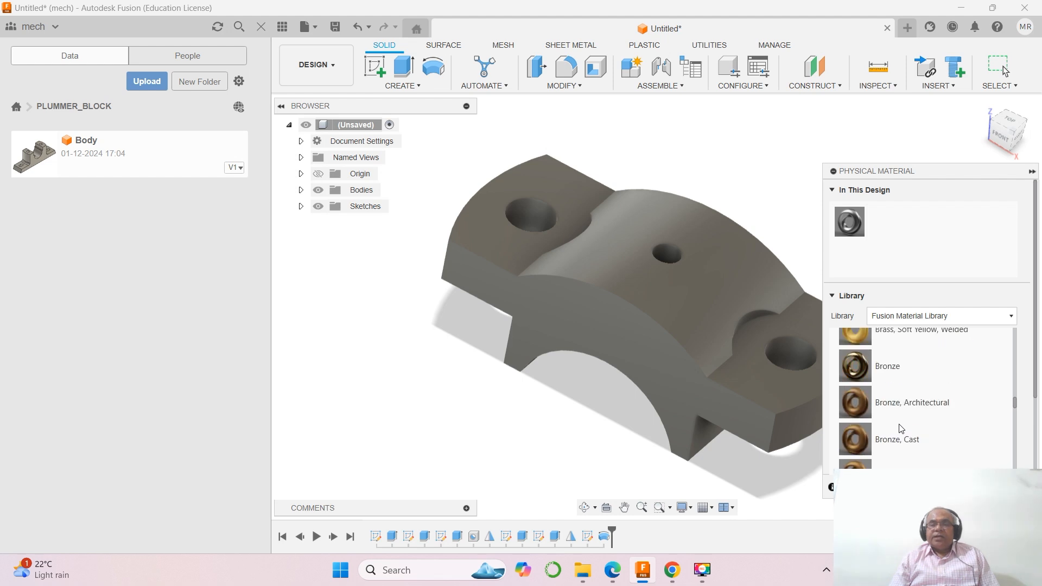
scroll(901, 429, down, 4)
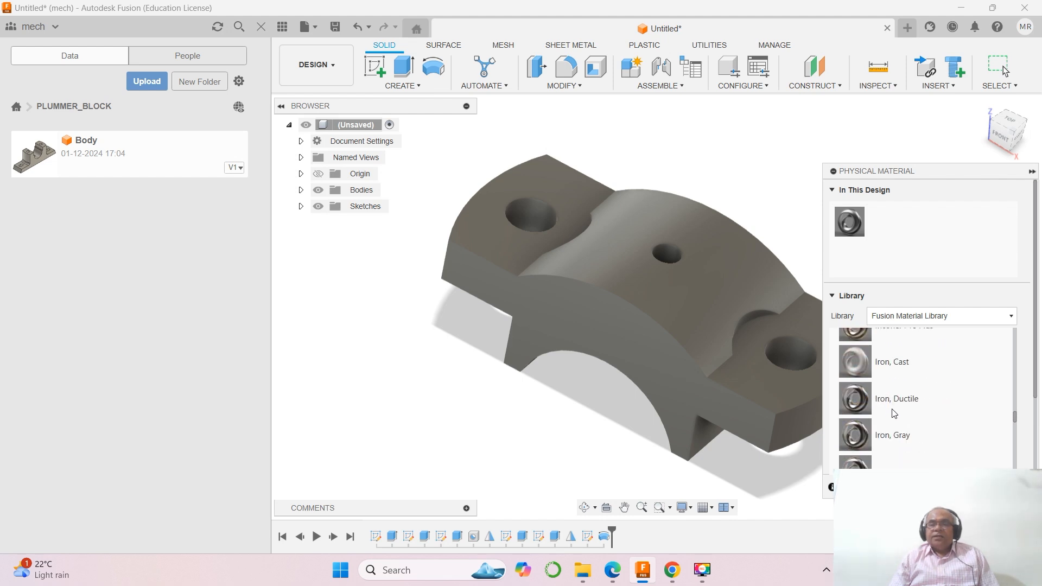
drag(862, 366, 746, 310)
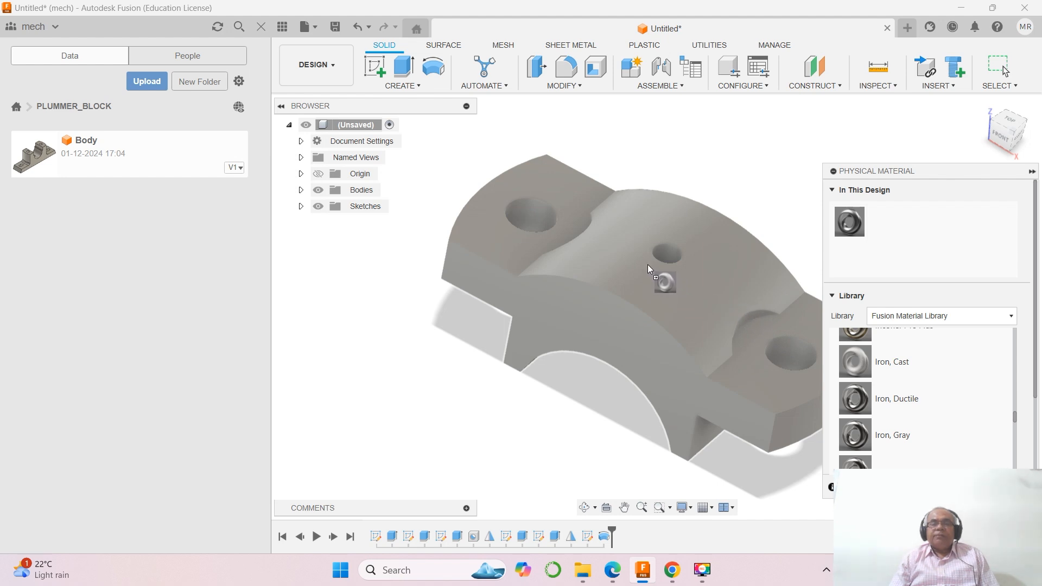
drag(648, 266, 648, 266)
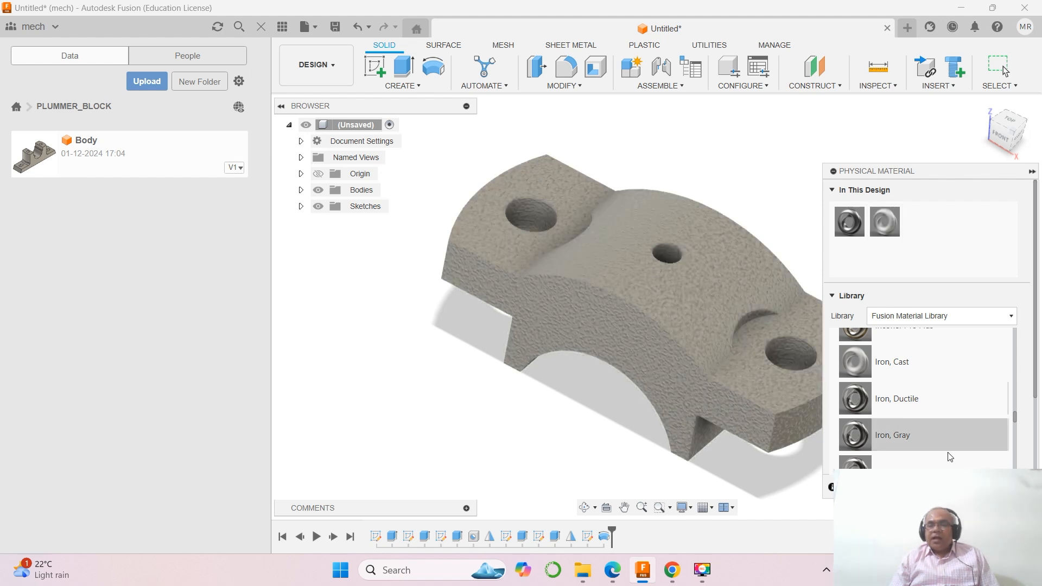
click(1014, 486)
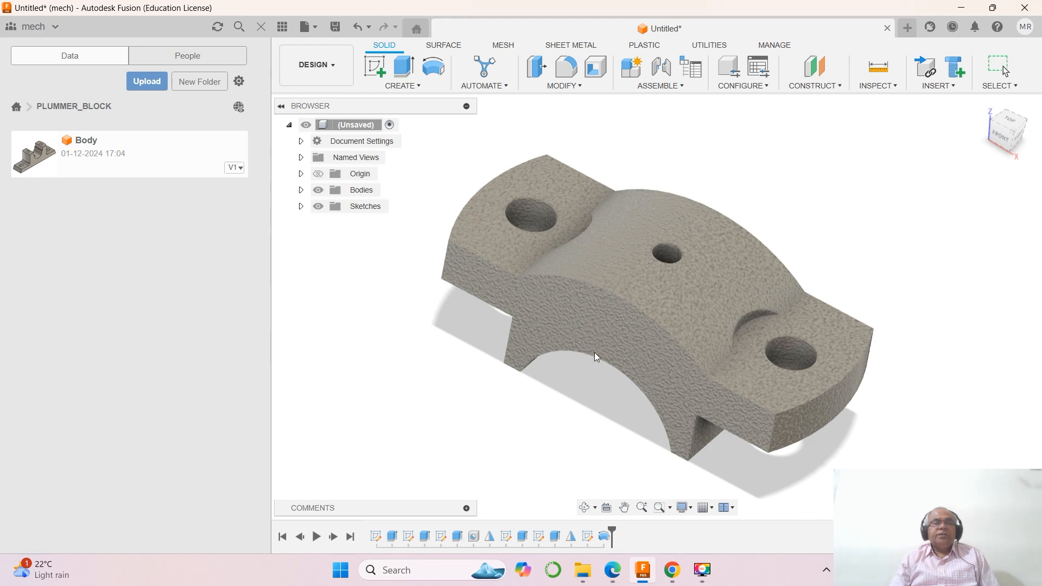
Create a component from the cap's bodies.
click(359, 191)
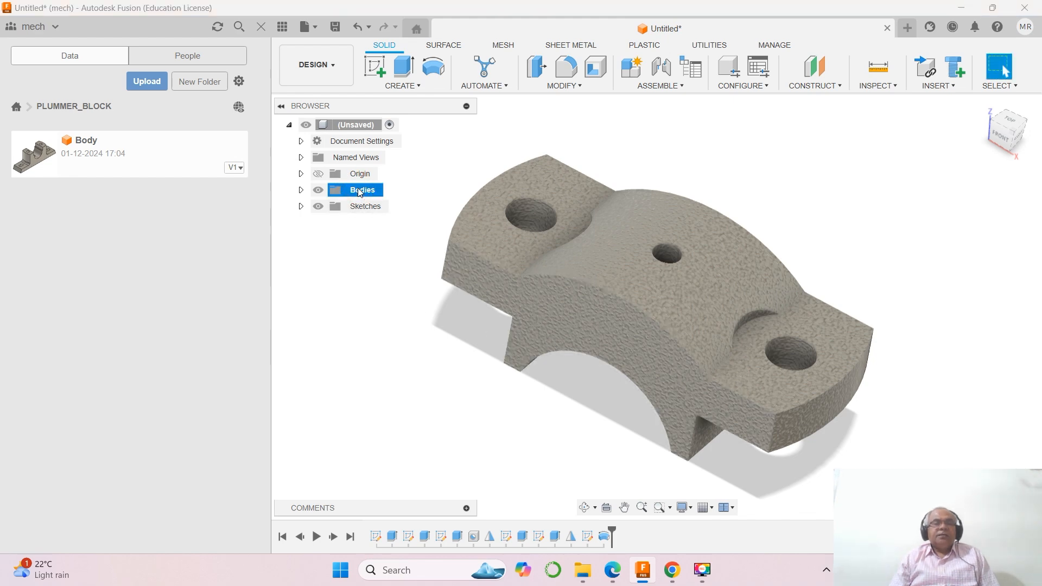
right_click(358, 191)
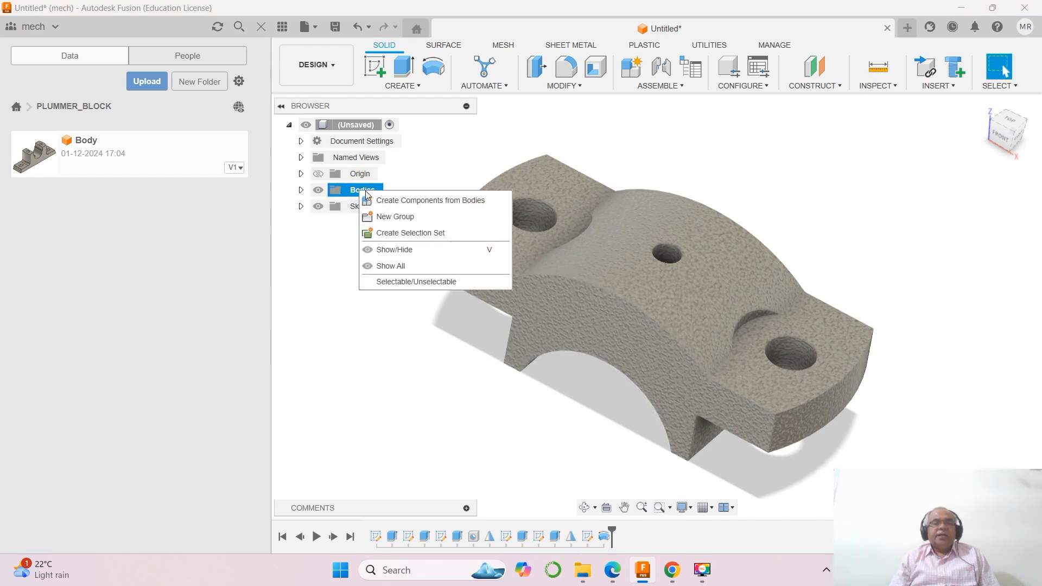
click(396, 200)
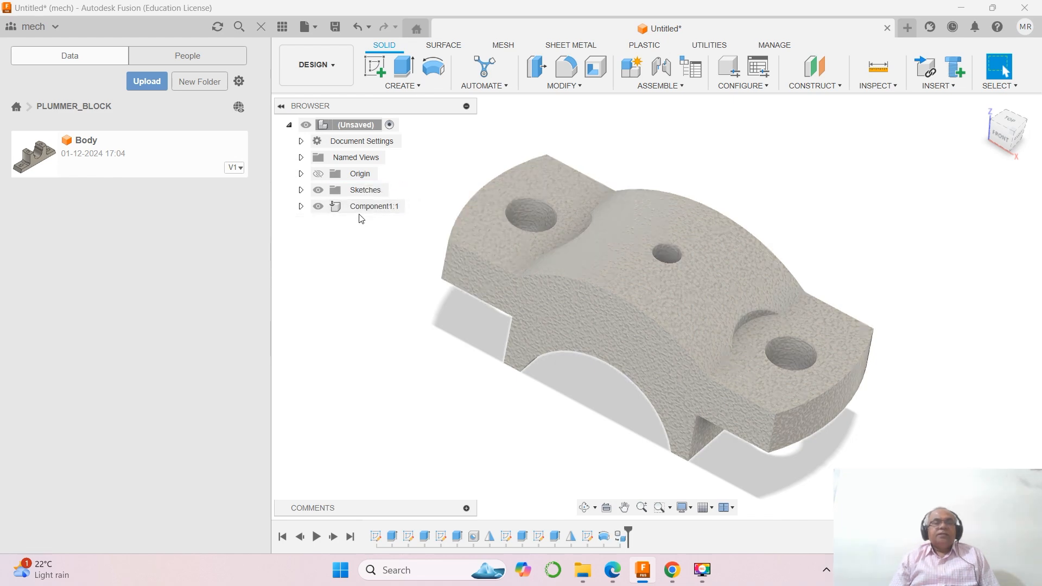
Set the new component's properties to part number Component 2, part name Cap and description Second Part.
click(372, 209)
right_click(371, 210)
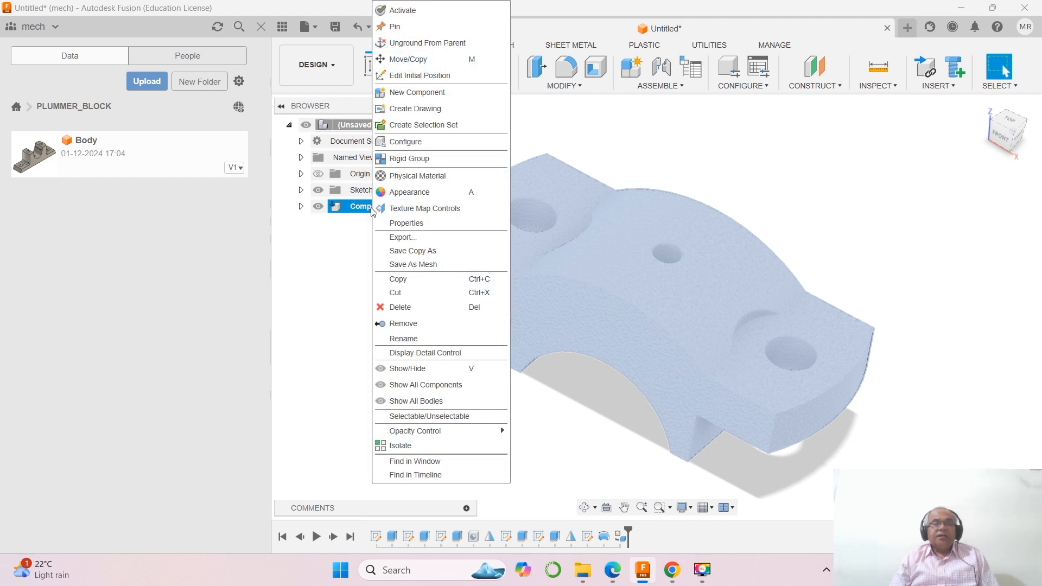
click(406, 223)
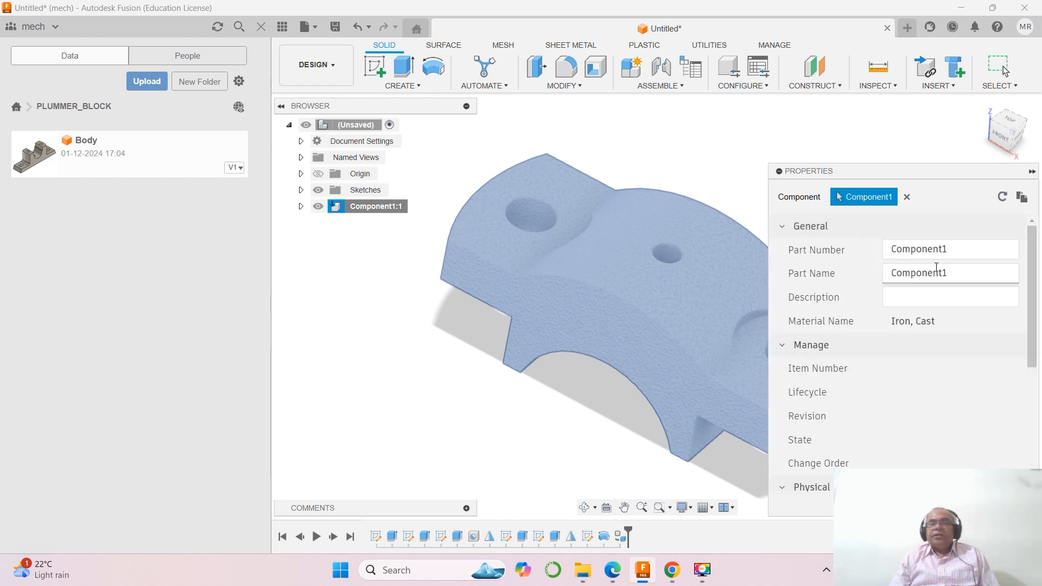
drag(959, 250, 874, 251)
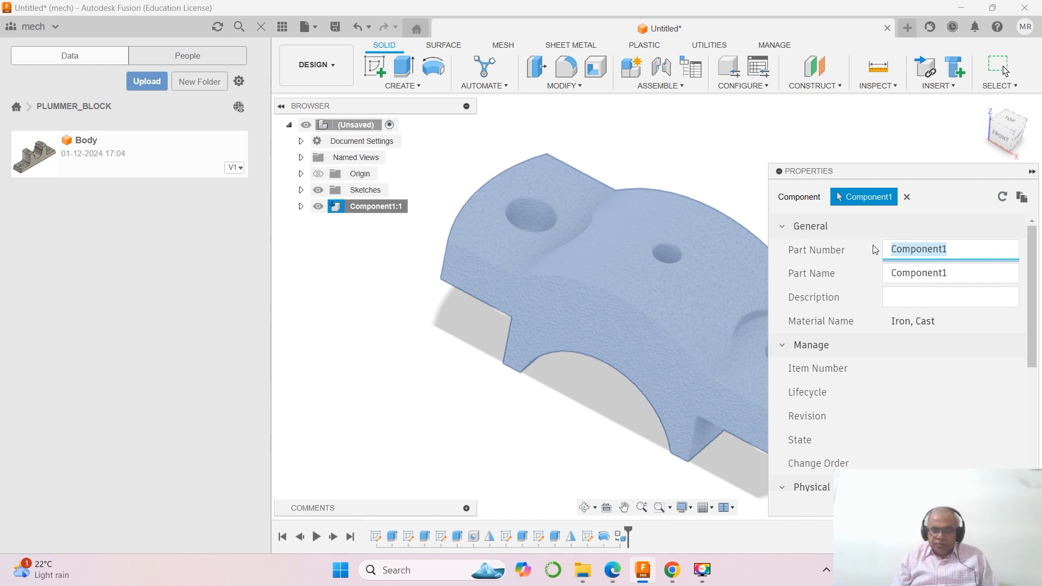
text(Compo)
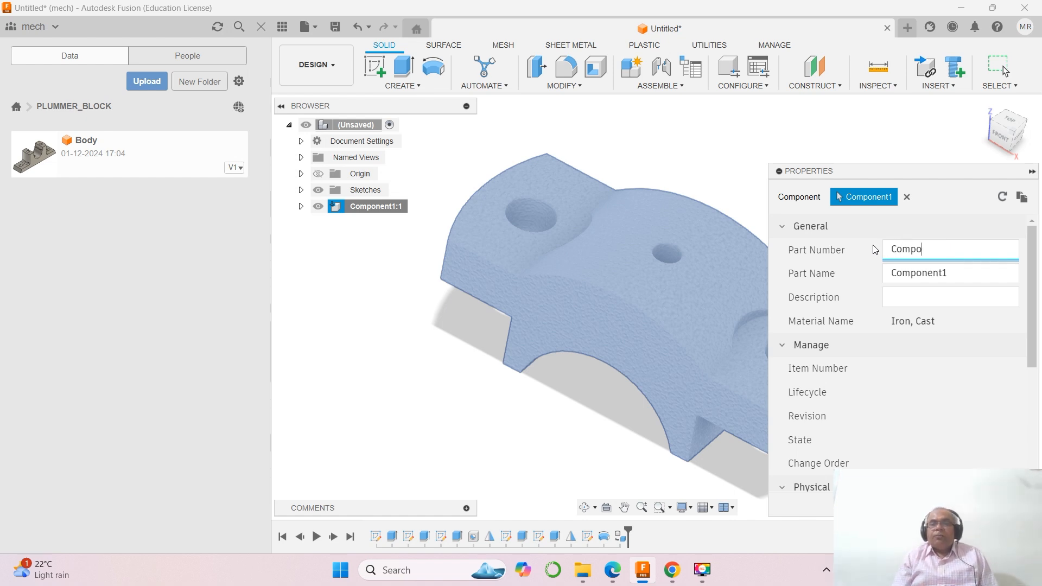
text(nent 2)
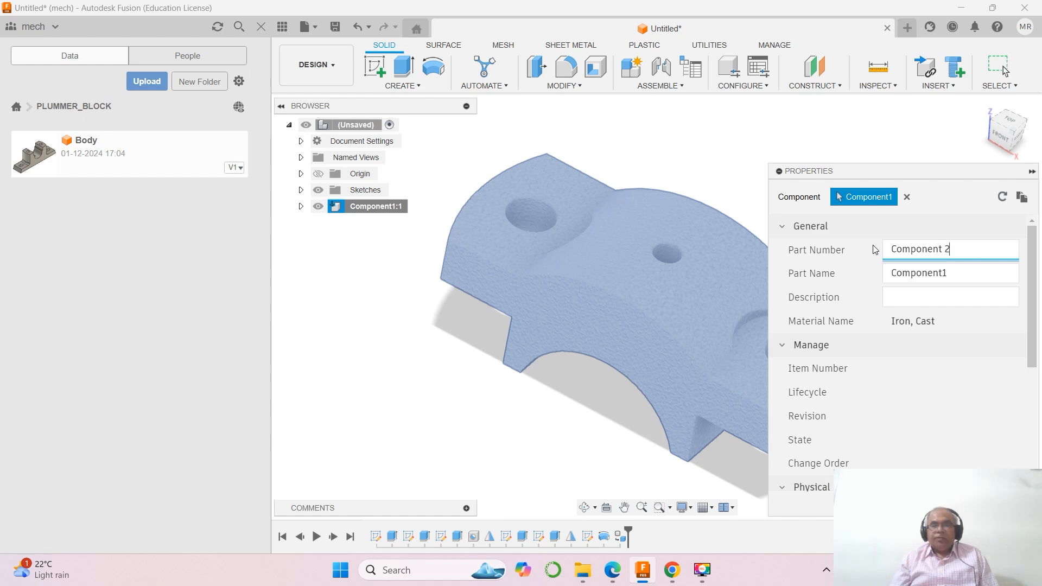
click(970, 273)
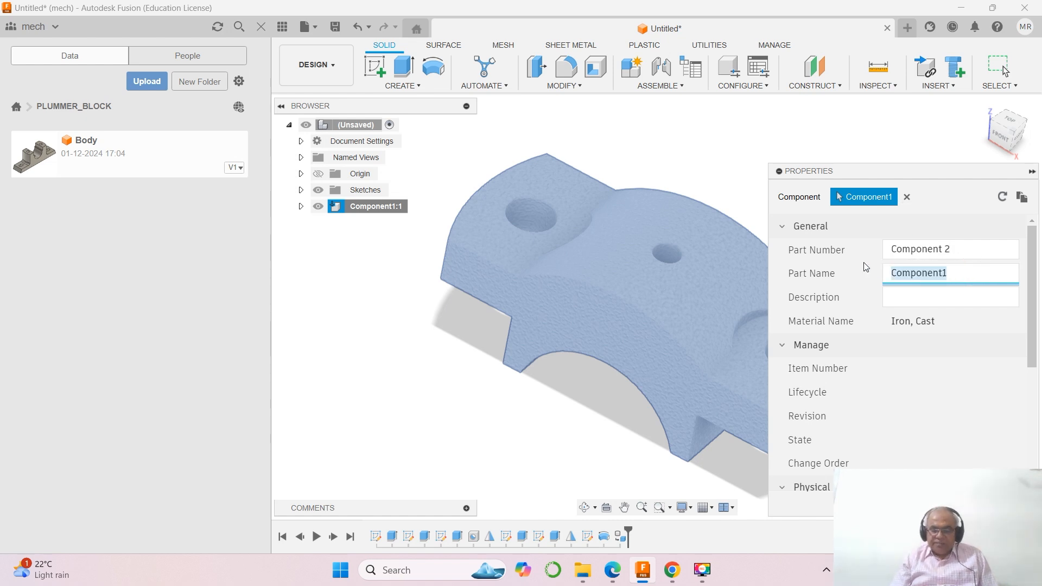
text(Cap)
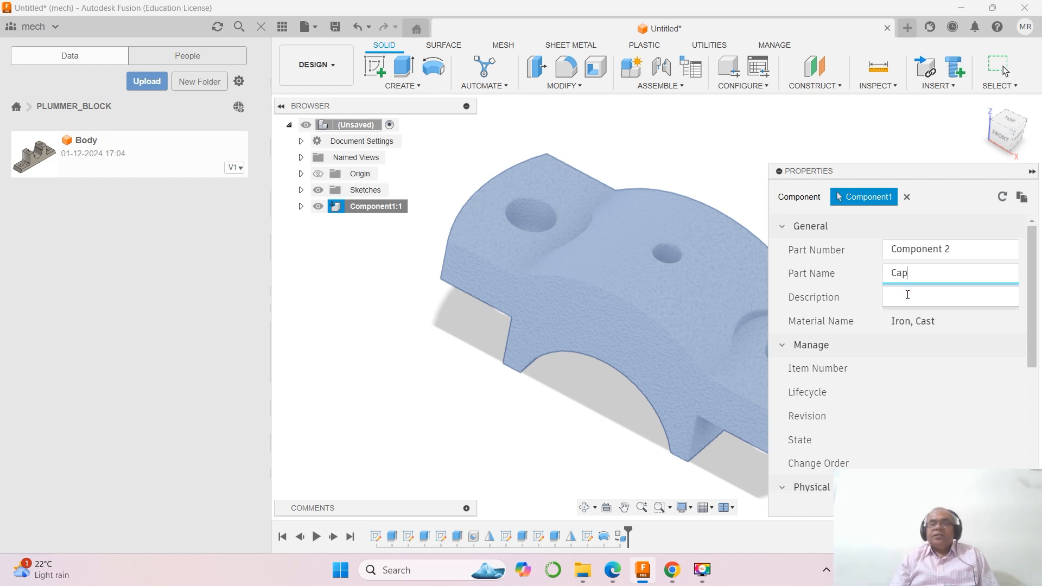
click(908, 294)
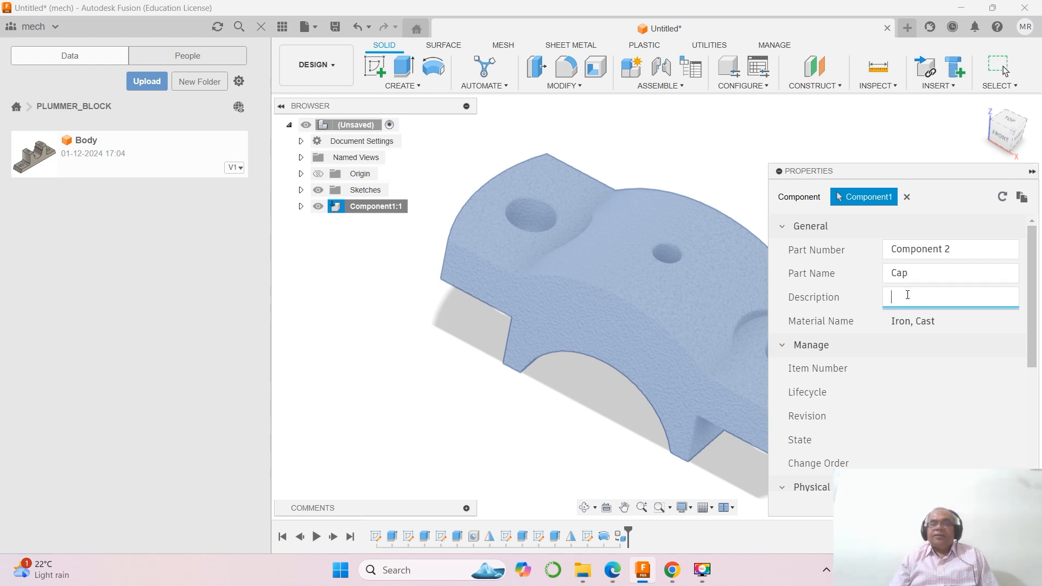
text(Second Part)
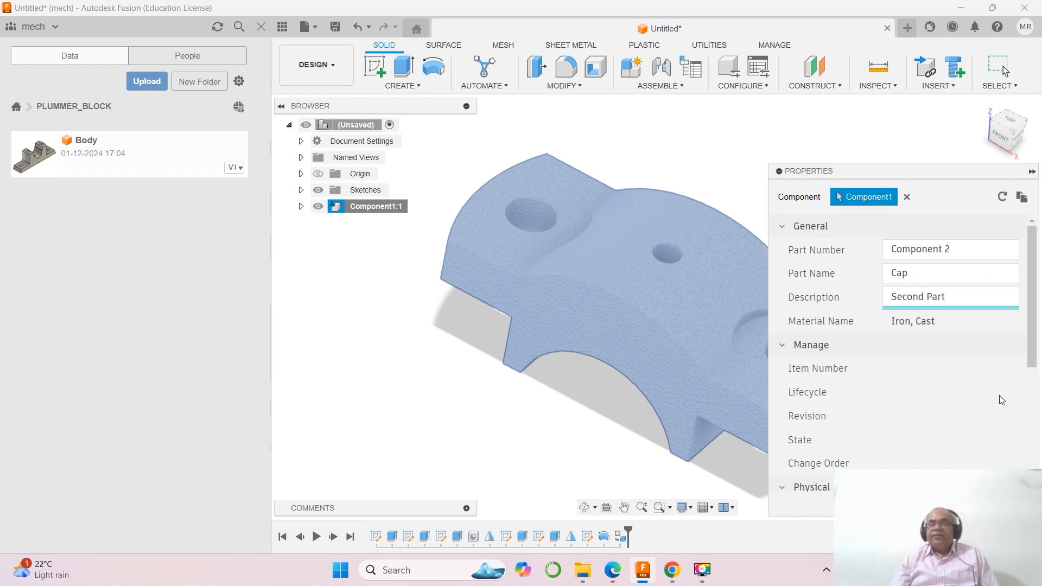
key(Return)
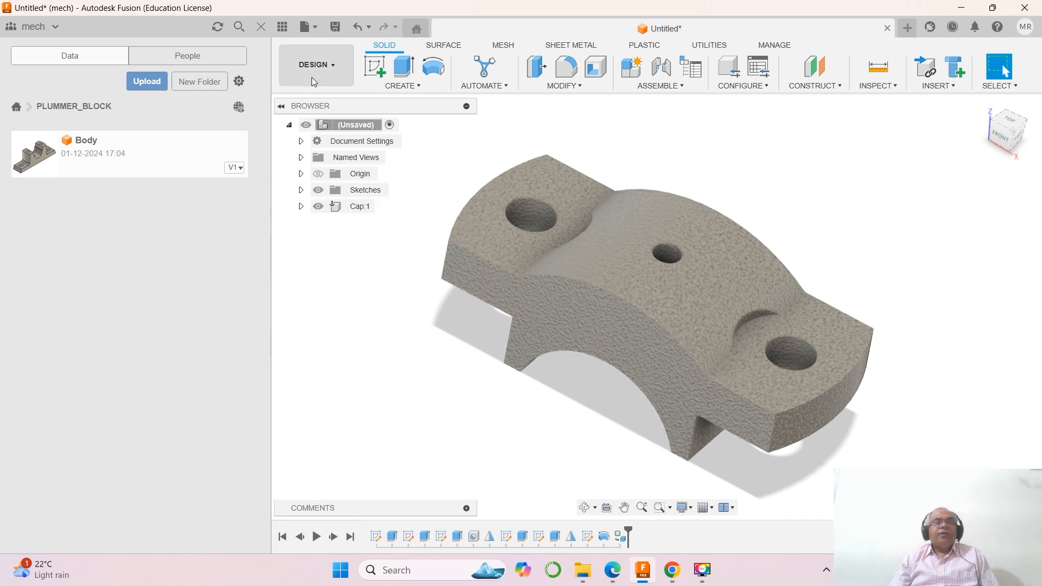
Save the design as Cap in the PLUMMER_BLOCK folder.
click(316, 31)
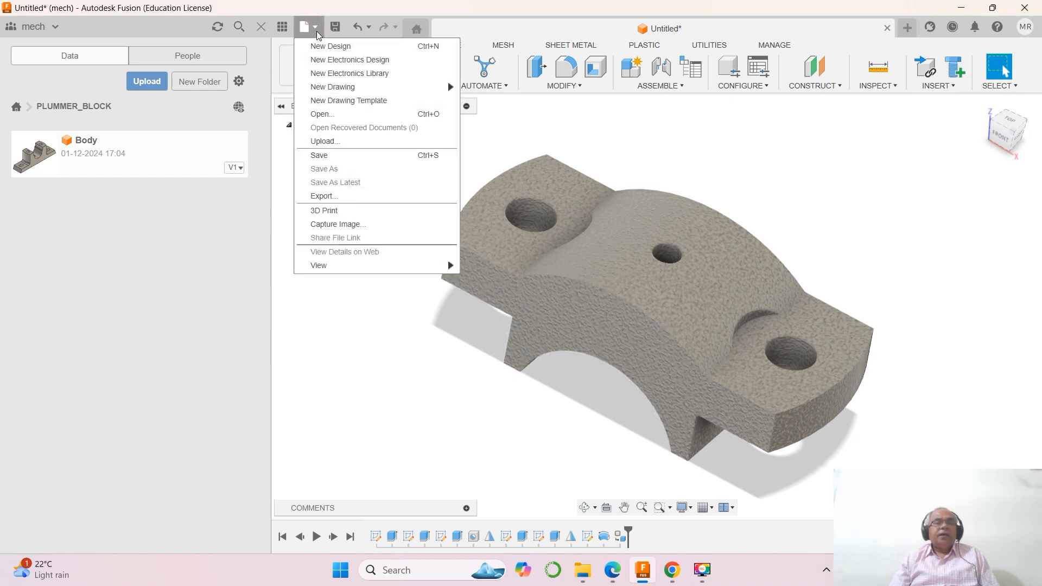
click(319, 157)
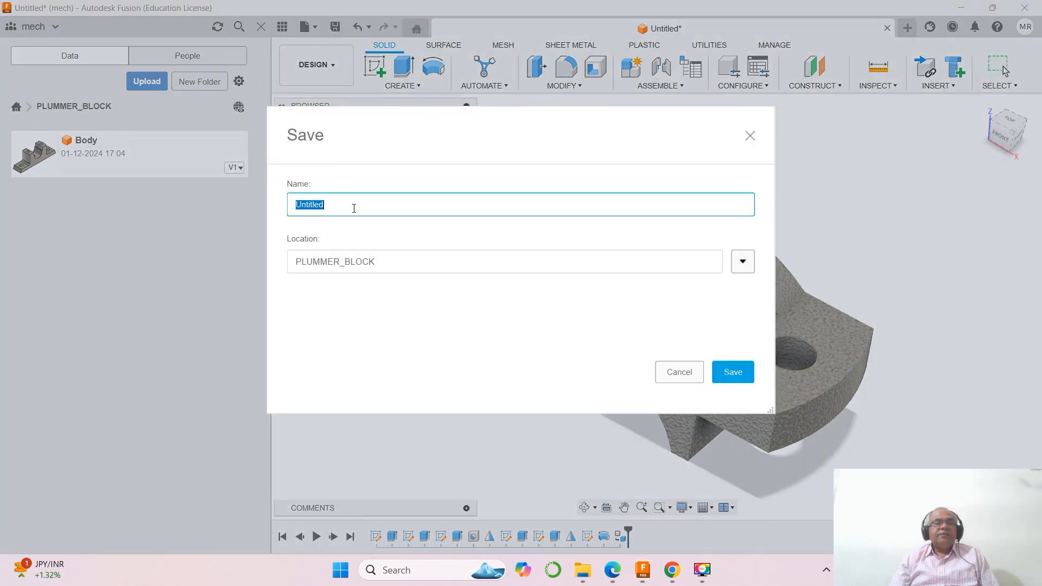
drag(354, 208, 284, 201)
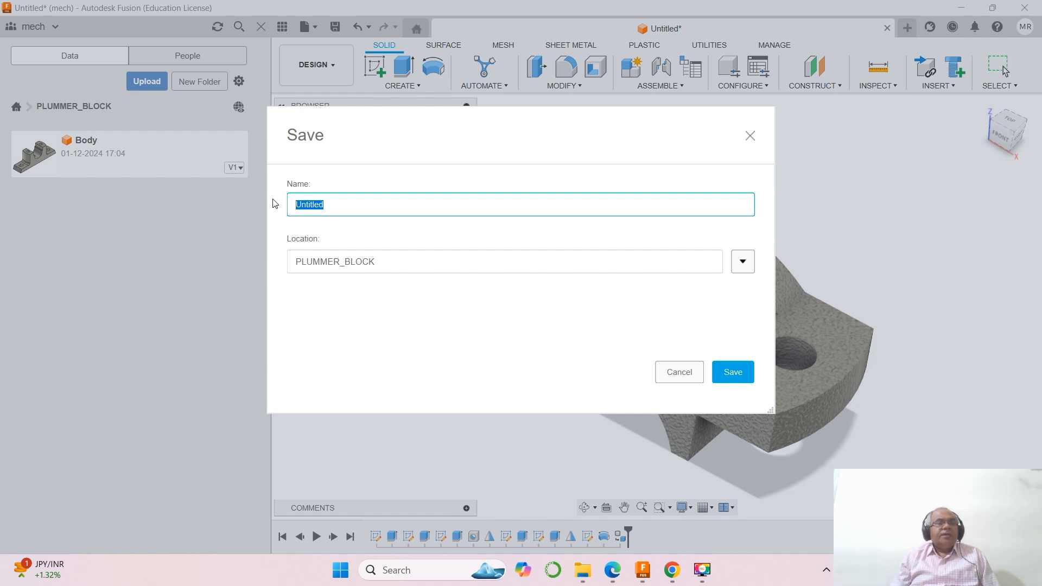
text(Cap)
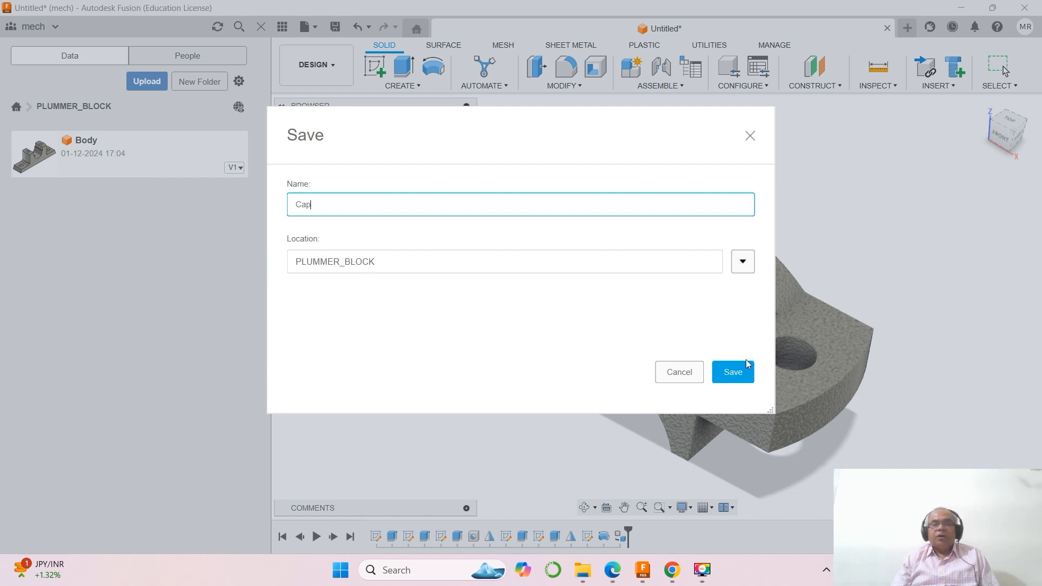
click(740, 374)
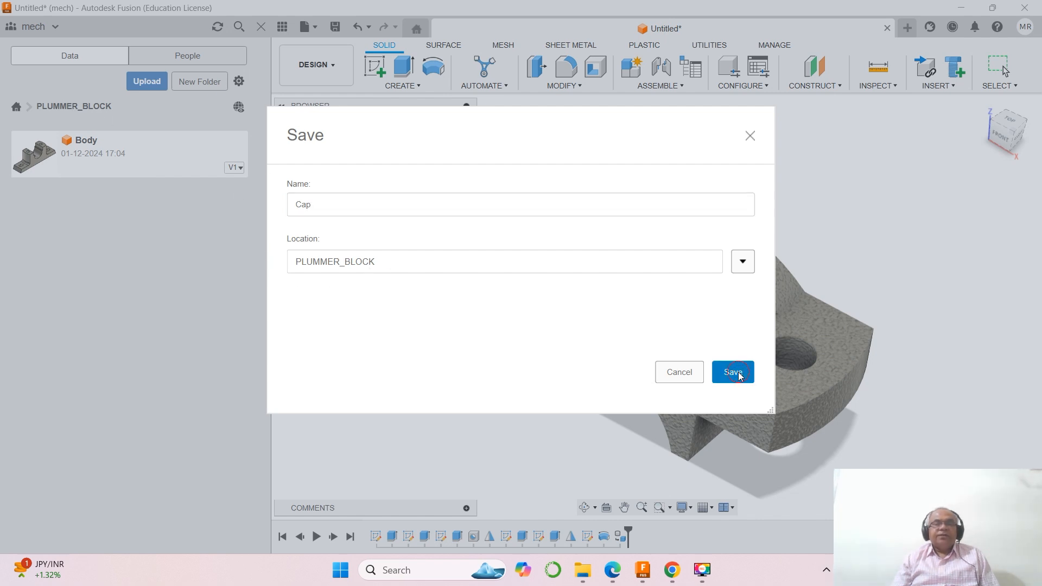